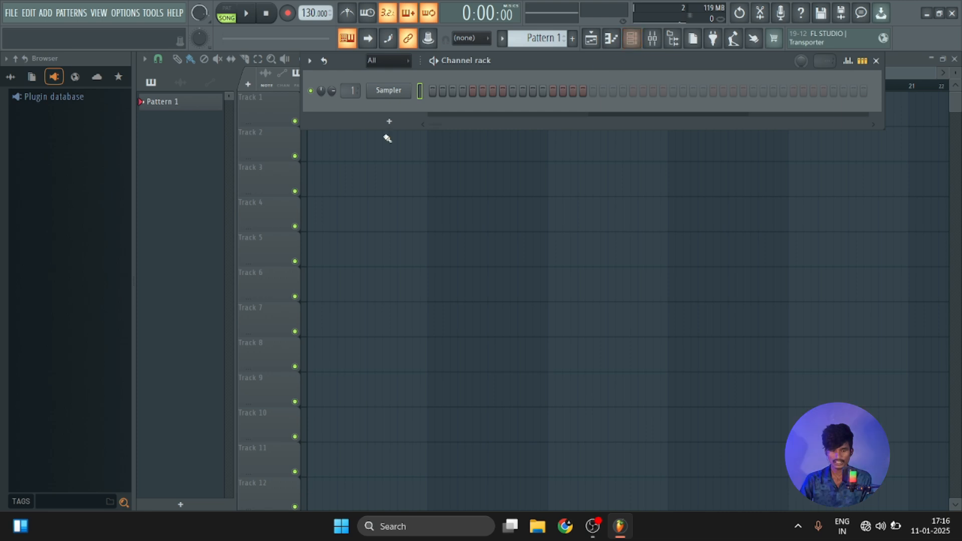
# Add a FLEX generator channel to the channel rack and move its plugin window clear for browsing.
pyautogui.click(394, 127)
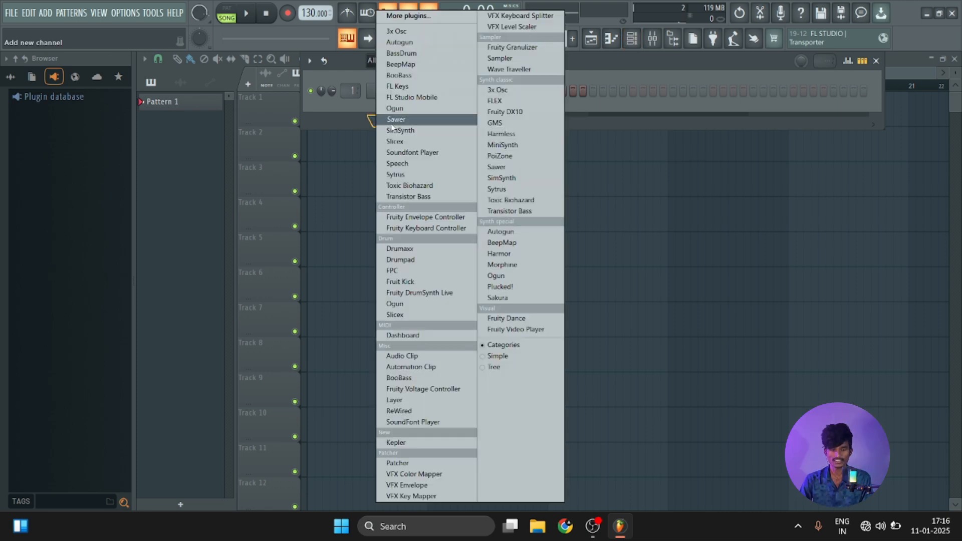
pyautogui.click(372, 125)
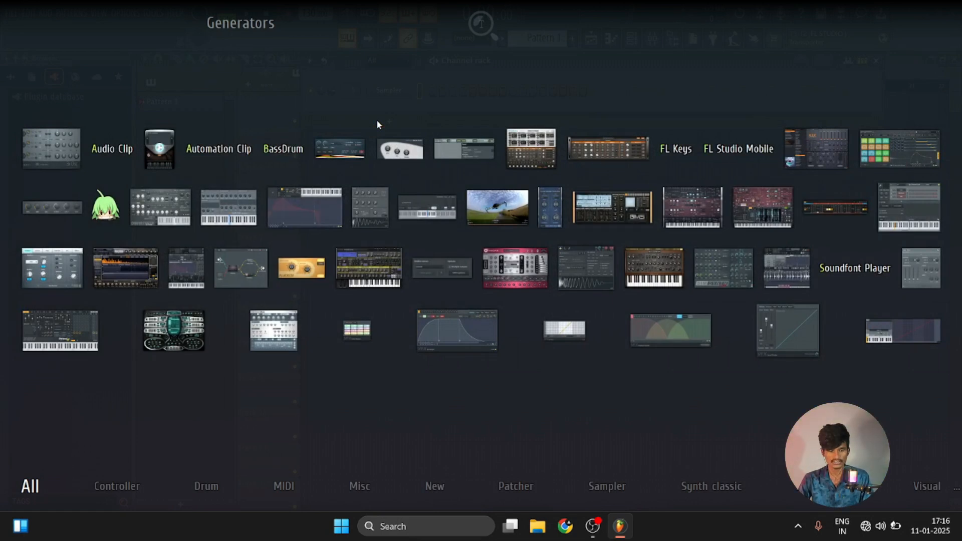
pyautogui.click(813, 150)
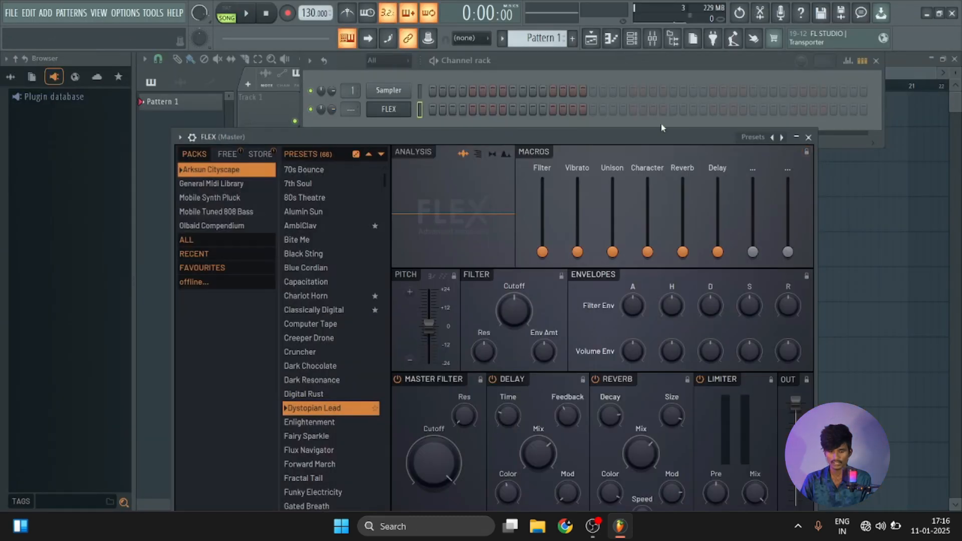
pyautogui.moveTo(678, 134); pyautogui.dragTo(682, 58)
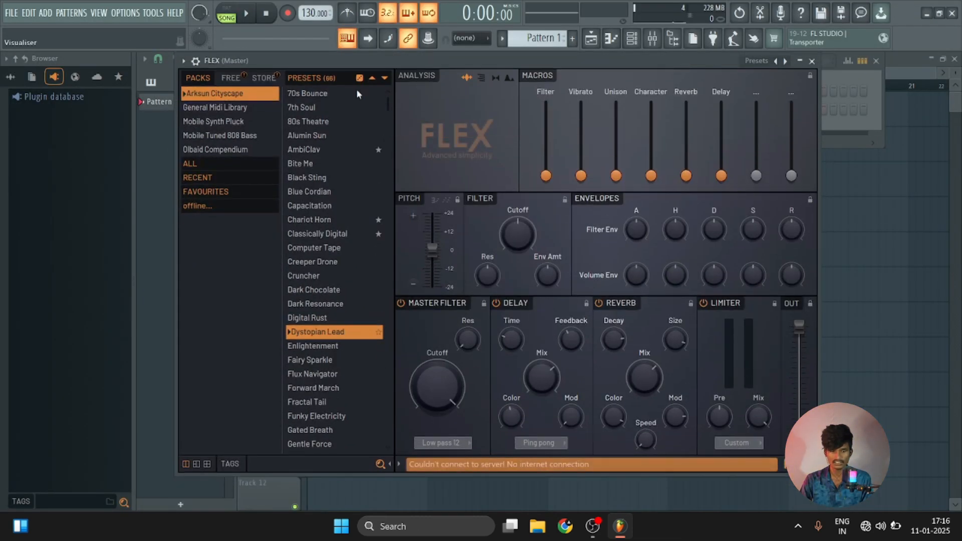
# Switch FLEX to the General Midi Library pack and try the Accordion 2 and Brass Section 1 presets.
pyautogui.click(204, 108)
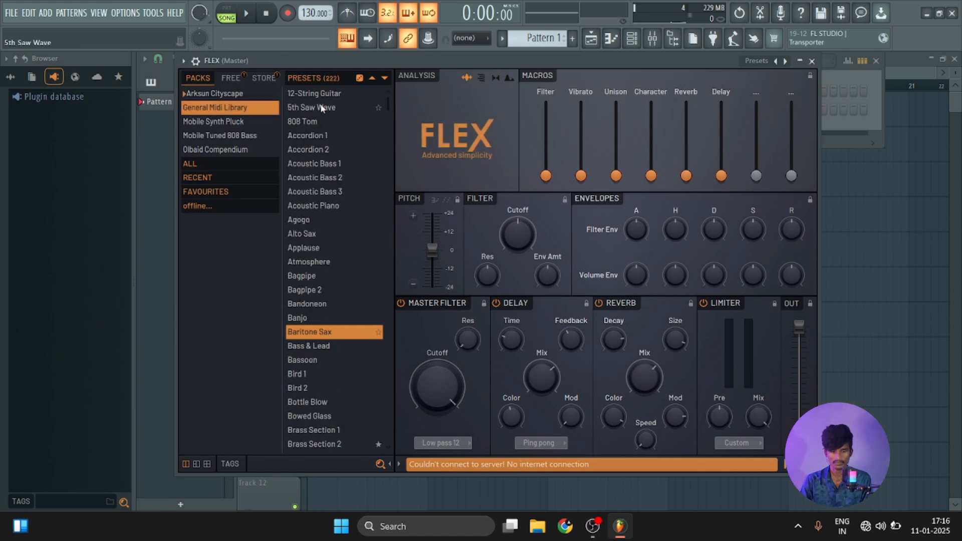
pyautogui.click(321, 150)
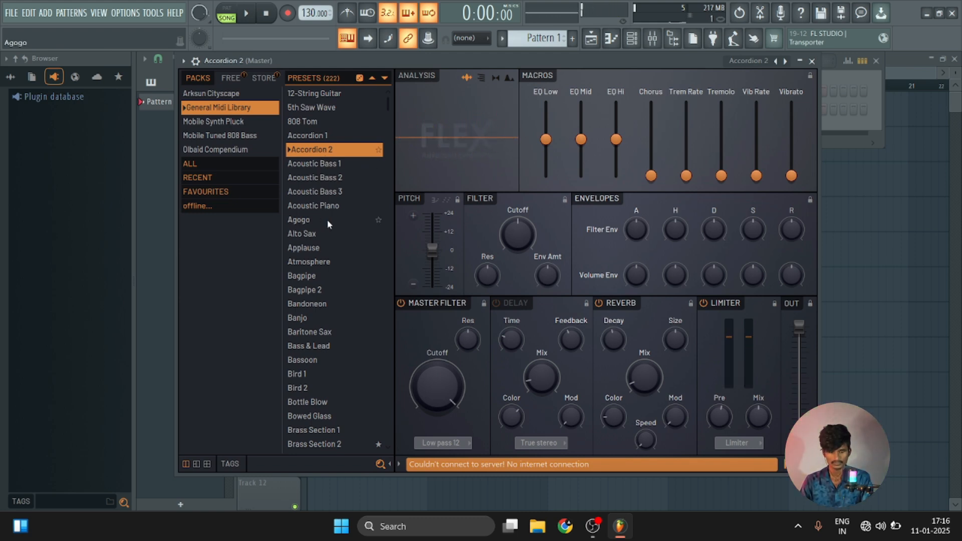
pyautogui.scroll(-7, 325, 200)
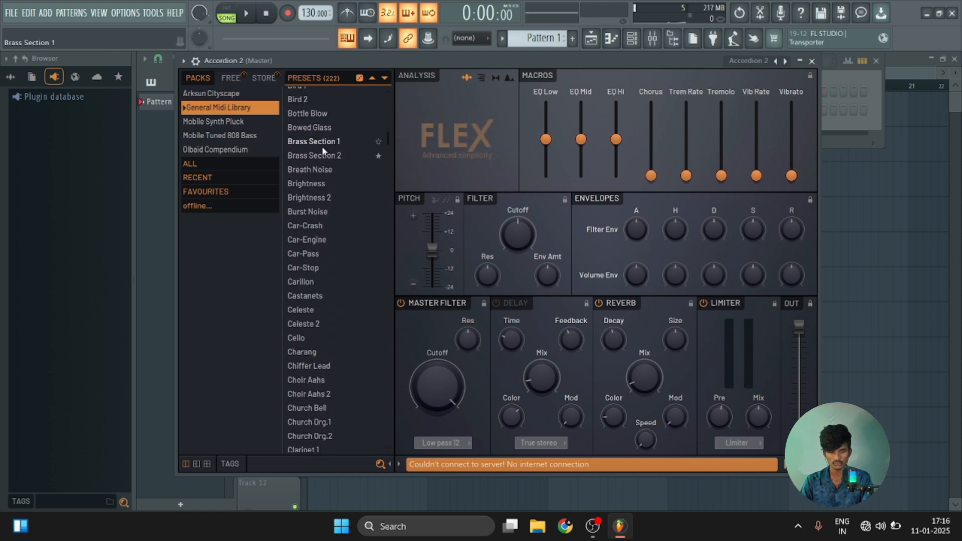
pyautogui.click(323, 142)
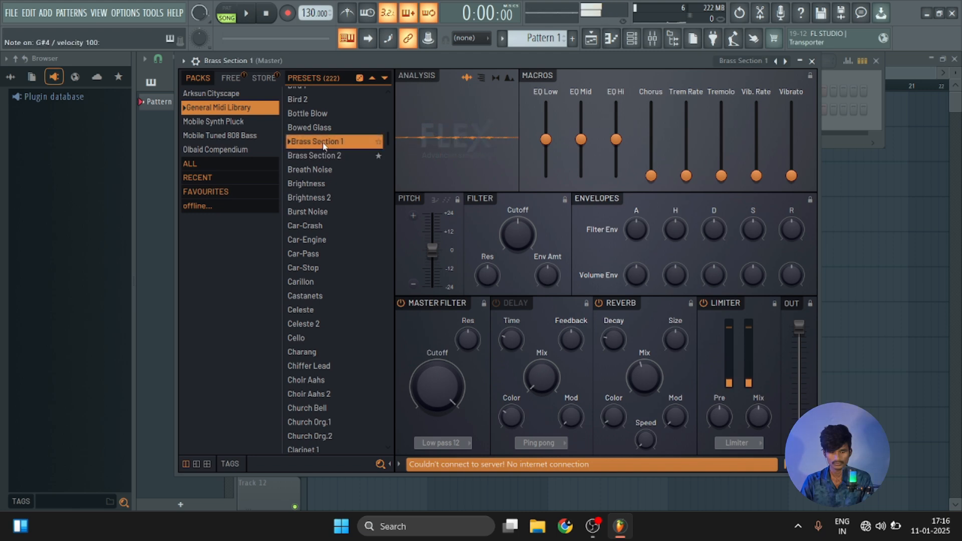
# Audition the Detuned EP 2 and Detuned Or.2 presets from the General Midi Library.
pyautogui.scroll(-9, 339, 255)
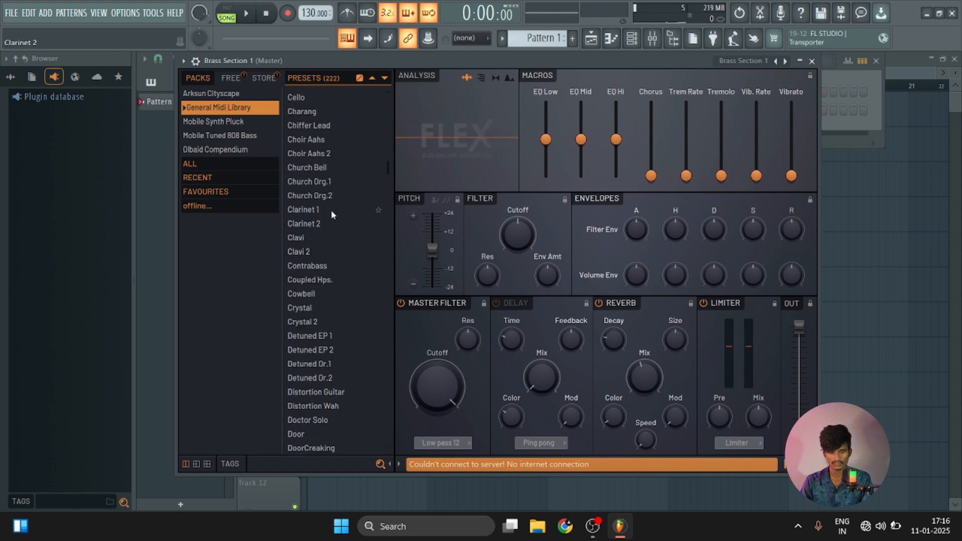
pyautogui.scroll(-1, 329, 194)
pyautogui.click(335, 157)
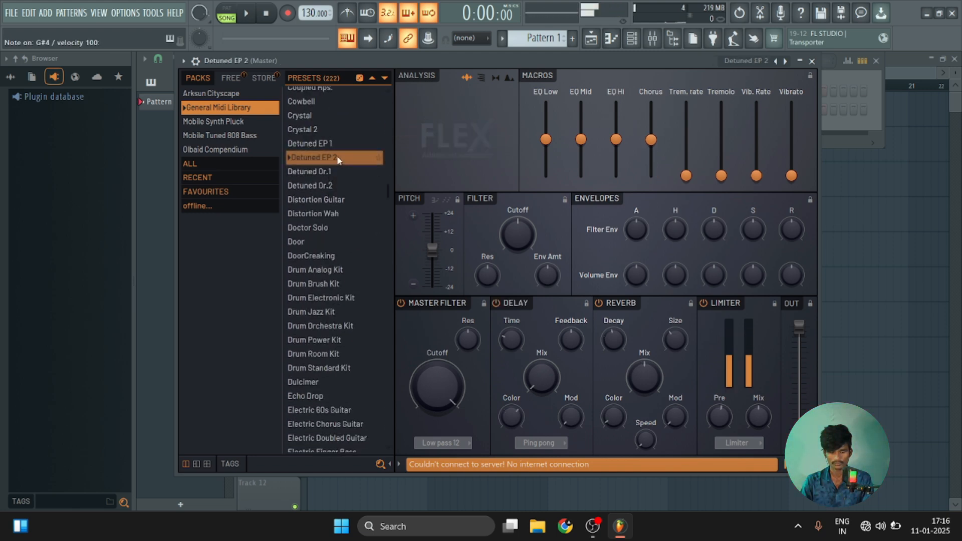
pyautogui.scroll(-15, 334, 234)
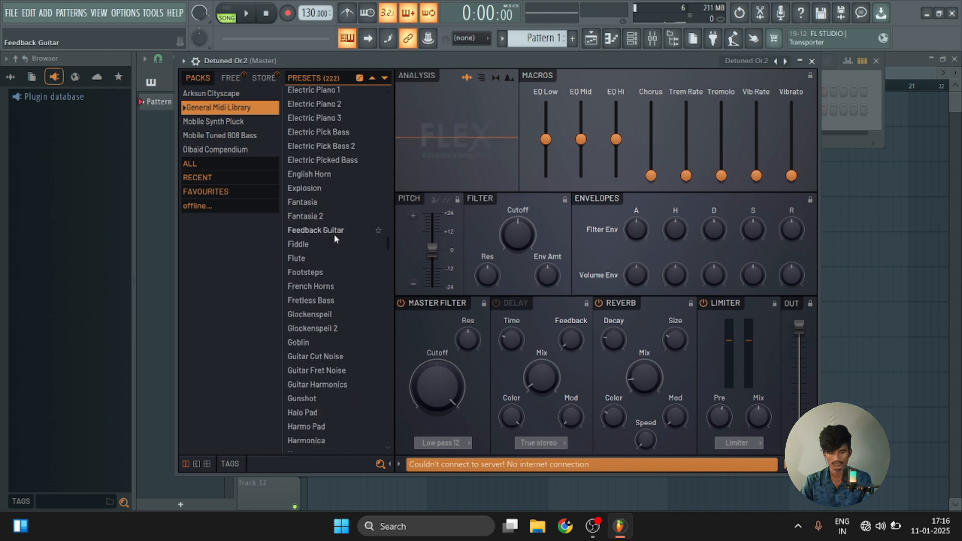
# Load the Brass Section 1 preset in FLEX and close the plugin window.
pyautogui.scroll(20, 334, 233)
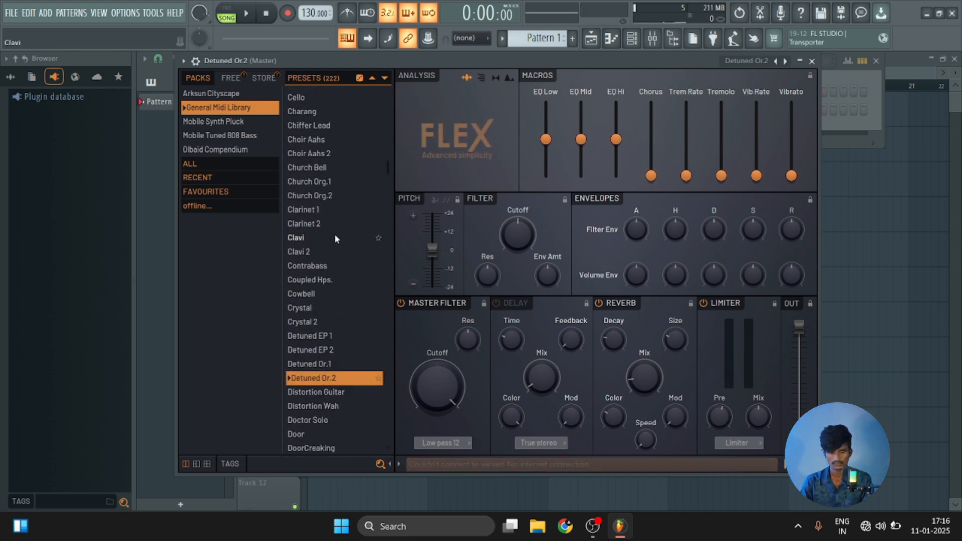
pyautogui.scroll(4, 335, 233)
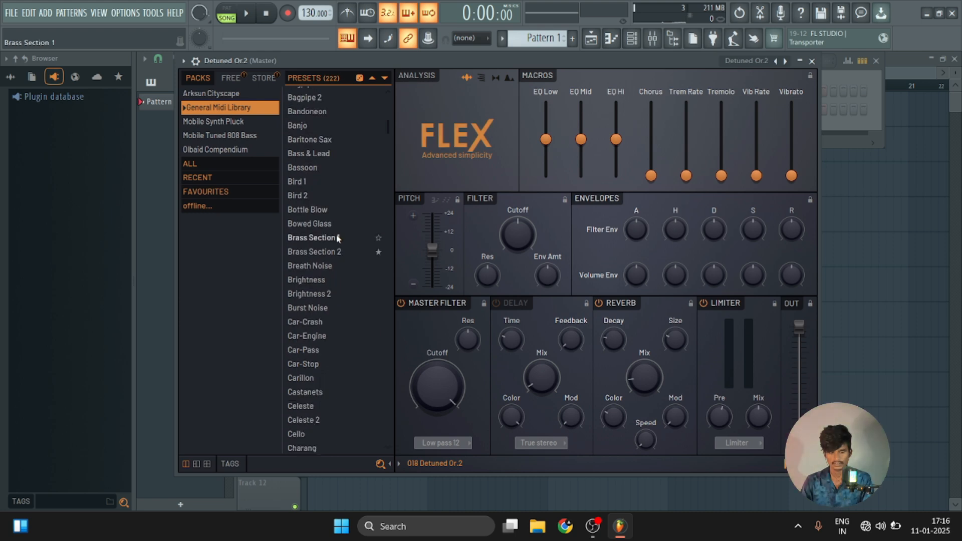
pyautogui.click(335, 238)
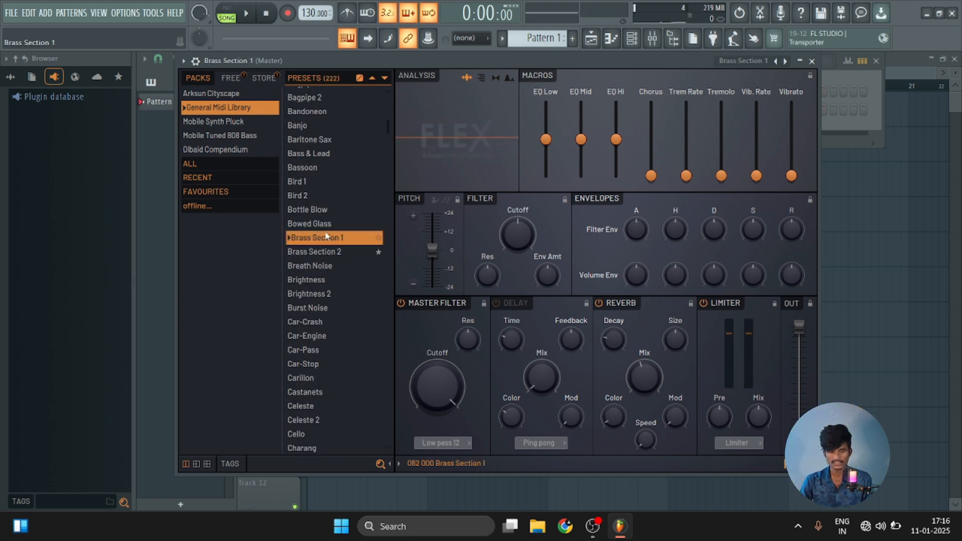
pyautogui.click(811, 61)
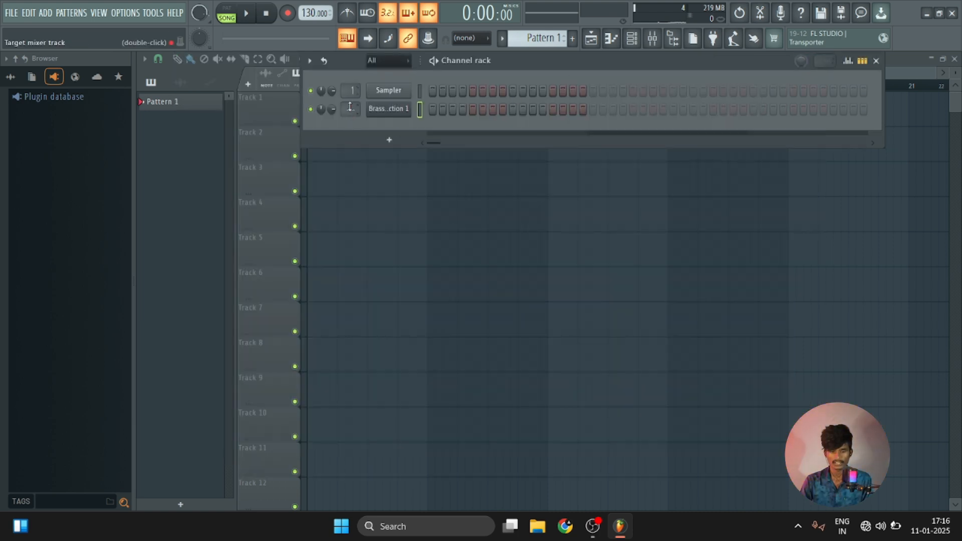
# Delete the default Sampler channel from the channel rack.
pyautogui.rightClick(412, 93)
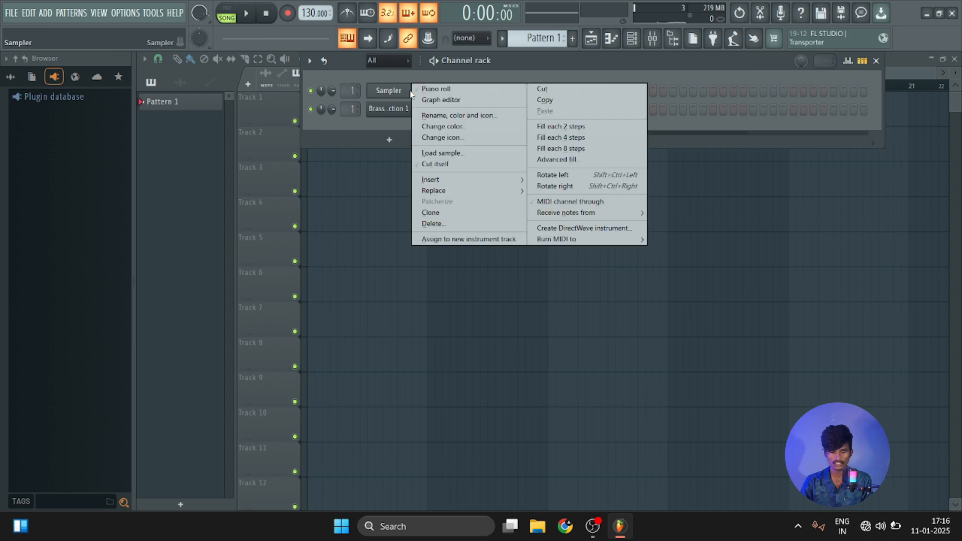
pyautogui.click(457, 224)
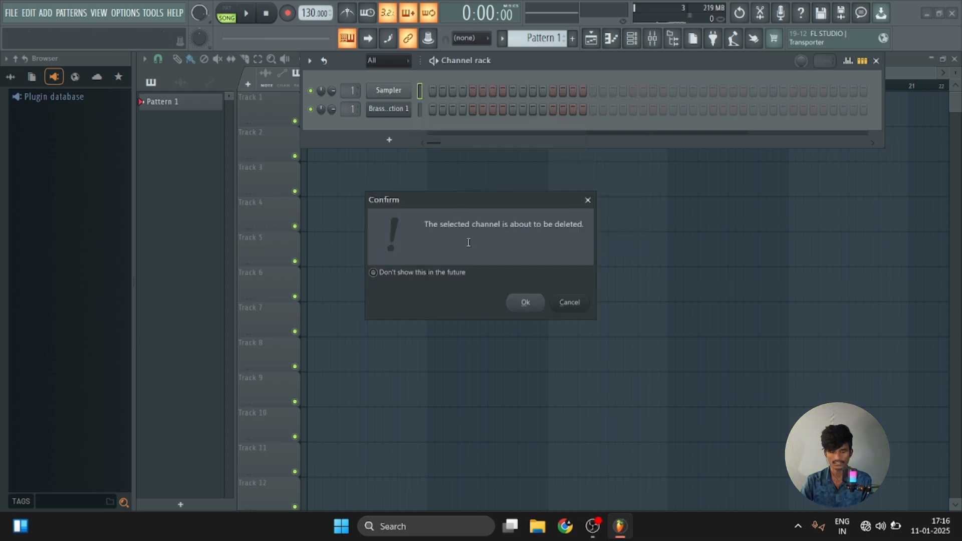
pyautogui.click(526, 303)
# Hide the channel rack and place a Pattern 1 clip at the start of Track 1 in the playlist.
pyautogui.press('F6')
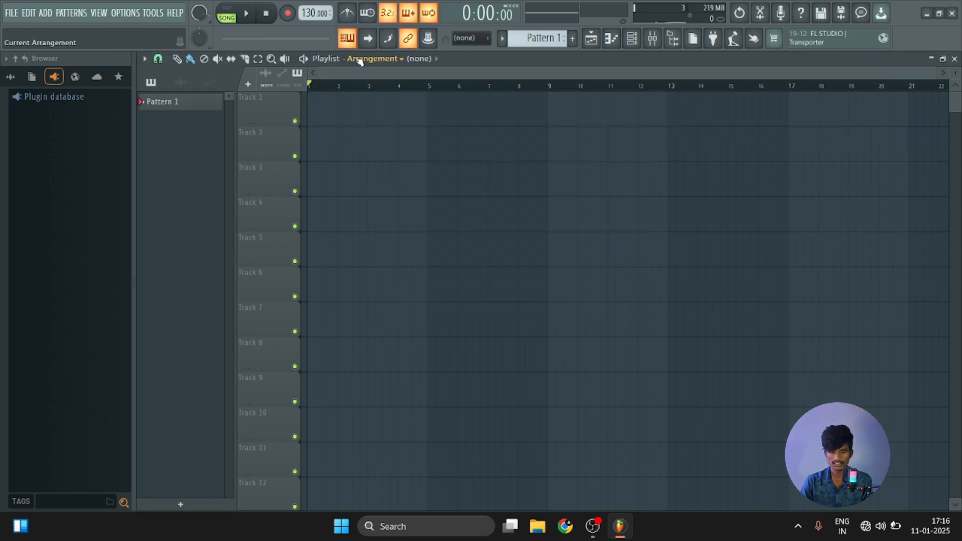
pyautogui.click(537, 39)
pyautogui.moveTo(336, 120); pyautogui.dragTo(323, 118)
pyautogui.scroll(3, 313, 92)
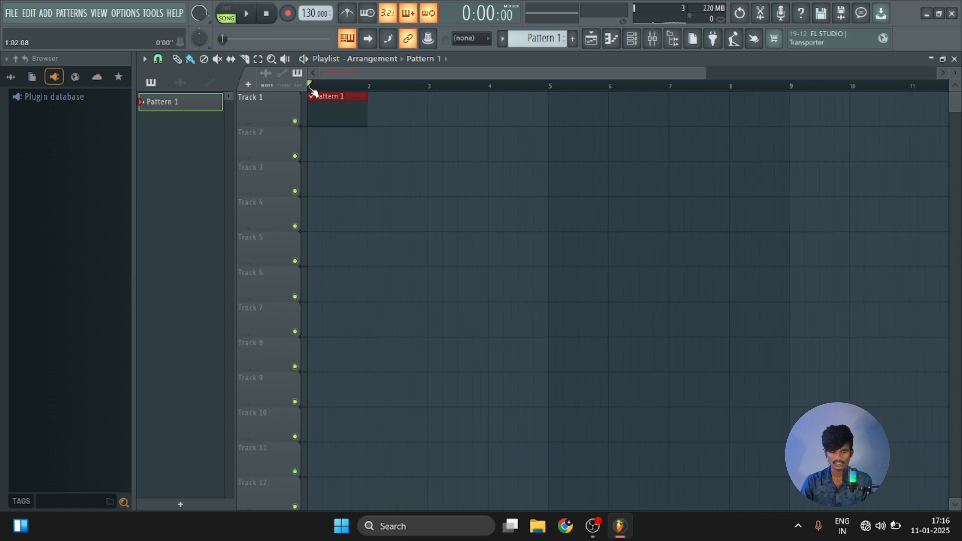
# Open the piano roll for the Brass Section 1 channel and place a C6 note at the start of bar 1.
pyautogui.click(633, 39)
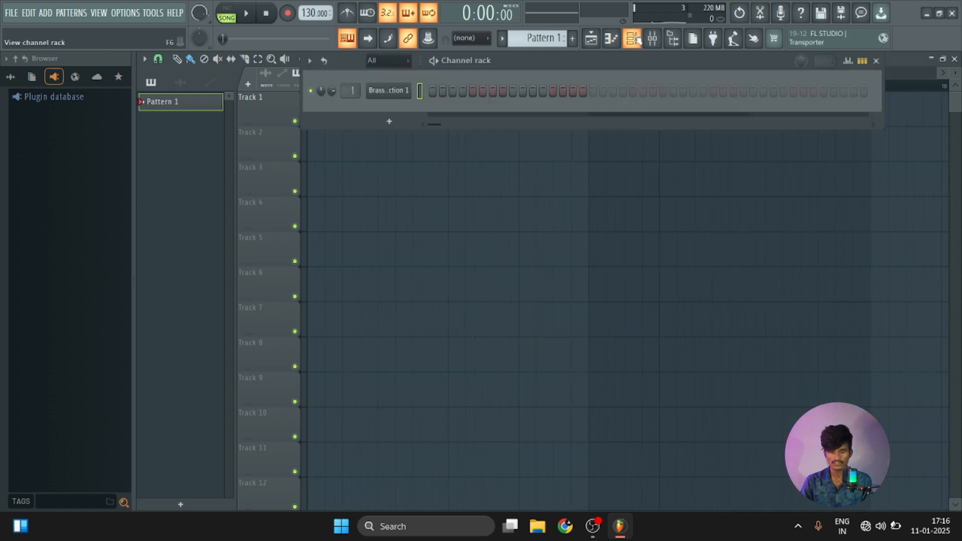
pyautogui.rightClick(394, 96)
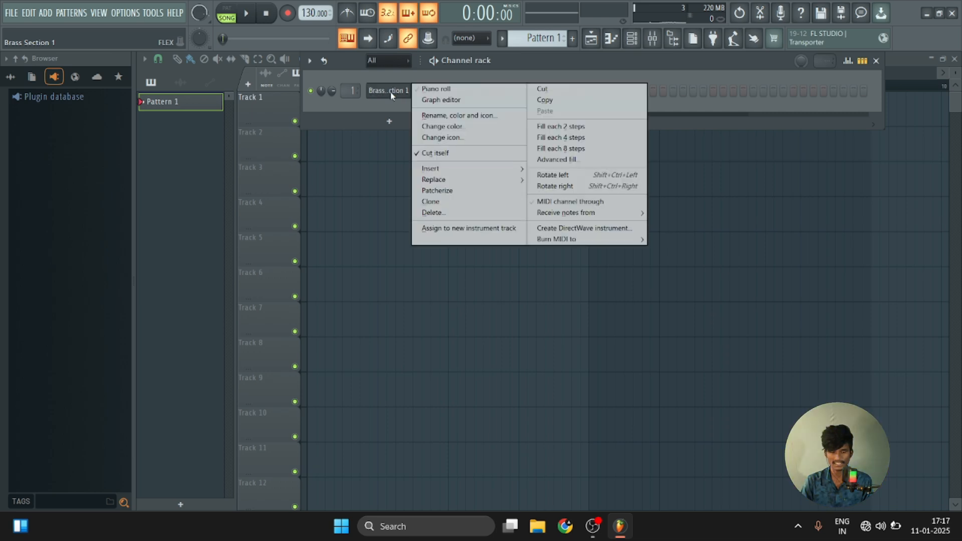
pyautogui.click(462, 91)
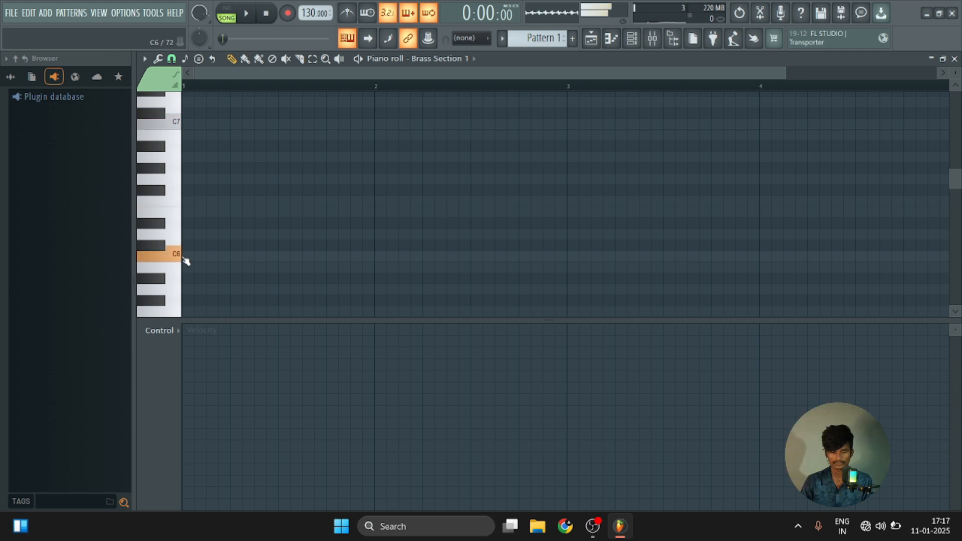
pyautogui.scroll(-3, 182, 260)
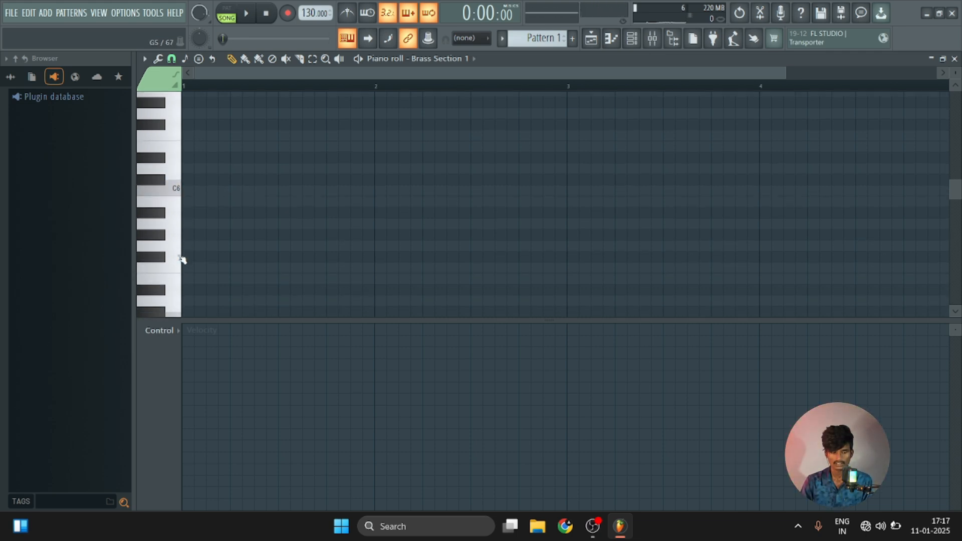
pyautogui.click(189, 191)
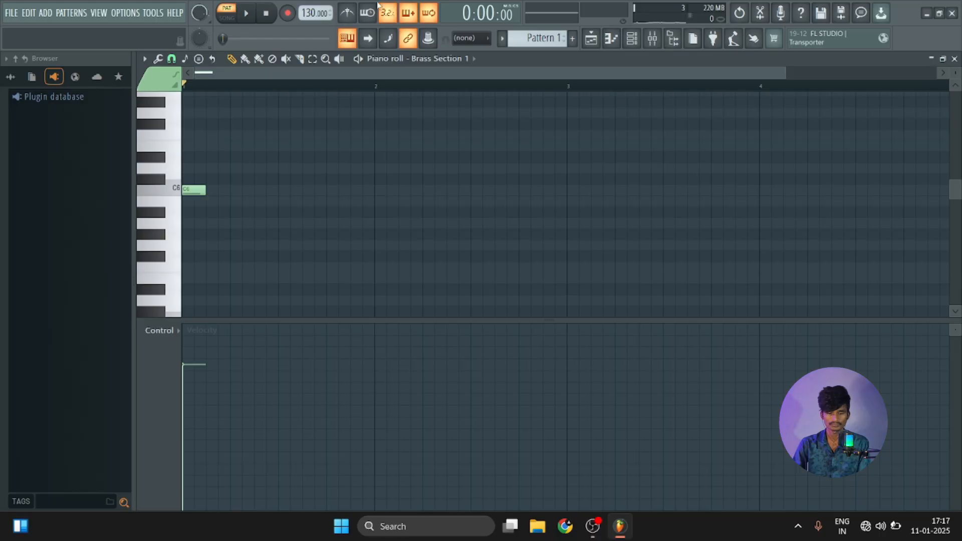
# Play the pattern with the metronome on and add C6 notes at steps 7, 10 and 13 of bar 1.
pyautogui.press('space')
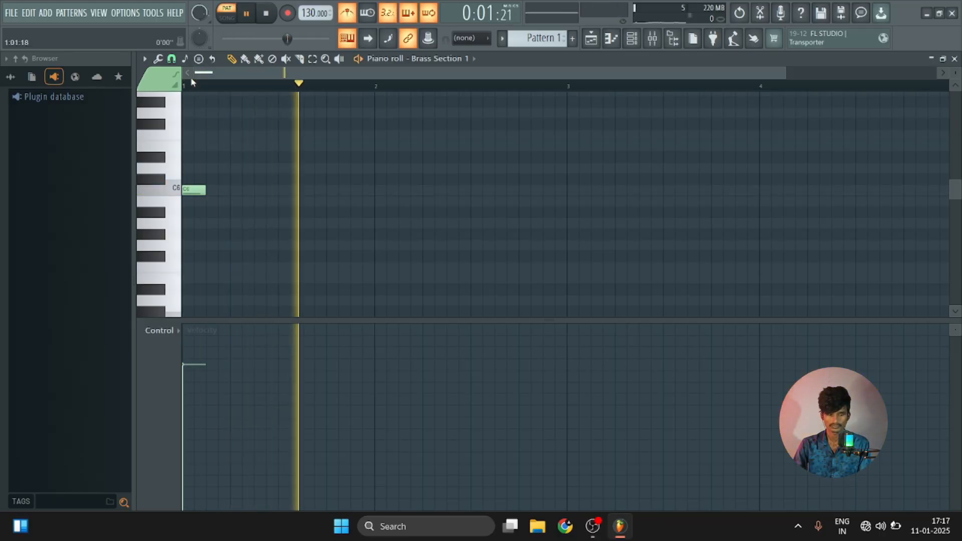
pyautogui.scroll(2, 193, 91)
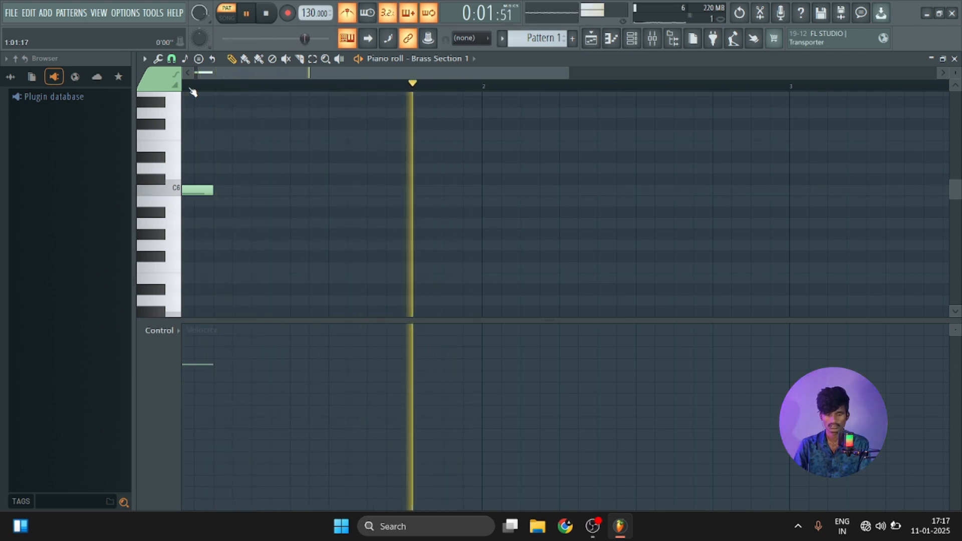
pyautogui.press('space')
pyautogui.moveTo(300, 192)
pyautogui.mouseDown()
pyautogui.moveTo(340, 191)
pyautogui.moveTo(303, 183)
pyautogui.mouseUp()
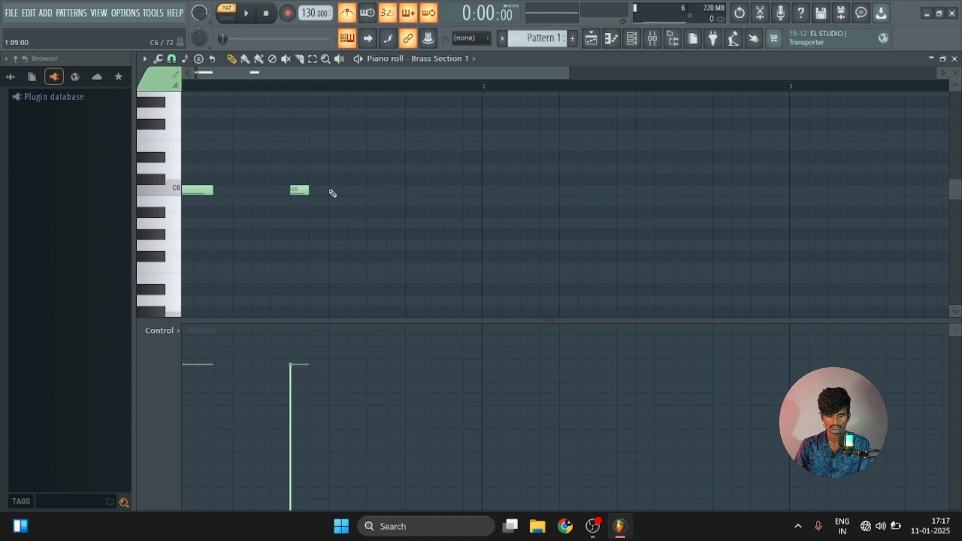
pyautogui.click(409, 192)
# Play back the pattern and add a C6 note at step 15 of bar 1 and a two-step C6 note starting bar 2.
pyautogui.press('space')
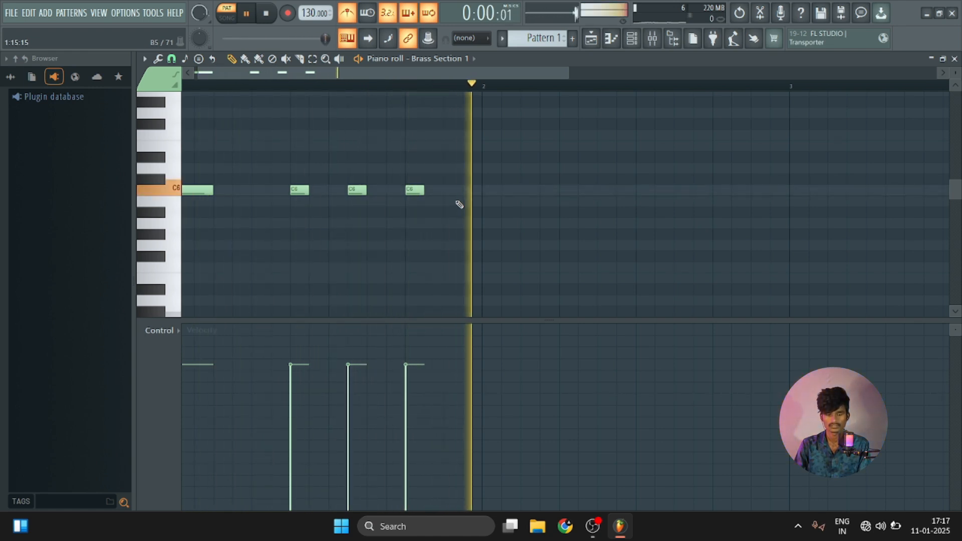
pyautogui.press('space')
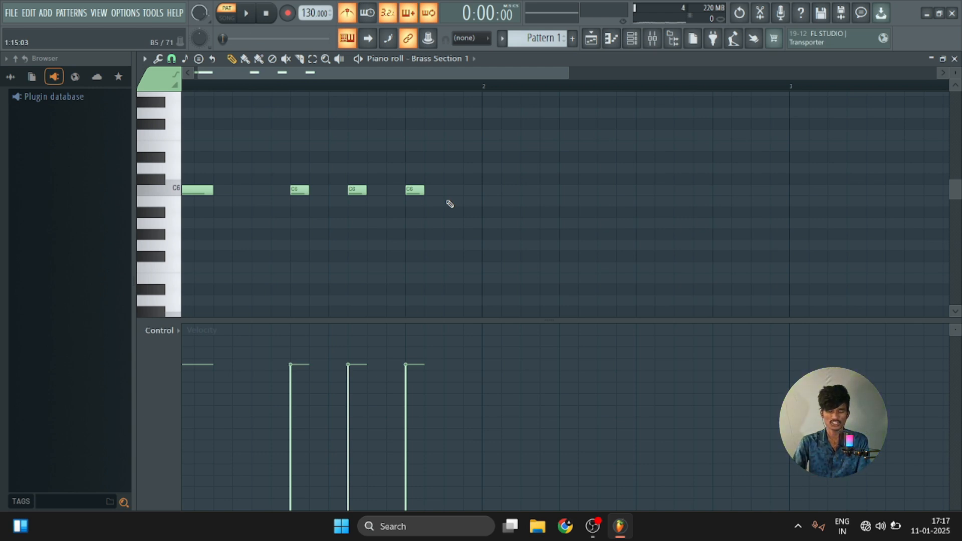
pyautogui.press('space')
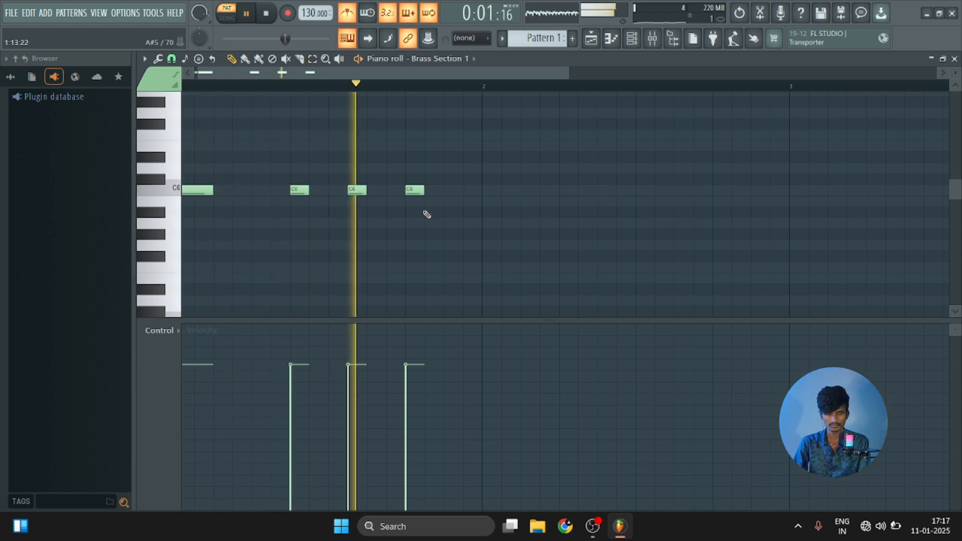
pyautogui.click(454, 191)
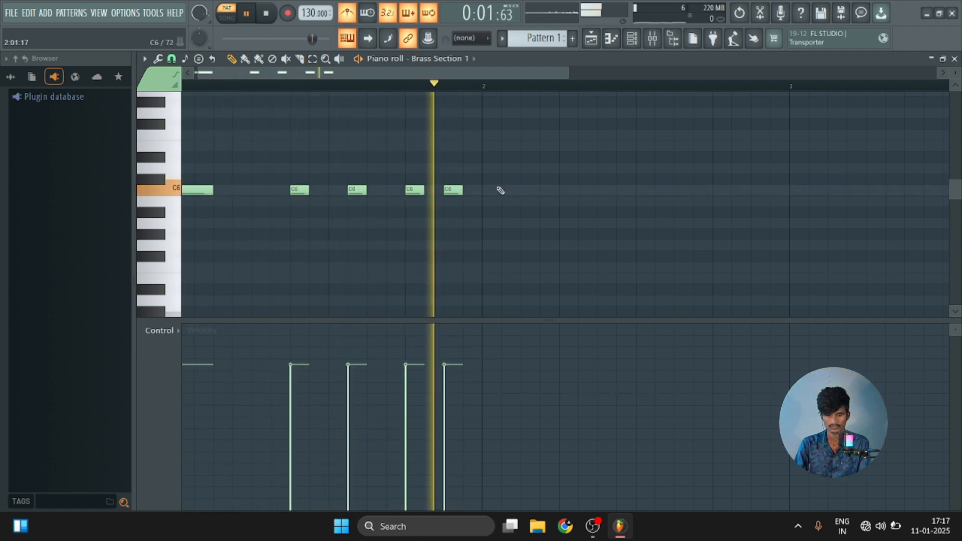
pyautogui.click(488, 190)
pyautogui.moveTo(500, 190)
pyautogui.mouseDown()
pyautogui.moveTo(566, 198)
pyautogui.moveTo(507, 201)
pyautogui.mouseUp()
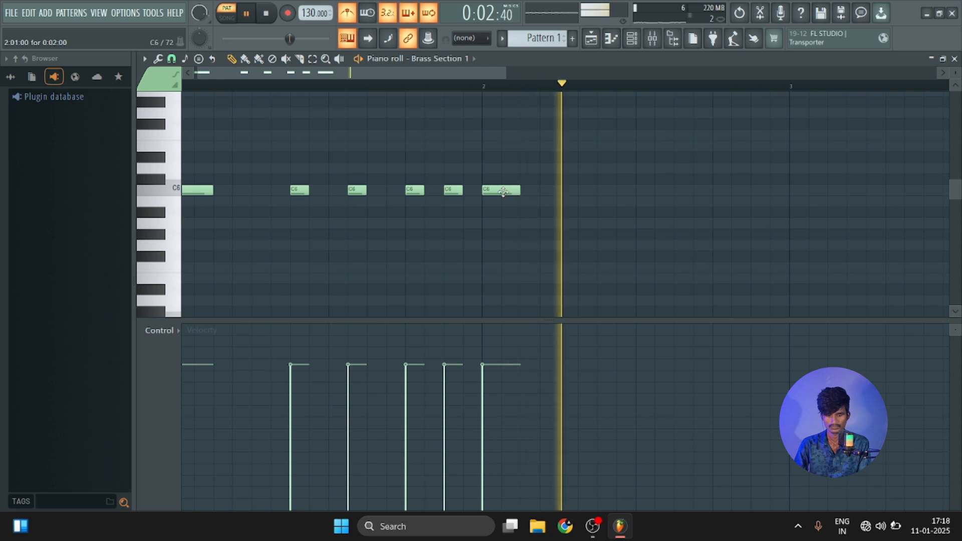
# Add short C6 notes at steps 4, 5, 7 and 9 of bar 2, checking the rhythm by playback.
pyautogui.press('space')
pyautogui.click(545, 190)
pyautogui.moveTo(567, 190); pyautogui.dragTo(586, 190)
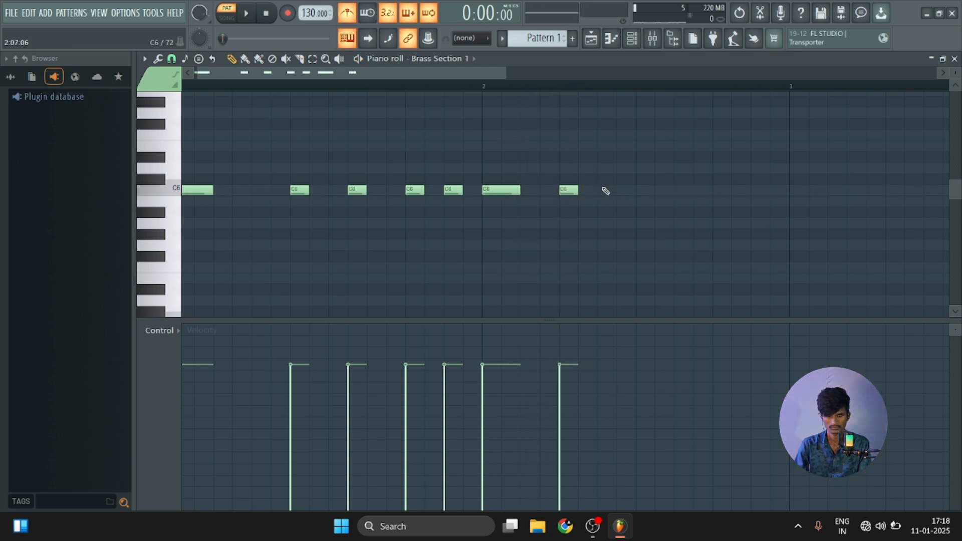
pyautogui.press('space')
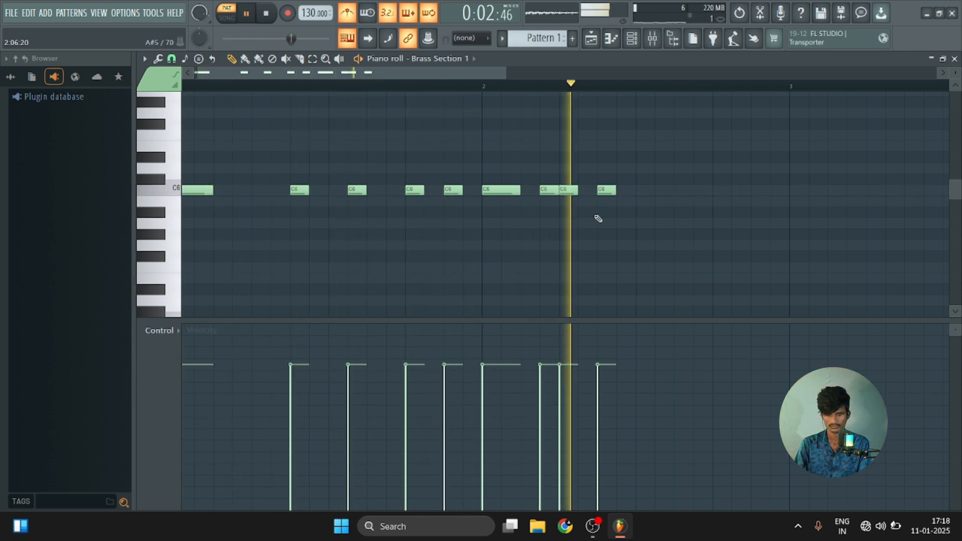
pyautogui.press('space')
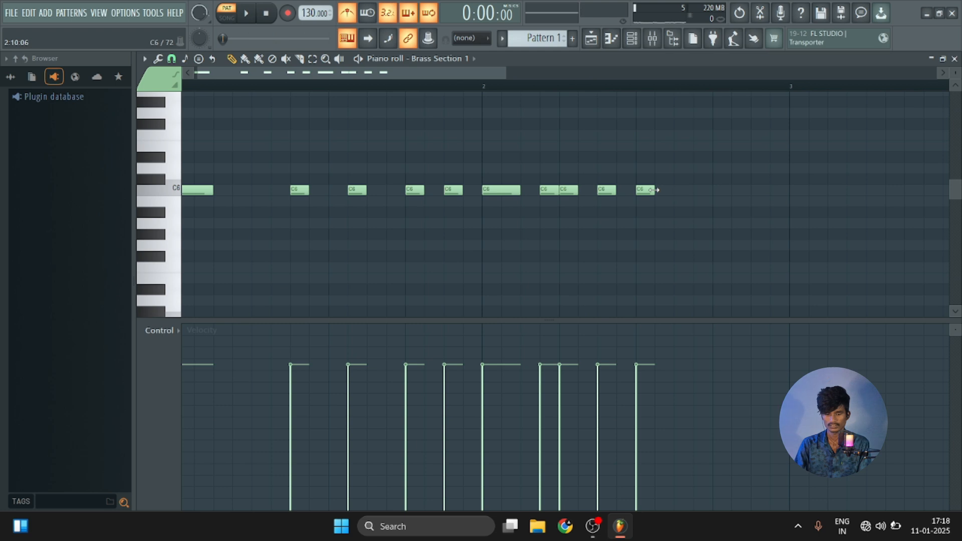
# Move the C6 note at step 9 of bar 2 to step 10, add short C6 notes at steps 13 and 15, and play the pattern.
pyautogui.moveTo(645, 192); pyautogui.dragTo(664, 191)
pyautogui.click(722, 190)
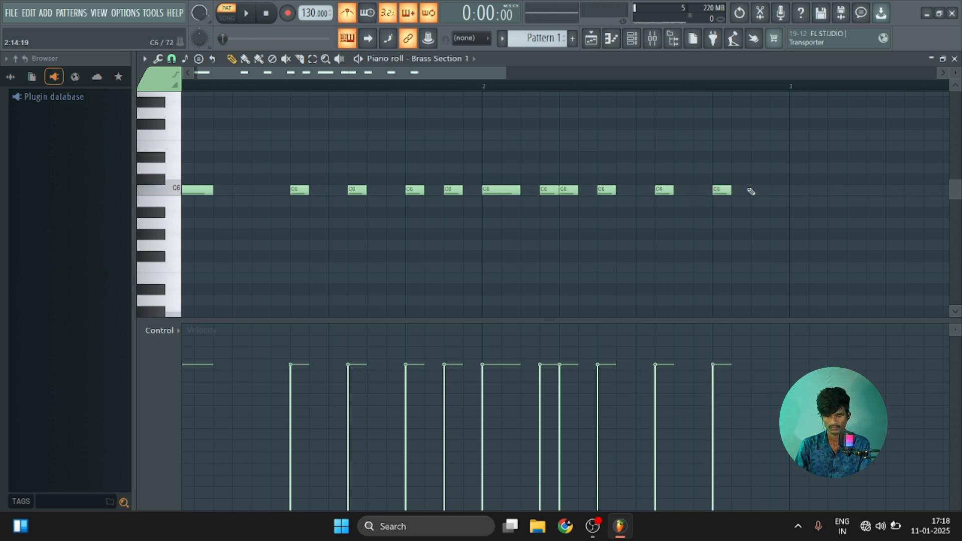
pyautogui.press('space')
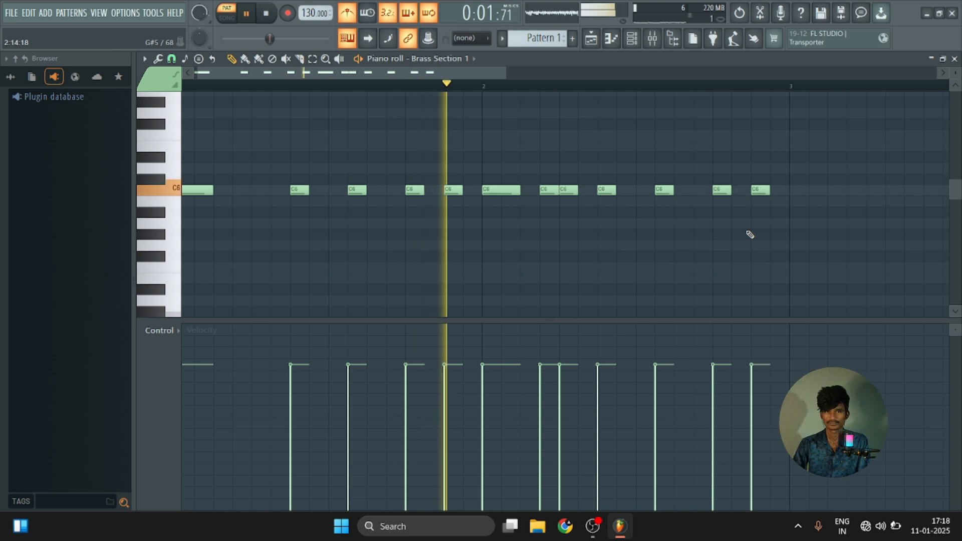
pyautogui.press('space')
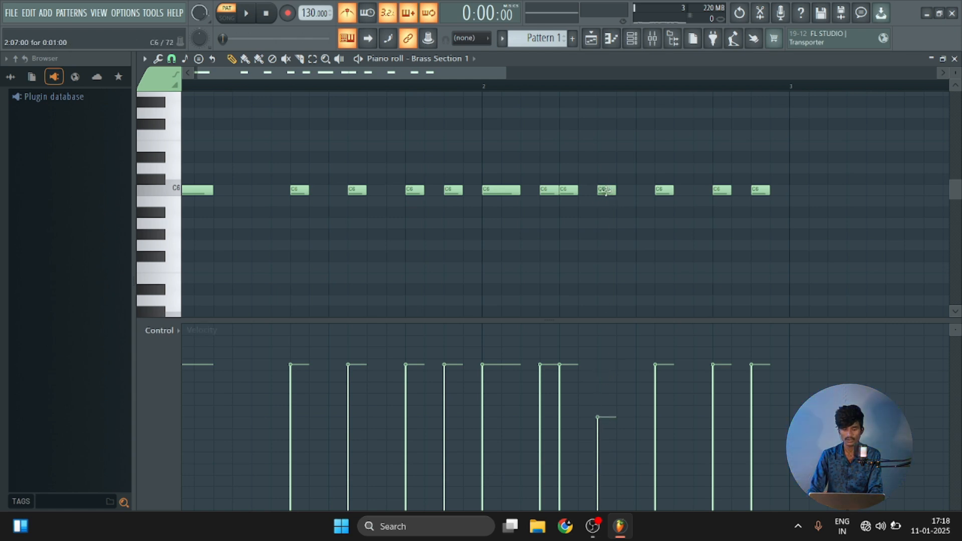
# Try lower velocities on the C6 notes at step 7 of bar 2 and step 15 of bar 1, checking by playback.
pyautogui.press('space')
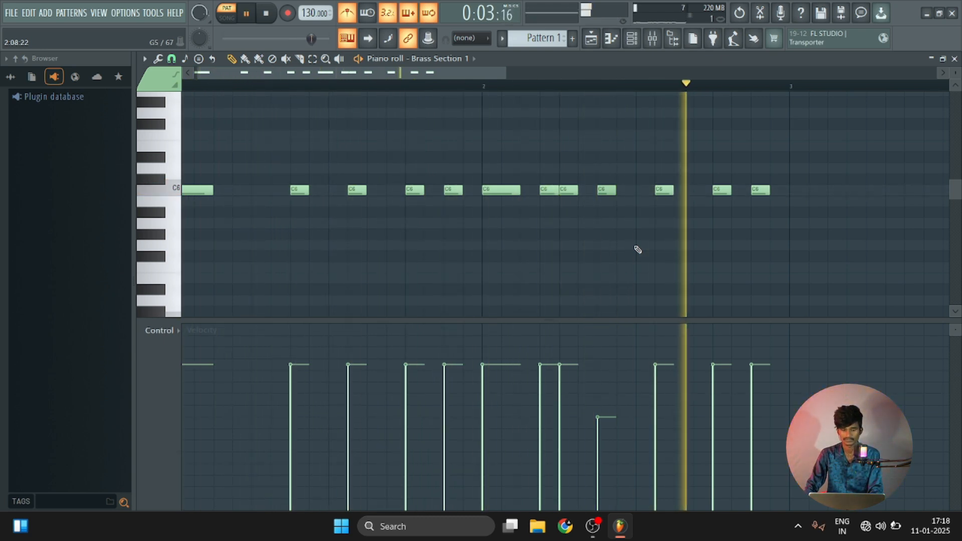
pyautogui.press('space')
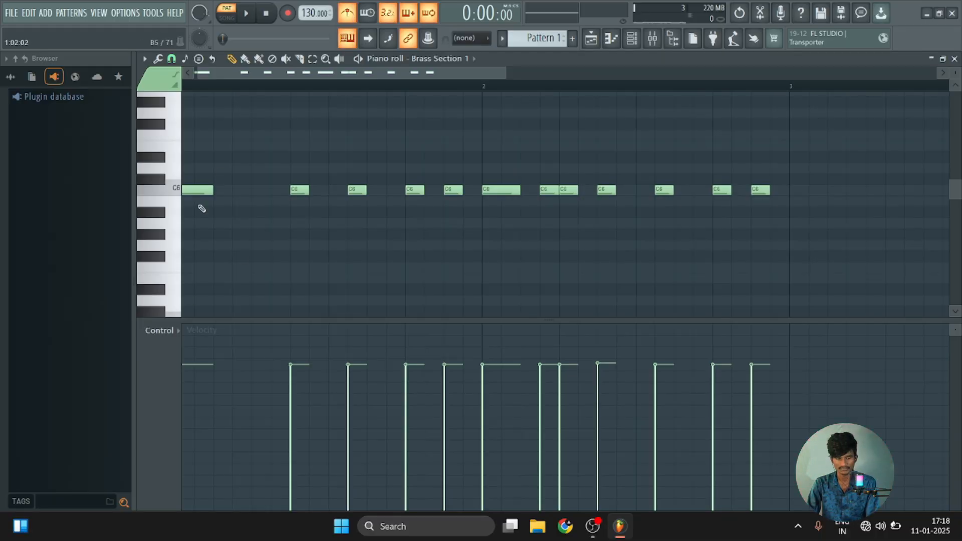
pyautogui.press('space')
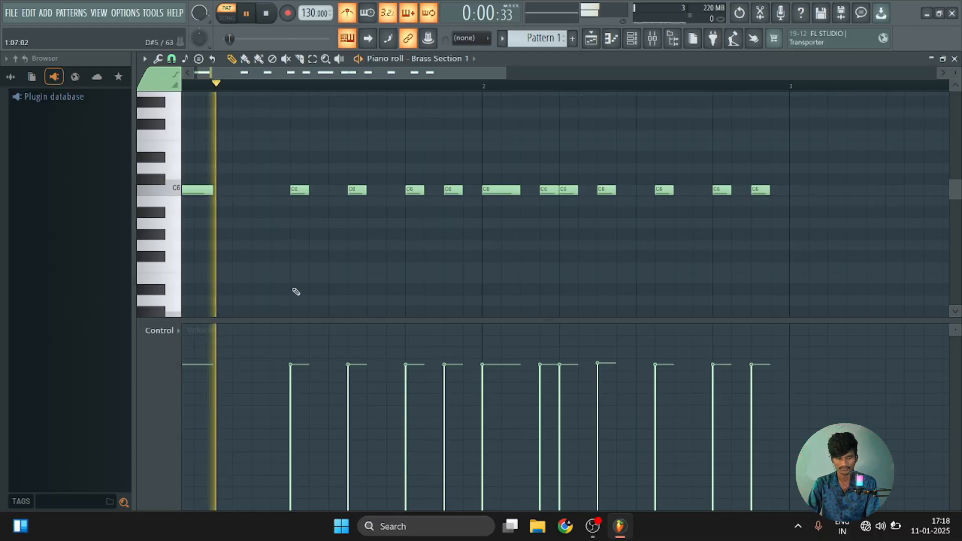
pyautogui.press('space')
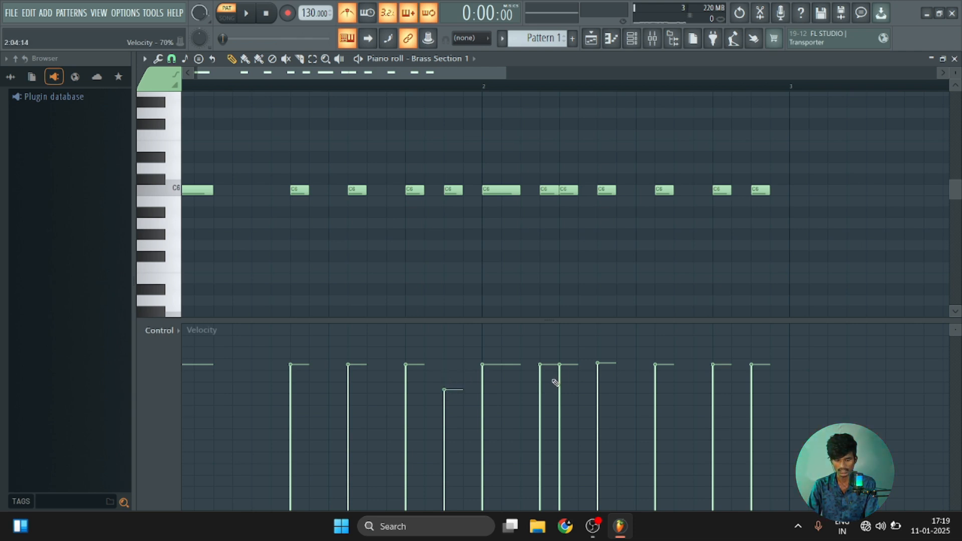
pyautogui.press('space')
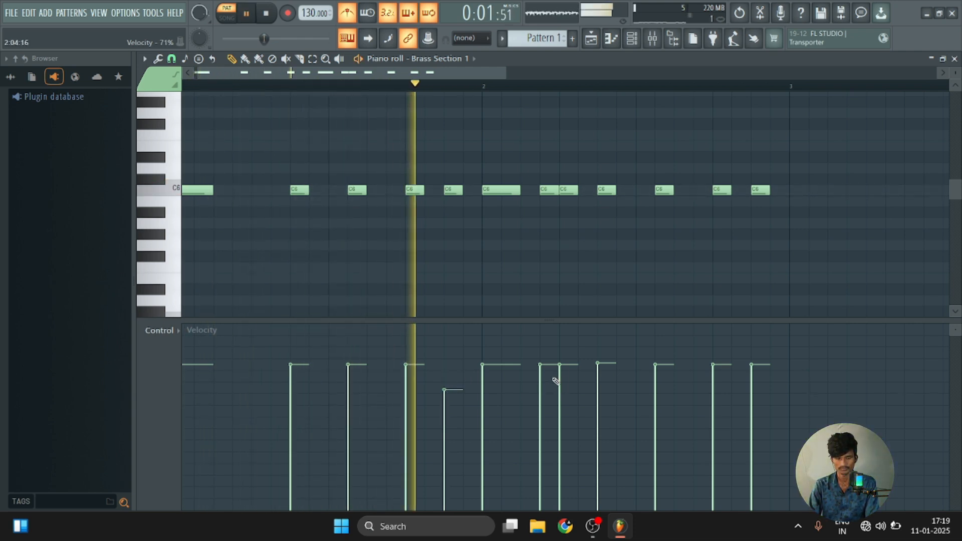
pyautogui.press('space')
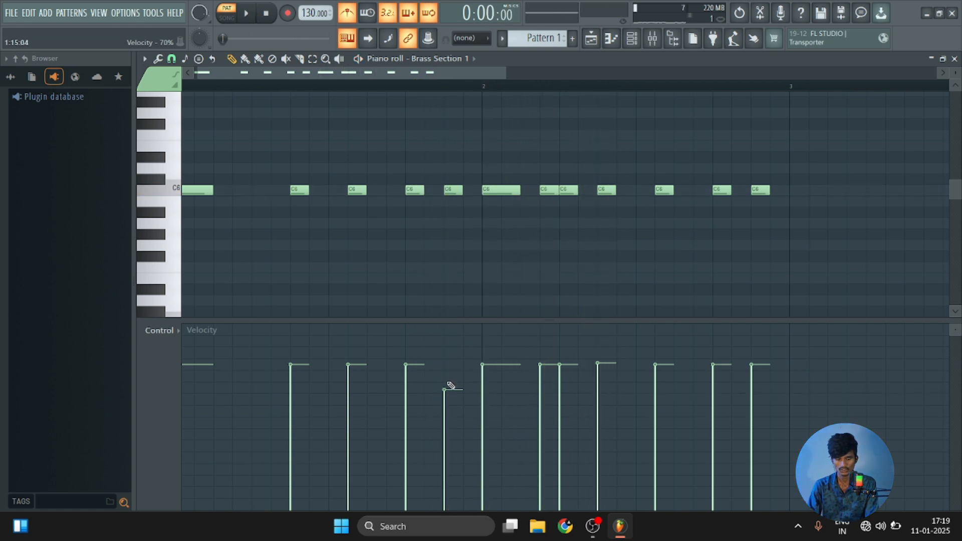
# Set the velocity of the C6 notes at step 15 of bar 1 and steps 7 and 10 of bar 2 to about 70%.
pyautogui.click(444, 380)
pyautogui.click(448, 382)
pyautogui.press('space')
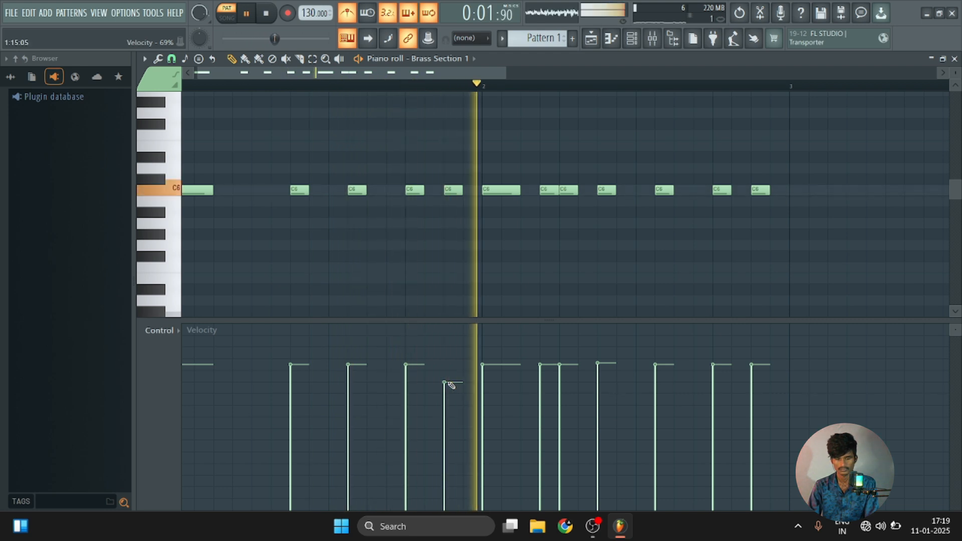
pyautogui.press('space')
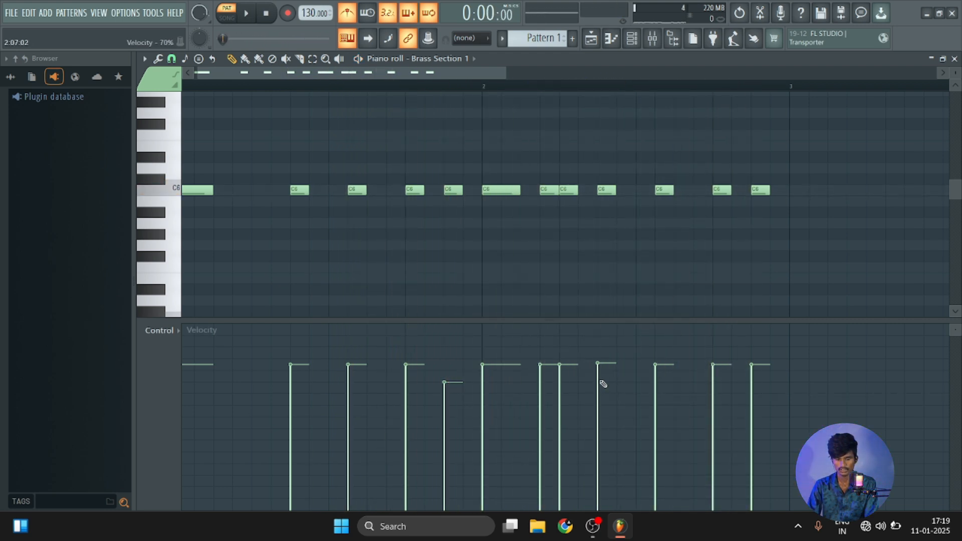
pyautogui.press('space')
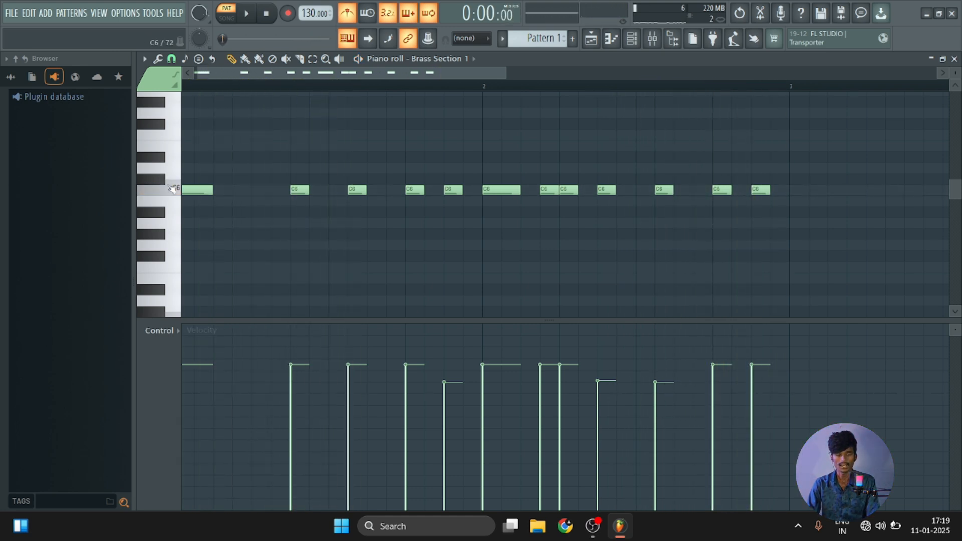
# Add four-step C5 notes at steps 1, 7 and 13 of bar 1 and two-step C5 notes at steps 3 and 7 of bar 2.
pyautogui.scroll(-3, 176, 254)
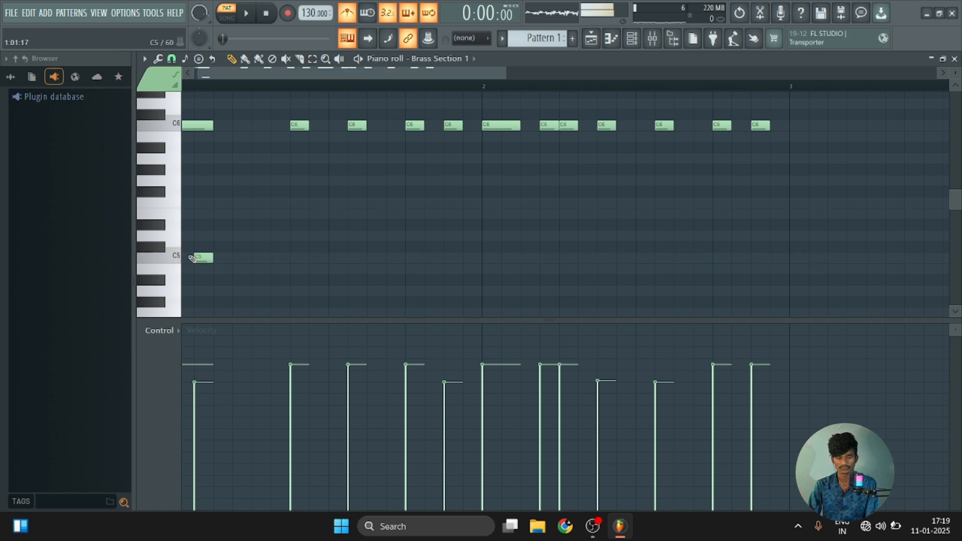
pyautogui.moveTo(202, 259); pyautogui.dragTo(189, 259)
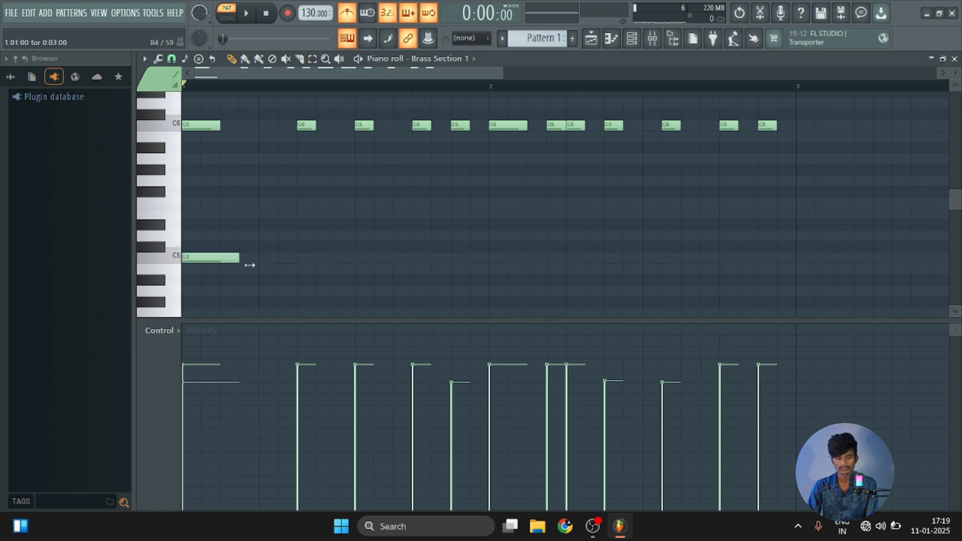
pyautogui.press('space')
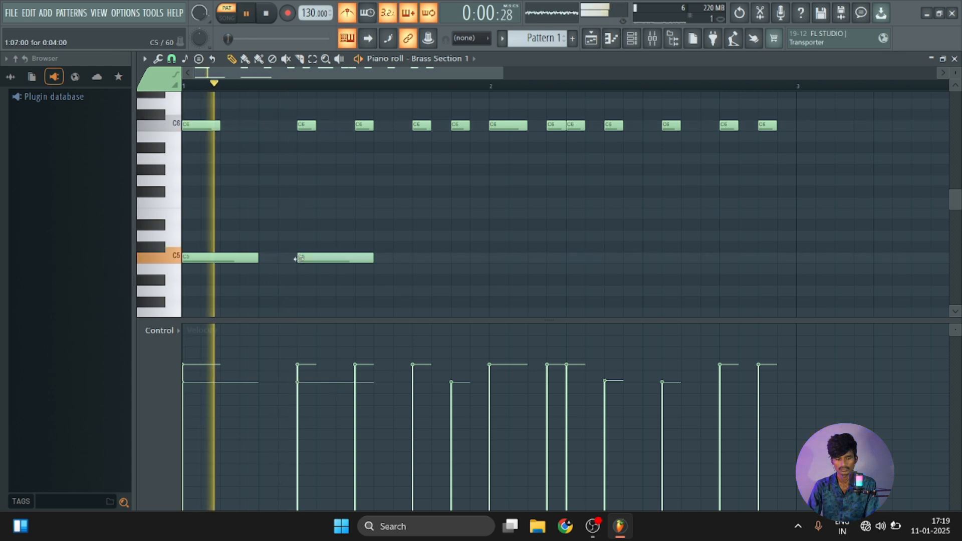
pyautogui.click(440, 258)
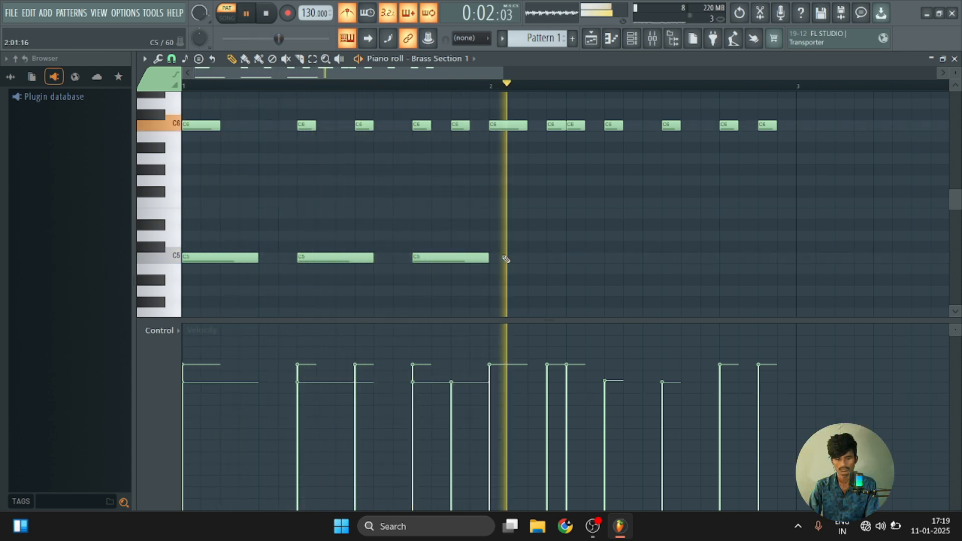
pyautogui.press('space')
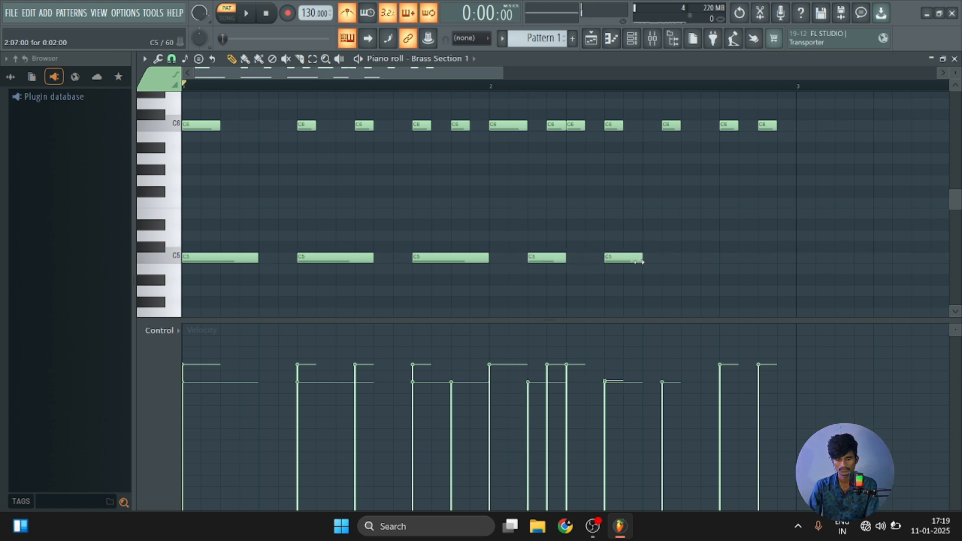
# Shorten the C5 note at step 13 of bar 1 to two steps, try it at step 15, and delete it.
pyautogui.press('space')
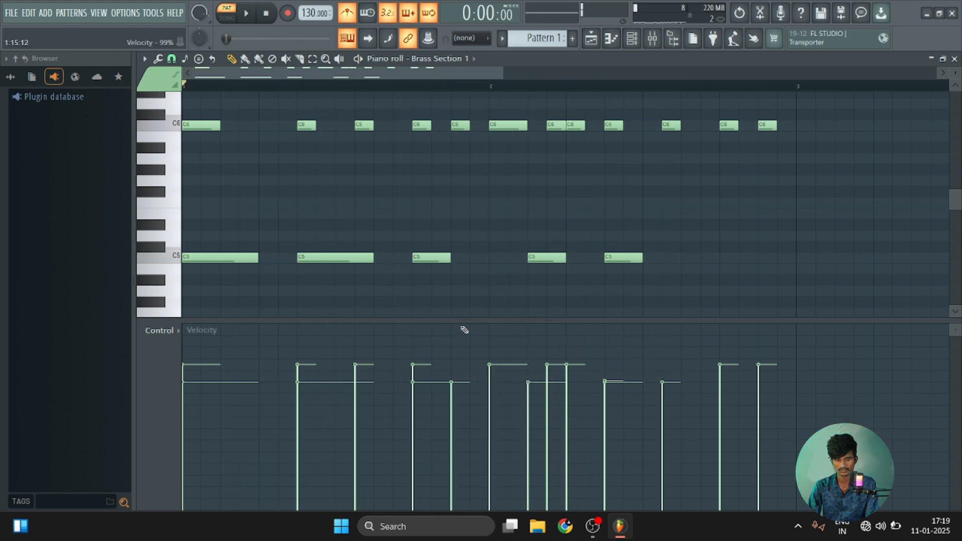
pyautogui.moveTo(441, 258); pyautogui.dragTo(460, 259)
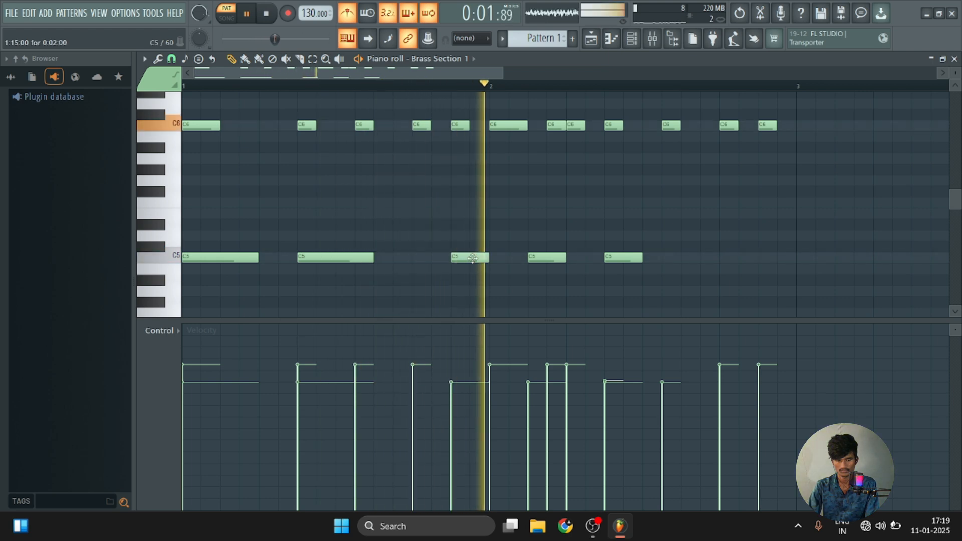
pyautogui.press('space')
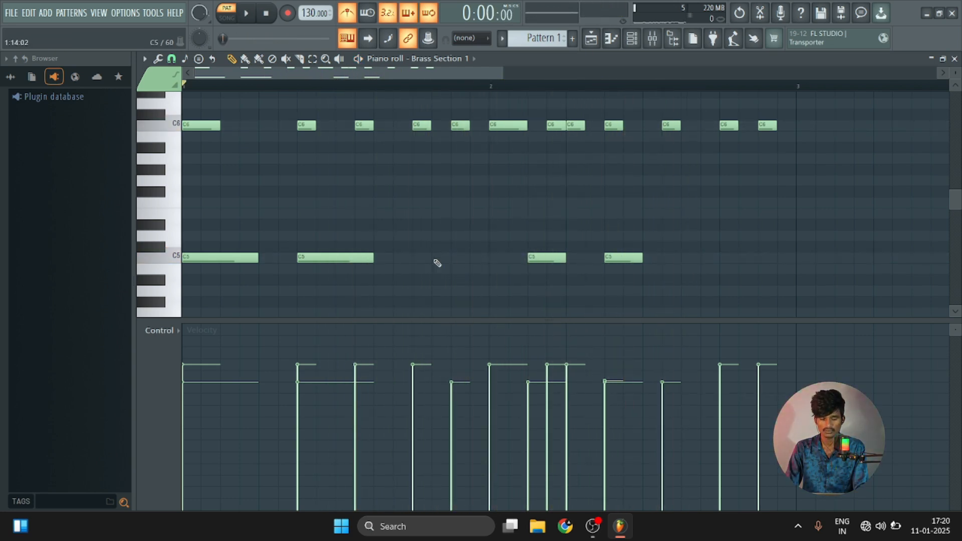
# Add one-step C5 notes at steps 13, 15 and 16 of bar 1 and steps 14 and 16 of bar 2, plus a three-step one at step 10.
pyautogui.press('space')
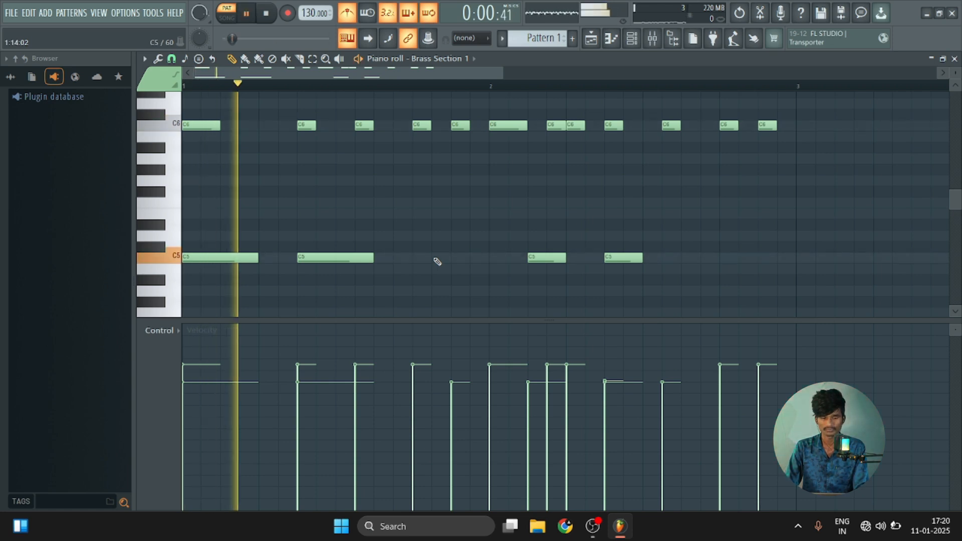
pyautogui.press('space')
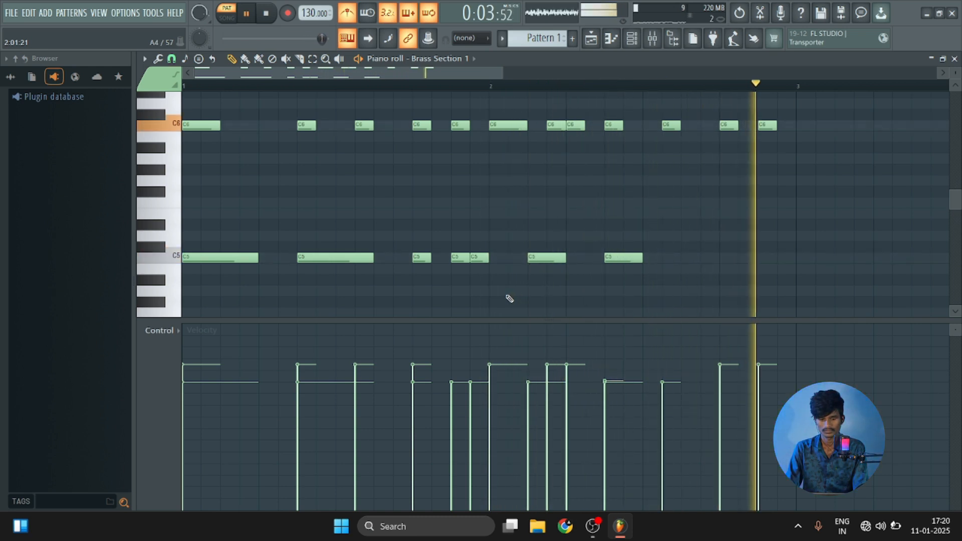
pyautogui.press('space')
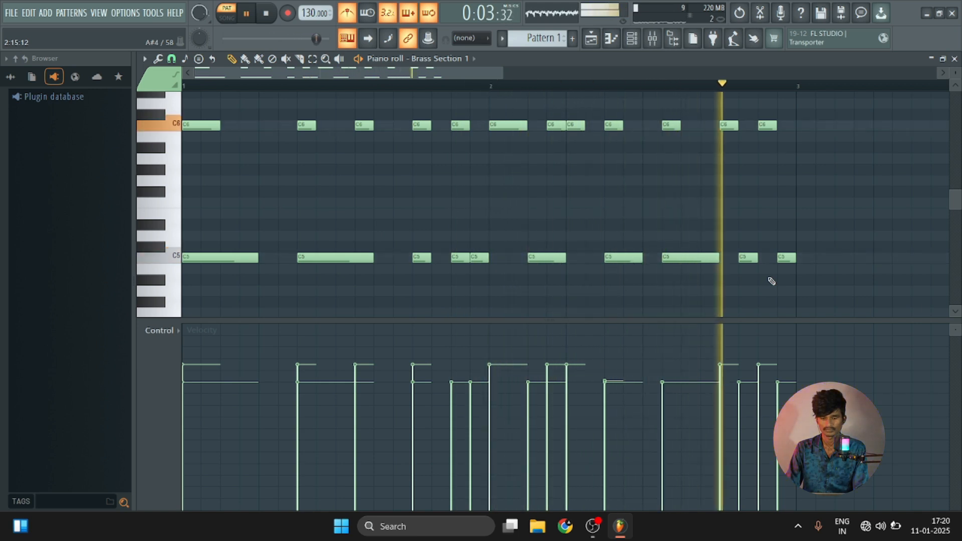
pyautogui.press('space')
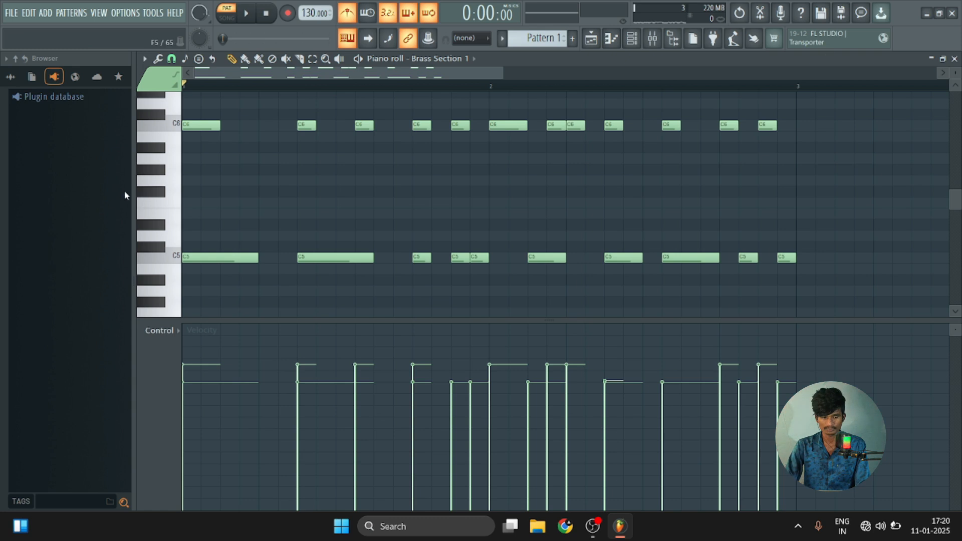
# Add eight-step C4 notes at steps 1 and 13 of bar 1 while playing the pattern.
pyautogui.scroll(-5, 175, 293)
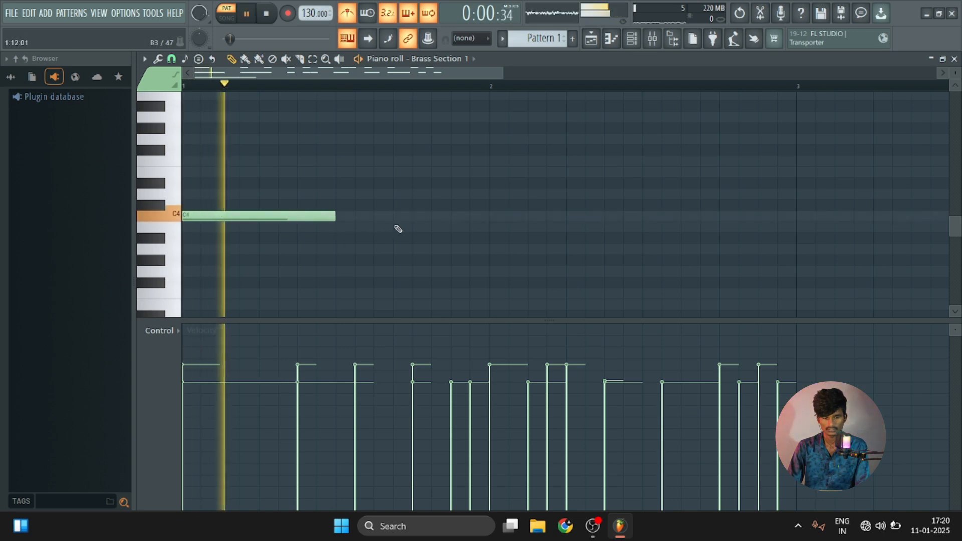
pyautogui.click(416, 216)
pyautogui.scroll(-3, 626, 278)
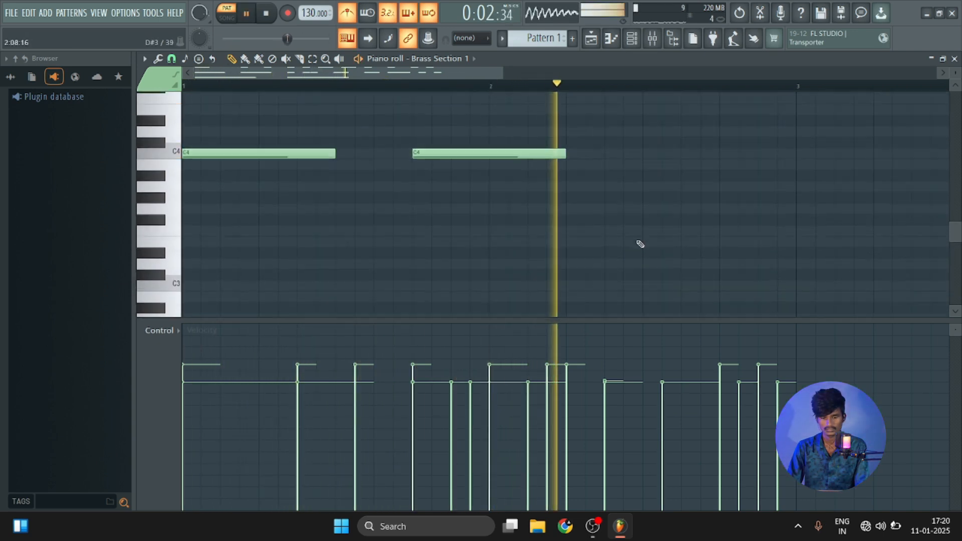
pyautogui.scroll(3, 644, 235)
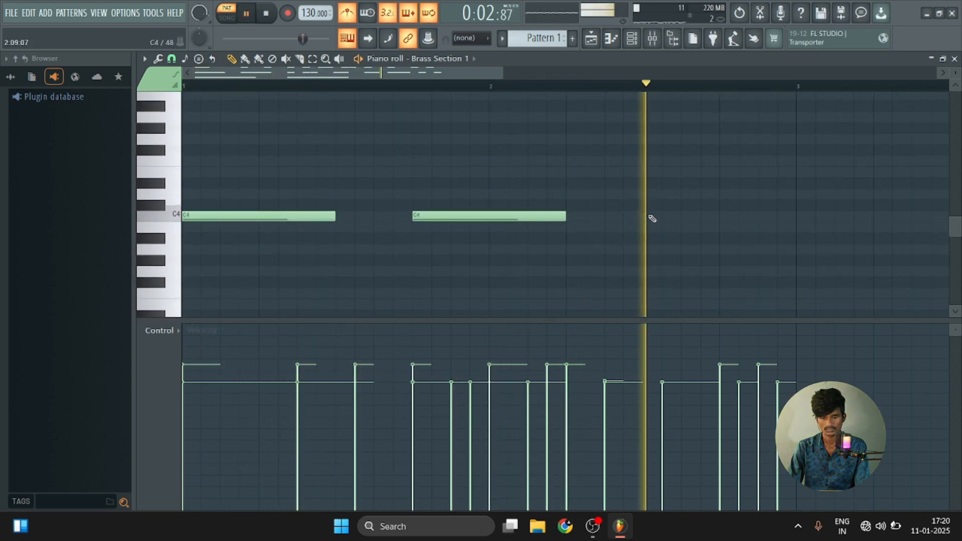
# Delete the C4 note at step 1 of bar 1 and shorten the C4 note at step 13 to four steps.
pyautogui.rightClick(259, 219)
pyautogui.scroll(-2, 326, 213)
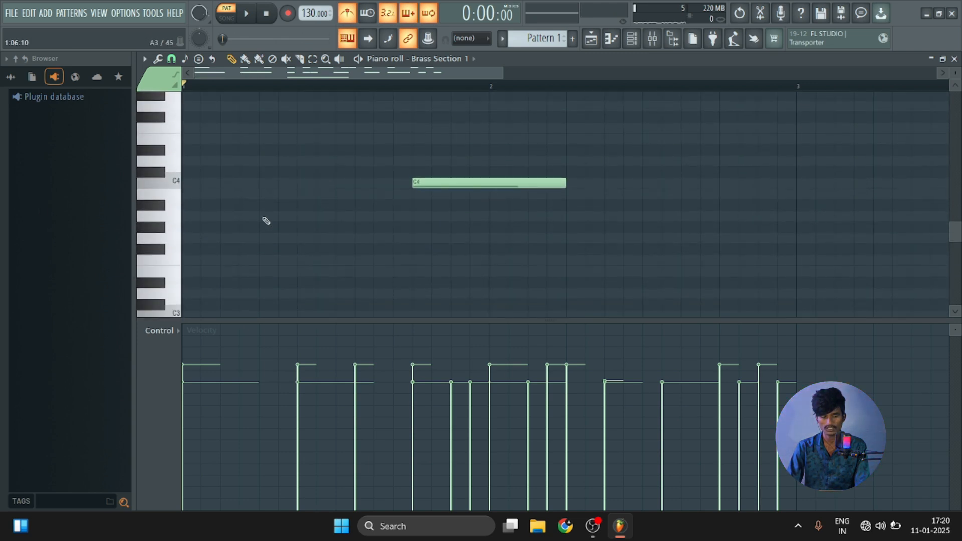
pyautogui.scroll(6, 180, 197)
pyautogui.press('space')
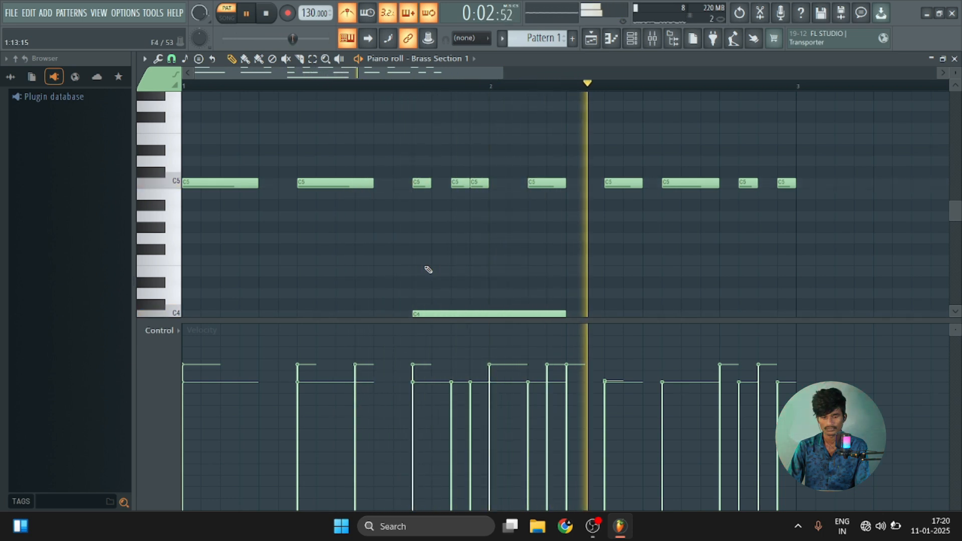
pyautogui.press('space')
pyautogui.scroll(-6, 431, 270)
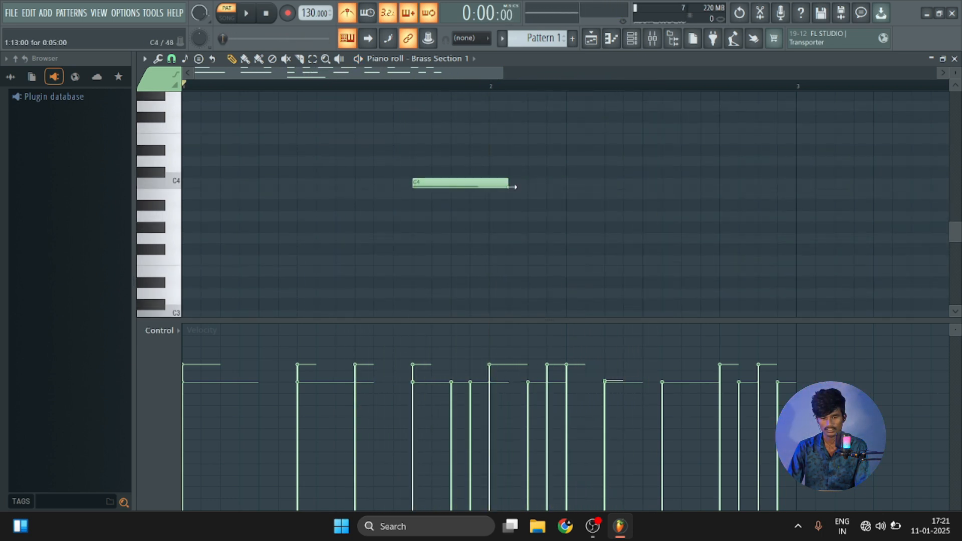
# Add a four-step C4 note at step 3 of bar 2 and two-step C4 notes at steps 9 and 13.
pyautogui.scroll(6, 493, 193)
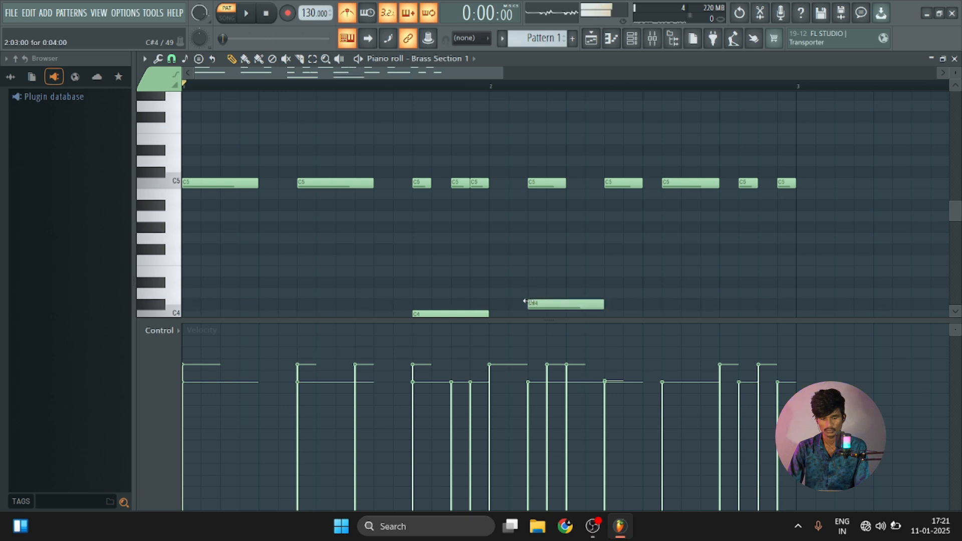
pyautogui.scroll(-3, 526, 301)
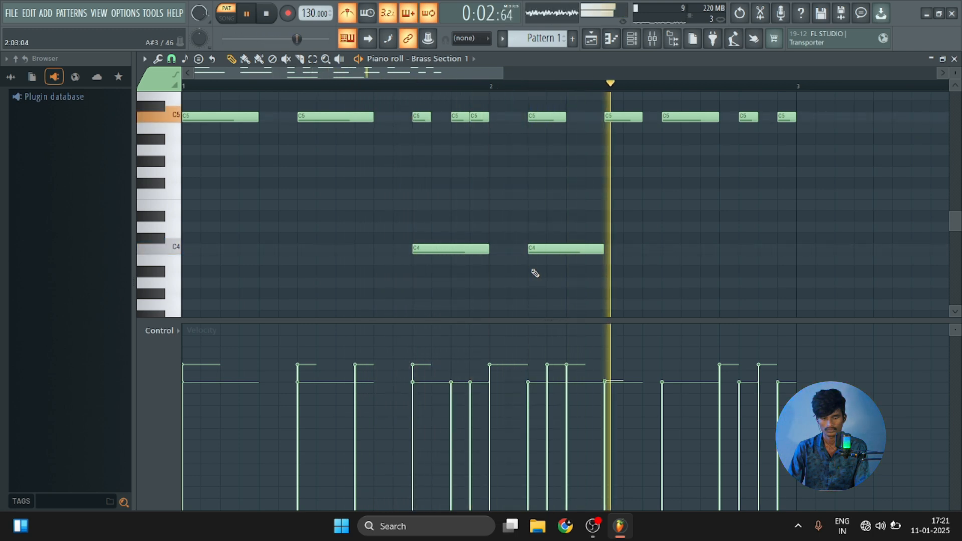
pyautogui.press('space')
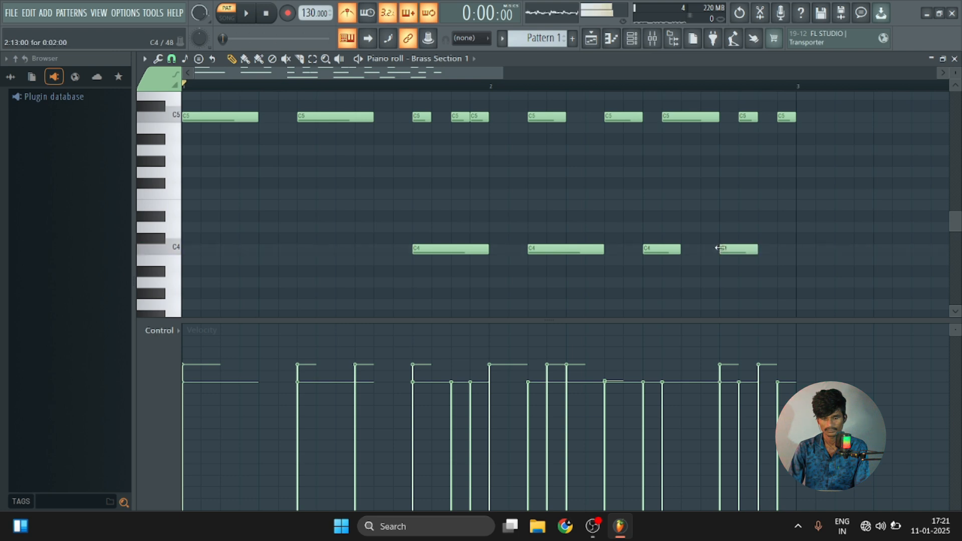
# Fill bar 1 with one-step C4 notes at steps 1, 3, 4, 7, 9 and 11, checking the rhythm by playback.
pyautogui.press('space')
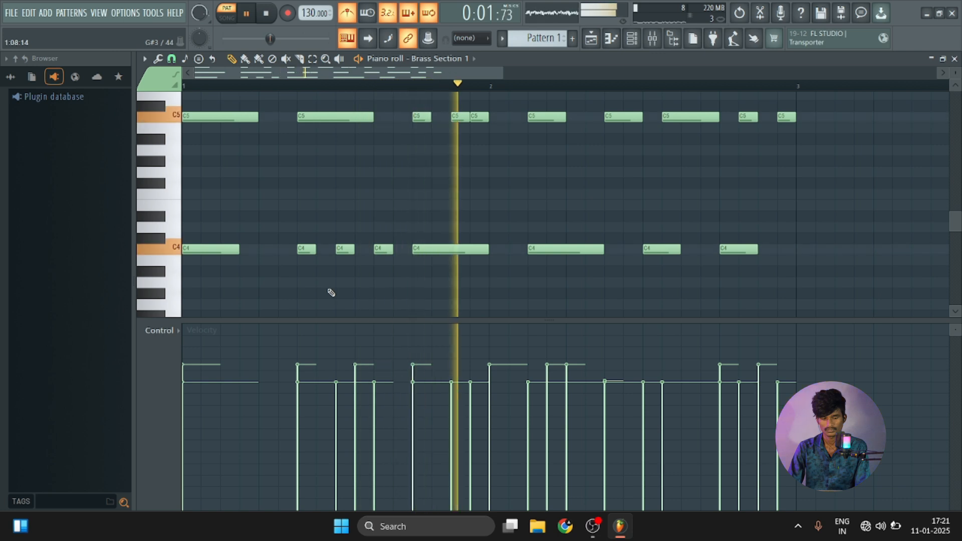
pyautogui.moveTo(239, 249); pyautogui.dragTo(203, 249)
pyautogui.click(241, 253)
pyautogui.click(232, 252)
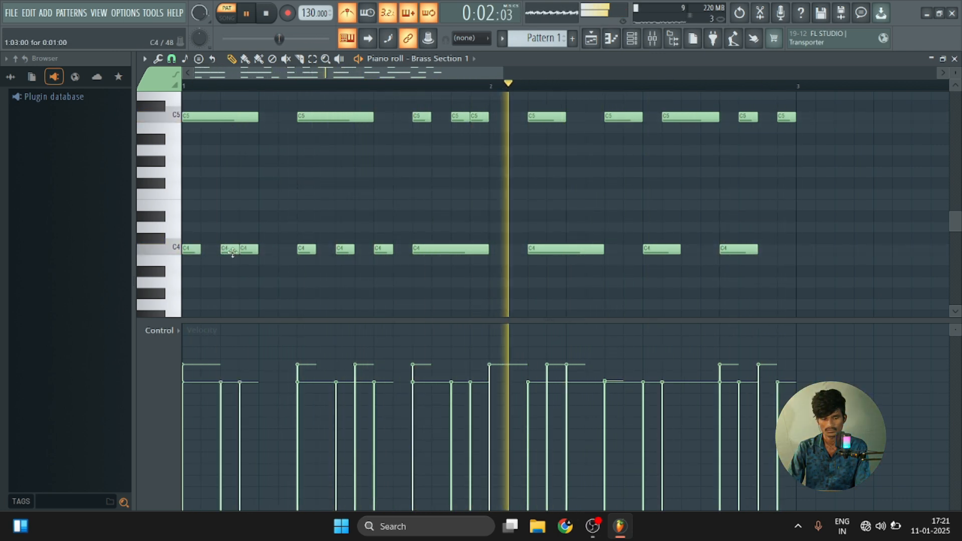
# Delete all the C4 notes from the two-bar pattern, leaving only the C5 and C6 layers.
pyautogui.rightClick(249, 249)
pyautogui.rightClick(230, 249)
pyautogui.rightClick(198, 251)
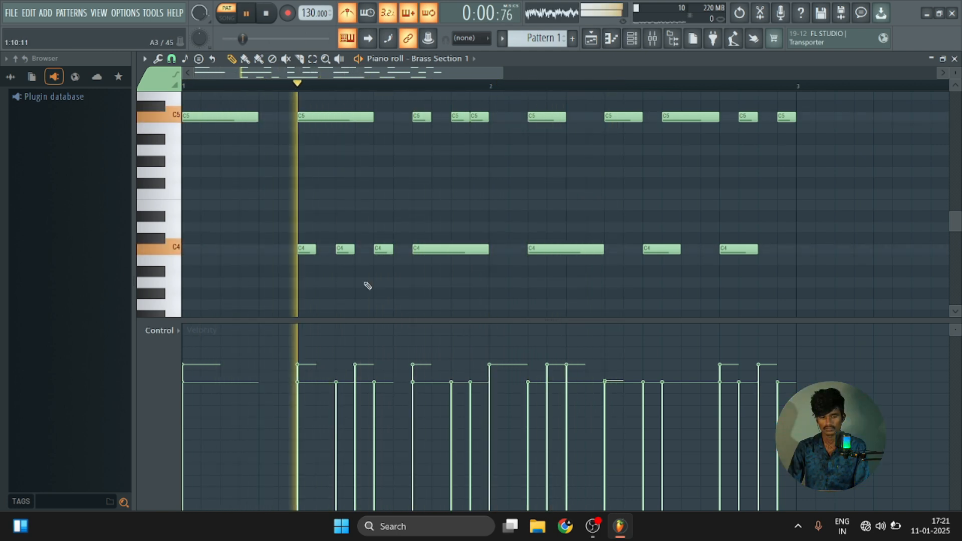
pyautogui.press('space')
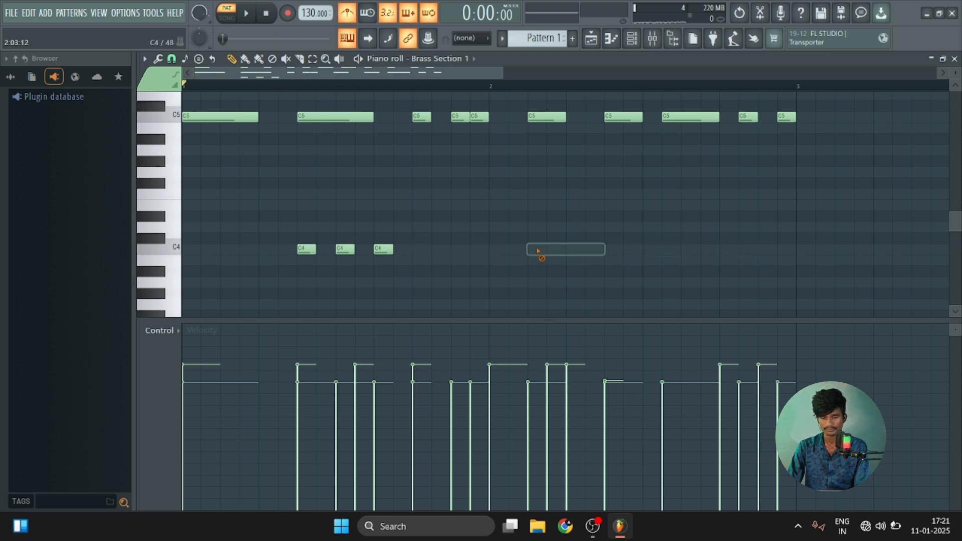
pyautogui.scroll(5, 429, 251)
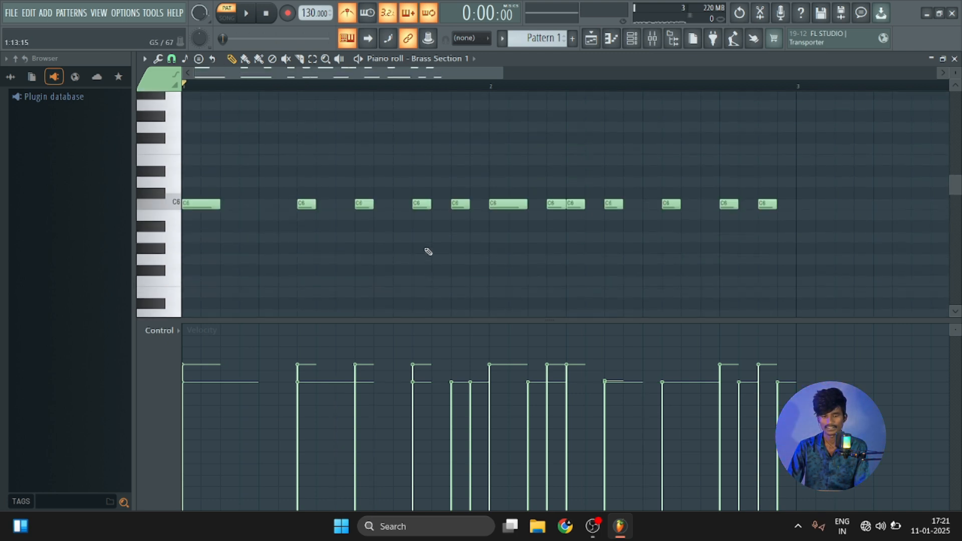
# Close the piano roll and place Pattern 1 at bar 1 of Track 1 in the playlist.
pyautogui.click(955, 59)
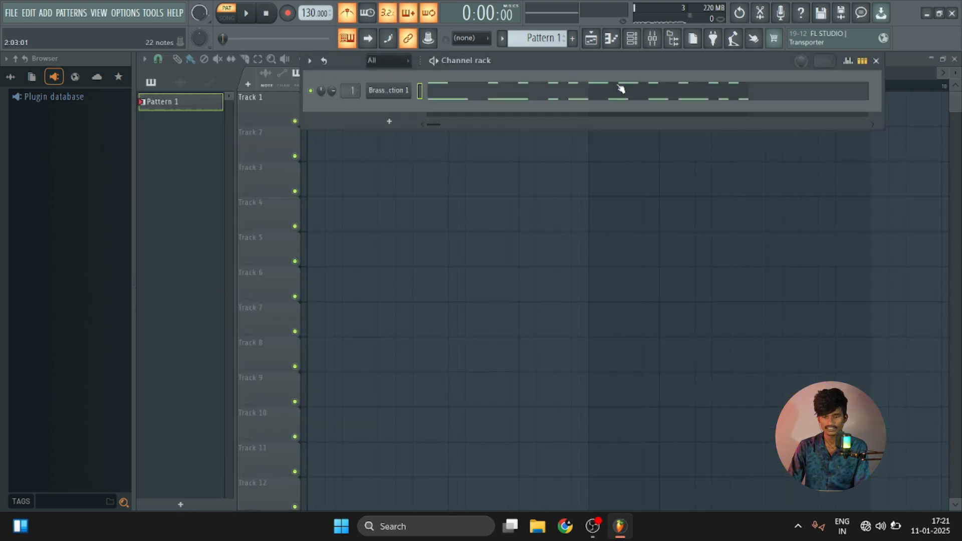
pyautogui.moveTo(906, 83); pyautogui.dragTo(838, 84)
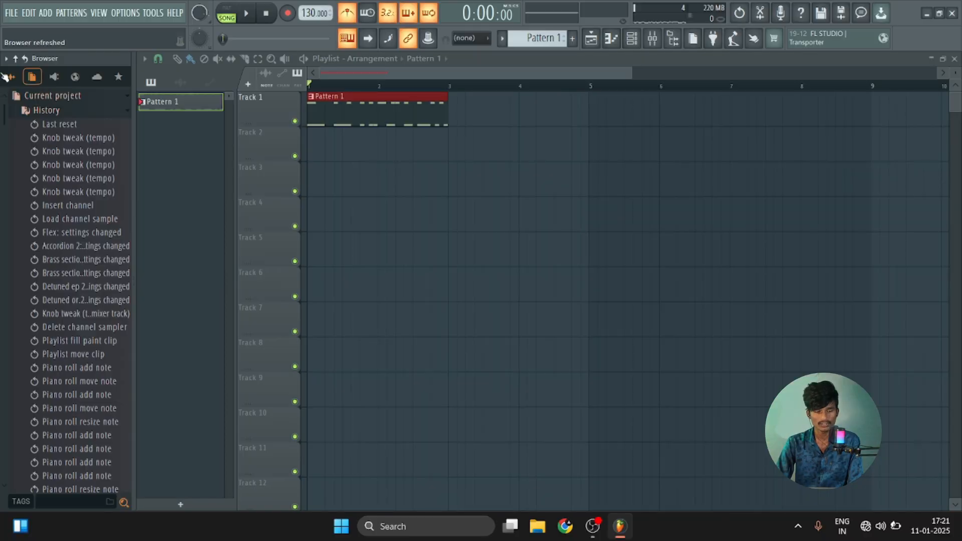
# Collapse the Chandra 2 sample folder, open My Samples and audition the Dhol 1 sample.
pyautogui.click(7, 76)
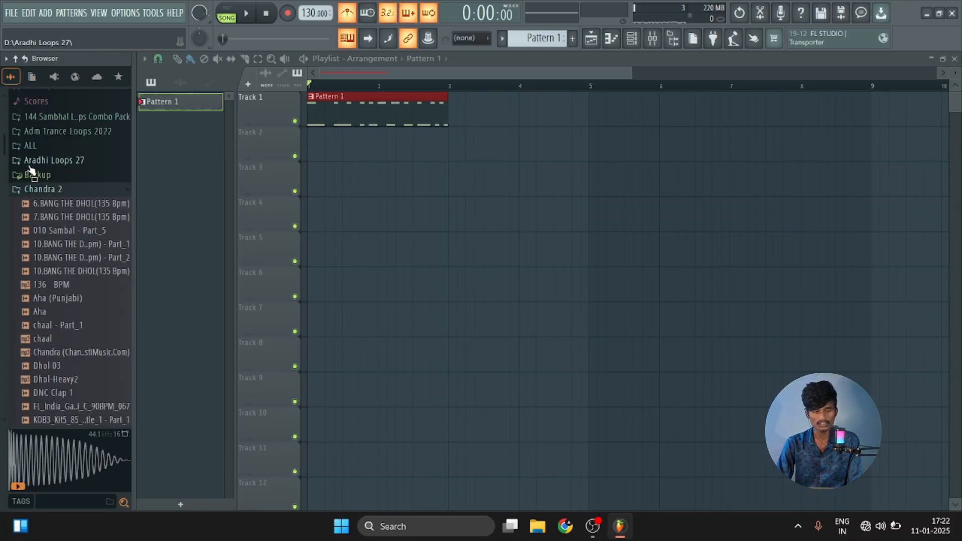
pyautogui.click(51, 189)
pyautogui.scroll(-3, 50, 193)
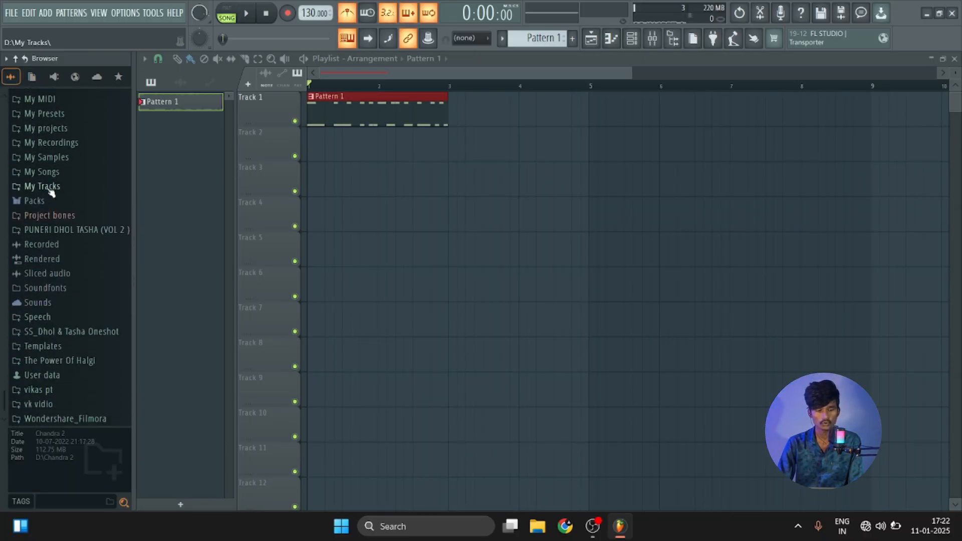
pyautogui.click(59, 157)
pyautogui.click(68, 228)
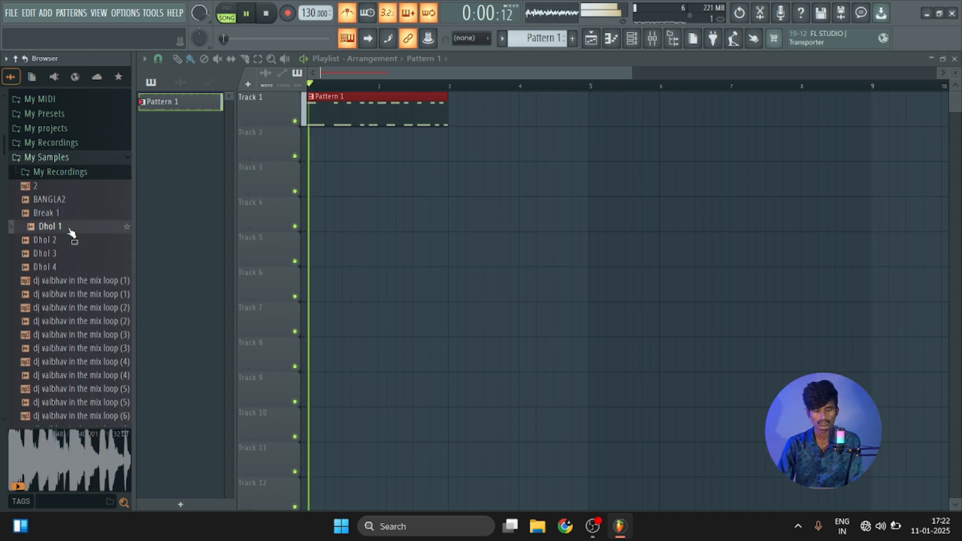
# Place the Dhol 1 sample at bar 1 of Track 2 and lower its channel volume.
pyautogui.moveTo(350, 168); pyautogui.dragTo(352, 169)
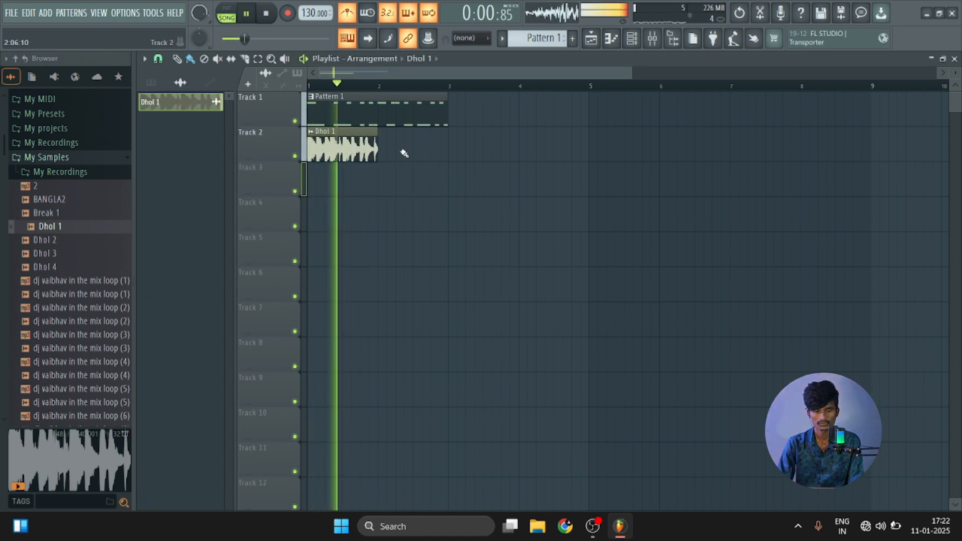
pyautogui.press('space')
pyautogui.doubleClick(355, 152)
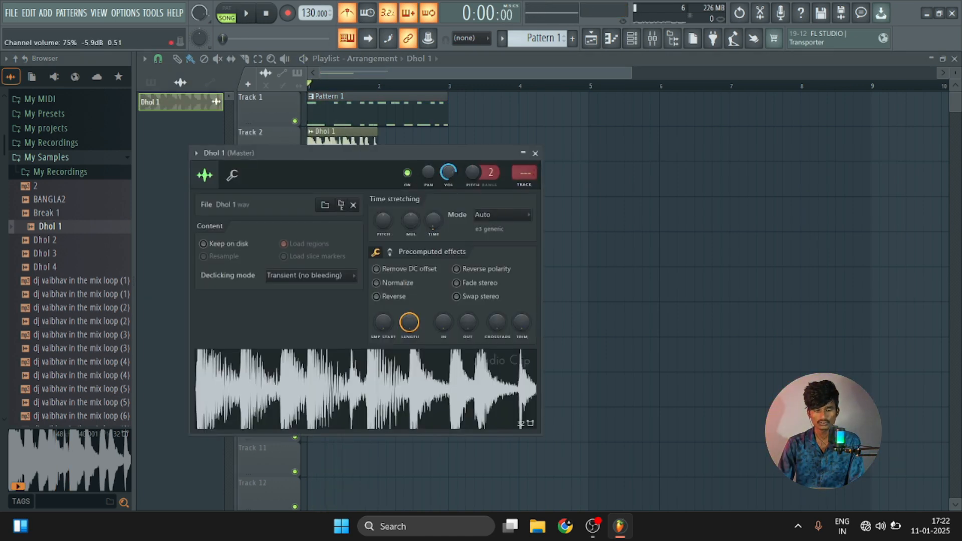
pyautogui.click(536, 153)
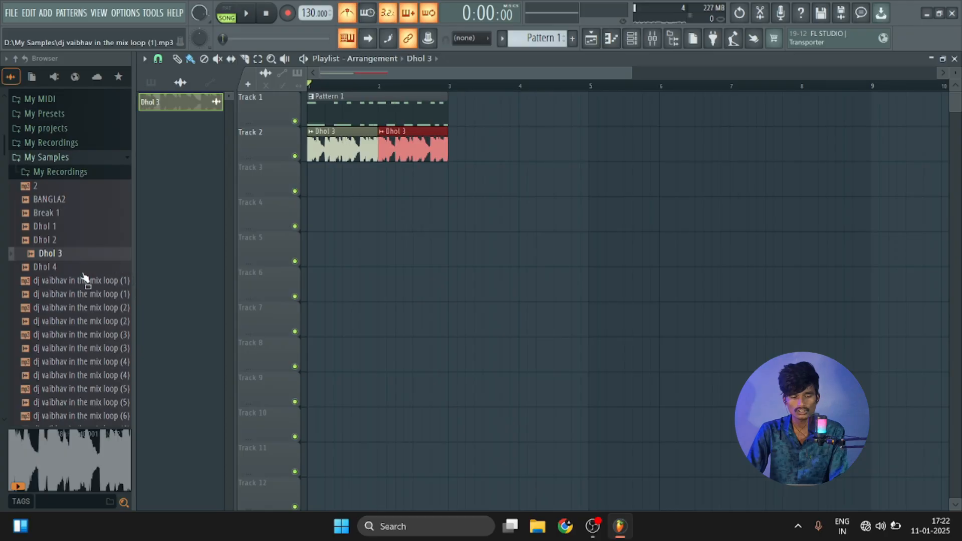
# Move the two Dhol 3 clips to bar 3 and add Dhol 4 clips at bar 1 of Track 2 and bar 2 of Track 3.
pyautogui.click(70, 272)
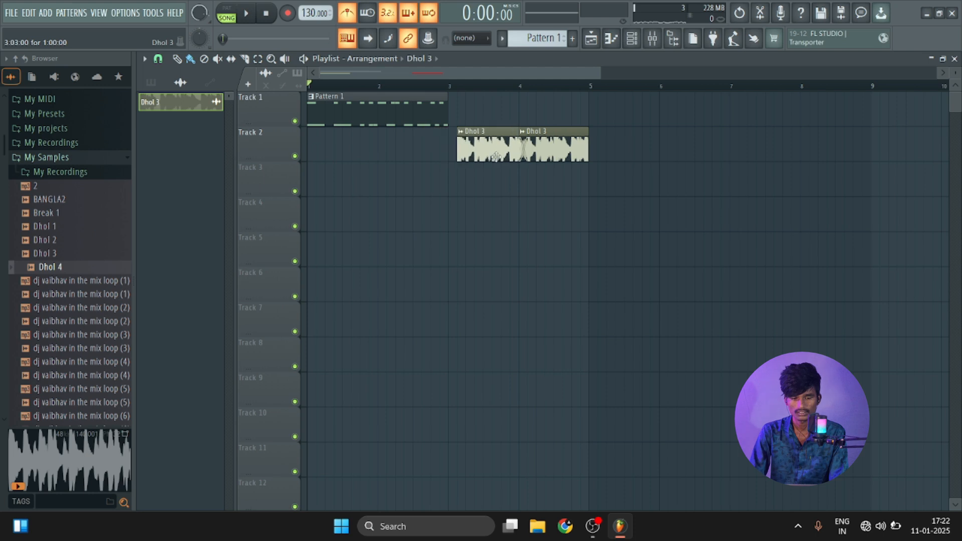
pyautogui.click(64, 271)
pyautogui.moveTo(70, 271); pyautogui.dragTo(367, 156)
pyautogui.click(385, 169)
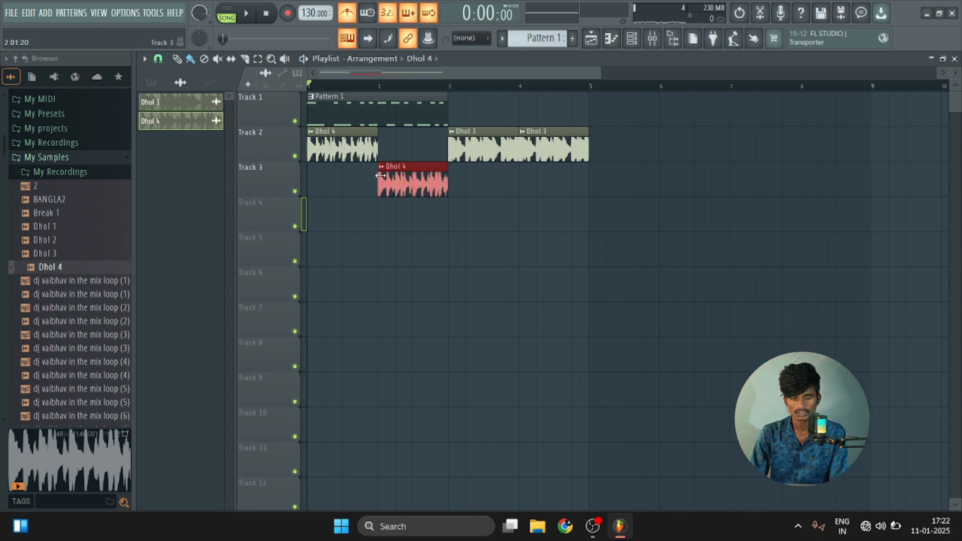
# Keep a single Dhol 3 clip at bar 7 and fill bars 1 to 4 of Track 2 with Dhol 4 clips.
pyautogui.moveTo(479, 145); pyautogui.dragTo(763, 154)
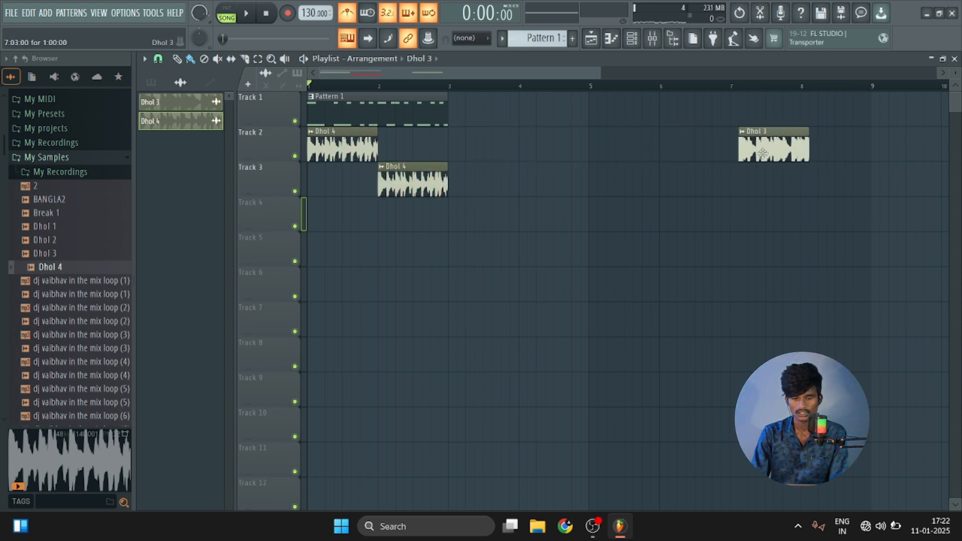
pyautogui.moveTo(431, 172)
pyautogui.mouseDown()
pyautogui.moveTo(439, 172)
pyautogui.moveTo(420, 150)
pyautogui.moveTo(532, 156)
pyautogui.moveTo(487, 155)
pyautogui.mouseUp()
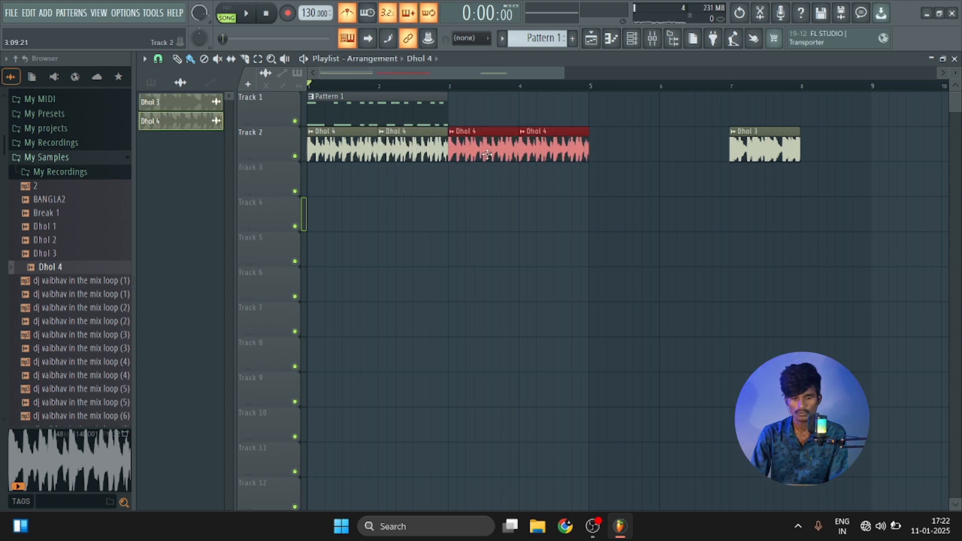
# Add a second Pattern 1 clip at bar 3 of Track 1 and play the arrangement.
pyautogui.click(383, 104)
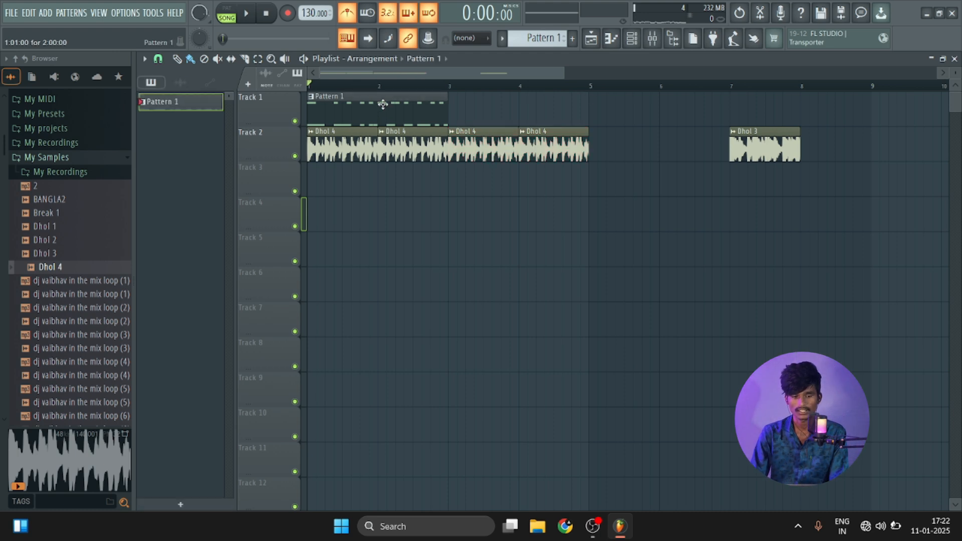
pyautogui.click(457, 112)
pyautogui.press('space')
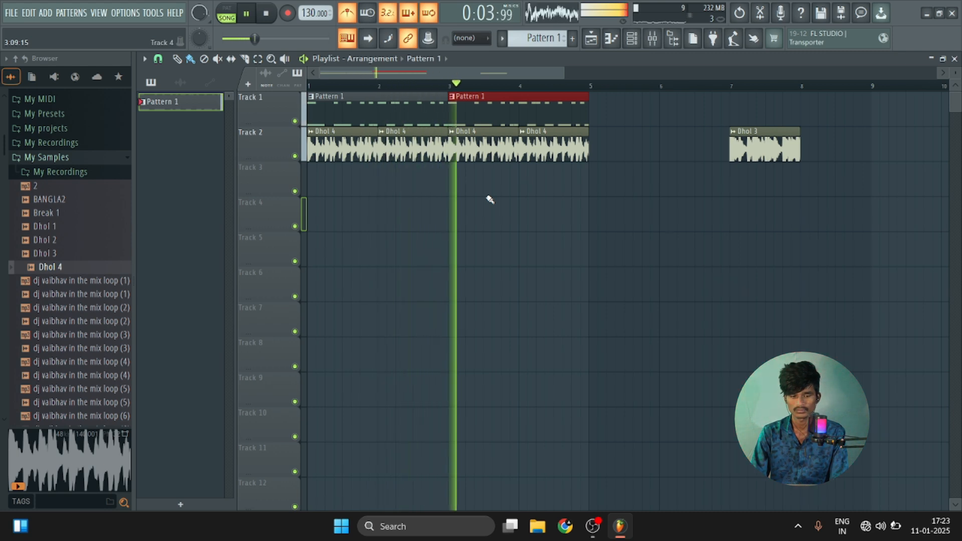
pyautogui.press('space')
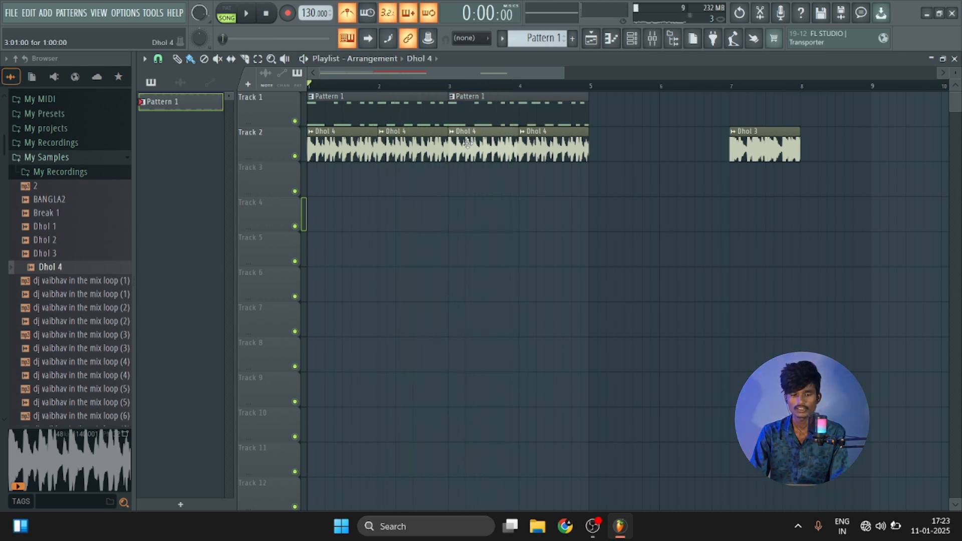
# Raise the Dhol 4 channel volume to 63% while playing the arrangement.
pyautogui.doubleClick(436, 150)
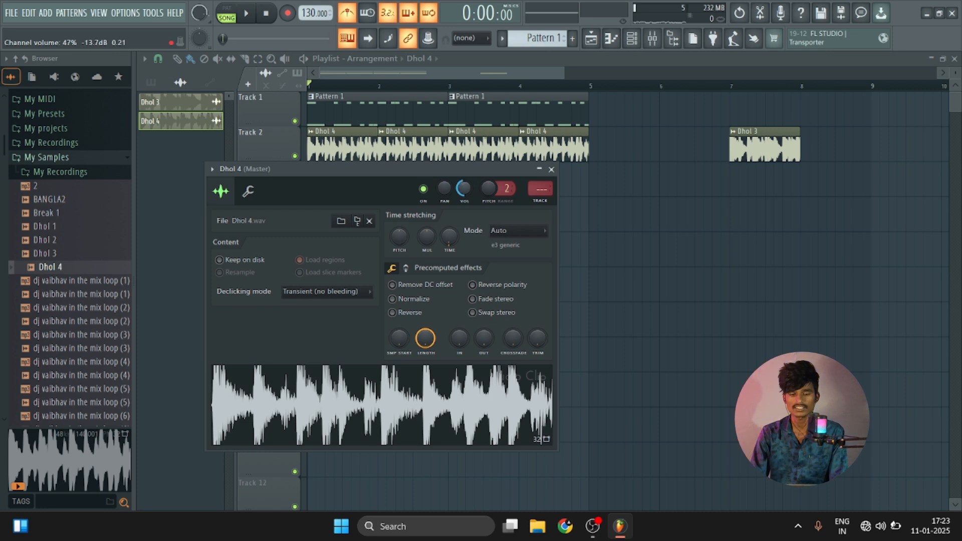
pyautogui.press('space')
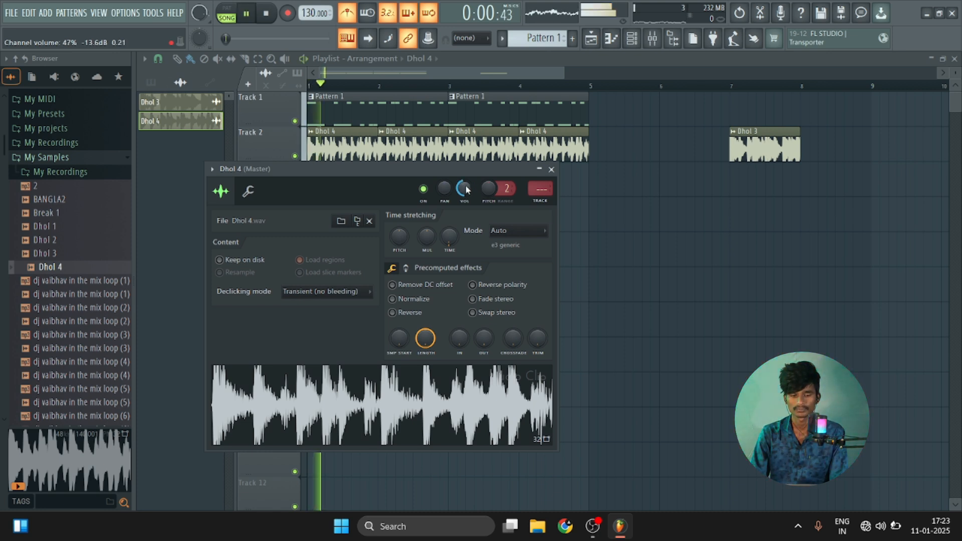
pyautogui.scroll(2, 465, 190)
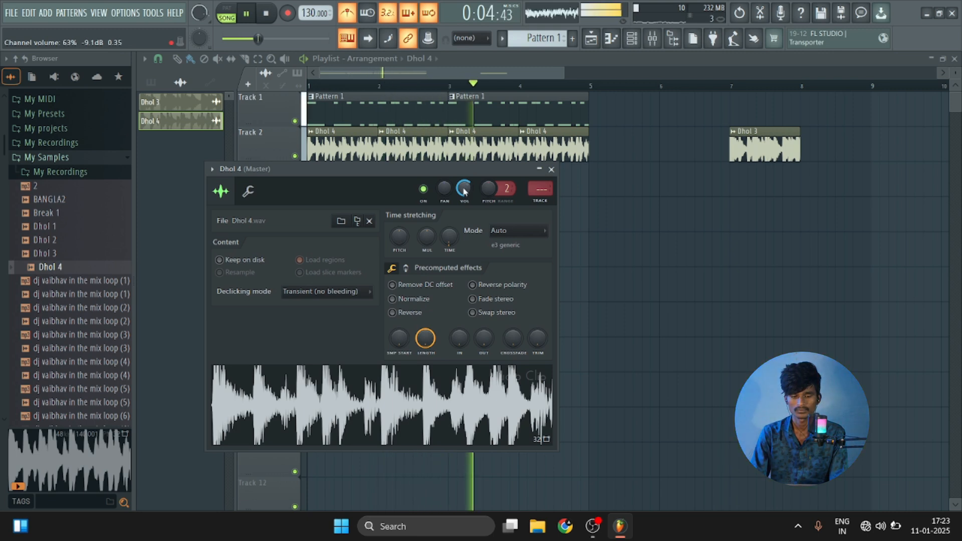
pyautogui.press('space')
pyautogui.click(551, 169)
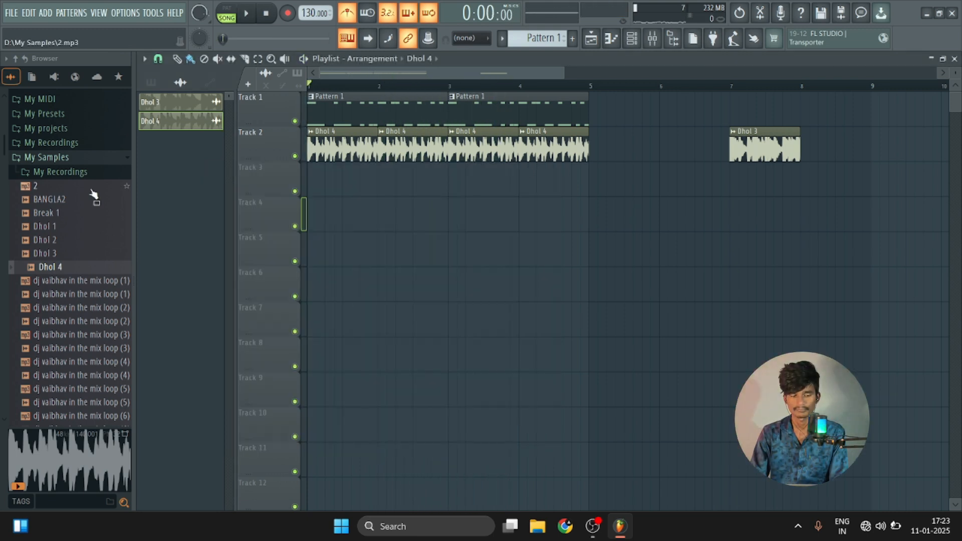
# Audition samples, try replacing the Dhol 4 clips on Track 2 with Break 1, and restore Dhol 4.
pyautogui.click(91, 241)
pyautogui.click(92, 213)
pyautogui.click(86, 228)
pyautogui.moveTo(83, 213); pyautogui.dragTo(346, 169)
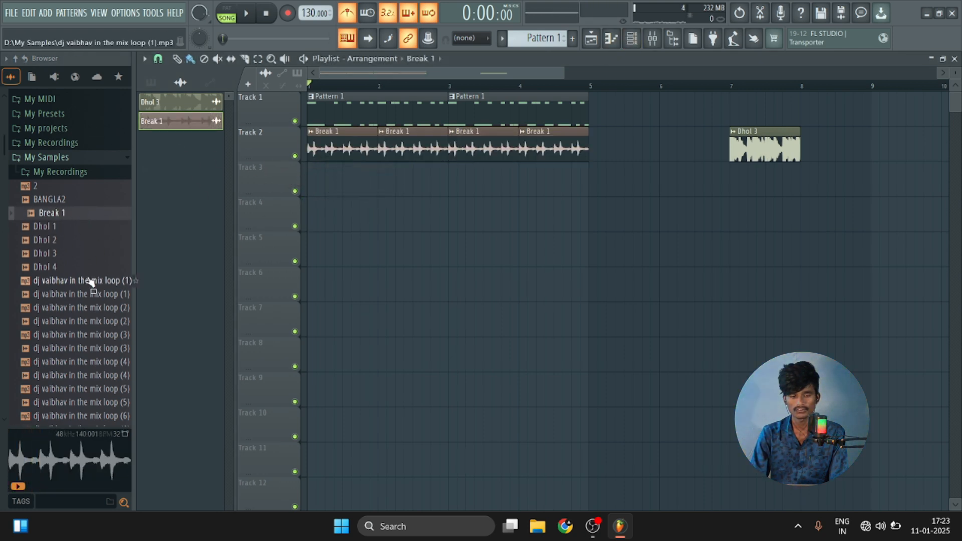
pyautogui.click(56, 267)
pyautogui.moveTo(56, 267); pyautogui.dragTo(315, 153)
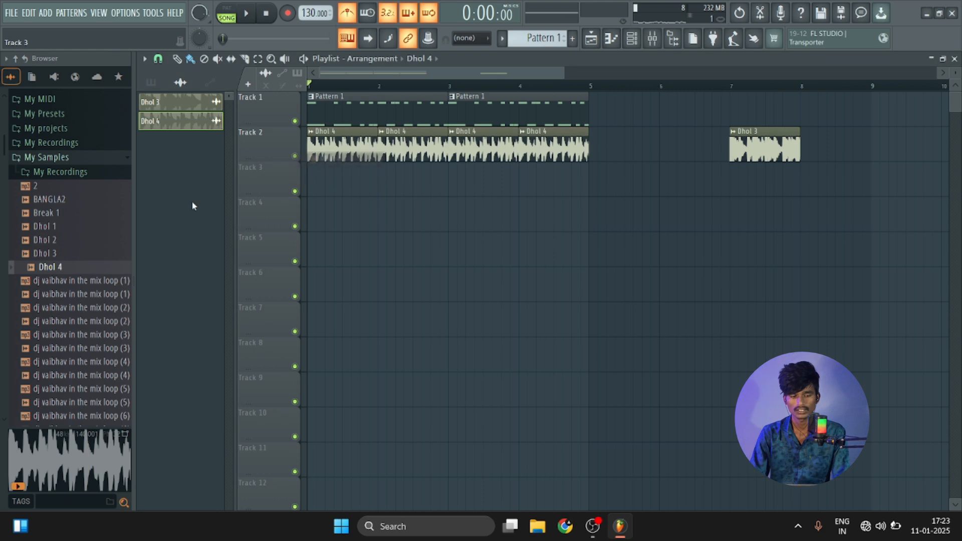
# Place the Break 1 sample at bar 1 of Track 3 and close its channel settings.
pyautogui.click(63, 214)
pyautogui.moveTo(63, 218); pyautogui.dragTo(331, 182)
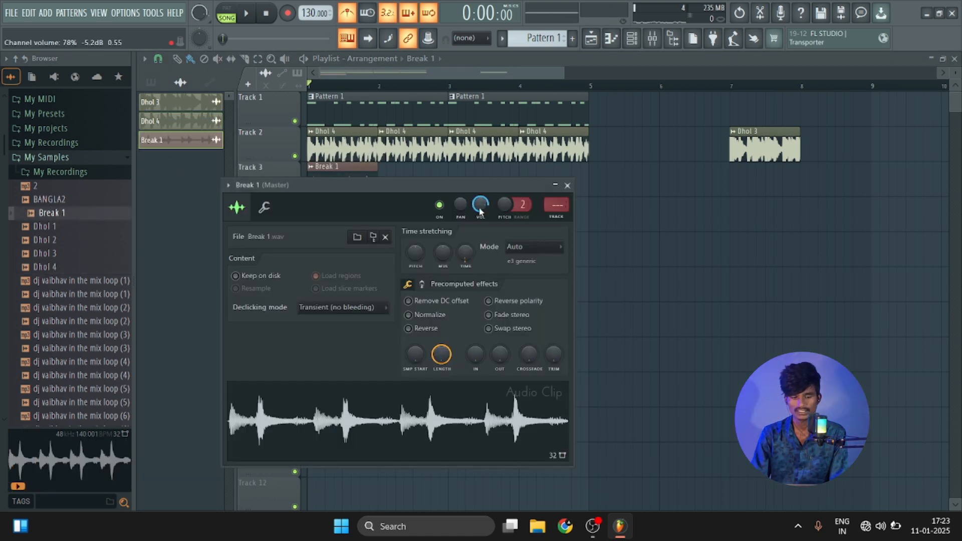
pyautogui.click(567, 185)
# Mute Track 2 and repeat the Break 1 clip through bar 4 of Track 3, checking it by playback.
pyautogui.press('space')
pyautogui.click(295, 156)
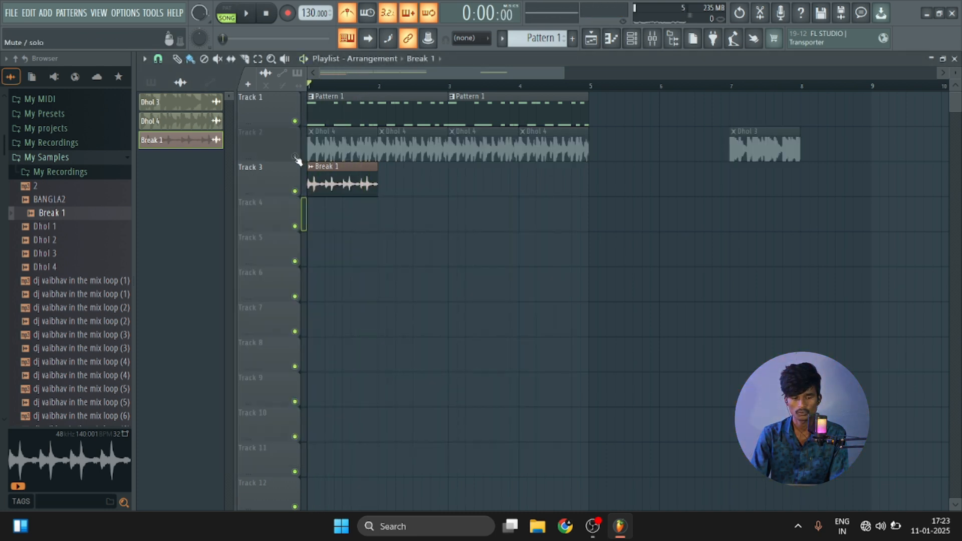
pyautogui.press('space')
pyautogui.moveTo(384, 175); pyautogui.dragTo(607, 176)
pyautogui.press('space')
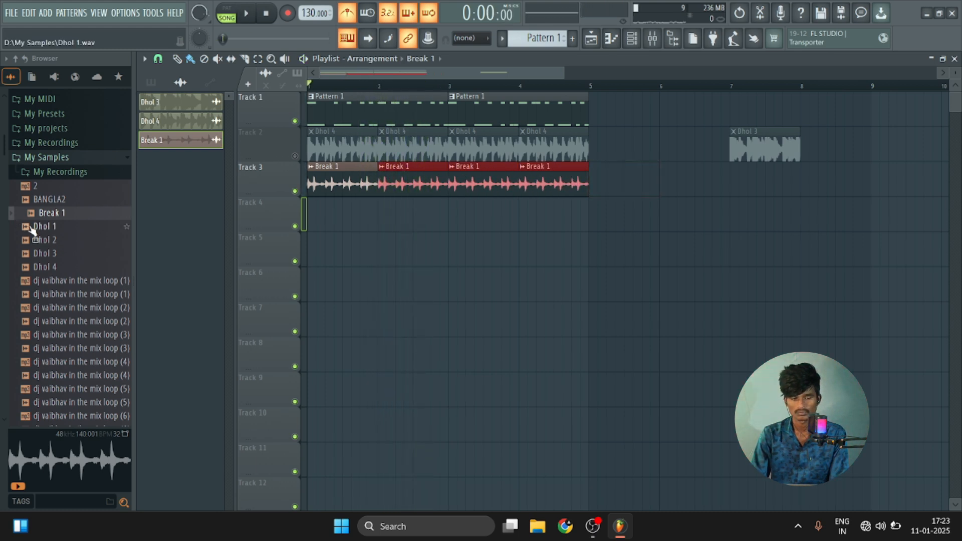
# Add the Dhol 1 sample to Track 4, lower its channel volume and repeat the clip through bar 4 during playback.
pyautogui.click(32, 227)
pyautogui.moveTo(33, 228); pyautogui.dragTo(354, 219)
pyautogui.click(344, 218)
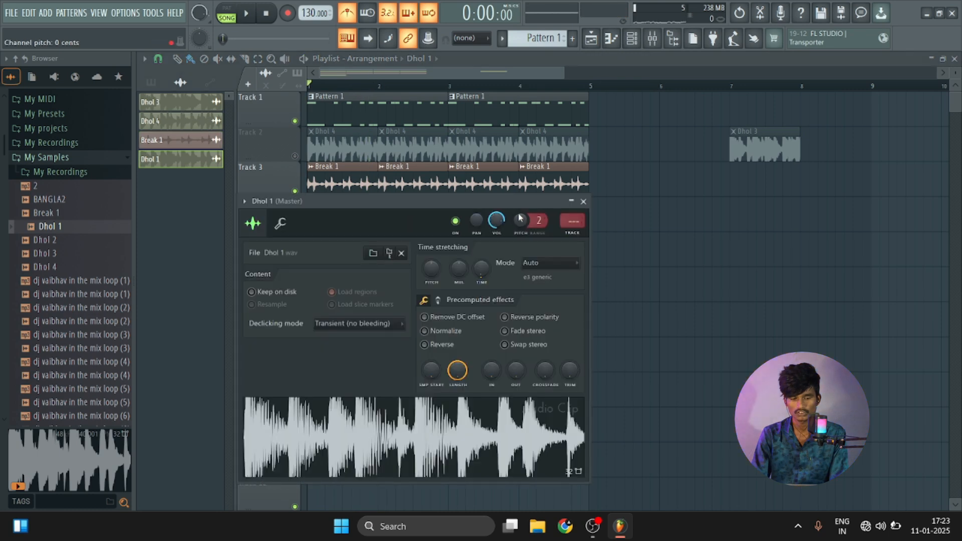
pyautogui.press('space')
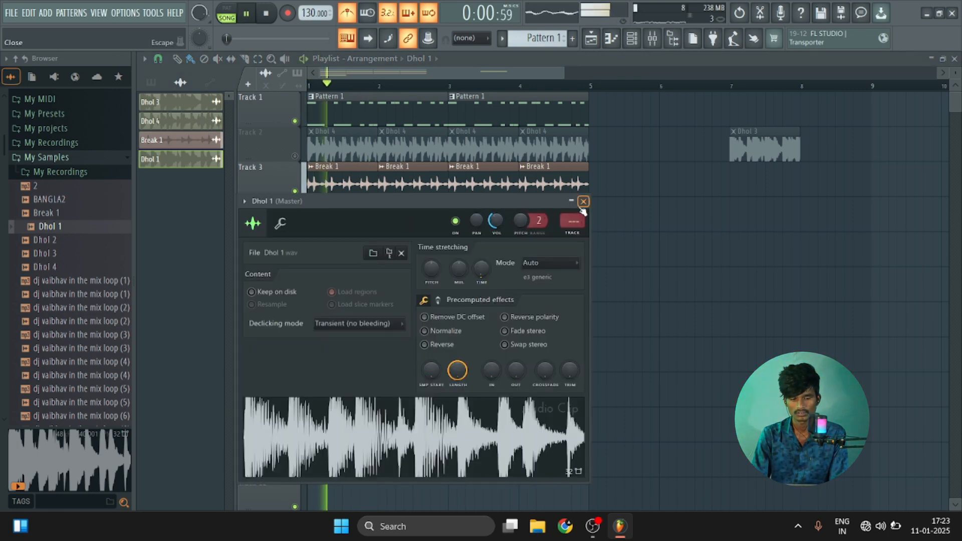
pyautogui.click(583, 201)
pyautogui.moveTo(386, 215); pyautogui.dragTo(533, 202)
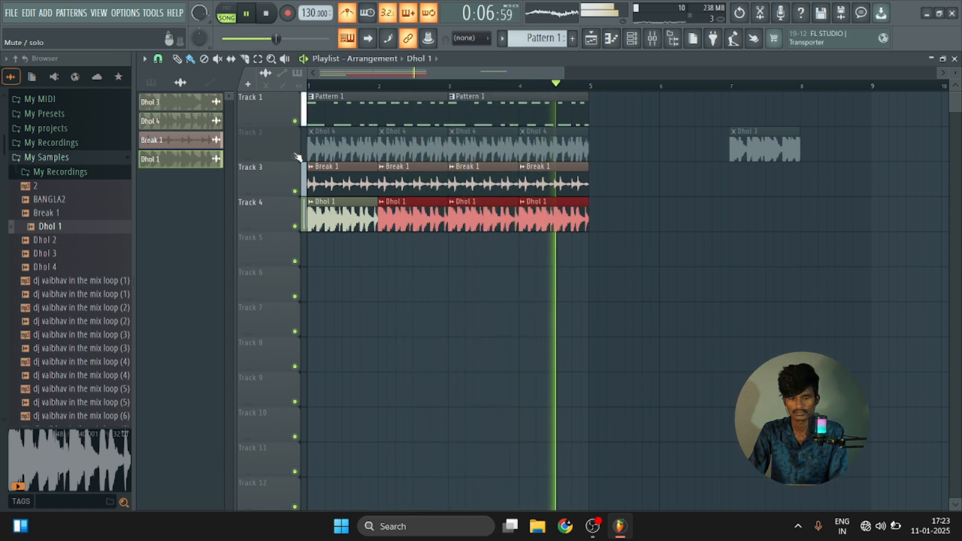
pyautogui.press('space')
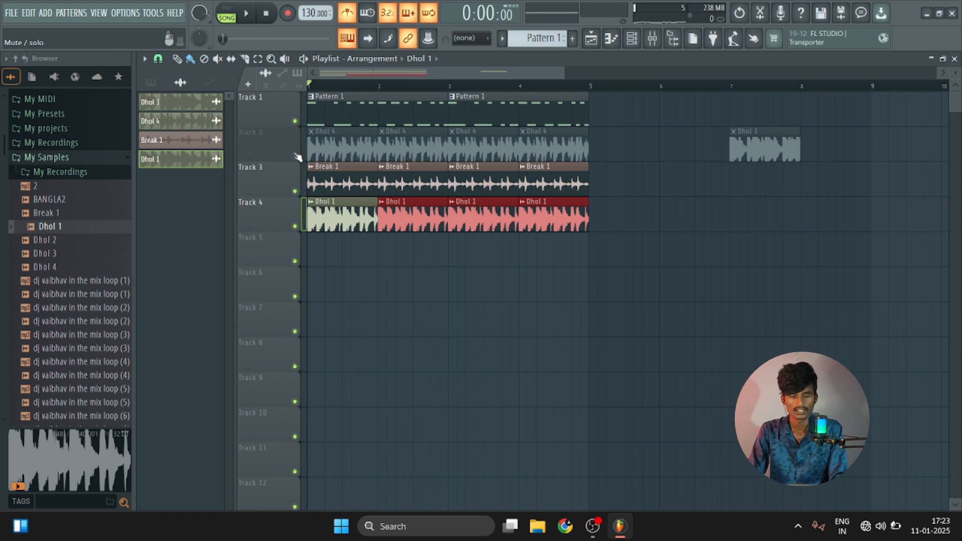
# Delete the four Dhol 4 clips from bars 1 to 4 of Track 2.
pyautogui.rightClick(341, 152)
pyautogui.rightClick(411, 150)
pyautogui.rightClick(481, 150)
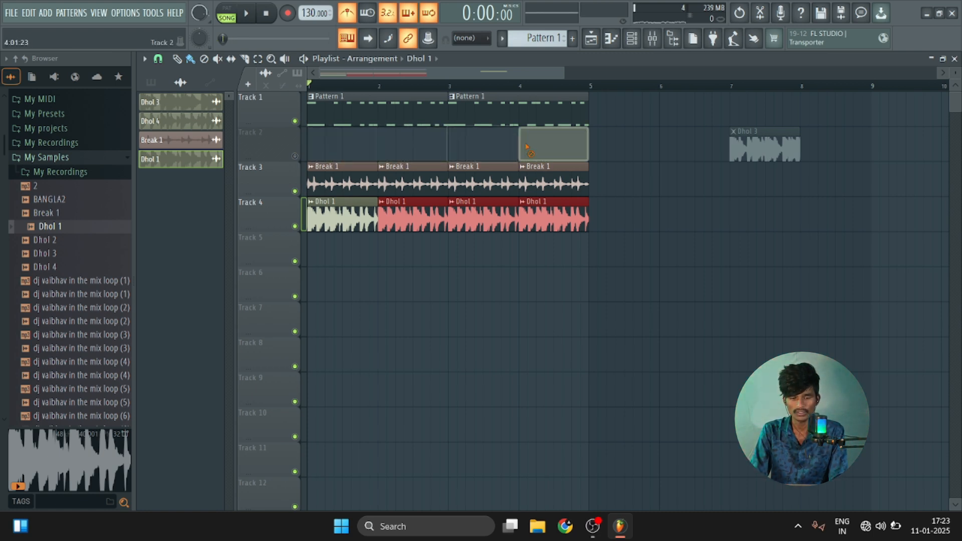
pyautogui.rightClick(551, 150)
# Deselect the Dhol 1 clips, move the Dhol 3 clip on Track 2 to bar 5 and play the arrangement.
pyautogui.moveTo(331, 202)
pyautogui.mouseDown()
pyautogui.moveTo(331, 147)
pyautogui.moveTo(337, 218)
pyautogui.mouseUp()
pyautogui.moveTo(756, 139); pyautogui.dragTo(615, 149)
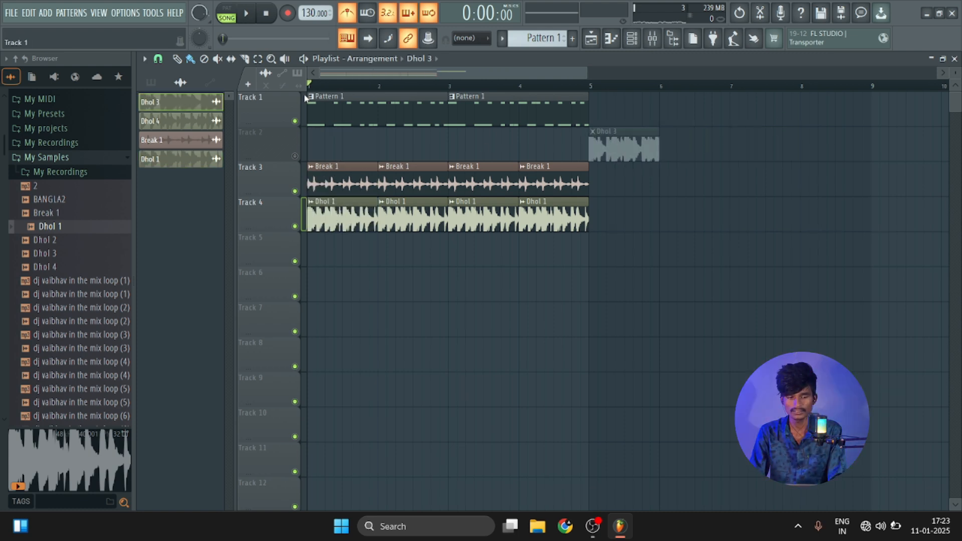
pyautogui.press('space')
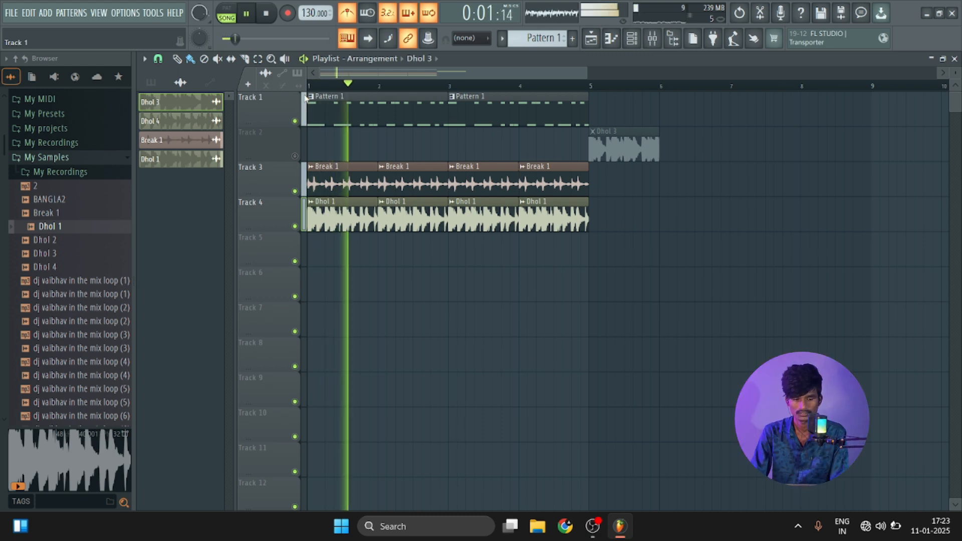
pyautogui.press('space')
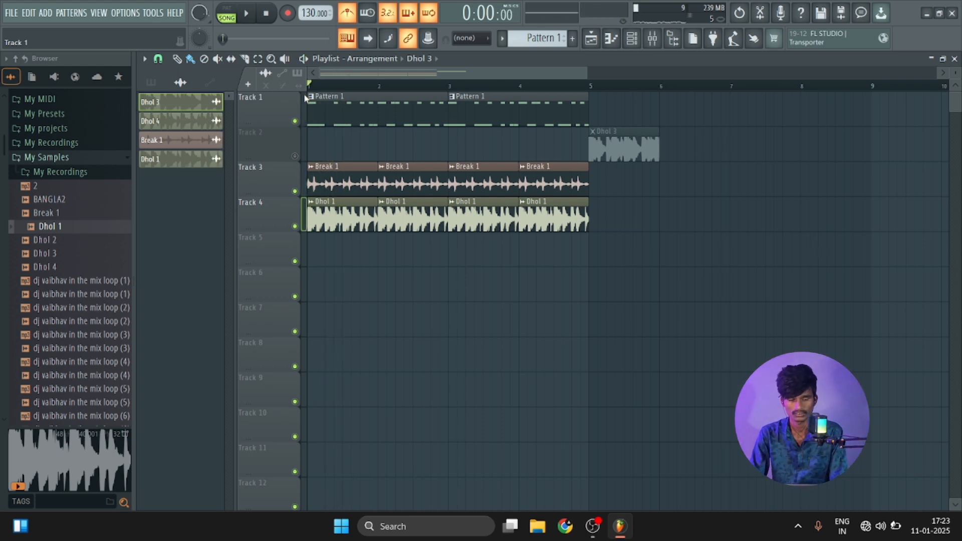
# Add the BANGLA2 sample to Track 5 at bar 1 and mute Tracks 3 and 4.
pyautogui.click(52, 200)
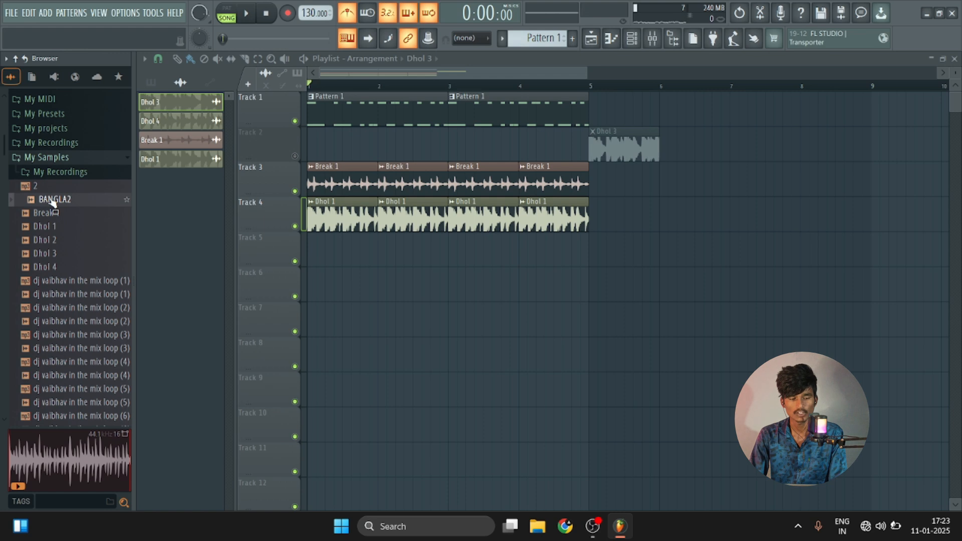
pyautogui.moveTo(54, 201); pyautogui.dragTo(315, 255)
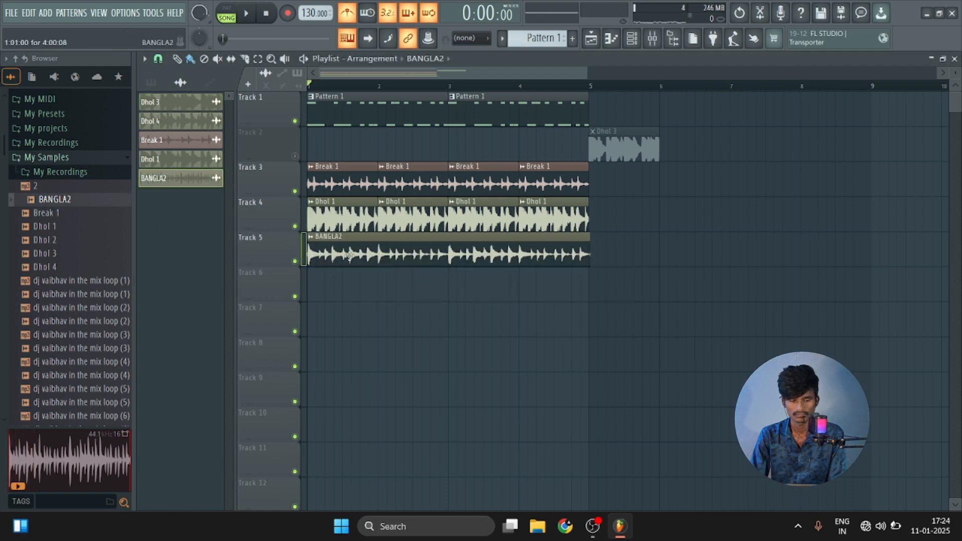
pyautogui.click(296, 227)
pyautogui.click(295, 191)
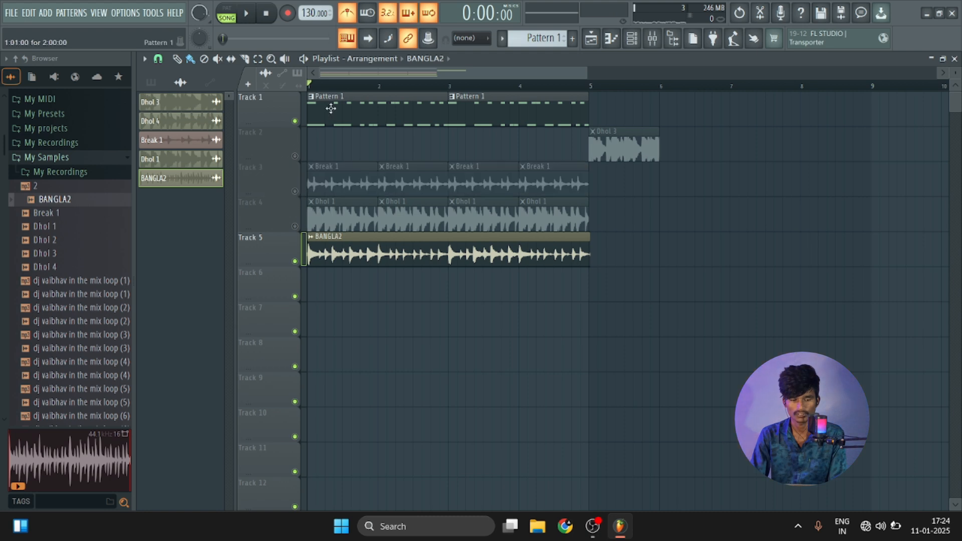
# Play BANGLA2 against the brass pattern and move its clip to bar 6 of Track 4.
pyautogui.press('space')
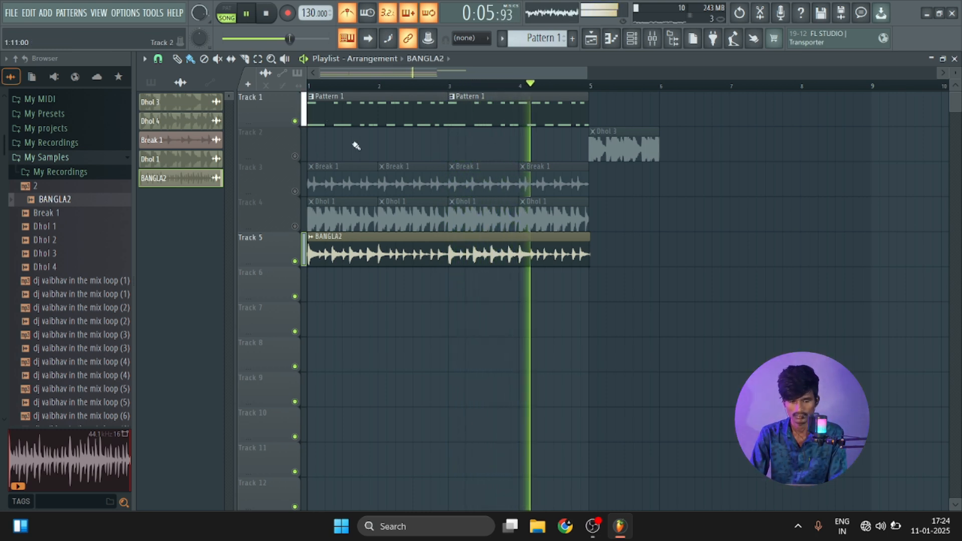
pyautogui.press('space')
pyautogui.moveTo(373, 241); pyautogui.dragTo(728, 197)
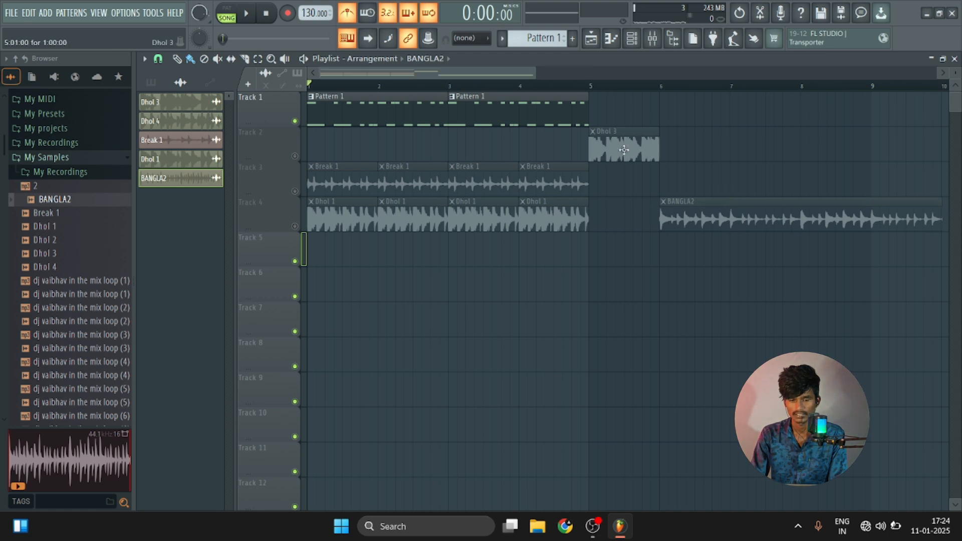
# Preview Dhol 1 and Dhol 2 and replace the Dhol 3 clip with the Dhol 2 sample in bar 5 of Track 5.
pyautogui.moveTo(623, 150); pyautogui.dragTo(625, 286)
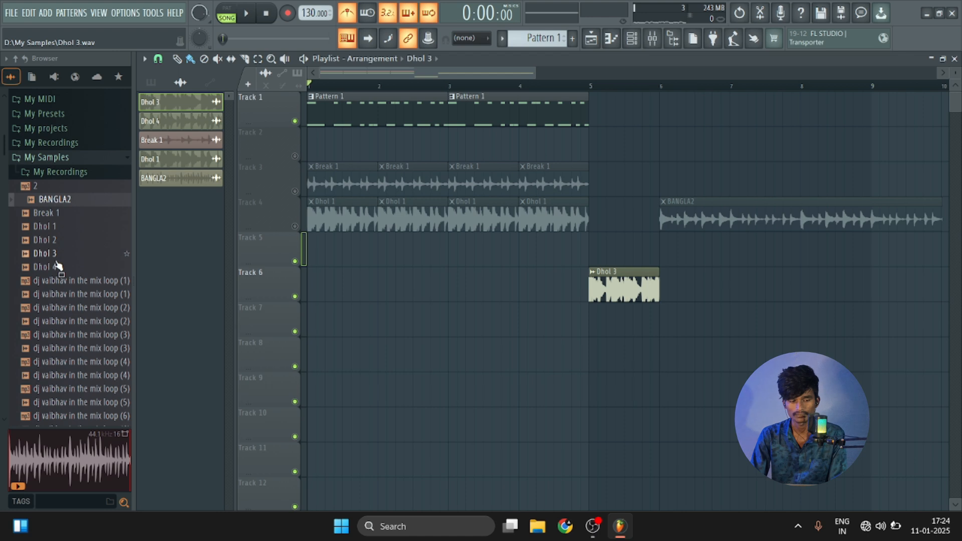
pyautogui.click(64, 227)
pyautogui.click(67, 240)
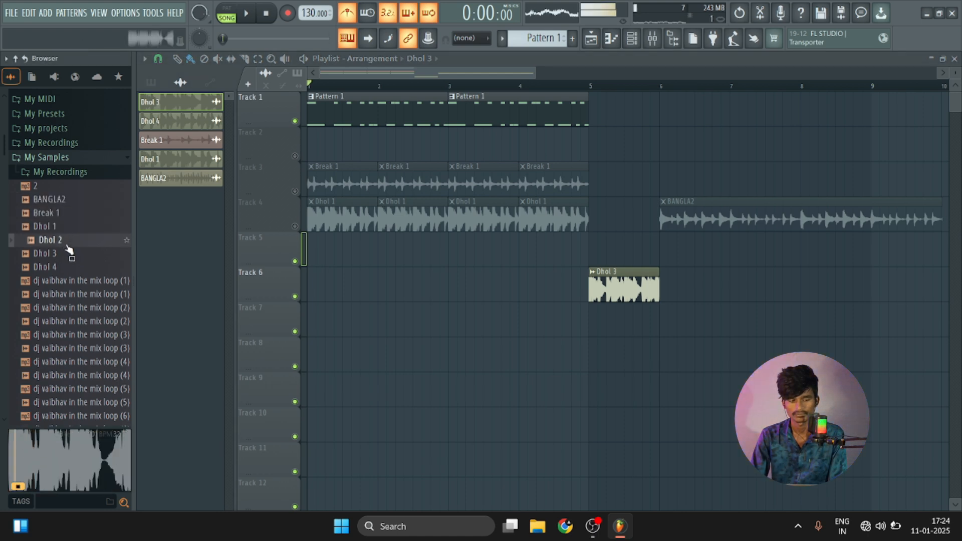
pyautogui.moveTo(69, 243); pyautogui.dragTo(599, 240)
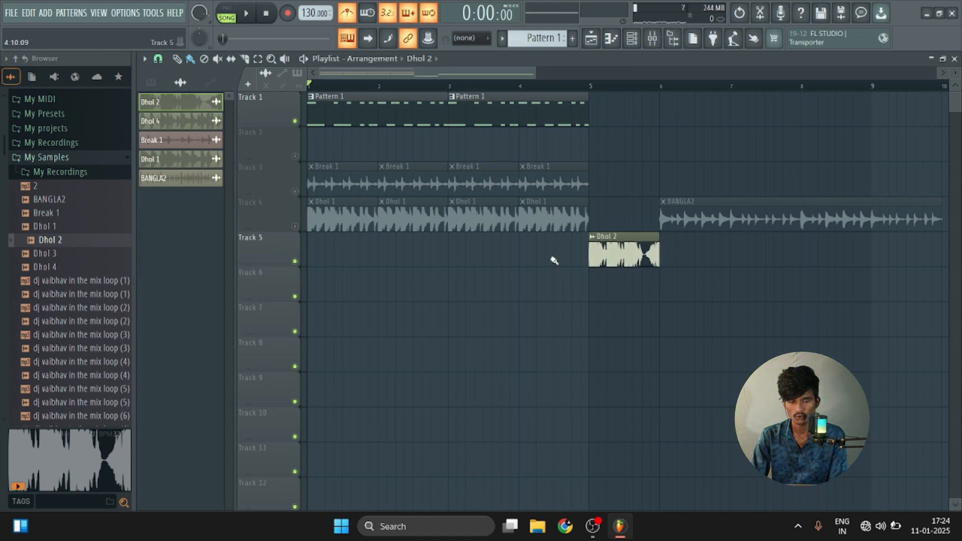
# Unmute Tracks 2, 3 and 4 and add the Dhol 3 sample to Track 6 at bar 6.
pyautogui.click(295, 226)
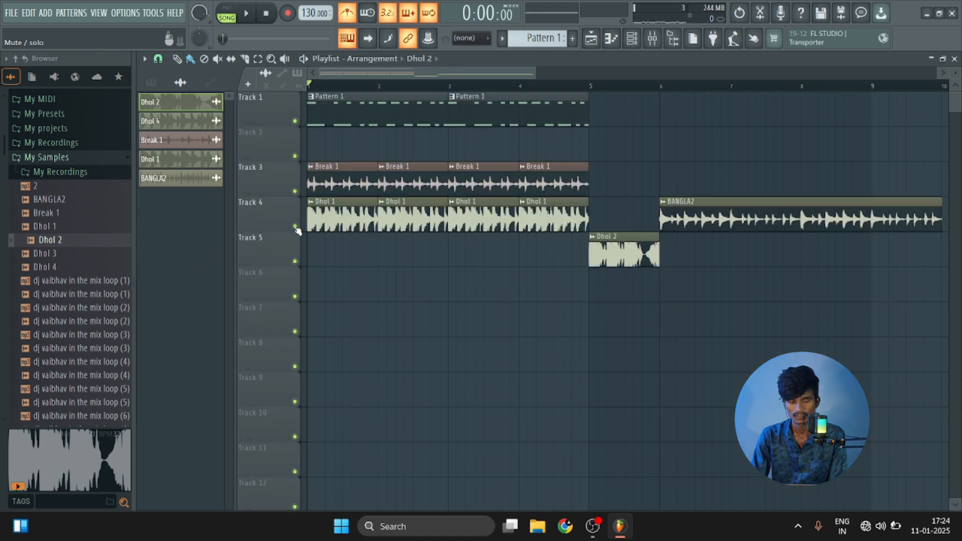
pyautogui.press('Down')
pyautogui.moveTo(50, 256); pyautogui.dragTo(662, 280)
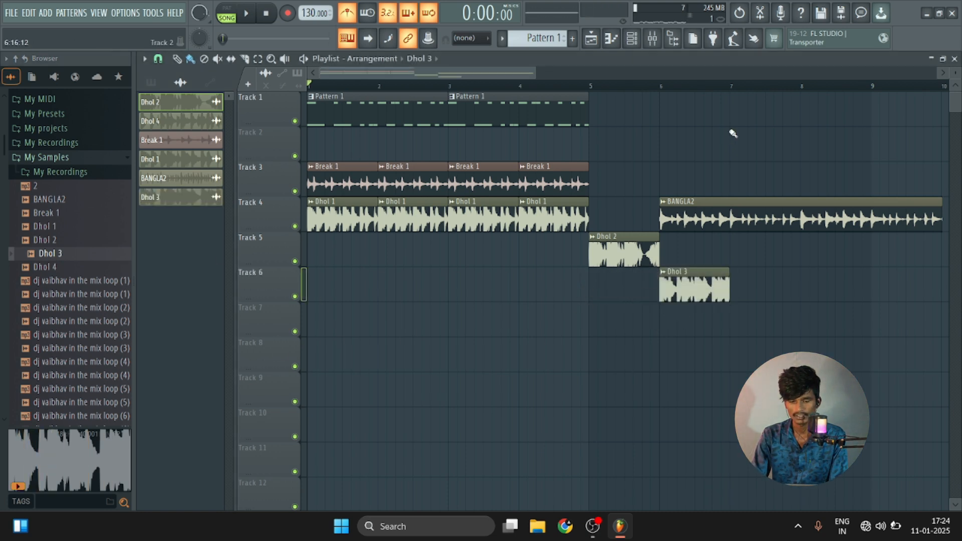
# Route the Dhol 3 channel to mixer track 2 and load Fruity Parametric EQ 2 in its first effect slot.
pyautogui.scroll(4, 792, 86)
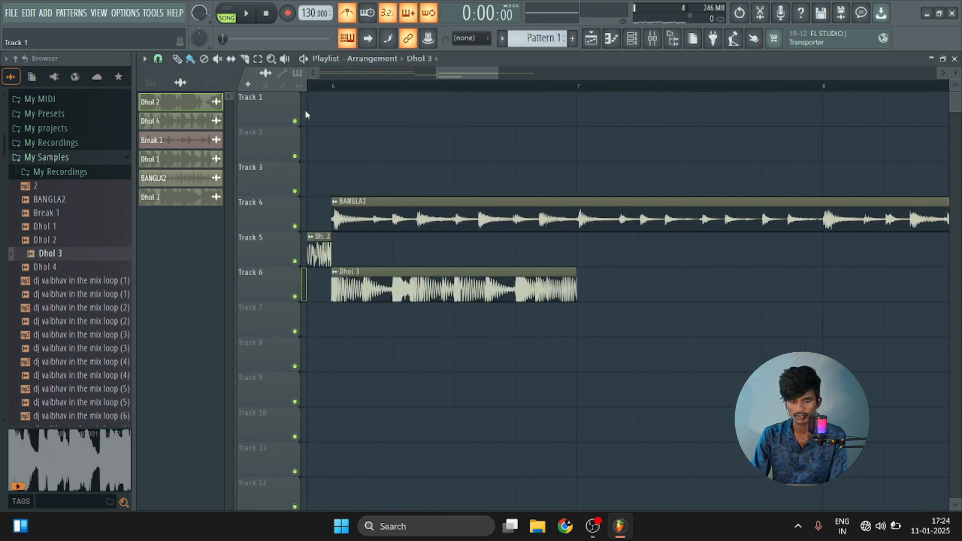
pyautogui.doubleClick(411, 300)
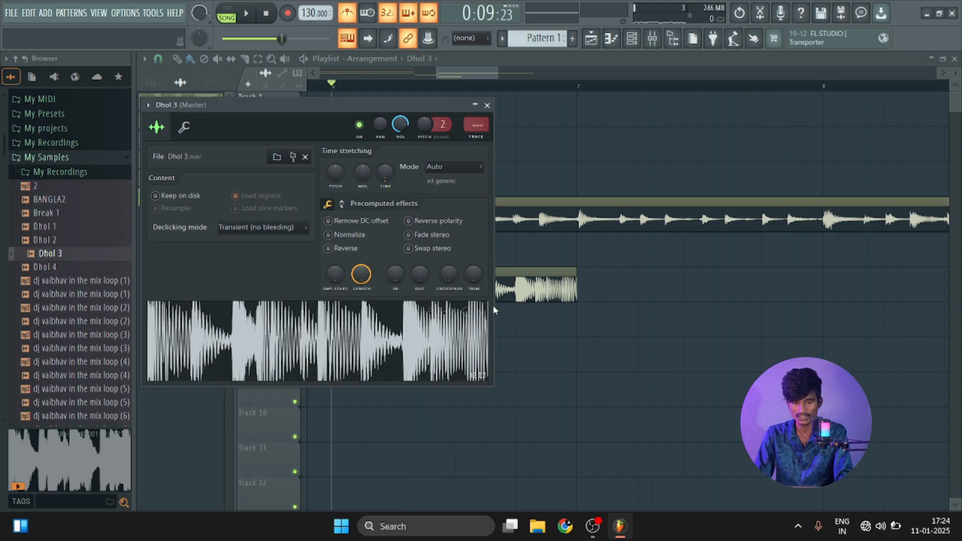
pyautogui.press('F9')
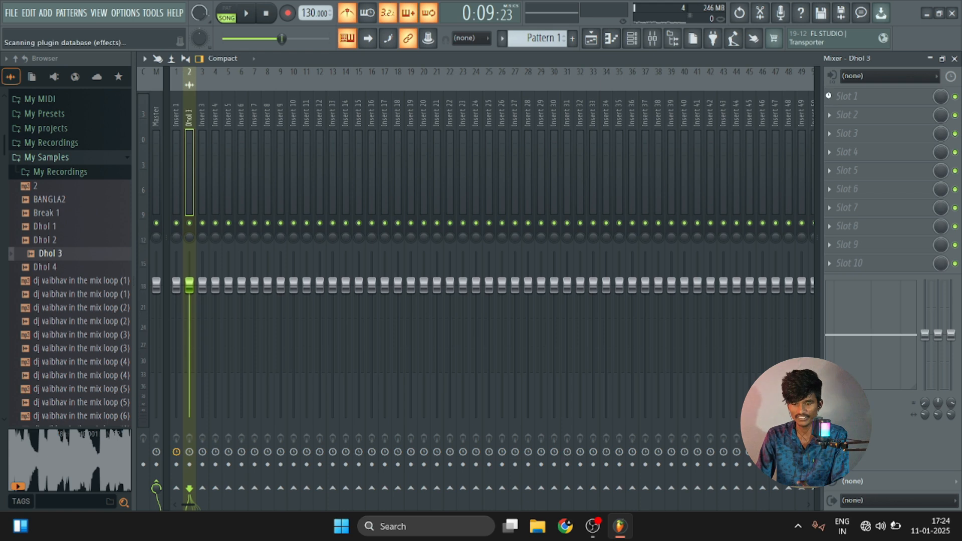
pyautogui.press('F8')
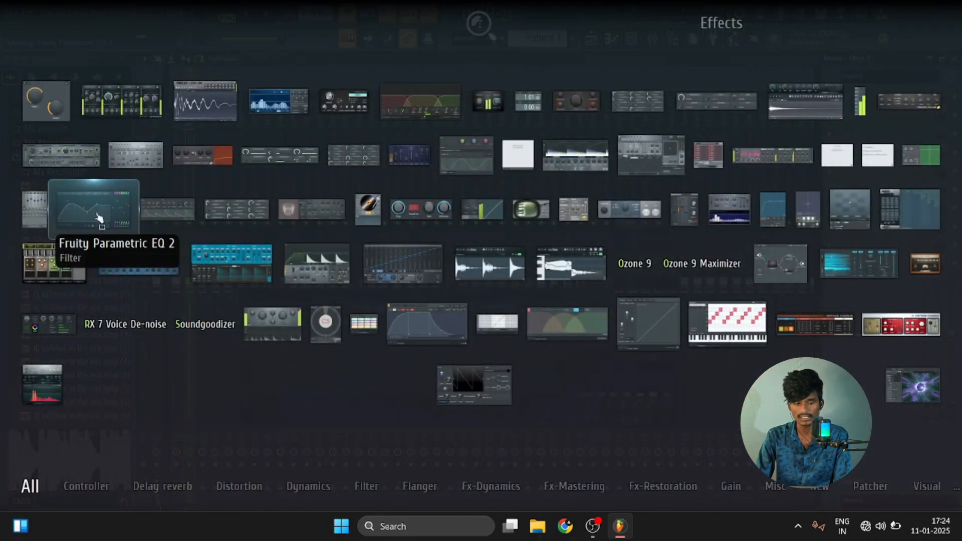
pyautogui.click(99, 217)
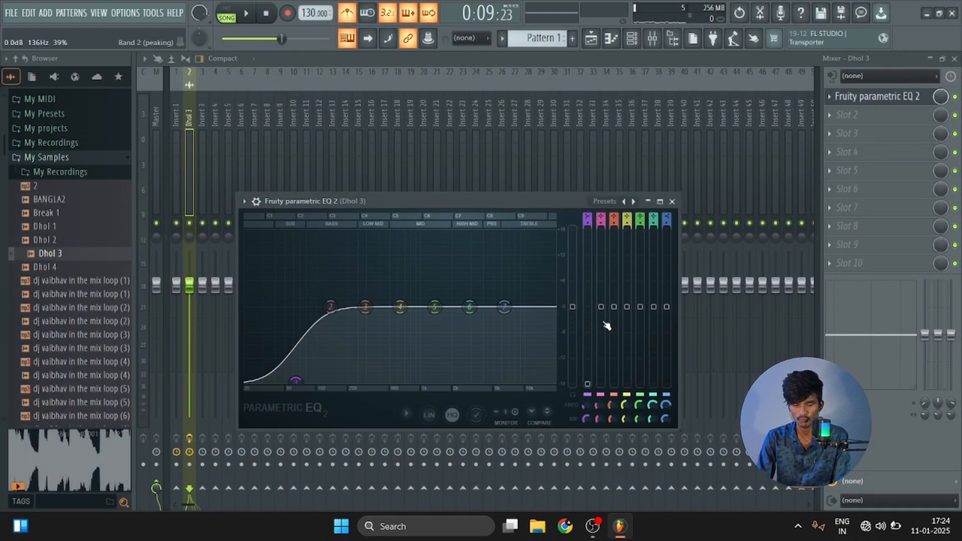
# Cut EQ bands 1 and 2 to their minimum on Dhol 3 and lower the mixer track's own 90 Hz band to about -8.8.
pyautogui.moveTo(607, 326); pyautogui.dragTo(605, 345)
pyautogui.press('space')
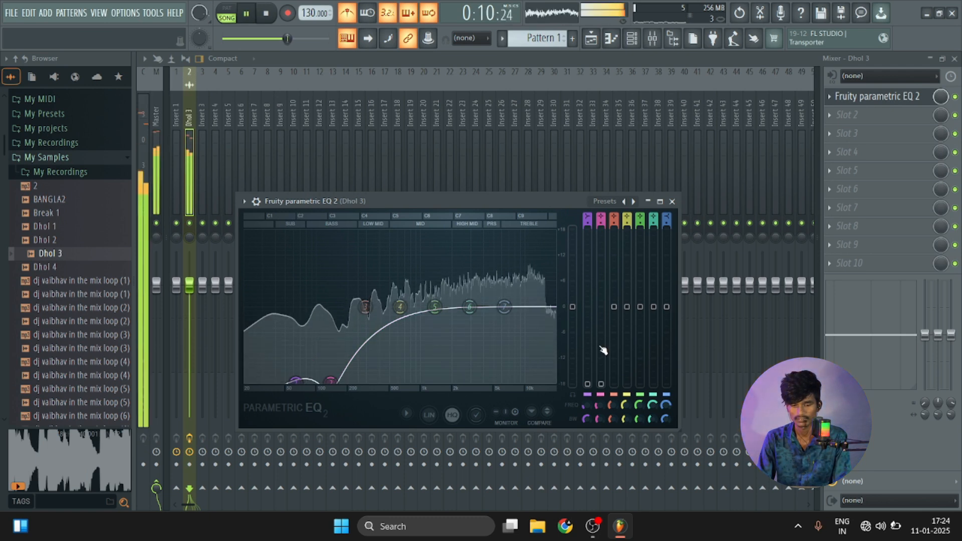
pyautogui.press('space')
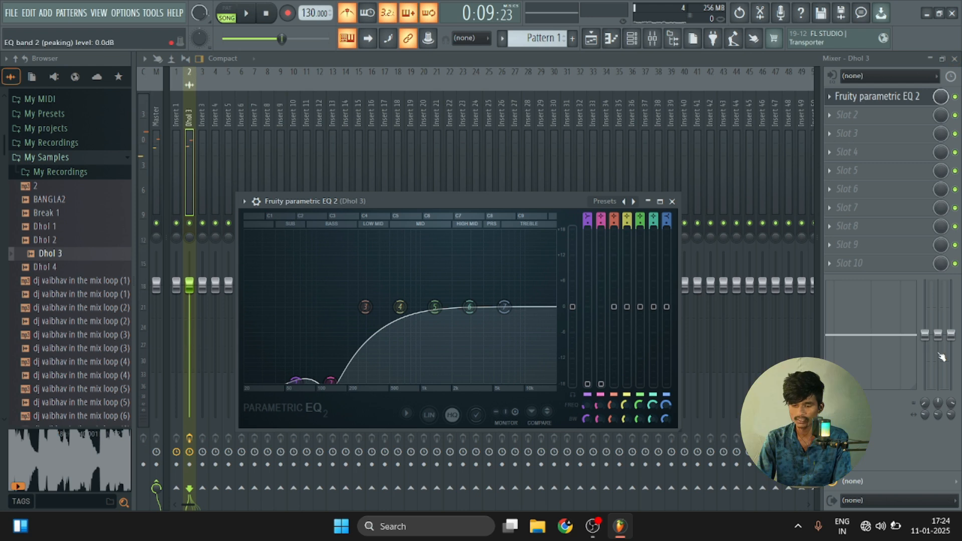
pyautogui.moveTo(925, 334); pyautogui.dragTo(925, 360)
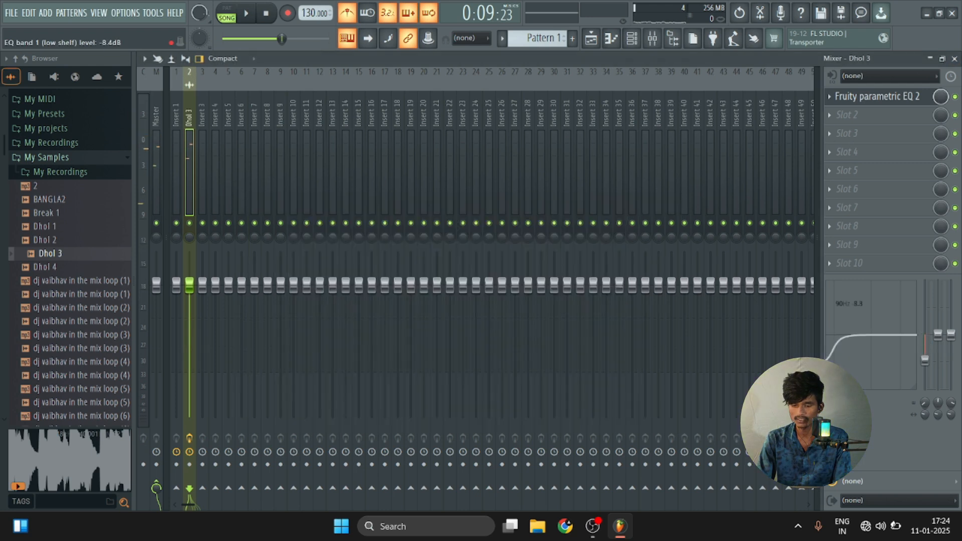
pyautogui.click(953, 59)
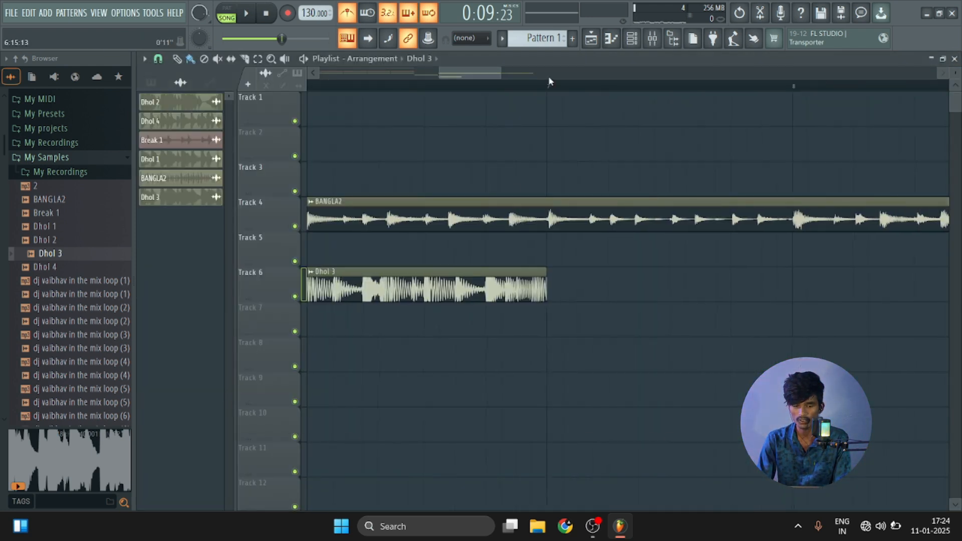
# Lower the Dhol 3 channel volume to about 26% while playing from bar 6.
pyautogui.doubleClick(442, 305)
pyautogui.rightClick(516, 319)
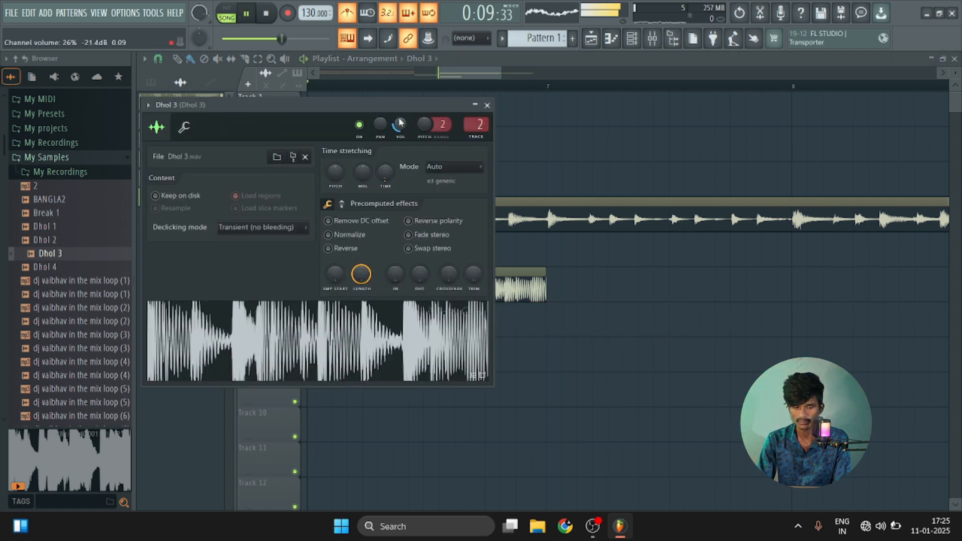
pyautogui.click(487, 105)
pyautogui.scroll(-4, 564, 87)
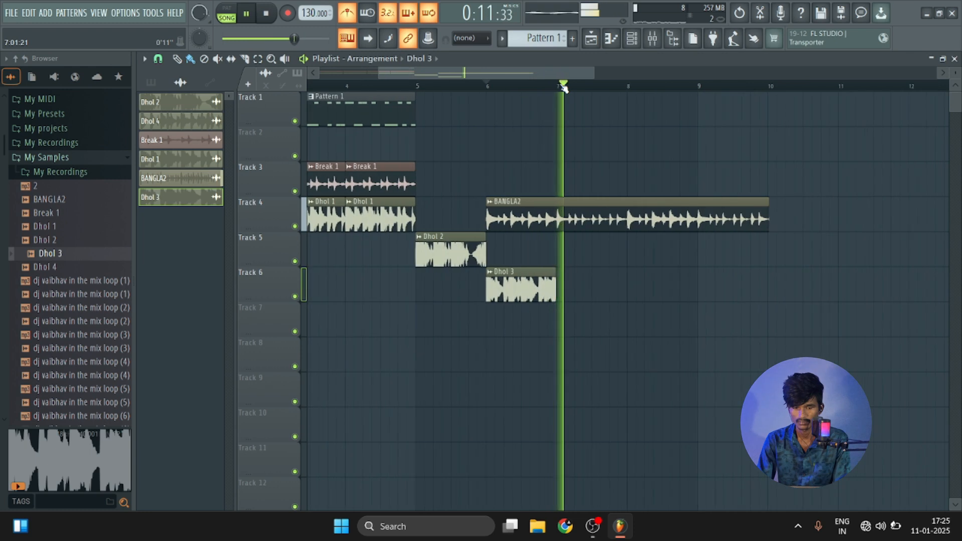
pyautogui.scroll(3, 564, 87)
pyautogui.press('space')
# Repeat the Dhol 3 clip on Track 6 from bar 7 through bar 9 and check it by playback.
pyautogui.moveTo(563, 278); pyautogui.dragTo(862, 277)
pyautogui.press('space')
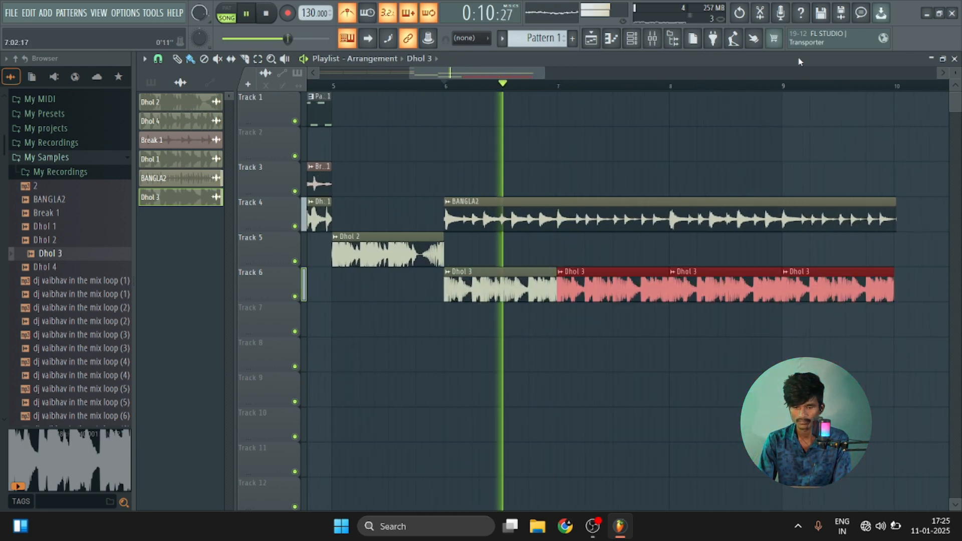
pyautogui.scroll(5, 922, 84)
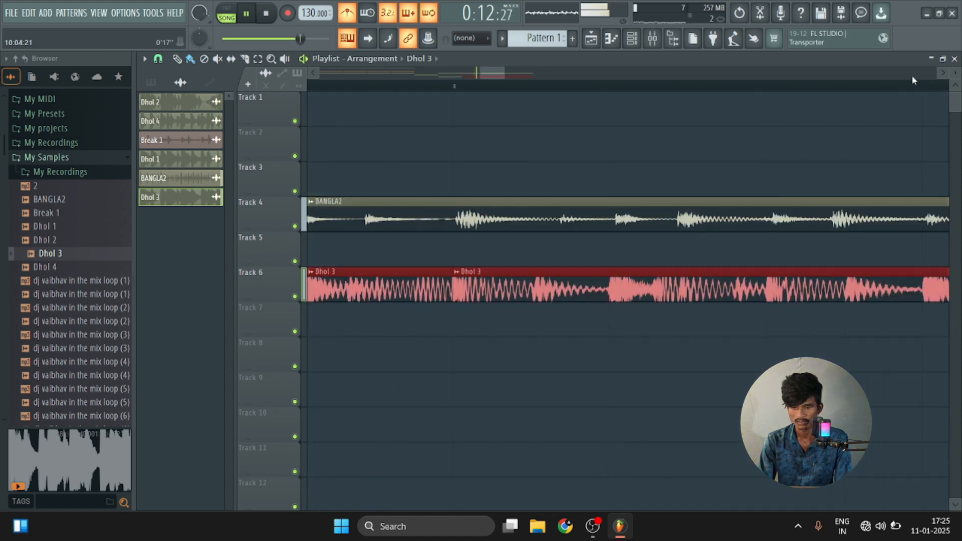
pyautogui.scroll(-5, 852, 88)
pyautogui.press('space')
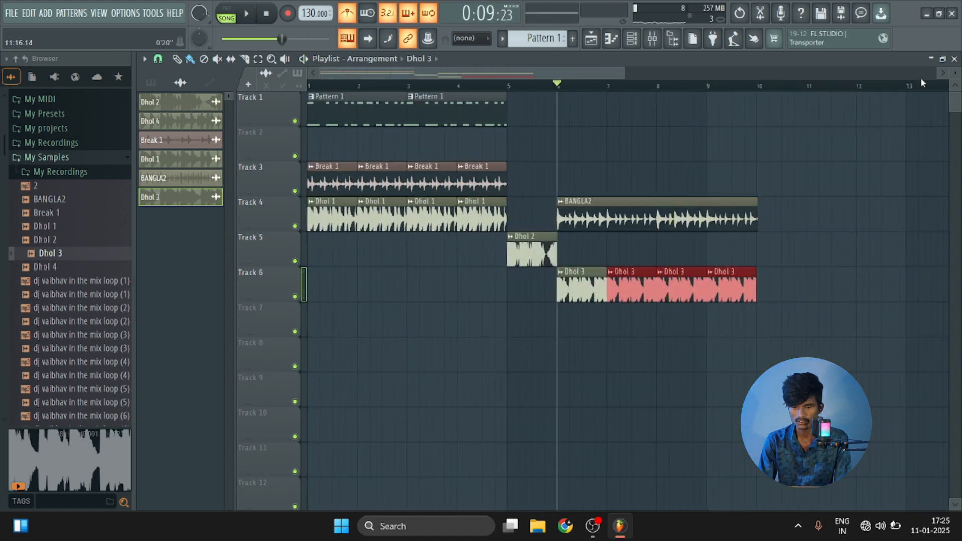
# Trim the end of the BANGLA2 clip on Track 4 to the start of bar 10, flush with the Dhol 3 clips.
pyautogui.click(942, 74)
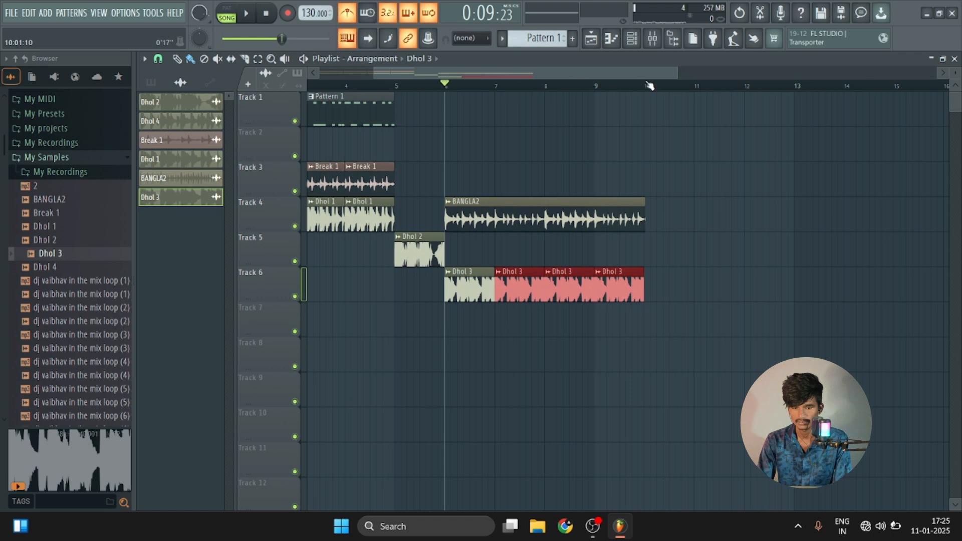
pyautogui.click(649, 87)
pyautogui.scroll(5, 650, 86)
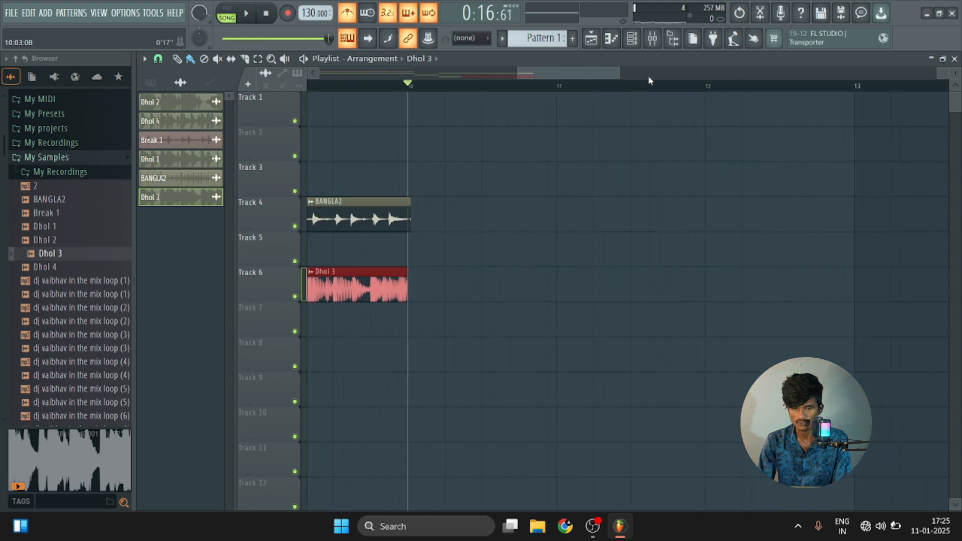
pyautogui.scroll(3, 413, 88)
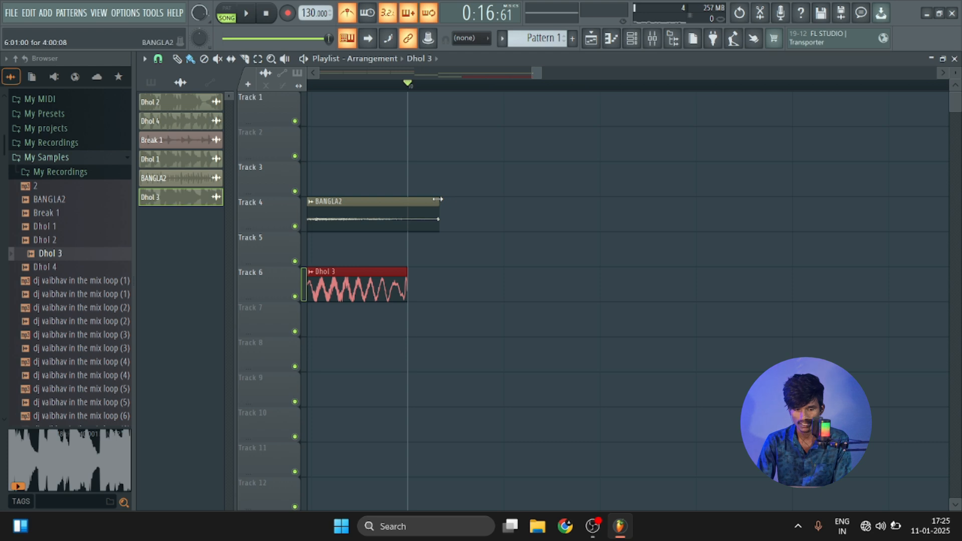
pyautogui.moveTo(438, 199); pyautogui.dragTo(401, 200)
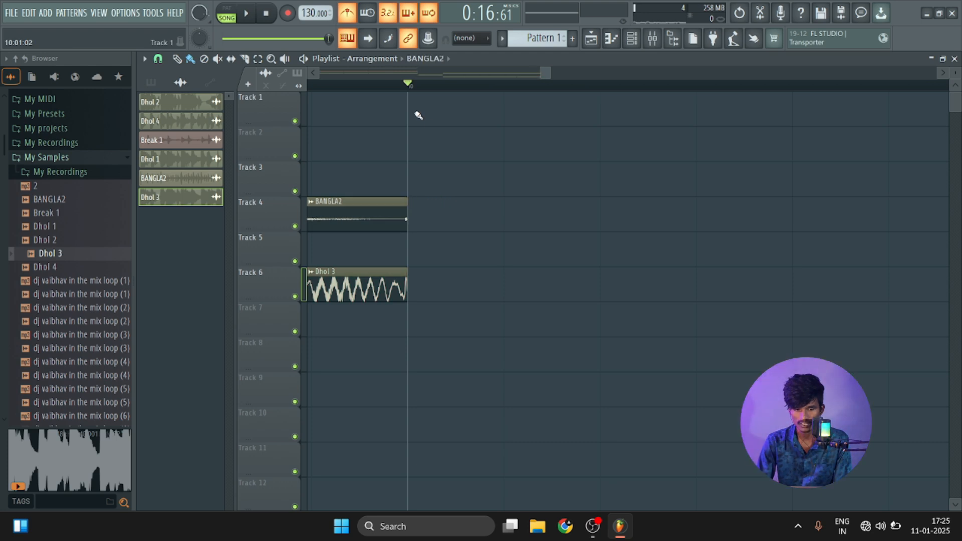
pyautogui.scroll(-10, 664, 88)
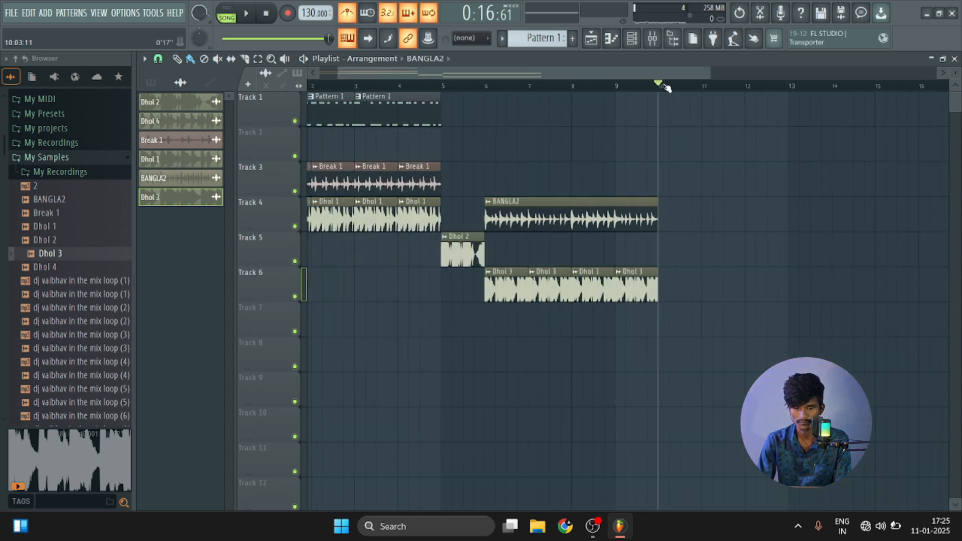
# Play the section from bar 6 and set the Dhol 3 channel volume to about 39%.
pyautogui.click(488, 89)
pyautogui.press('space')
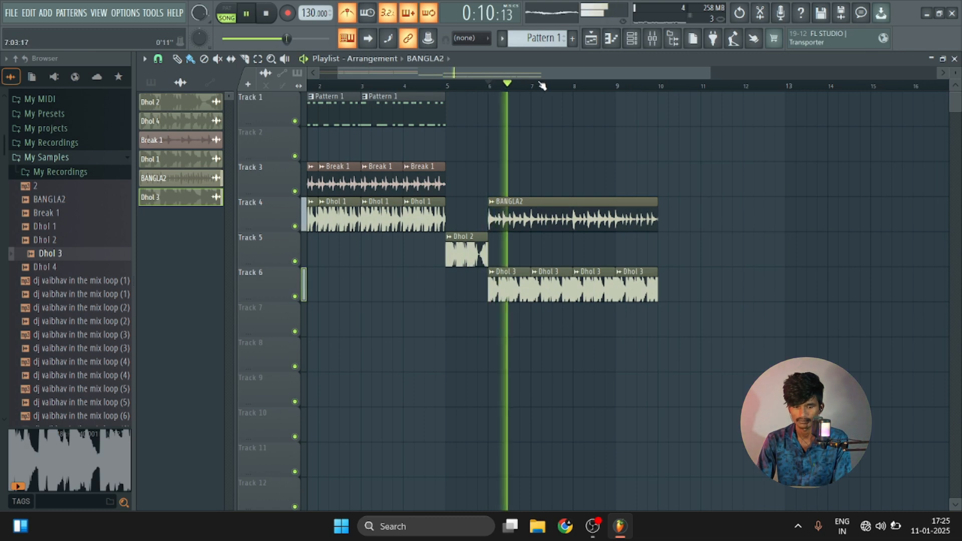
pyautogui.scroll(4, 542, 86)
pyautogui.press('space')
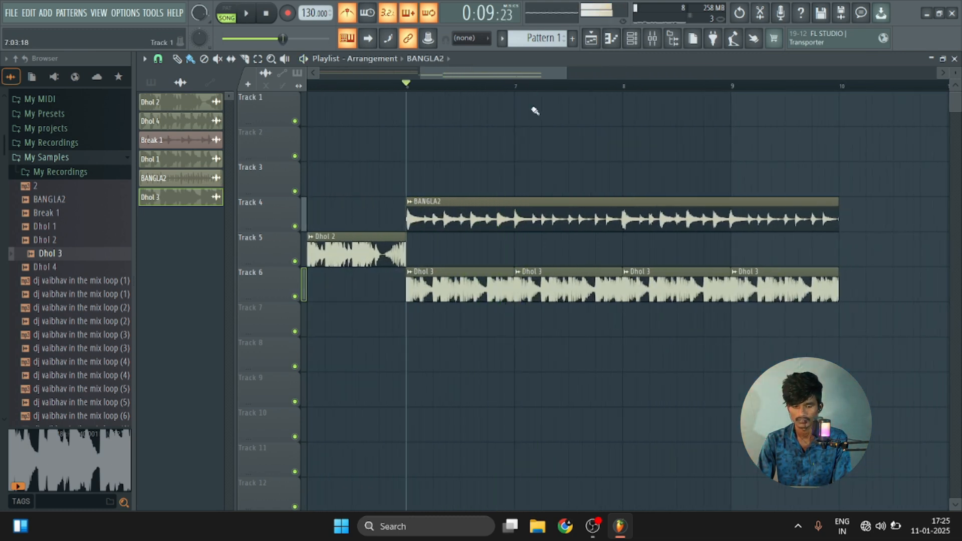
pyautogui.doubleClick(562, 289)
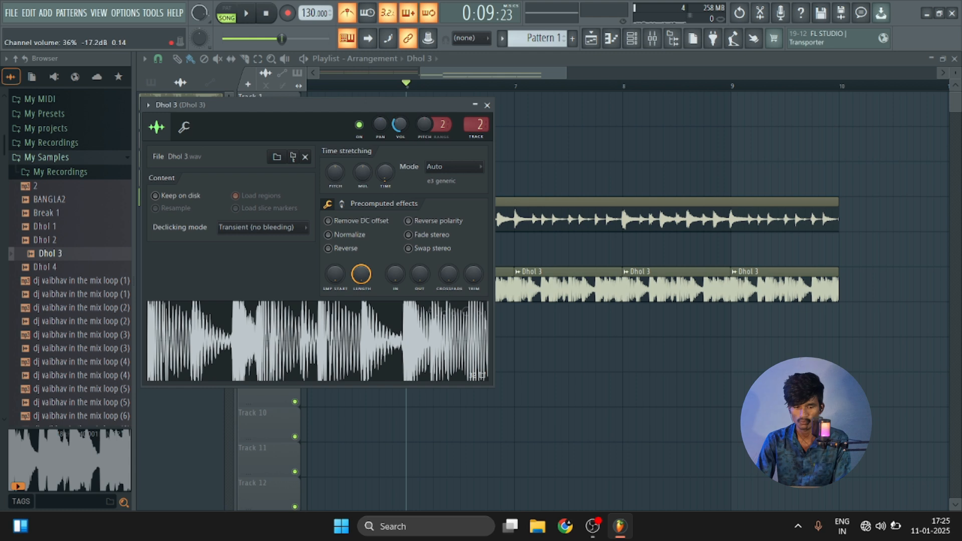
pyautogui.press('space')
pyautogui.scroll(3, 397, 125)
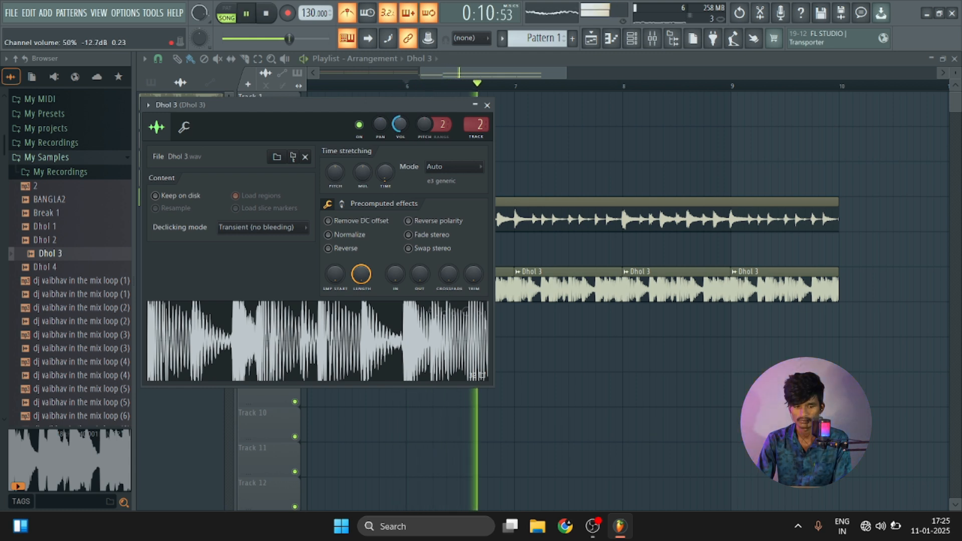
pyautogui.scroll(-3, 397, 125)
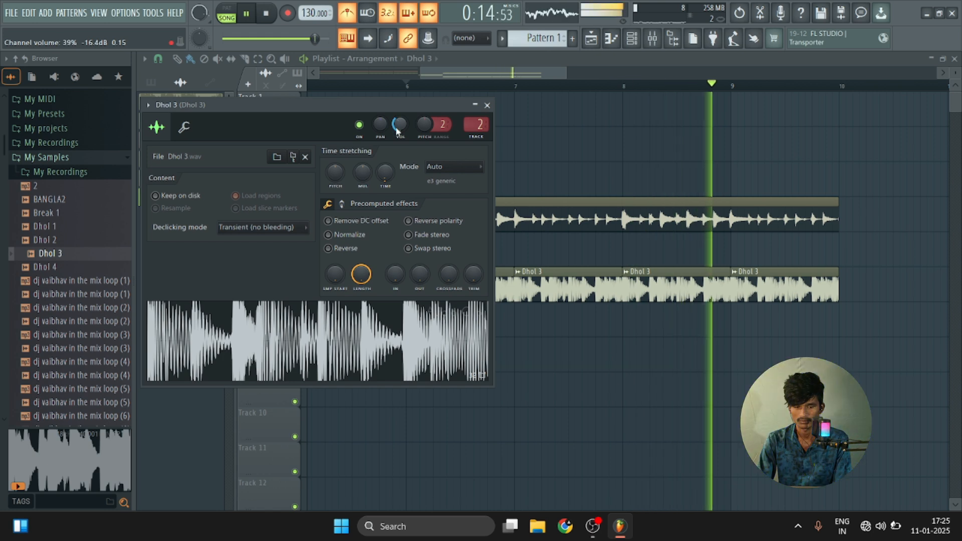
pyautogui.press('space')
pyautogui.click(487, 105)
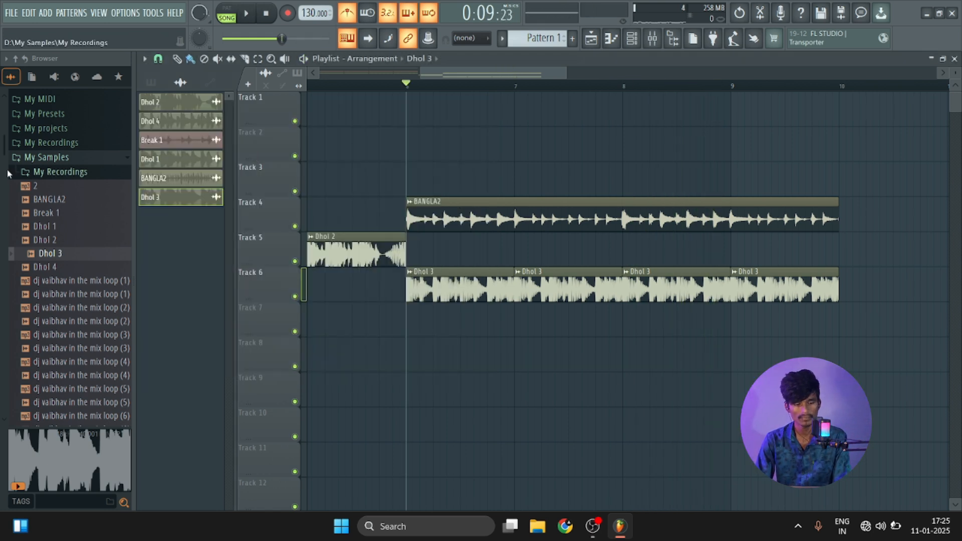
# Replace the Dhol 3 sample in the four Track 6 clips with Dhol 1 and play the section from bar 6.
pyautogui.click(76, 227)
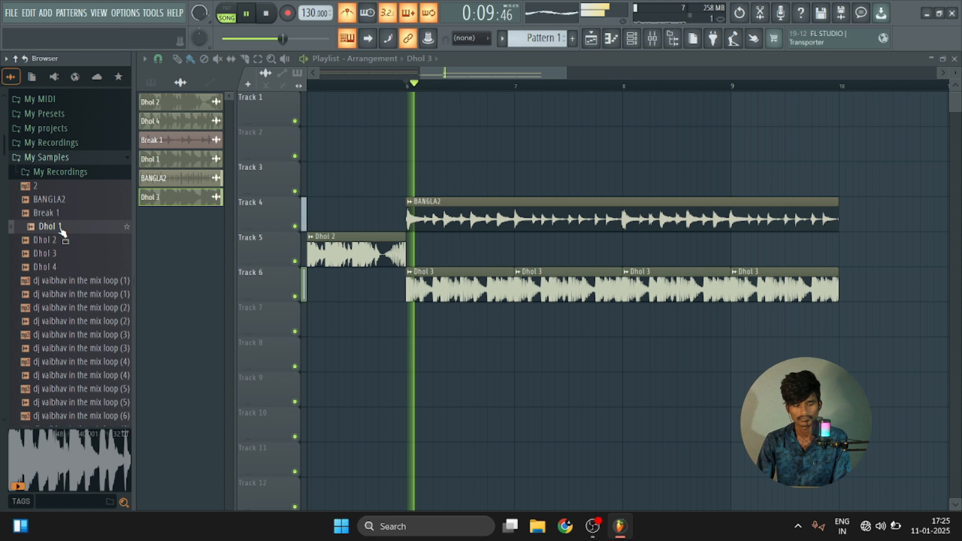
pyautogui.moveTo(62, 231); pyautogui.dragTo(501, 280)
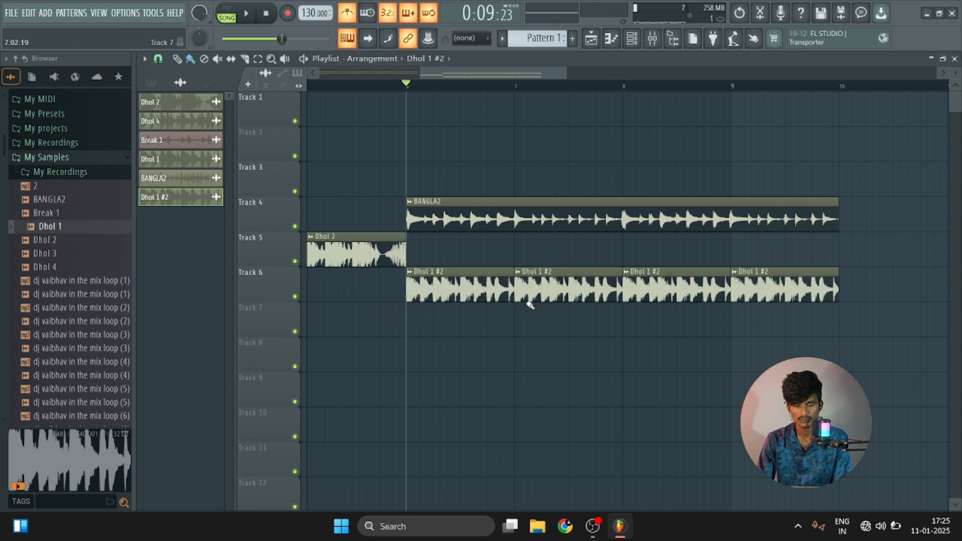
pyautogui.press('space')
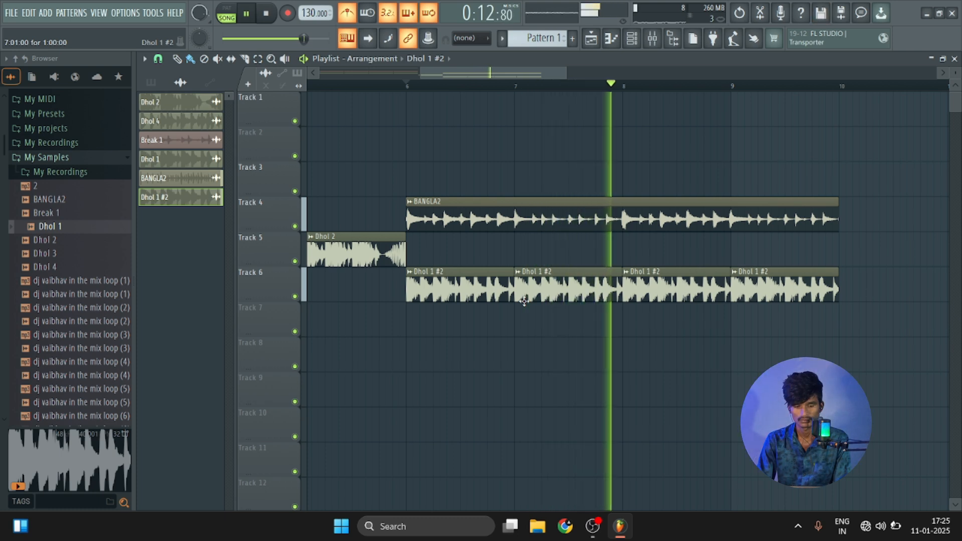
pyautogui.press('space')
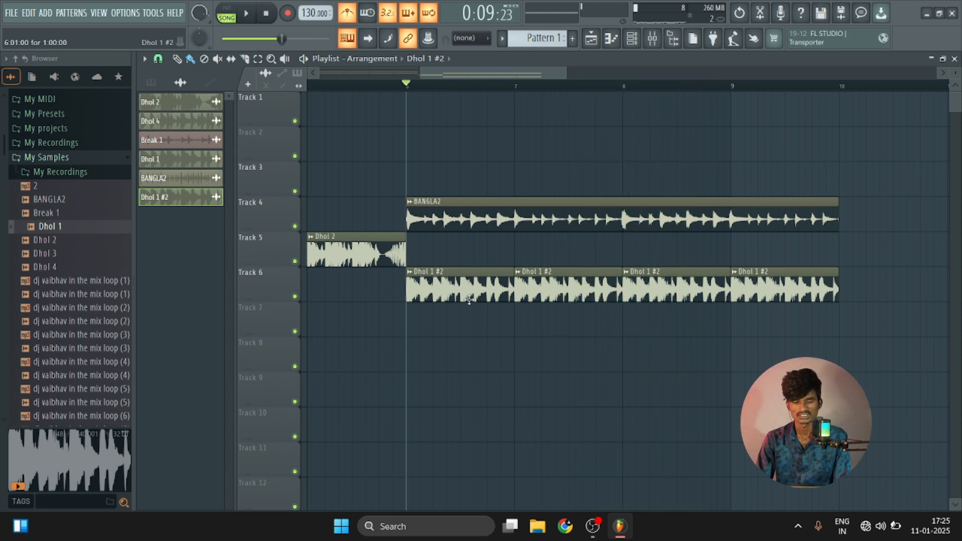
# Delete Fruity parametric EQ 2 from the Dhol 3 mixer track and reset that track's low-shelf EQ level.
pyautogui.press('F9')
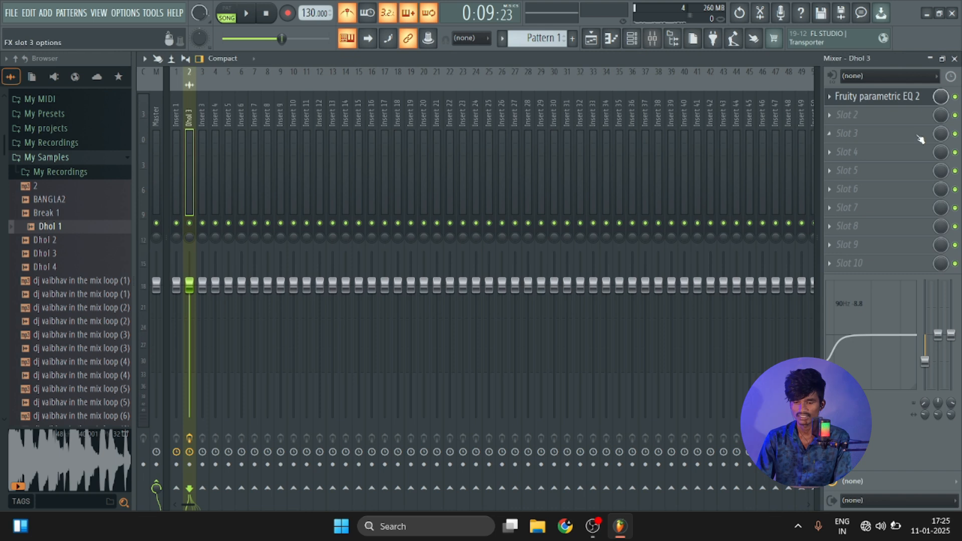
pyautogui.rightClick(836, 104)
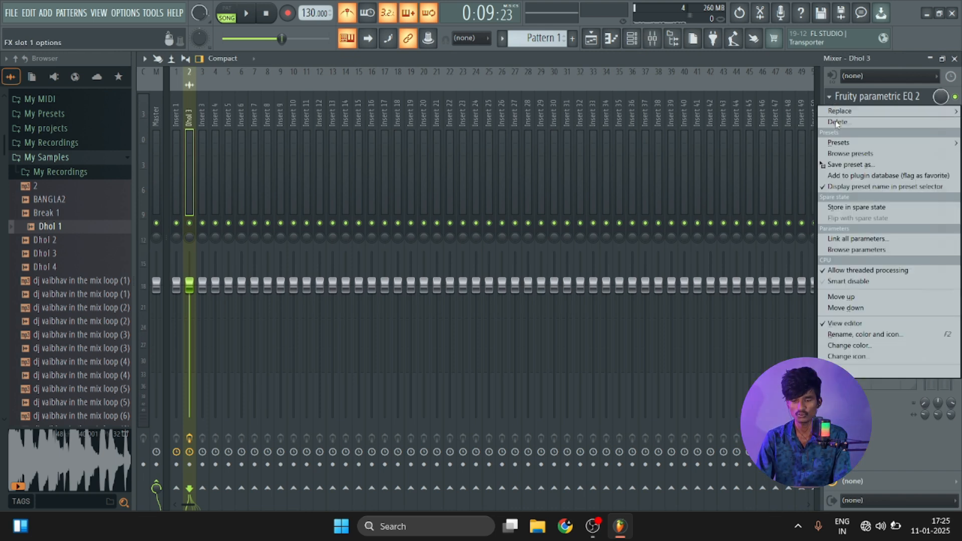
pyautogui.click(839, 122)
pyautogui.rightClick(926, 360)
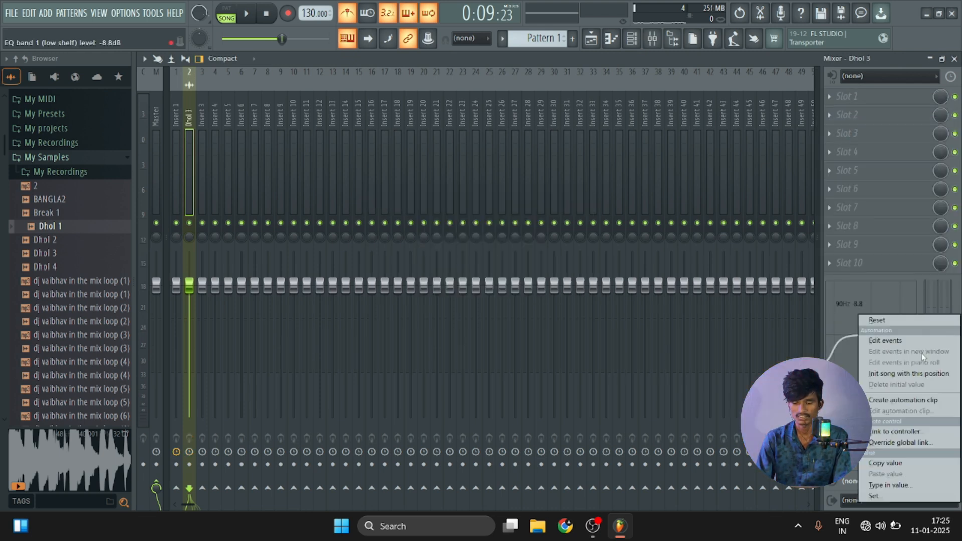
pyautogui.click(923, 322)
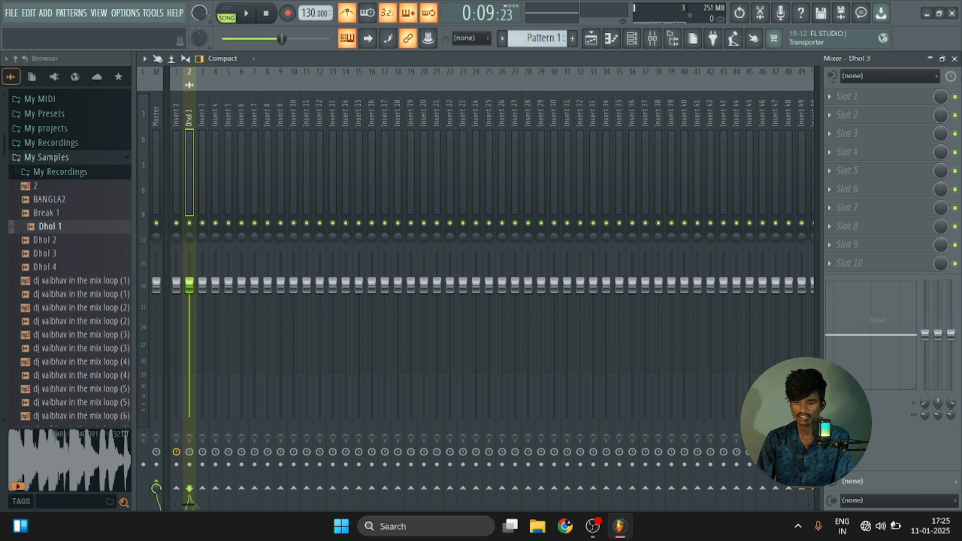
pyautogui.click(955, 59)
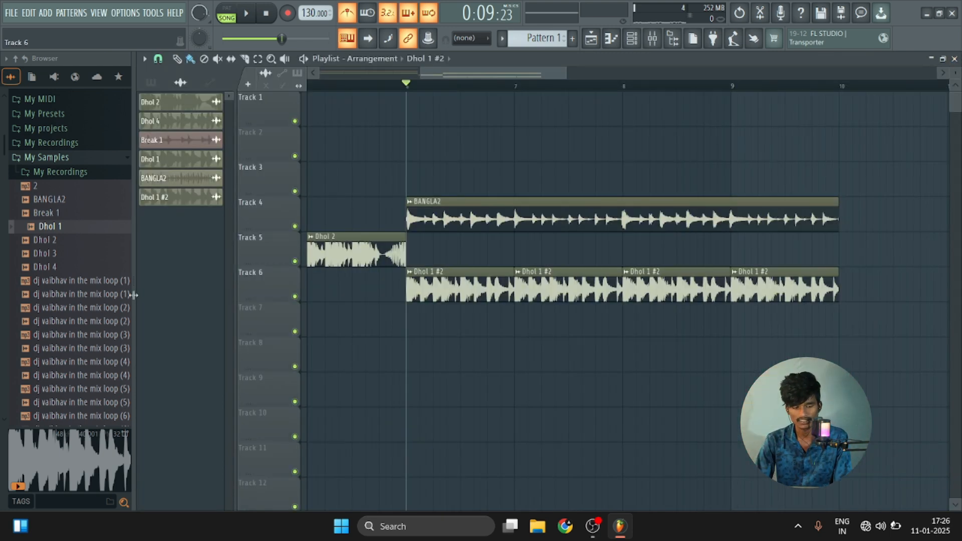
# Audition loops in the My Samples folder, including the smb and It's Rahul Remix samples.
pyautogui.scroll(-20, 75, 213)
pyautogui.click(81, 204)
pyautogui.scroll(-8, 80, 205)
pyautogui.click(80, 203)
pyautogui.scroll(-10, 80, 201)
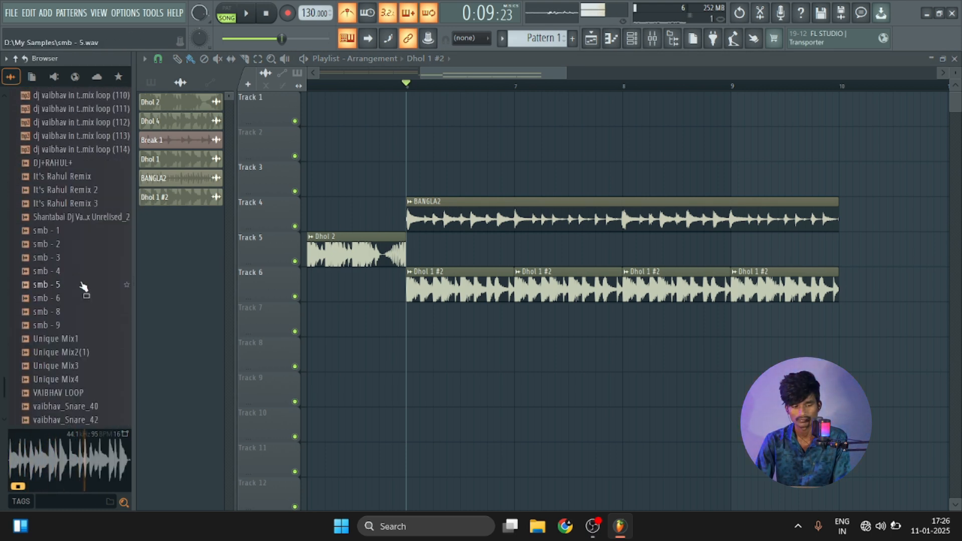
pyautogui.click(75, 145)
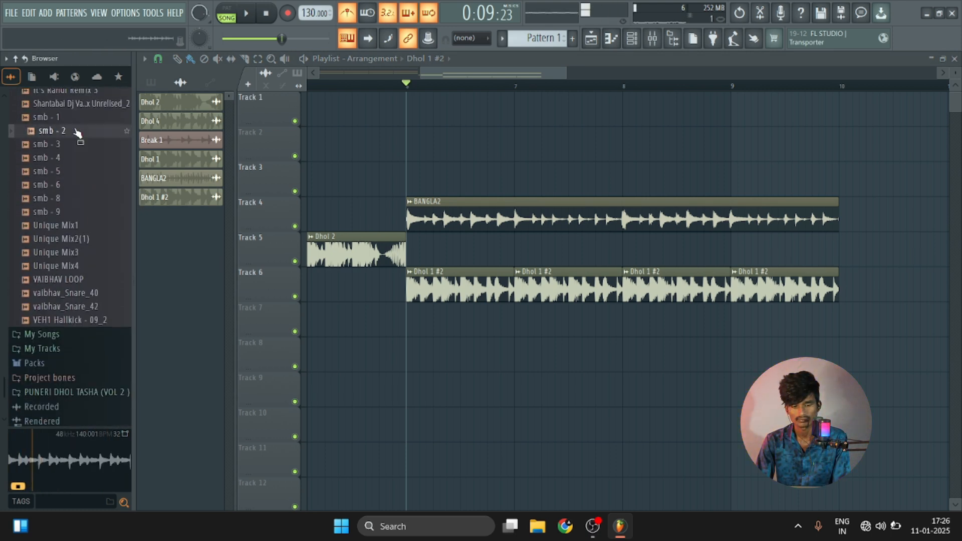
pyautogui.scroll(3, 78, 133)
pyautogui.click(81, 158)
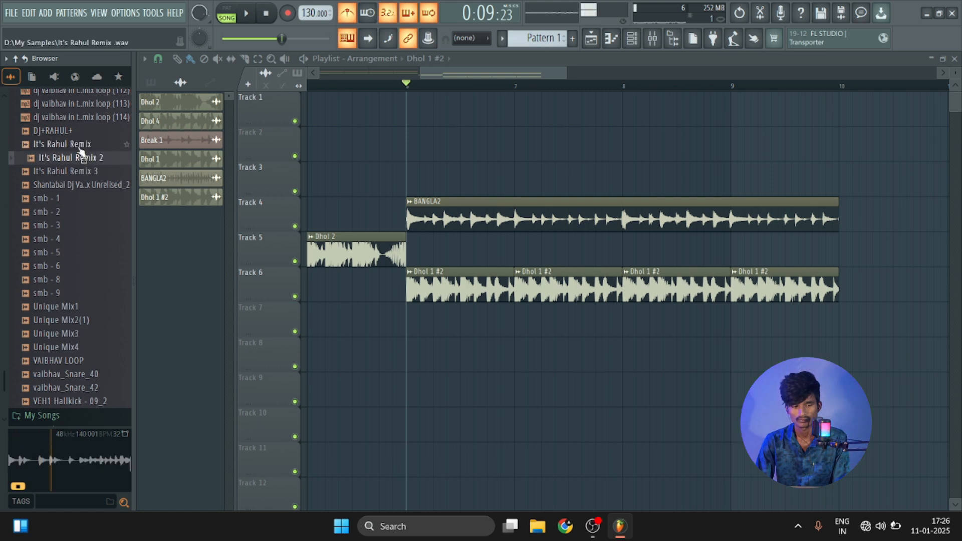
pyautogui.click(80, 150)
pyautogui.click(81, 158)
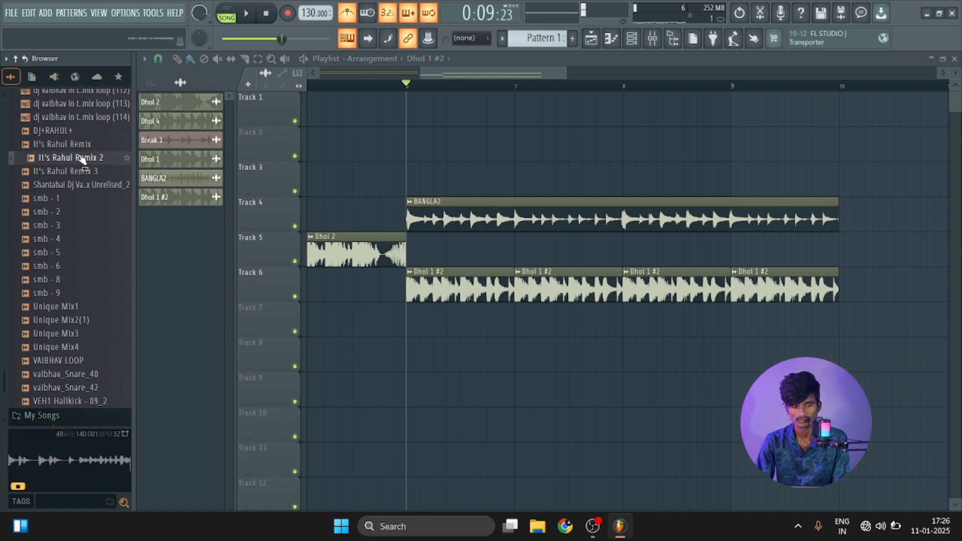
# Place It's Rahul Remix 2 on Track 7 at bar 6, delete the four Dhol 1 clips from Track 6, and start playback.
pyautogui.moveTo(81, 158); pyautogui.dragTo(407, 323)
pyautogui.rightClick(458, 286)
pyautogui.rightClick(589, 285)
pyautogui.rightClick(677, 285)
pyautogui.rightClick(758, 283)
pyautogui.press('space')
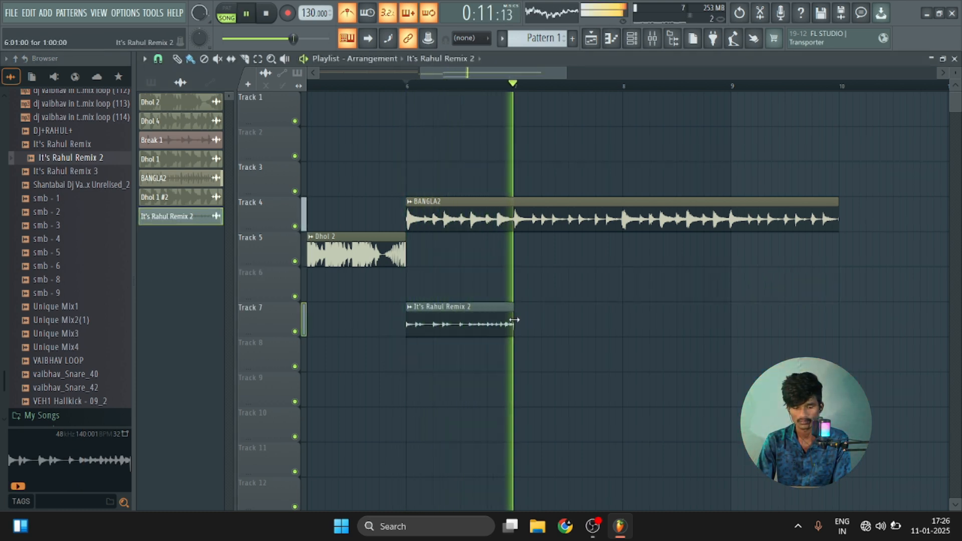
# Repeat the It's Rahul Remix 2 clip on Track 7 from bar 7 through bar 9, keeping the BANGLA2 clip on Track 4.
pyautogui.moveTo(520, 323); pyautogui.dragTo(820, 323)
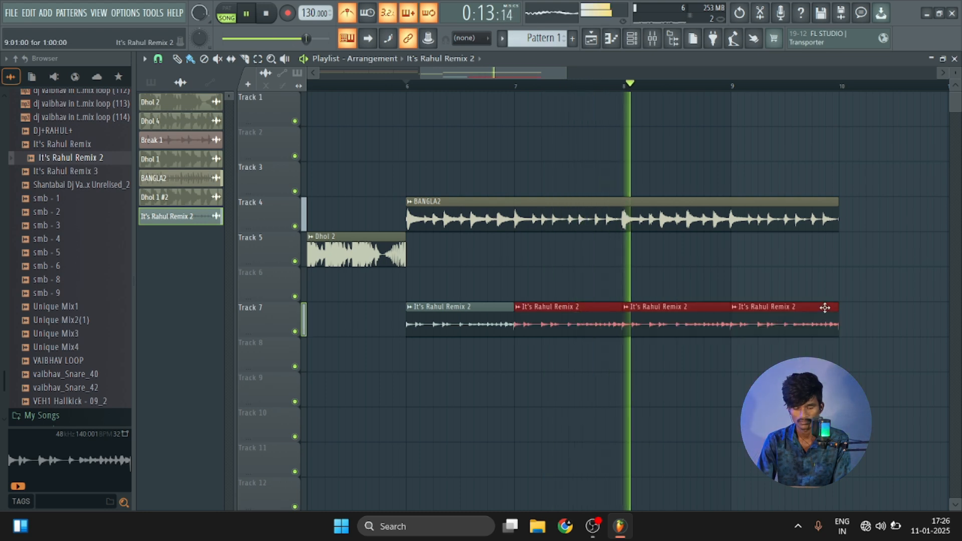
pyautogui.rightClick(807, 215)
pyautogui.hotkey('ctrl', 'z')
pyautogui.press('space')
# Listen to the arrangement from bar 3, then place two Pattern 1 clips on Track 1 from bar 6 through bar 9.
pyautogui.scroll(-4, 677, 89)
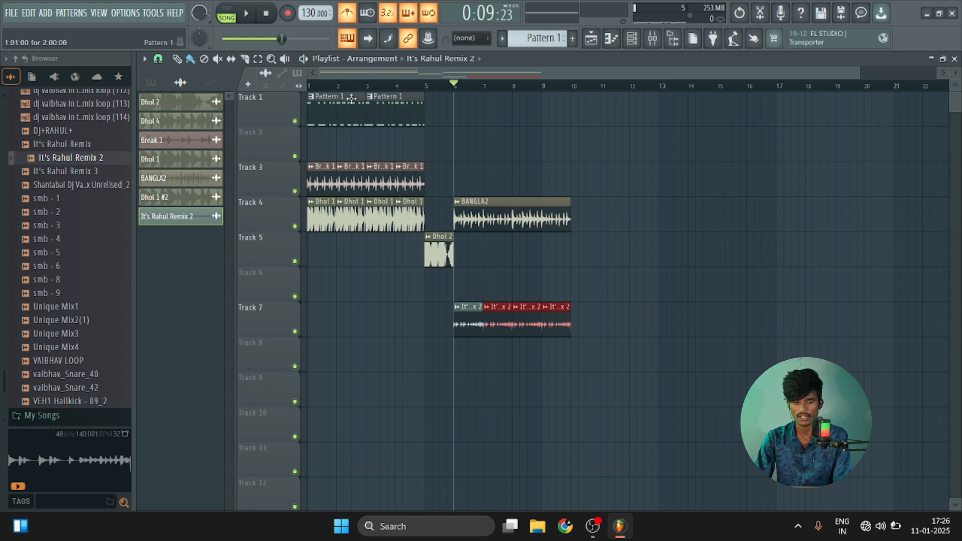
pyautogui.press('space')
pyautogui.click(376, 86)
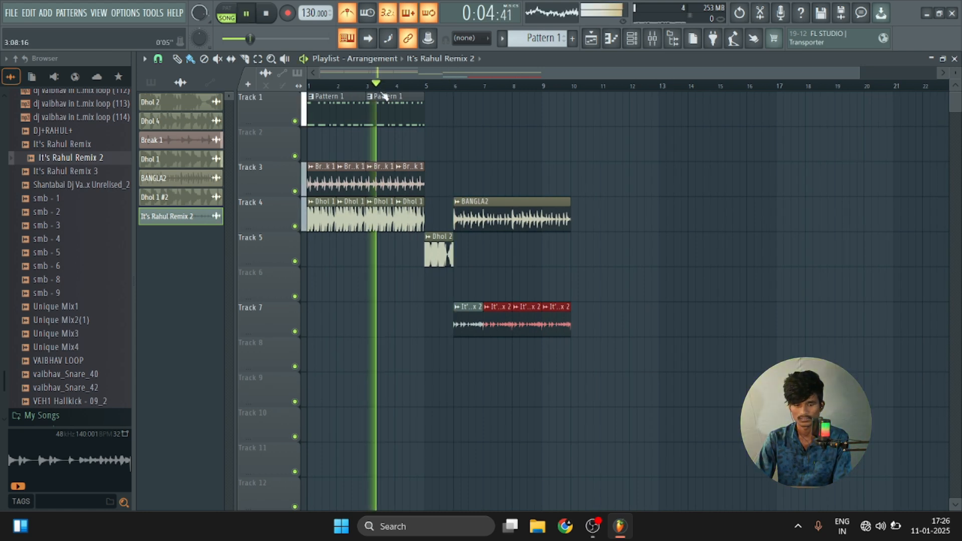
pyautogui.scroll(2, 385, 95)
pyautogui.press('space')
pyautogui.click(436, 117)
pyautogui.moveTo(520, 118)
pyautogui.mouseDown()
pyautogui.moveTo(762, 116)
pyautogui.moveTo(736, 114)
pyautogui.mouseUp()
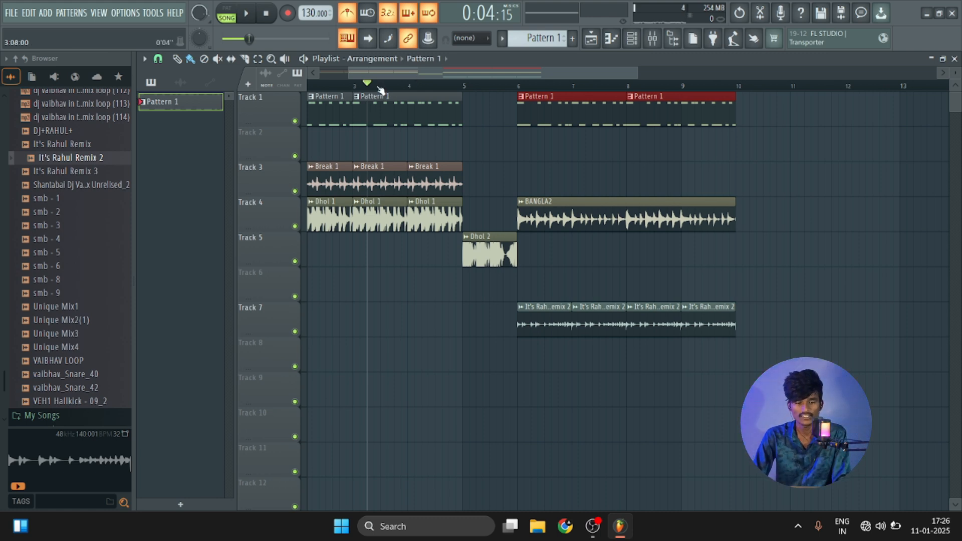
# Play the arrangement from bar 3 through bar 9 and look at the Dhol 2 channel settings.
pyautogui.press('space')
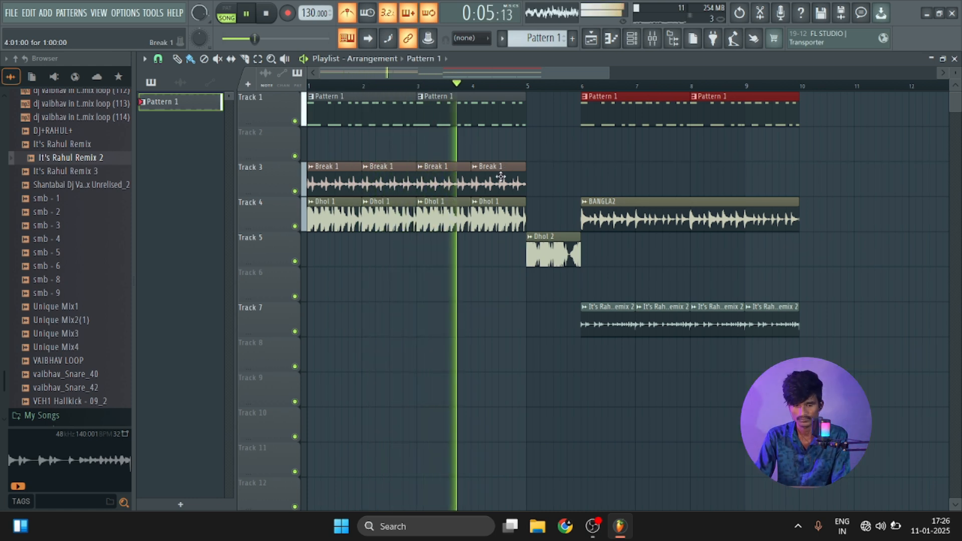
pyautogui.doubleClick(537, 244)
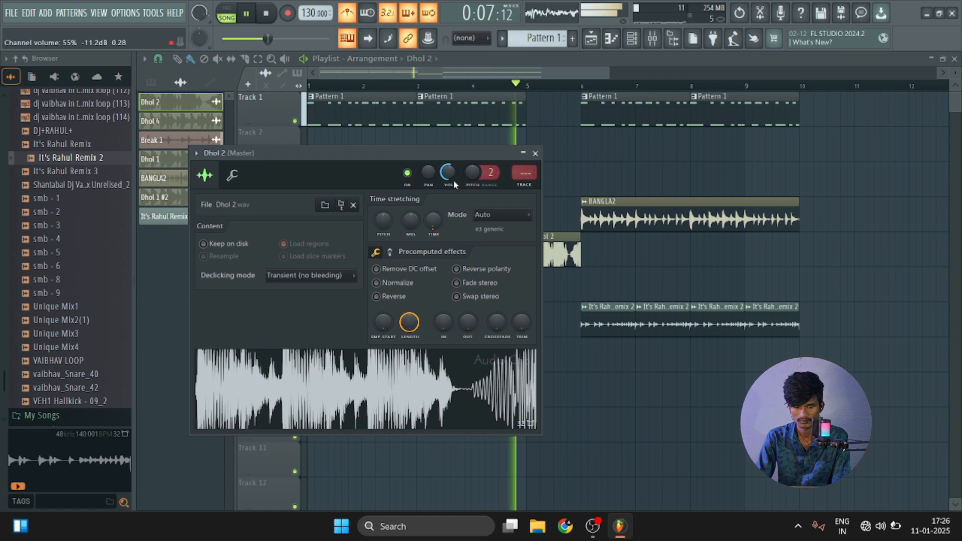
pyautogui.click(539, 154)
pyautogui.scroll(-3, 561, 94)
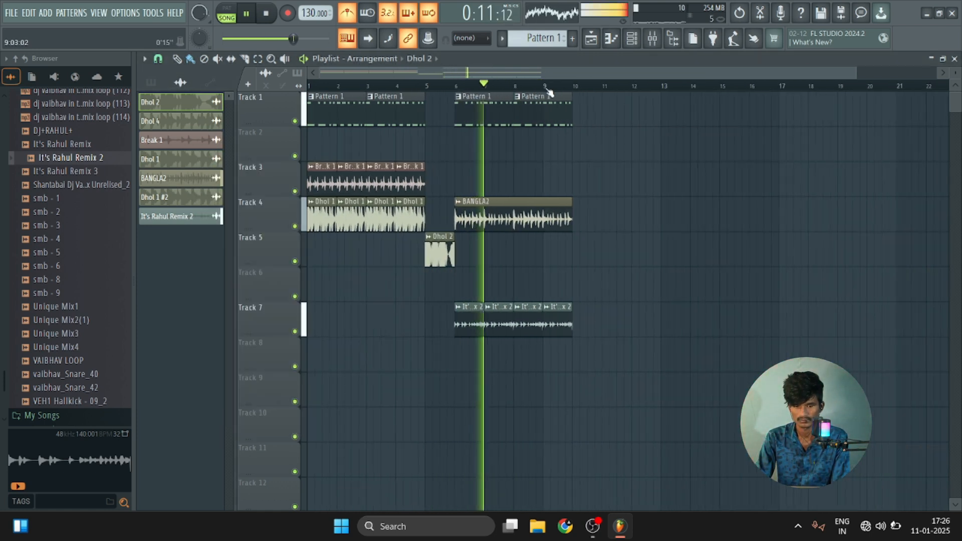
pyautogui.scroll(3, 463, 92)
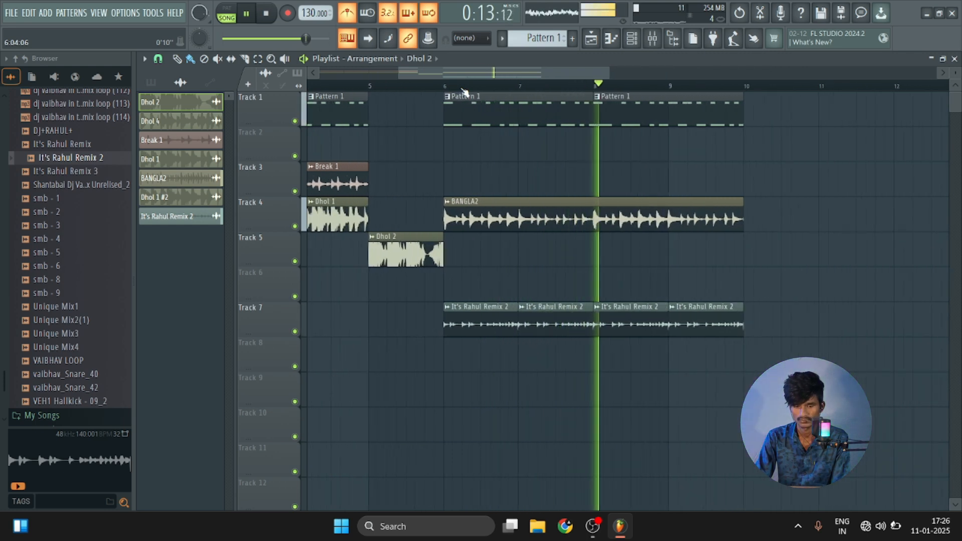
pyautogui.scroll(-2, 464, 92)
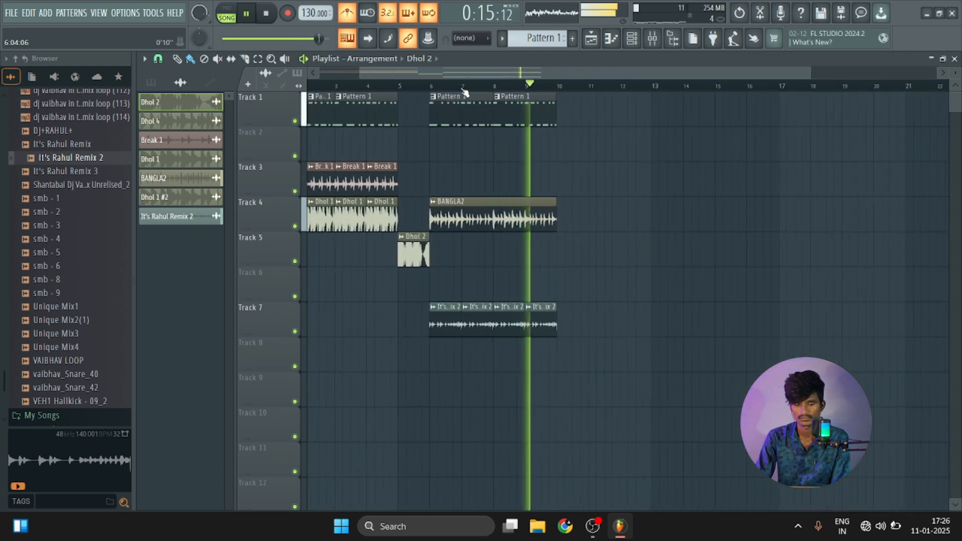
pyautogui.scroll(2, 464, 91)
pyautogui.scroll(-3, 465, 93)
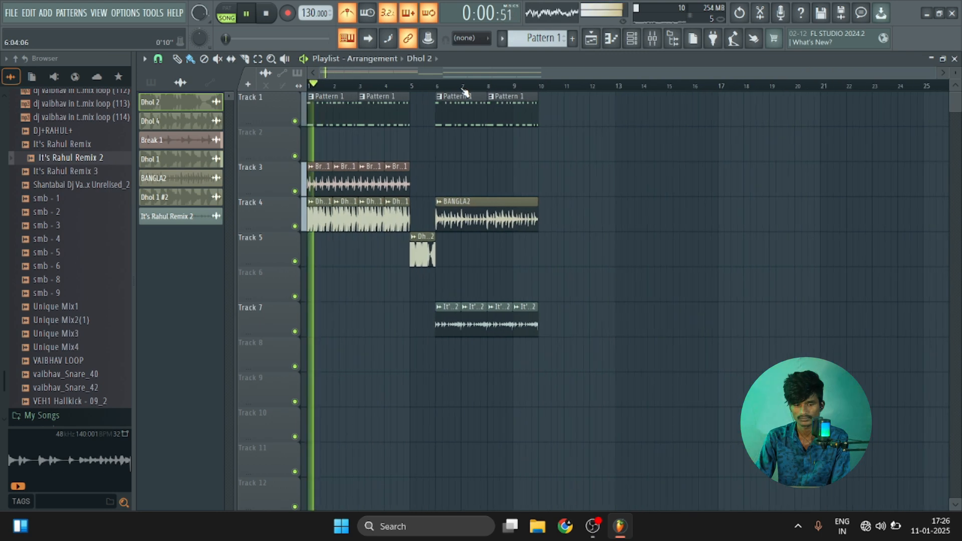
pyautogui.press('space')
# Solo Track 1 and open Pattern 1's Brass Section 1 notes in the piano roll.
pyautogui.rightClick(295, 121)
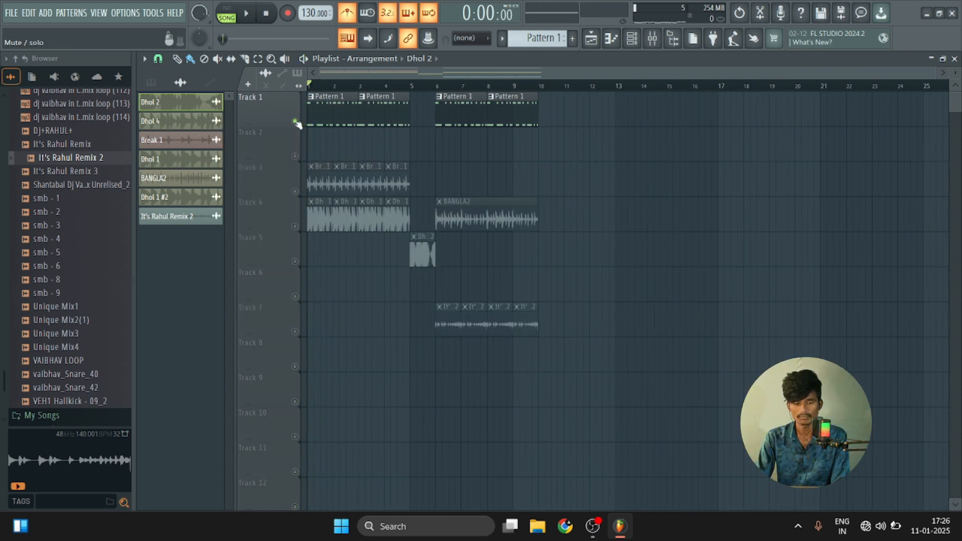
pyautogui.scroll(4, 313, 92)
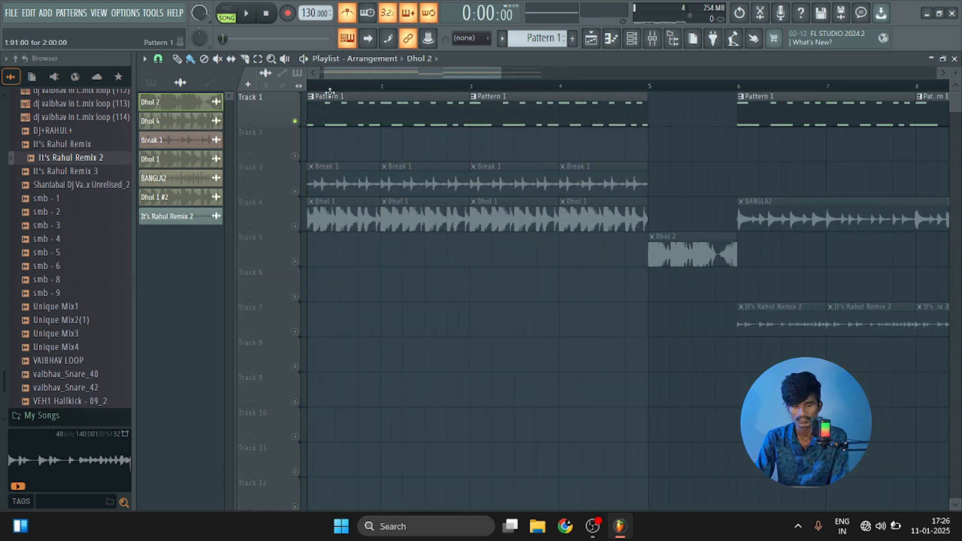
pyautogui.doubleClick(369, 124)
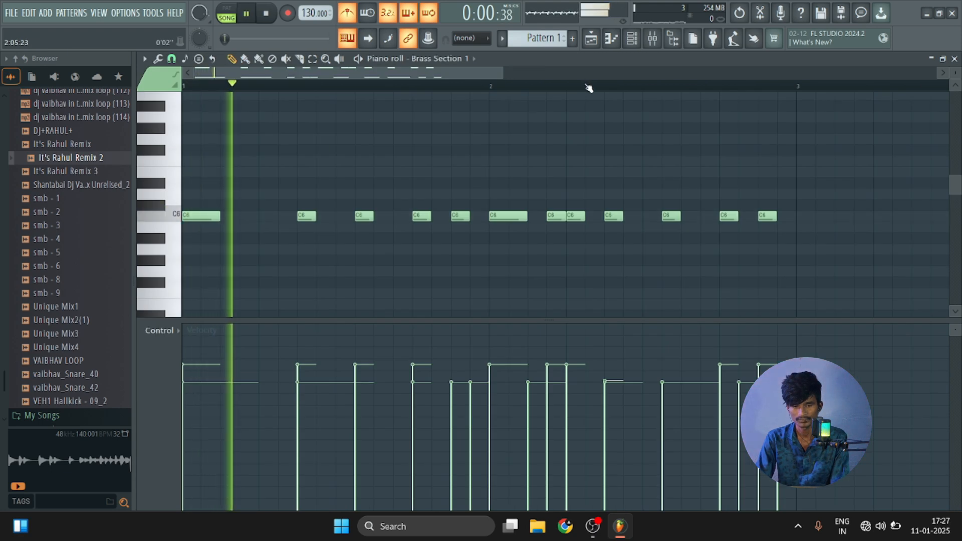
# Examine the two-bar brass pattern's C5 and C6 notes and the octave above, then return to the playlist.
pyautogui.scroll(-3, 586, 85)
pyautogui.scroll(-5, 576, 155)
pyautogui.scroll(5, 578, 154)
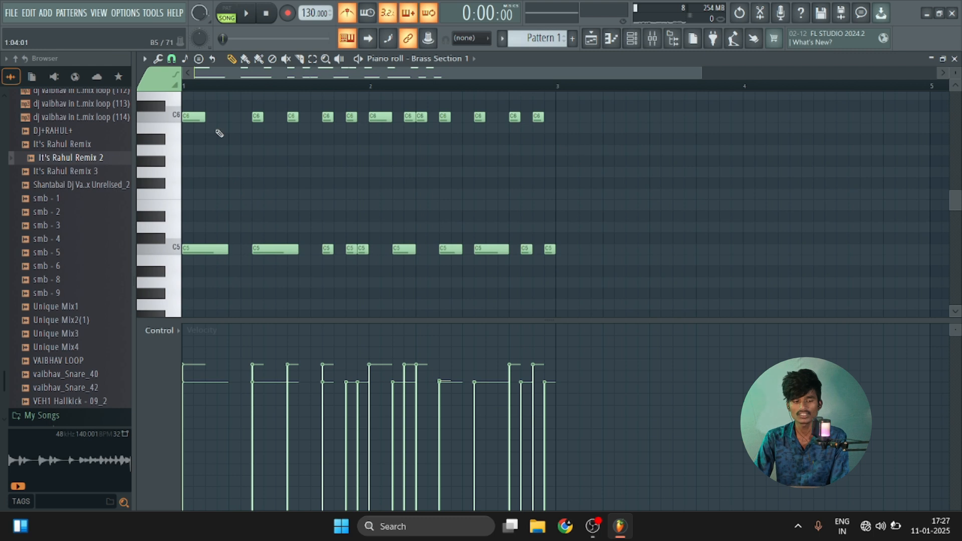
pyautogui.scroll(7, 204, 199)
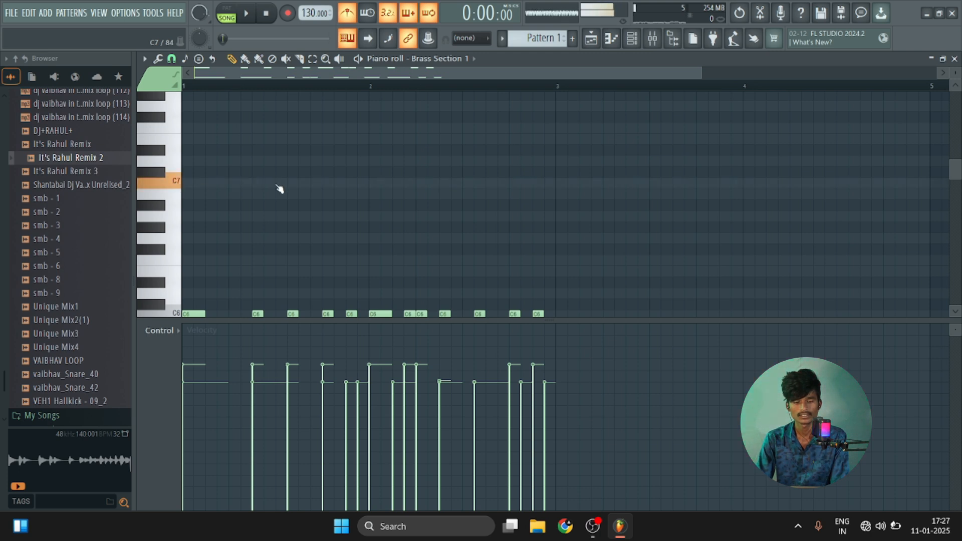
pyautogui.scroll(-6, 460, 180)
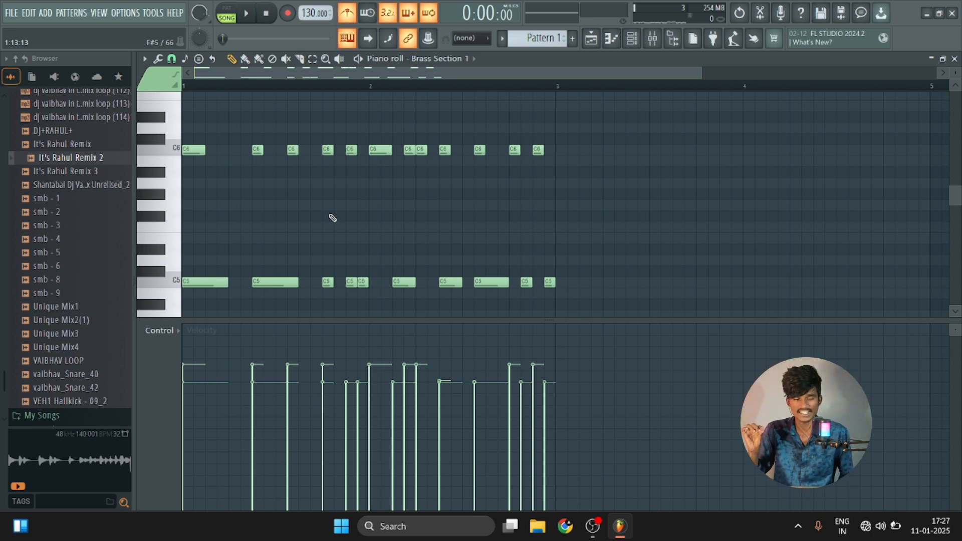
pyautogui.scroll(4, 206, 166)
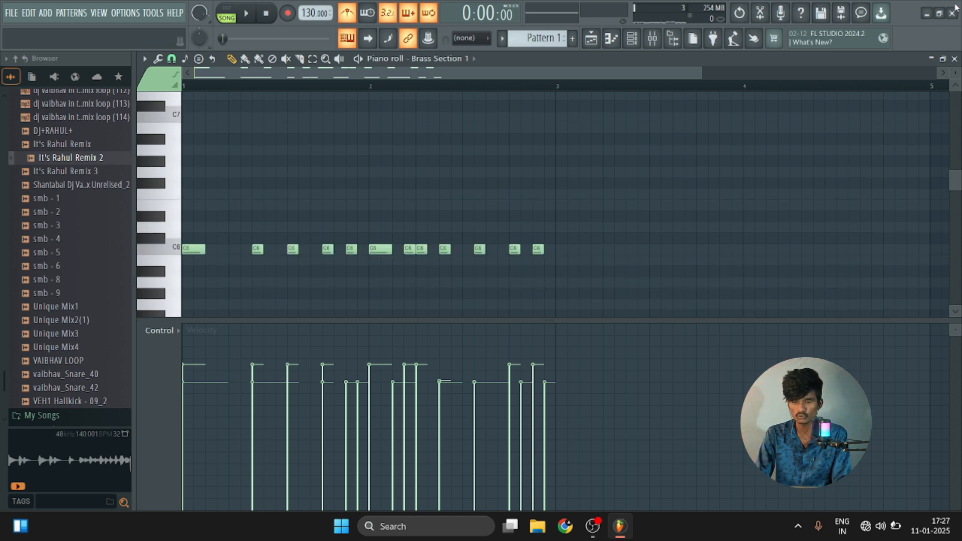
pyautogui.click(954, 59)
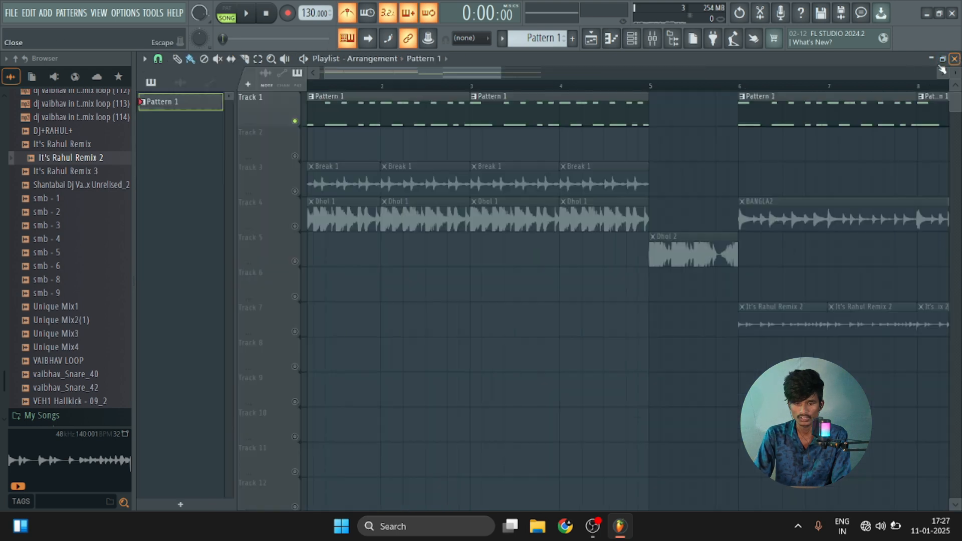
# Add another FLEX instrument channel and bring up its General Midi Library presets.
pyautogui.click(652, 38)
pyautogui.click(389, 121)
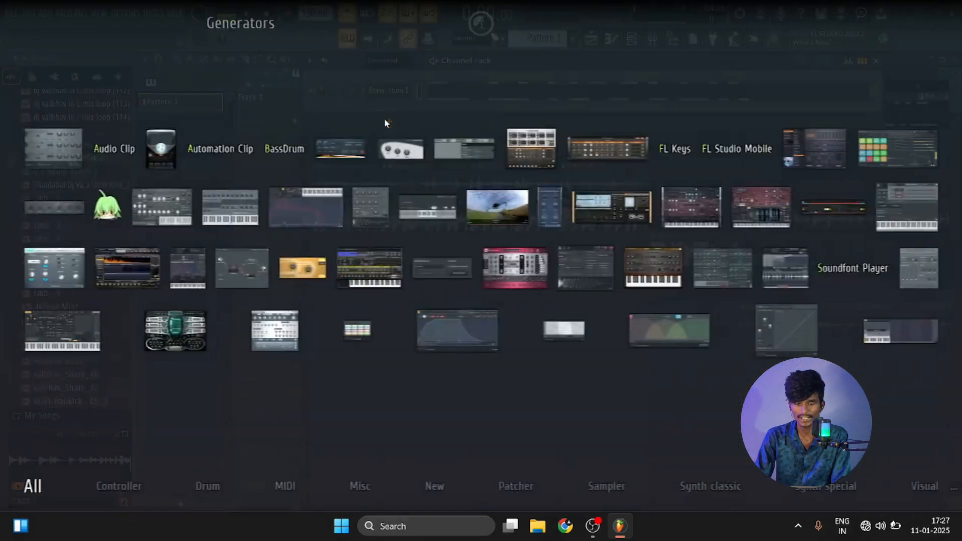
pyautogui.click(815, 148)
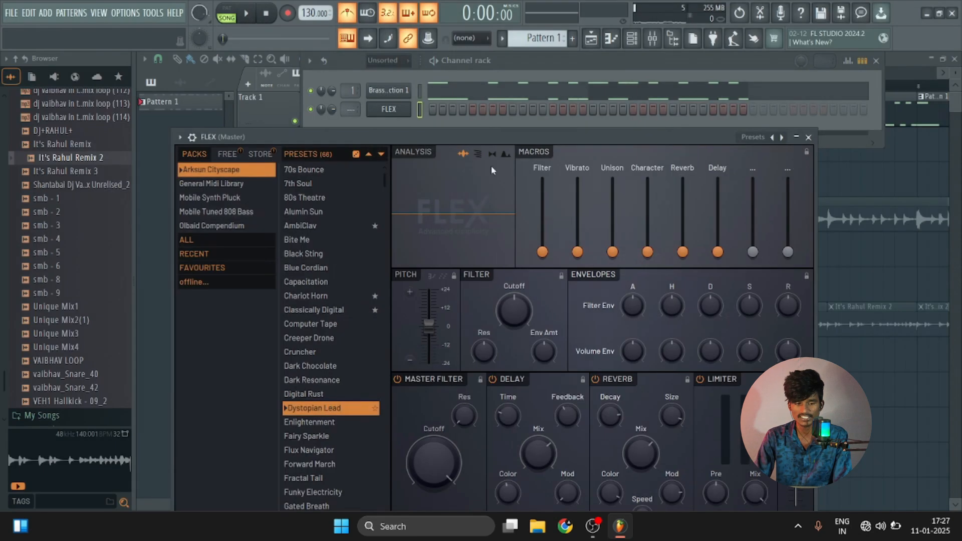
pyautogui.click(220, 184)
pyautogui.scroll(-6, 311, 236)
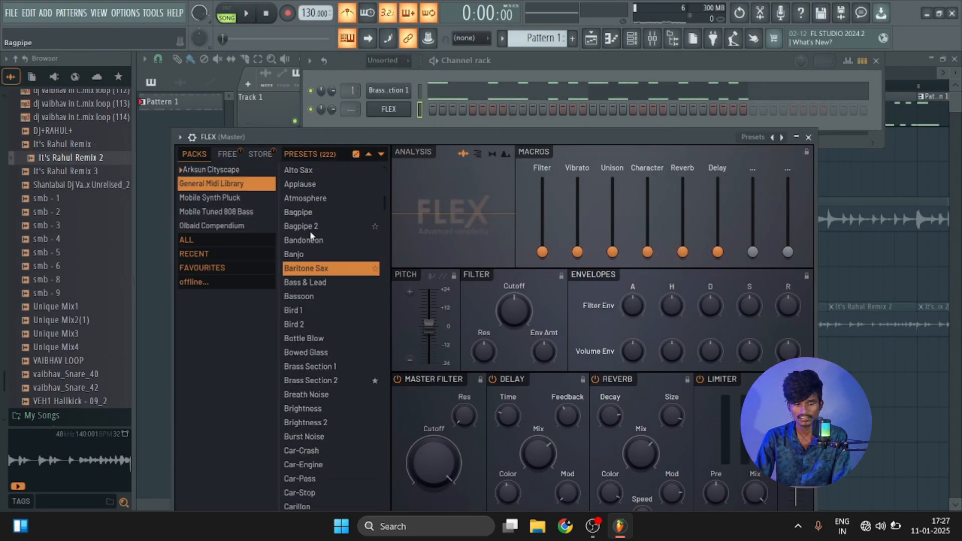
# Audition the Brass Section 1, Brass Section 2 and Acoustic Bass presets for the new FLEX channel.
pyautogui.scroll(3, 325, 296)
pyautogui.click(322, 314)
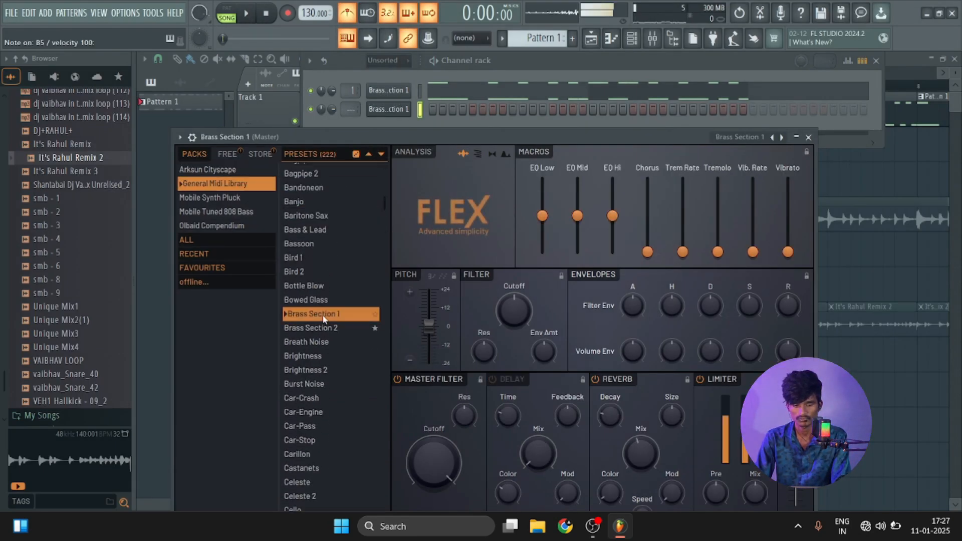
pyautogui.click(329, 330)
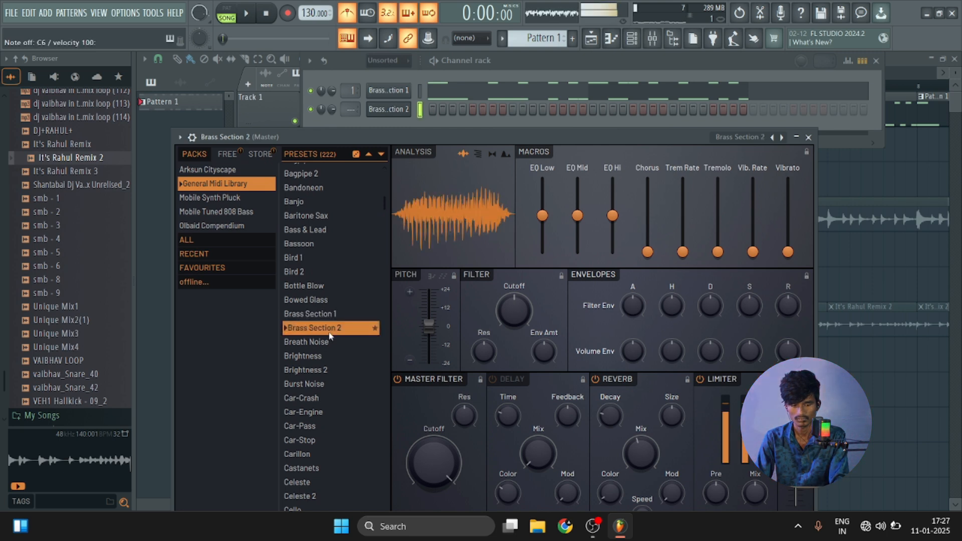
pyautogui.click(325, 315)
pyautogui.scroll(4, 333, 320)
pyautogui.click(326, 240)
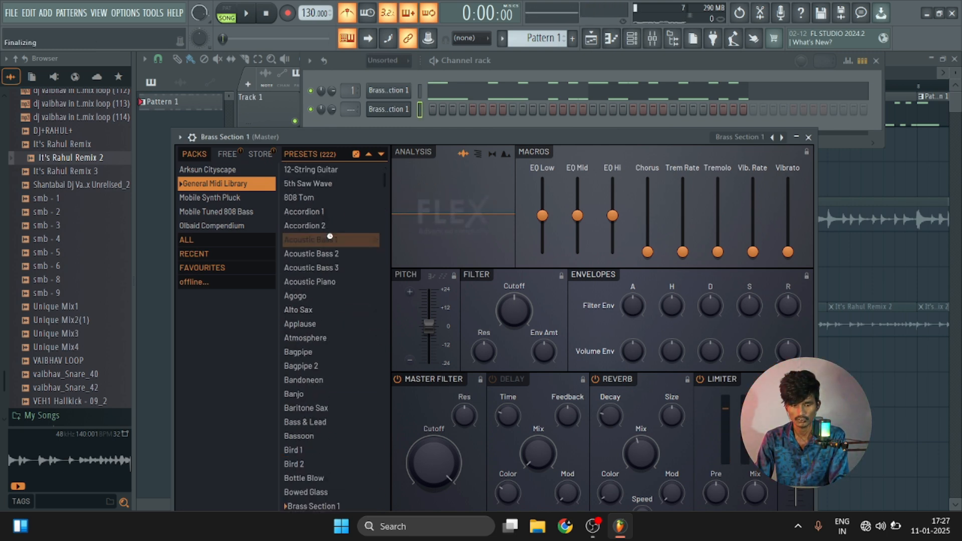
pyautogui.click(332, 269)
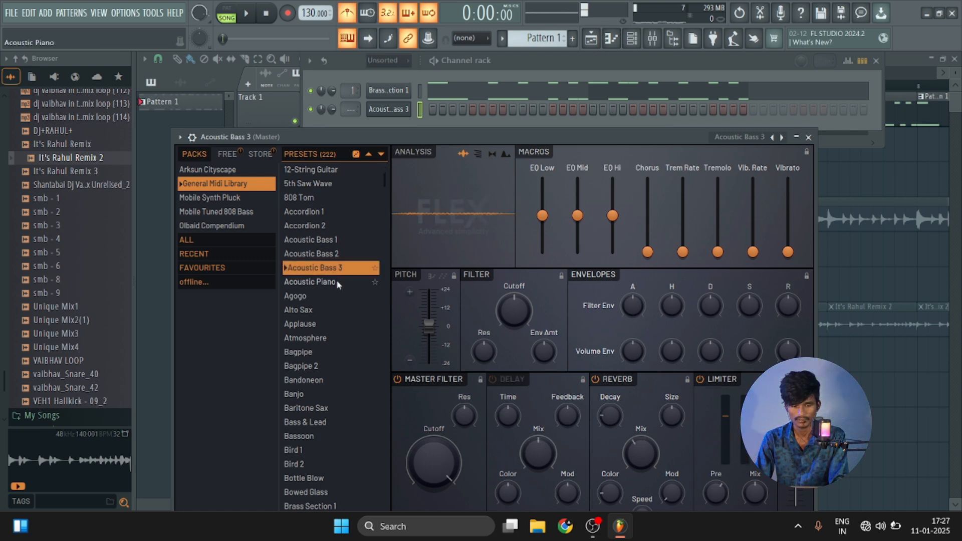
# Load the Brass Section 2 preset into the new FLEX channel and route it to mixer track 3.
pyautogui.scroll(-10, 338, 281)
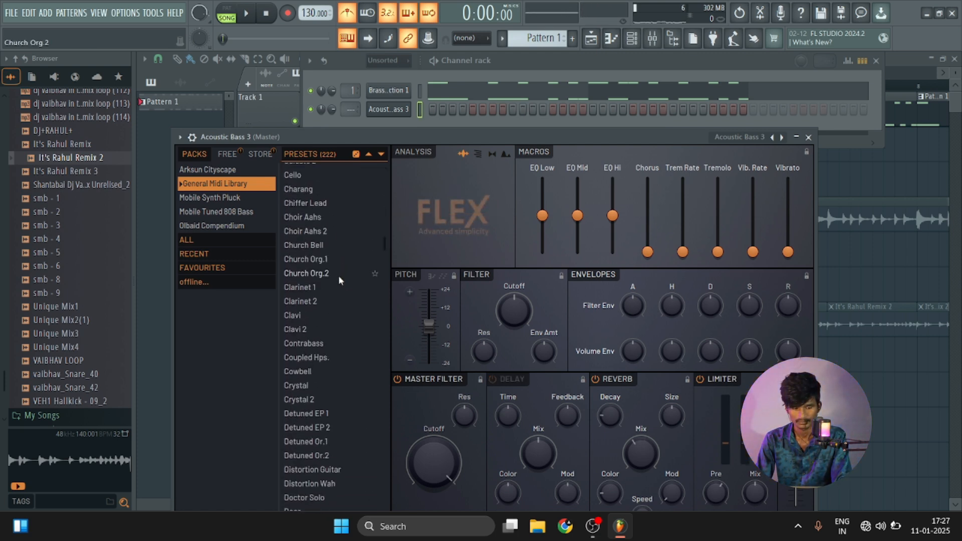
pyautogui.scroll(-5, 338, 275)
pyautogui.scroll(-6, 339, 276)
pyautogui.scroll(8, 338, 274)
pyautogui.scroll(9, 340, 273)
pyautogui.click(344, 279)
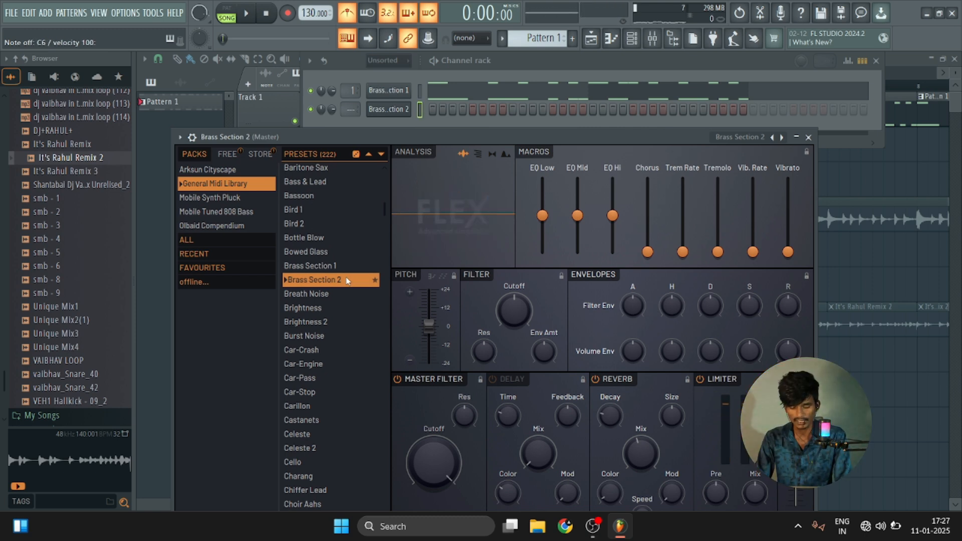
pyautogui.press('F9')
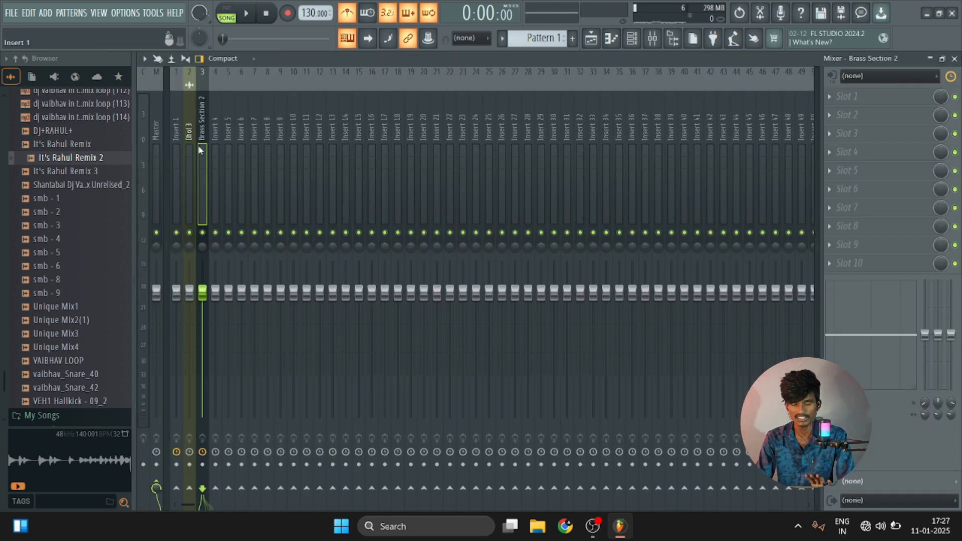
pyautogui.click(953, 59)
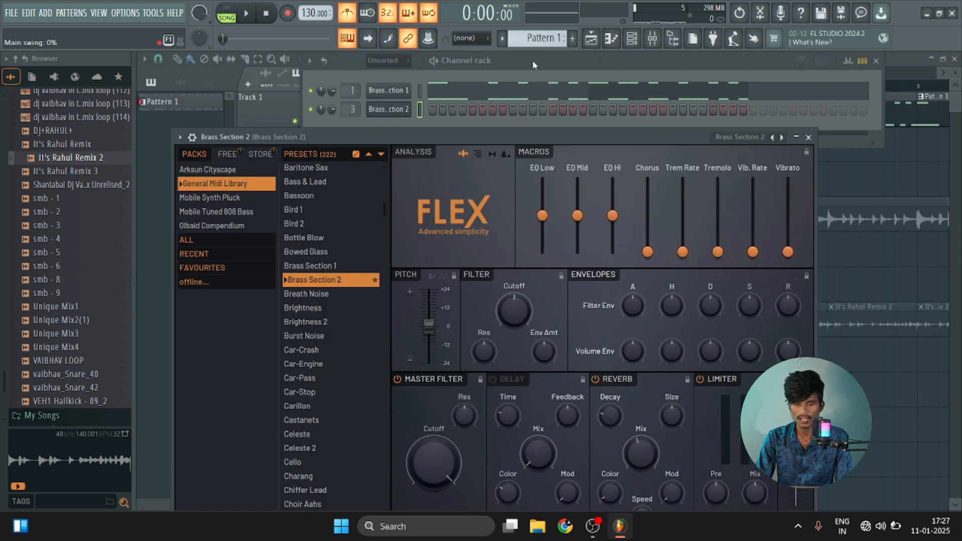
# Place an empty Pattern 3 clip on Track 2 at bar 6, solo that track and set playback to start there.
pyautogui.moveTo(545, 38); pyautogui.dragTo(544, 31)
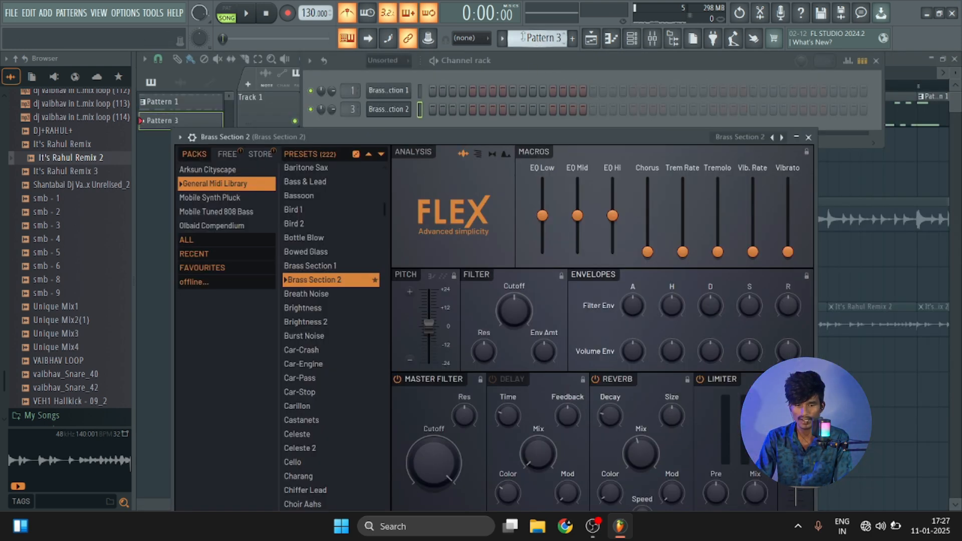
pyautogui.click(907, 65)
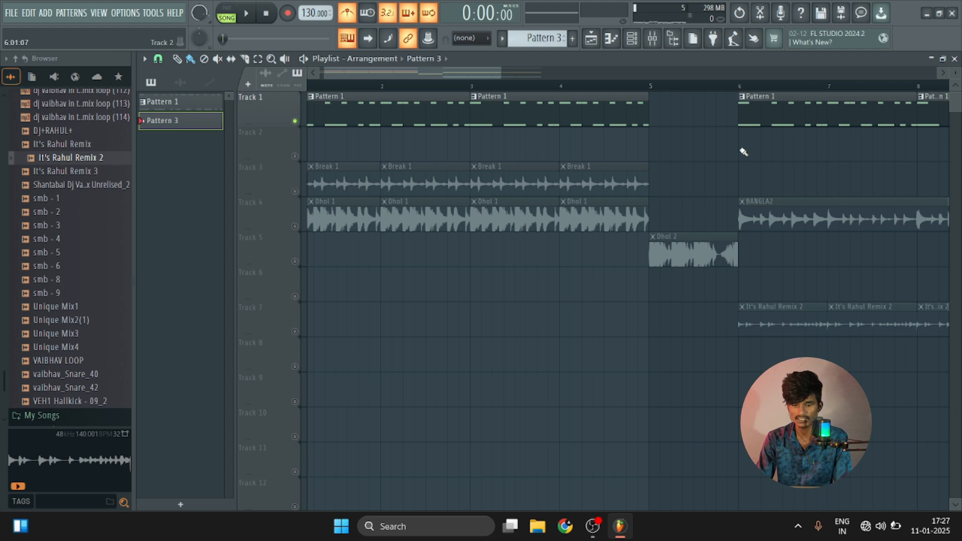
pyautogui.hscroll(4, 717, 86)
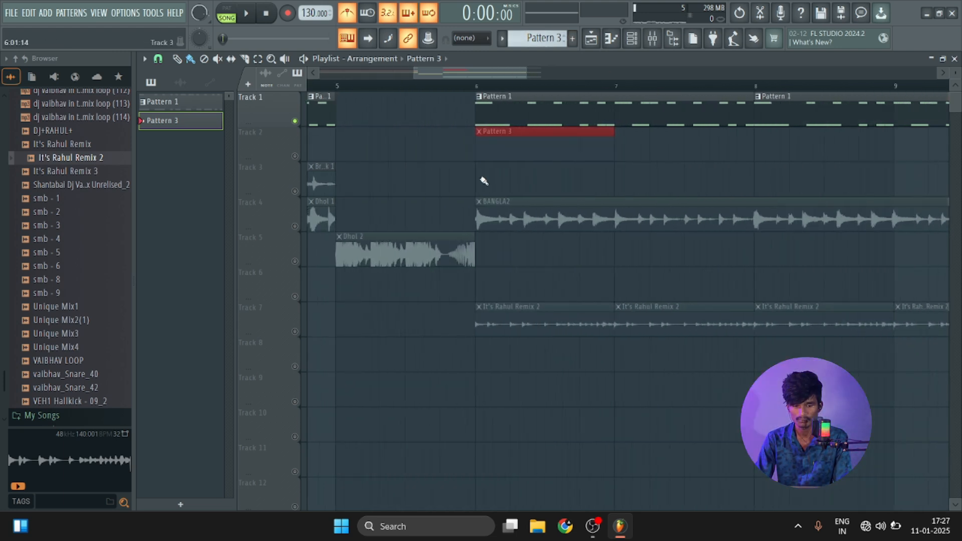
pyautogui.rightClick(486, 177)
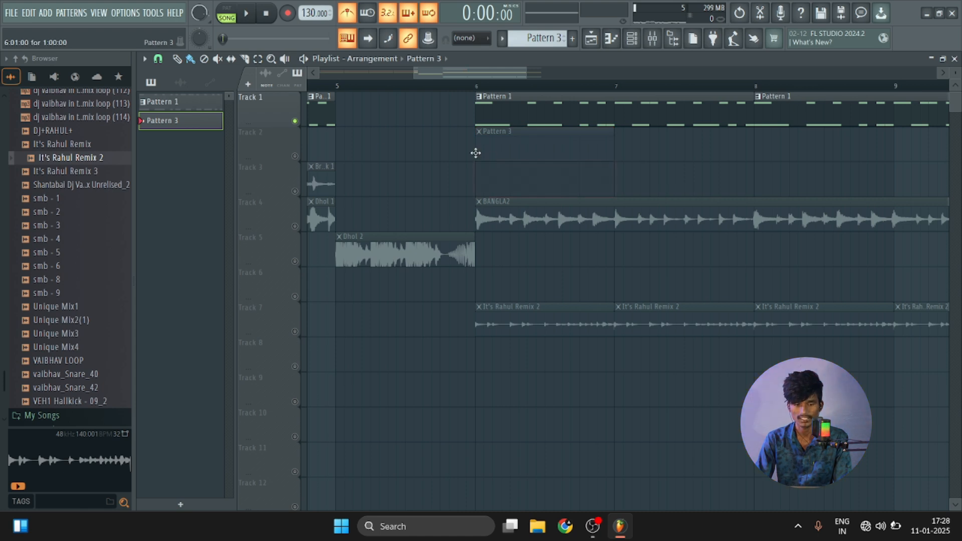
pyautogui.rightClick(294, 156)
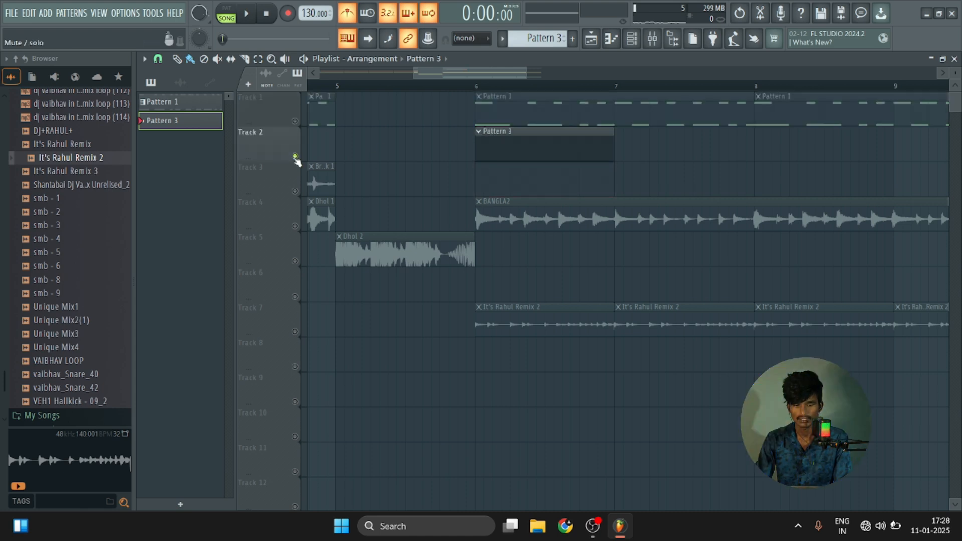
pyautogui.click(479, 86)
# Open Pattern 3's Brass Section 2 notes in the piano roll and audition keys from around G4 to C6.
pyautogui.click(631, 40)
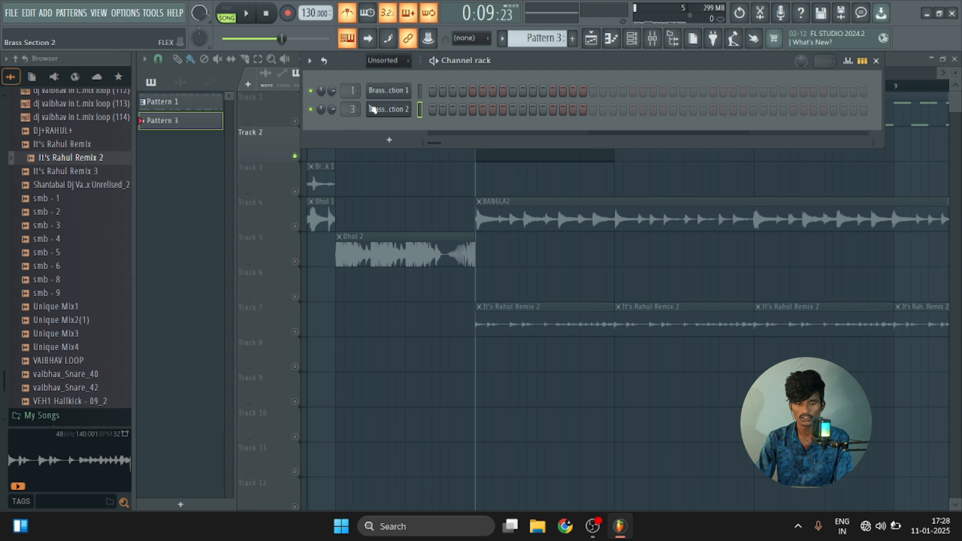
pyautogui.rightClick(388, 109)
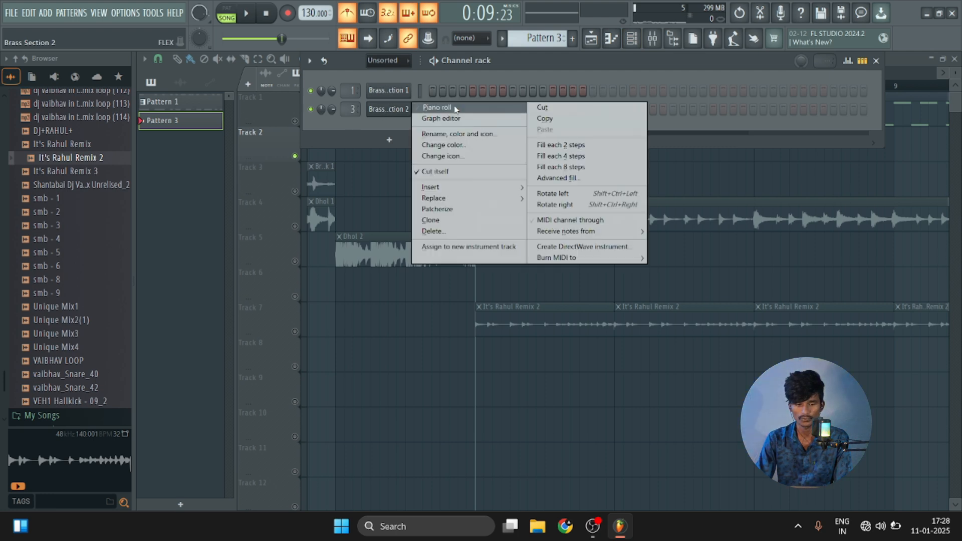
pyautogui.click(437, 108)
pyautogui.click(181, 285)
pyautogui.scroll(-3, 181, 290)
pyautogui.click(181, 295)
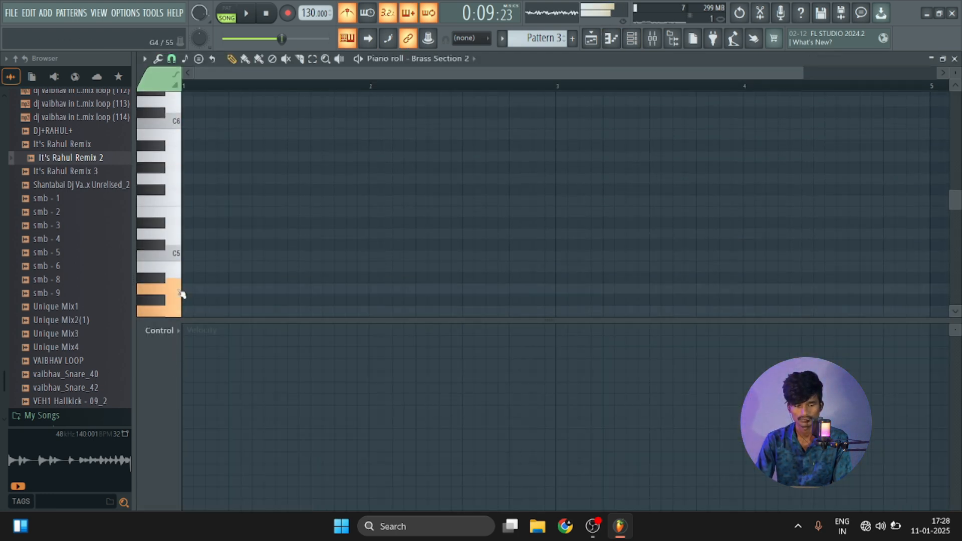
pyautogui.click(180, 175)
pyautogui.click(180, 124)
pyautogui.click(179, 124)
pyautogui.scroll(2, 200, 157)
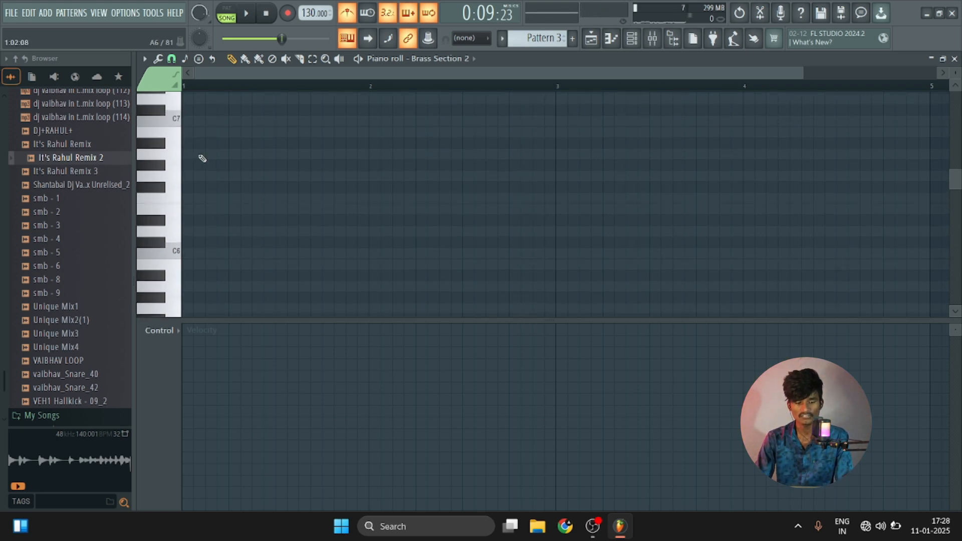
# Place one-step C6 notes at steps 1 and 7 of bar 1 and play them back.
pyautogui.click(187, 186)
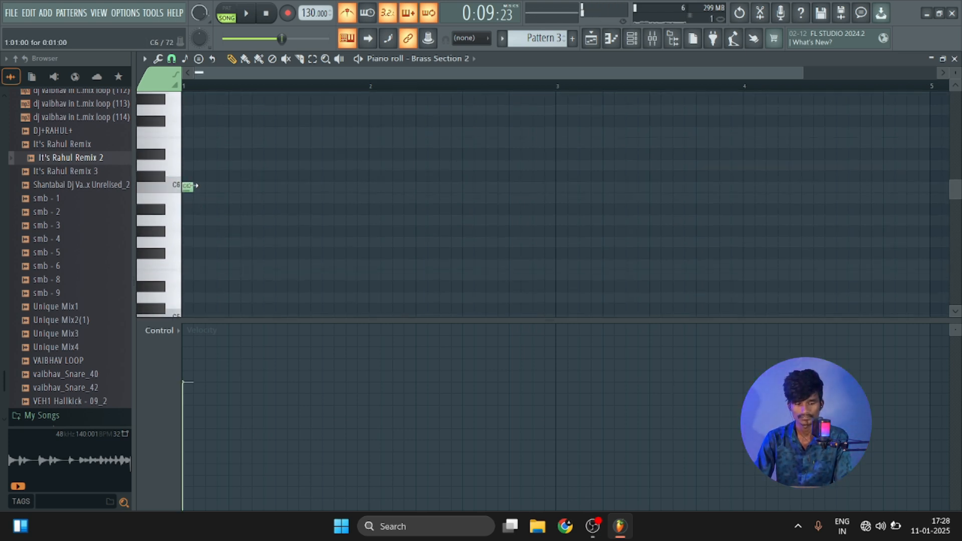
pyautogui.scroll(2, 187, 95)
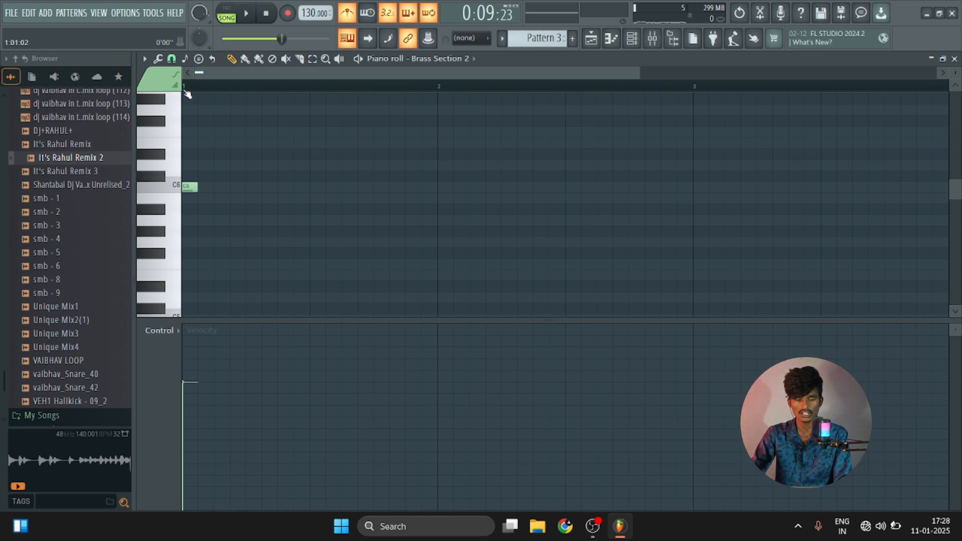
pyautogui.press('space')
pyautogui.press('space')
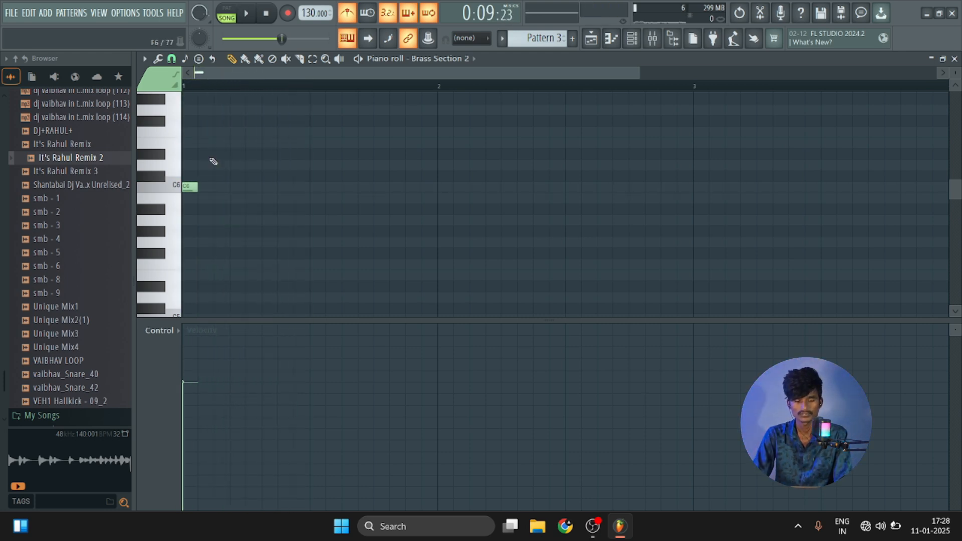
pyautogui.click(267, 188)
pyautogui.moveTo(274, 188); pyautogui.dragTo(291, 188)
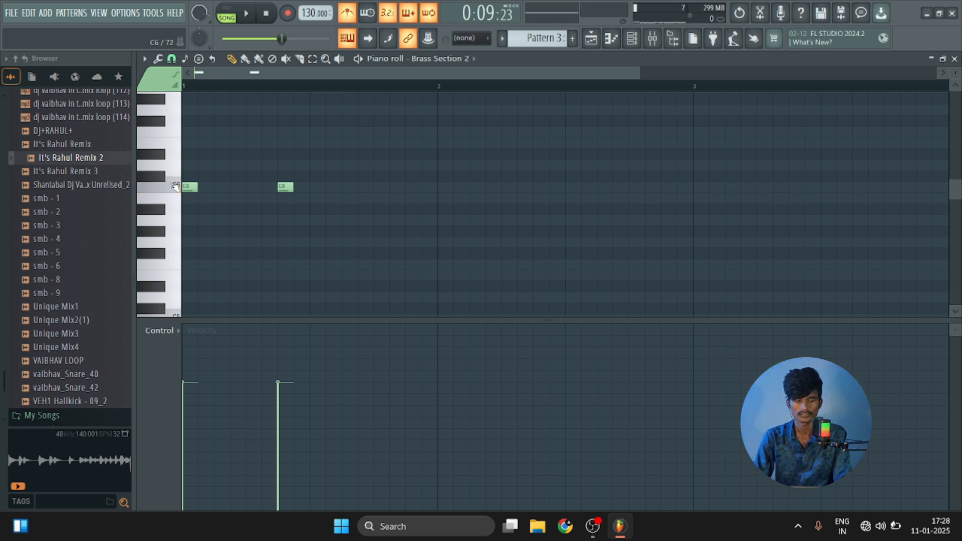
pyautogui.press('space')
# Add one-step C6 notes at steps 10, 12, 14 and 16 of bar 1, listening to the rhythm in between.
pyautogui.press('space')
pyautogui.click(334, 188)
pyautogui.click(362, 188)
pyautogui.press('space')
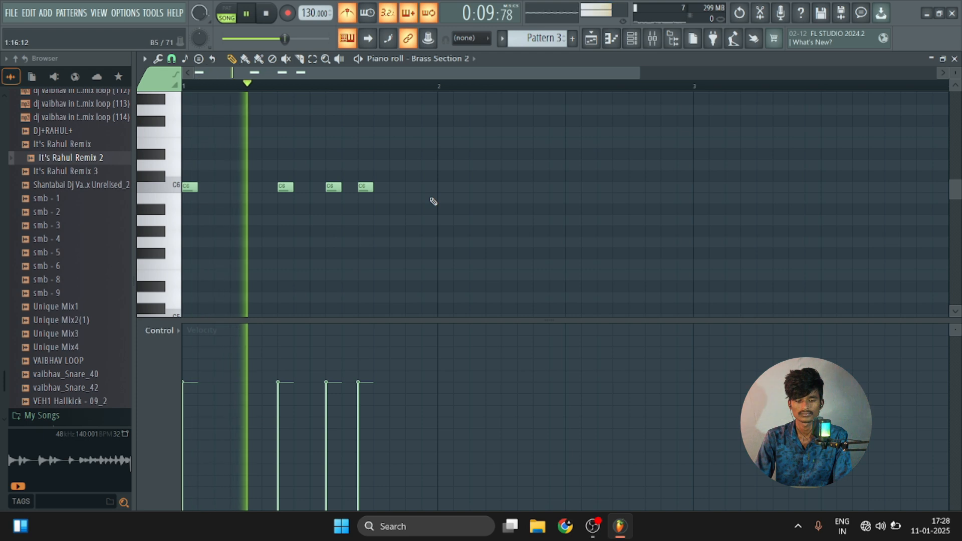
pyautogui.press('space')
pyautogui.click(397, 188)
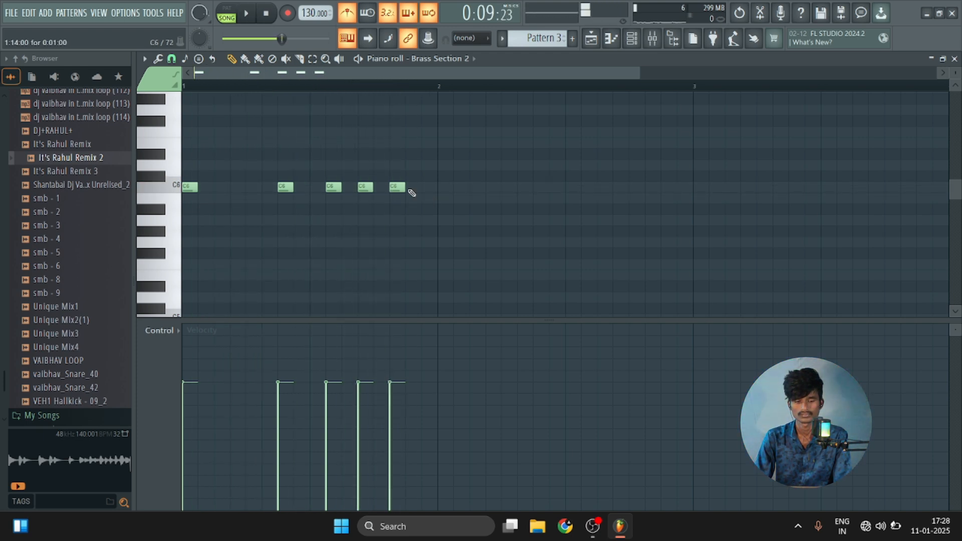
pyautogui.click(429, 189)
pyautogui.press('space')
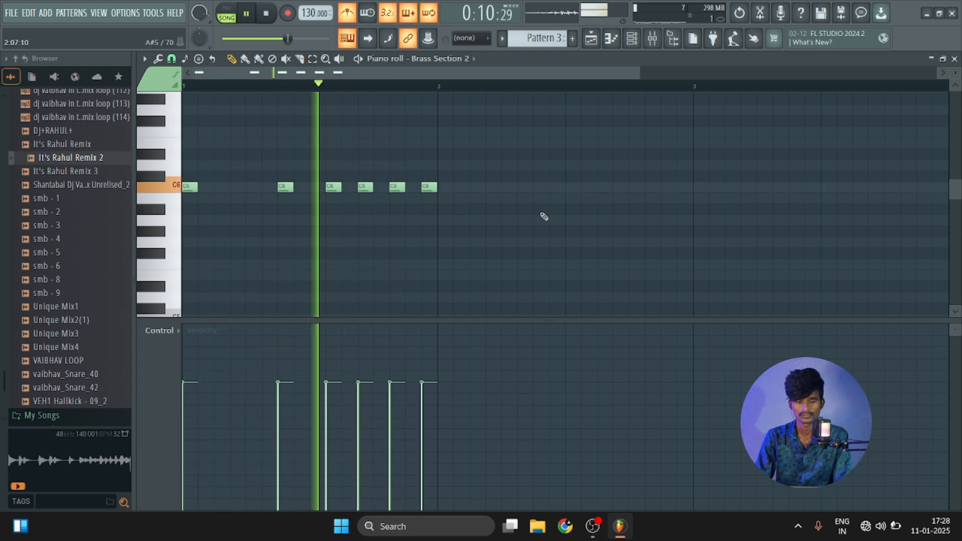
# Add a four-step C6 note at the start of bar 2 and two-step C6 notes at its steps 7 and 11, checking by playback.
pyautogui.press('space')
pyautogui.click(444, 187)
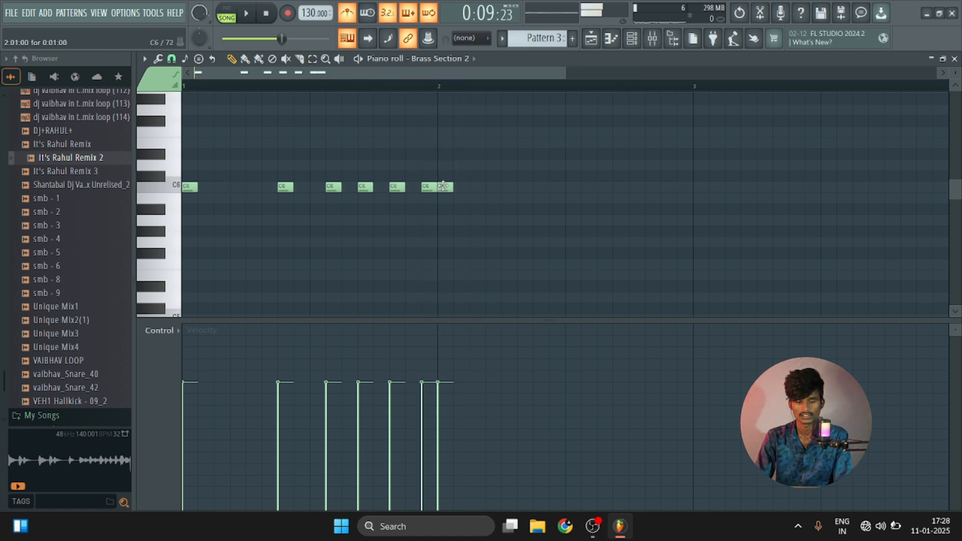
pyautogui.press('space')
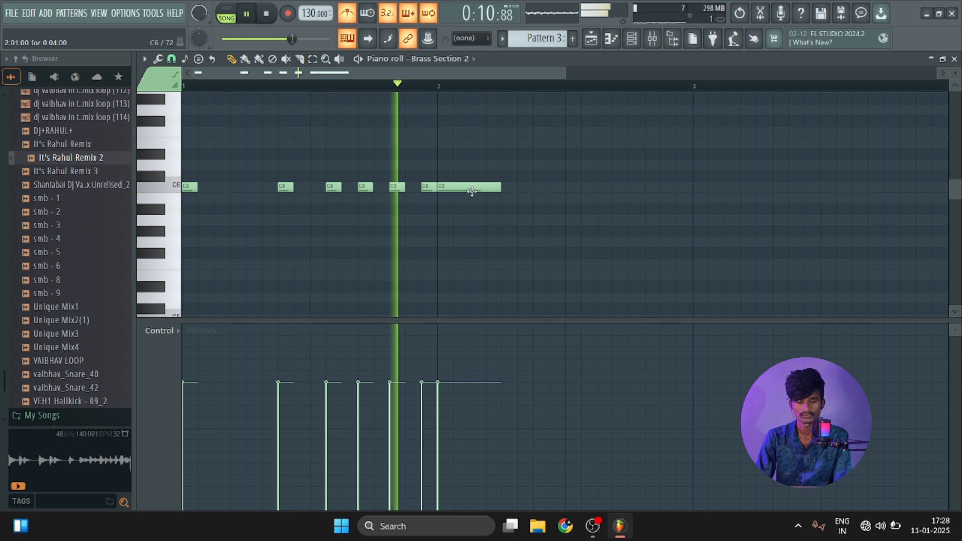
pyautogui.press('space')
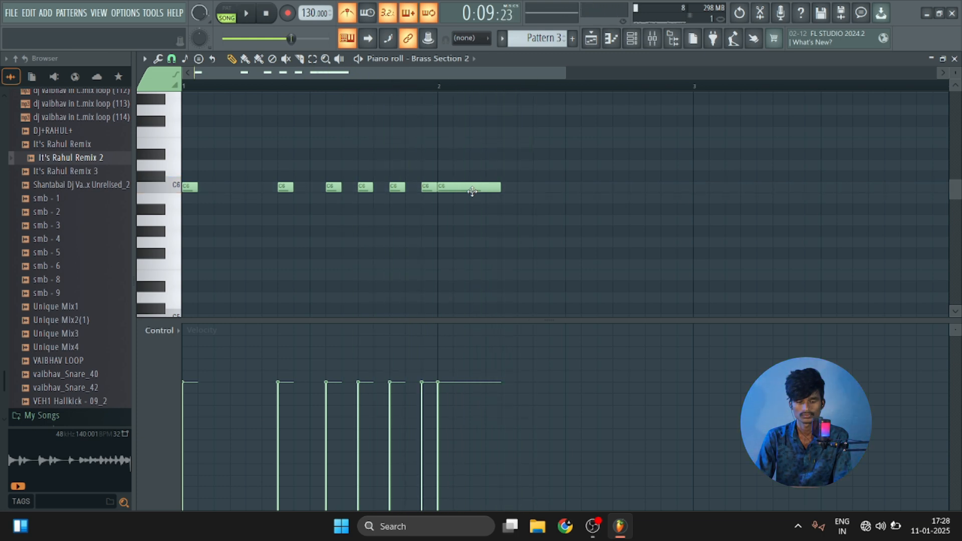
pyautogui.click(532, 186)
pyautogui.click(602, 190)
pyautogui.press('space')
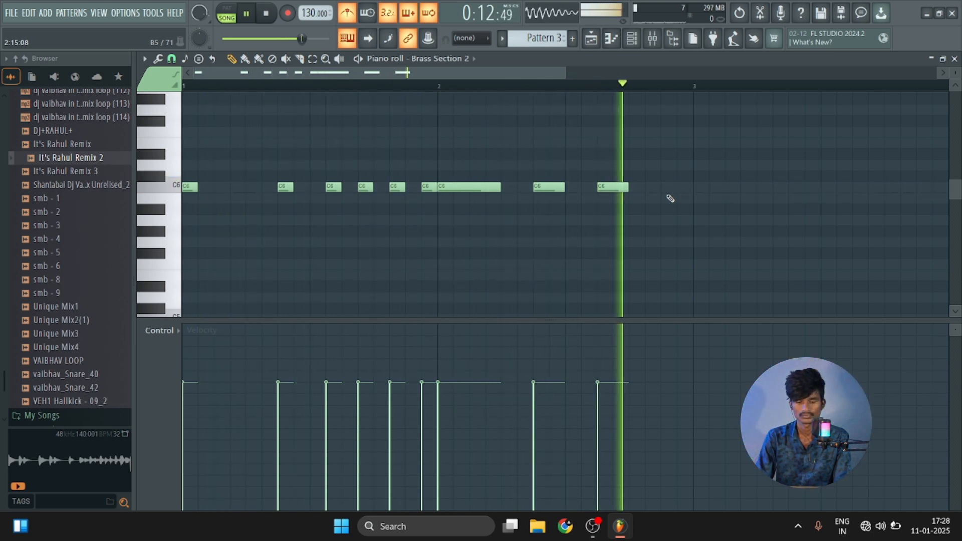
pyautogui.press('space')
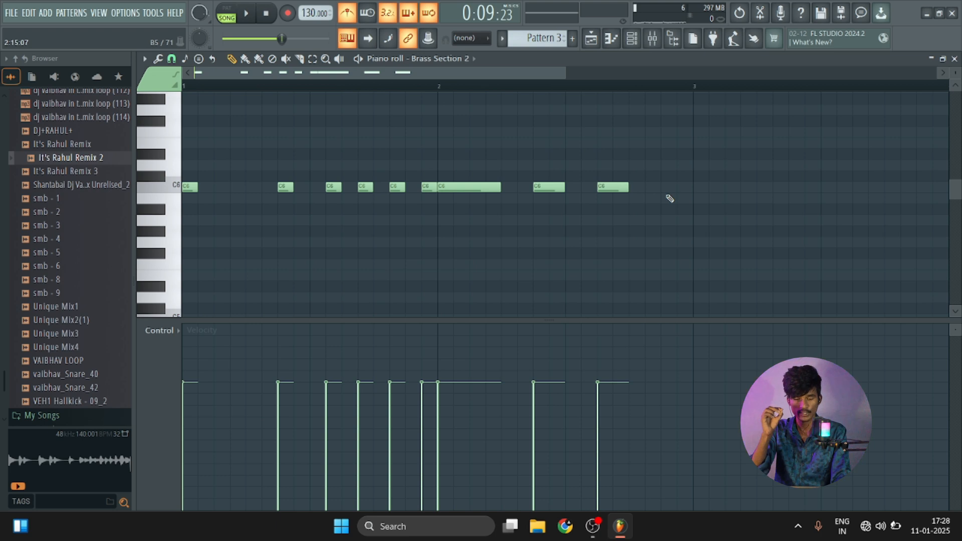
# Add one-step C6 notes at steps 14 and 15 of bar 2 and play the pattern with the system volume raised to 92.
pyautogui.click(651, 190)
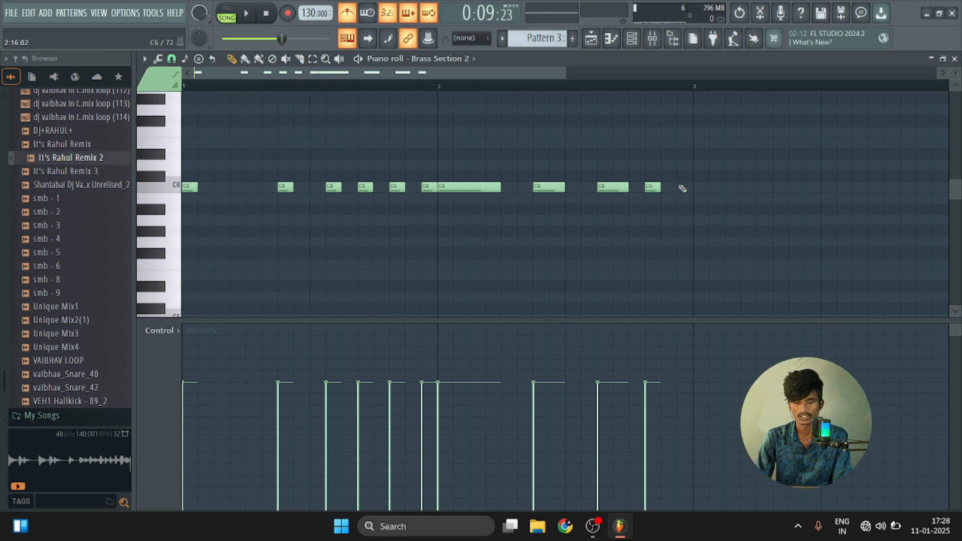
pyautogui.click(667, 189)
pyautogui.press('space')
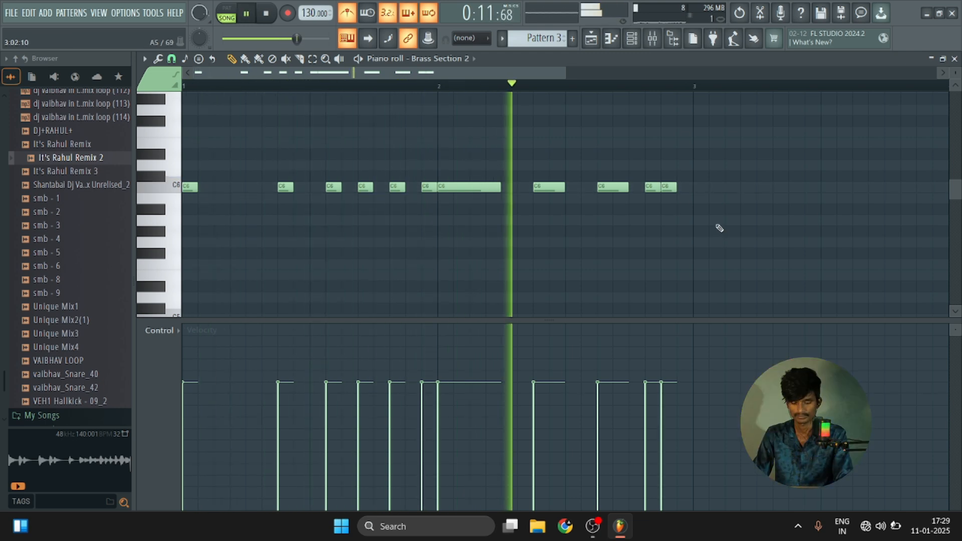
pyautogui.press('XF86AudioRaiseVolume')
pyautogui.press('XF86AudioRaiseVolume')
pyautogui.press('space')
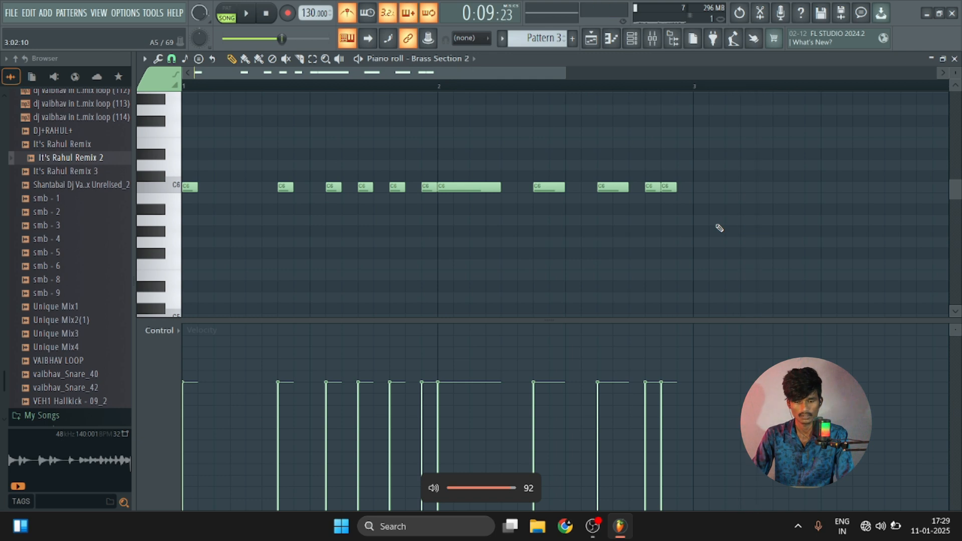
# Duplicate all C6 notes one octave down to C5 at the same timing, play the result and clear the selection.
pyautogui.scroll(-2, 556, 217)
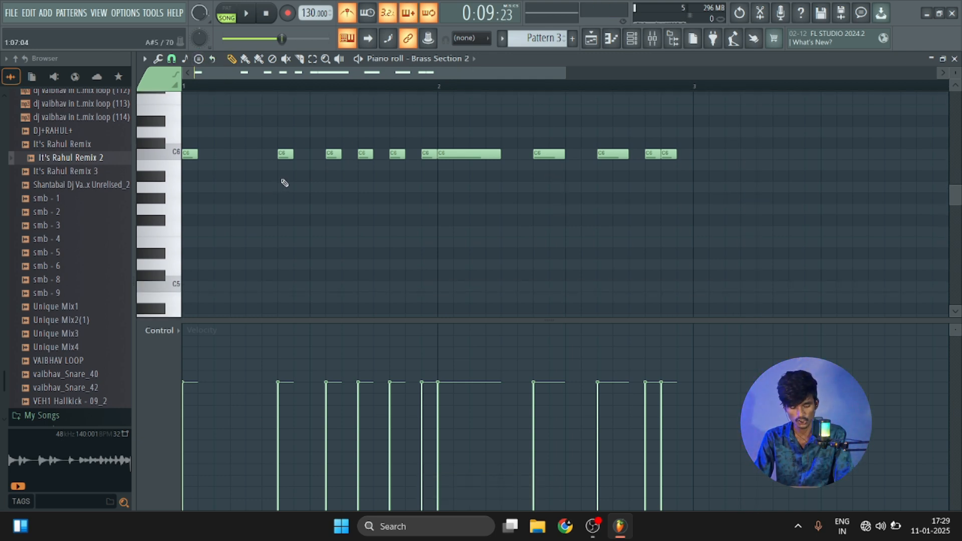
pyautogui.hotkey('ctrl', 'a')
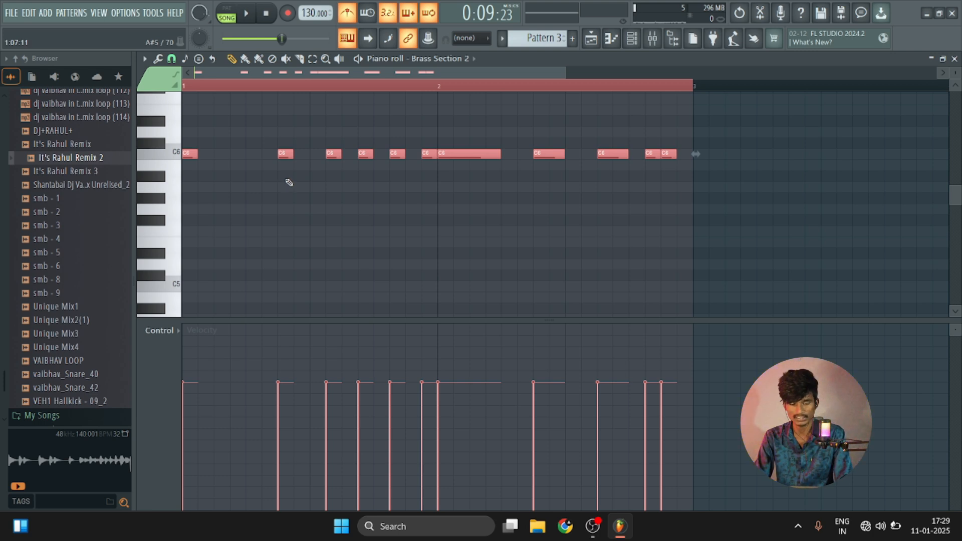
pyautogui.hotkey('ctrl', 'b')
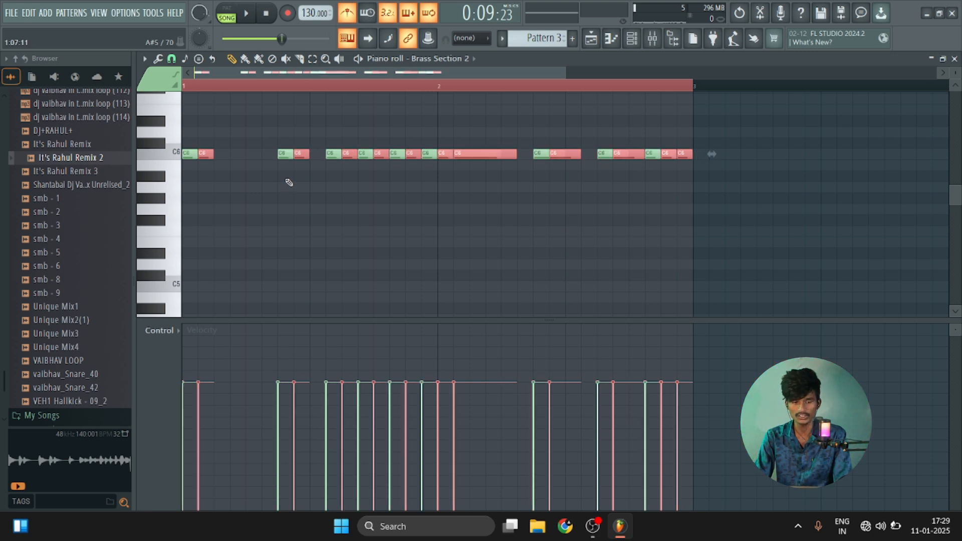
pyautogui.moveTo(207, 154); pyautogui.dragTo(182, 291)
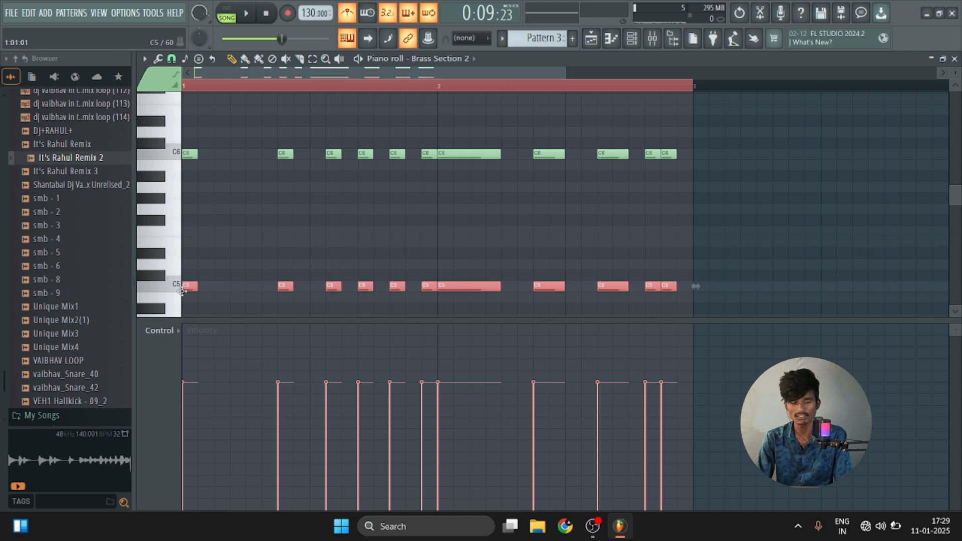
pyautogui.press('space')
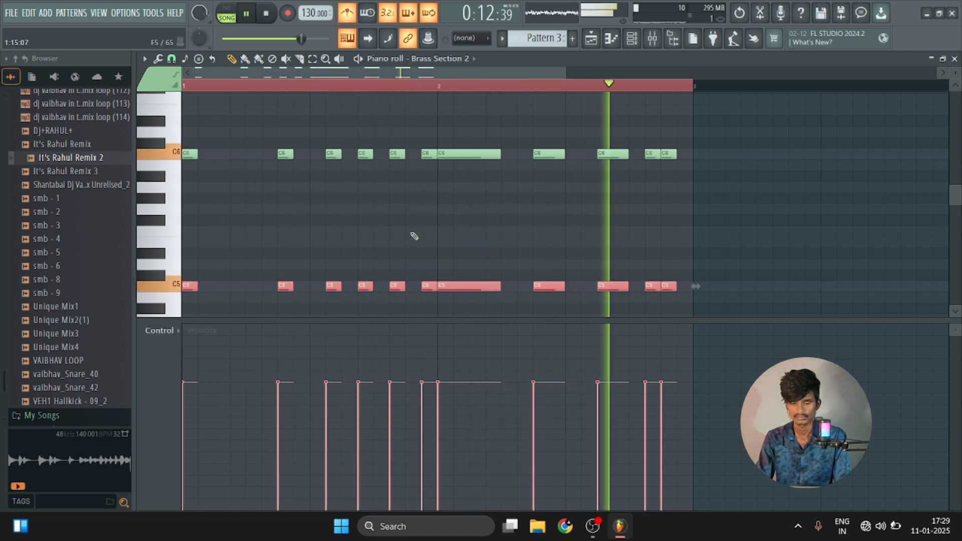
pyautogui.press('space')
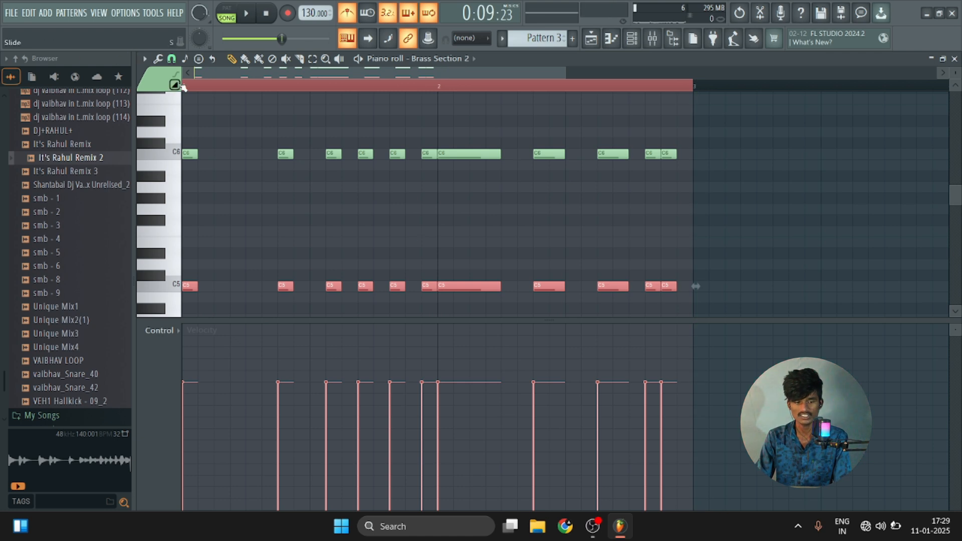
pyautogui.click(196, 92)
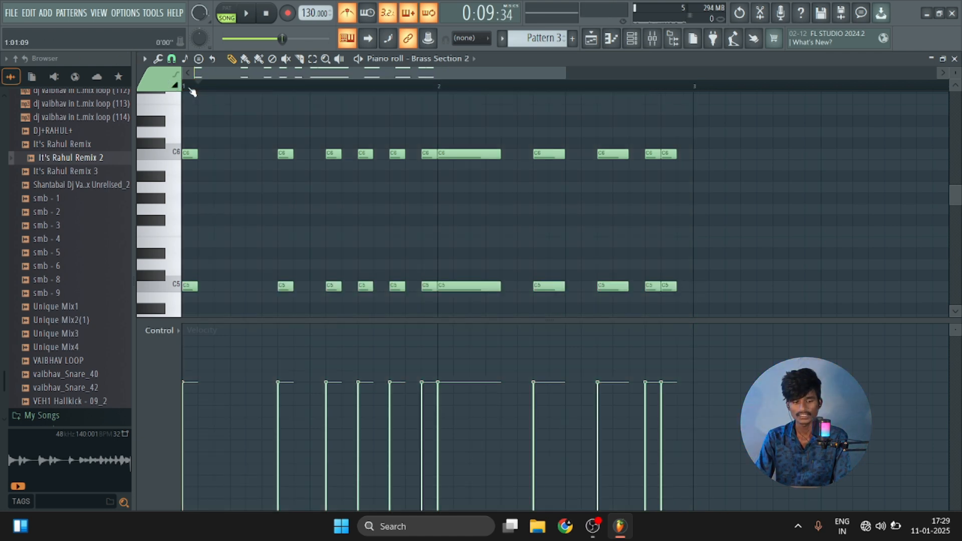
# Place a C7 note at the start of bar 1 and lengthen it to four steps, checking by playback.
pyautogui.scroll(1, 211, 205)
pyautogui.moveTo(173, 134)
pyautogui.mouseDown()
pyautogui.moveTo(181, 61)
pyautogui.moveTo(176, 215)
pyautogui.moveTo(175, 142)
pyautogui.mouseUp()
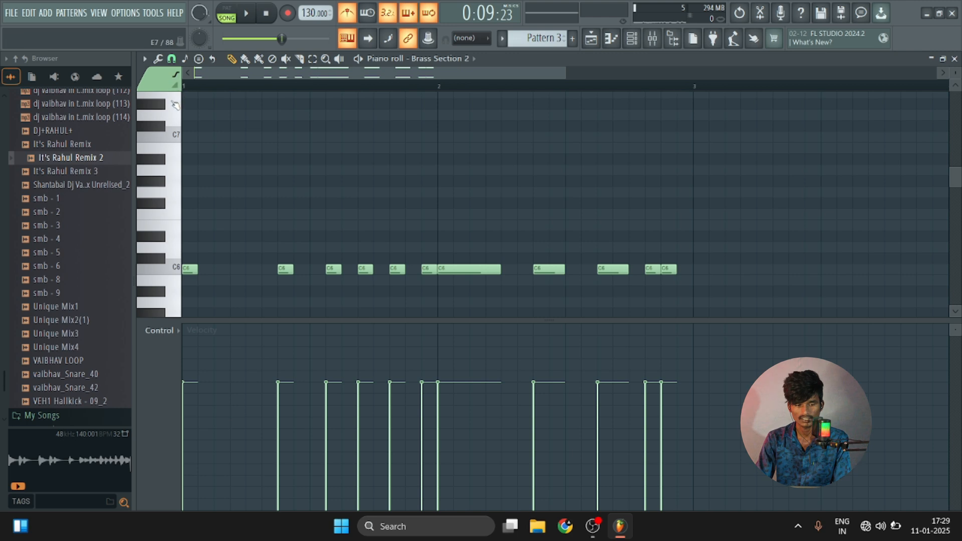
pyautogui.click(190, 136)
pyautogui.press('space')
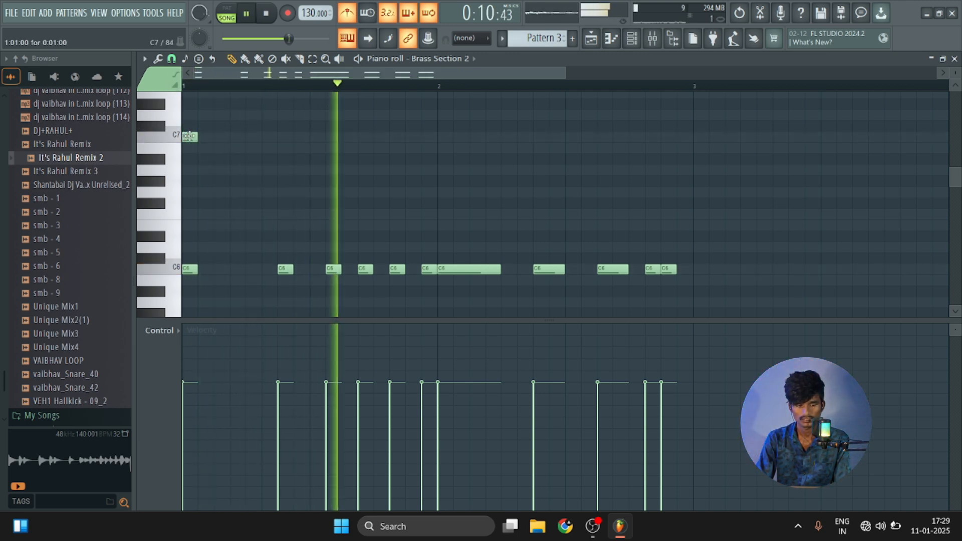
pyautogui.moveTo(190, 137); pyautogui.dragTo(243, 145)
pyautogui.press('space')
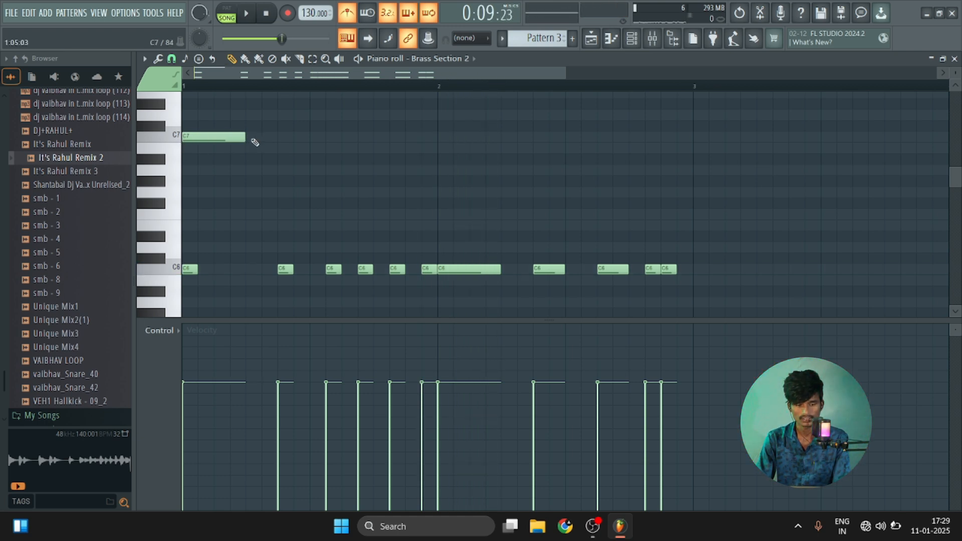
# Add a two-step C7 note at step 6 of bar 1 and shorten the first C7 note to two steps, listening in between.
pyautogui.click(280, 140)
pyautogui.moveTo(281, 138); pyautogui.dragTo(265, 138)
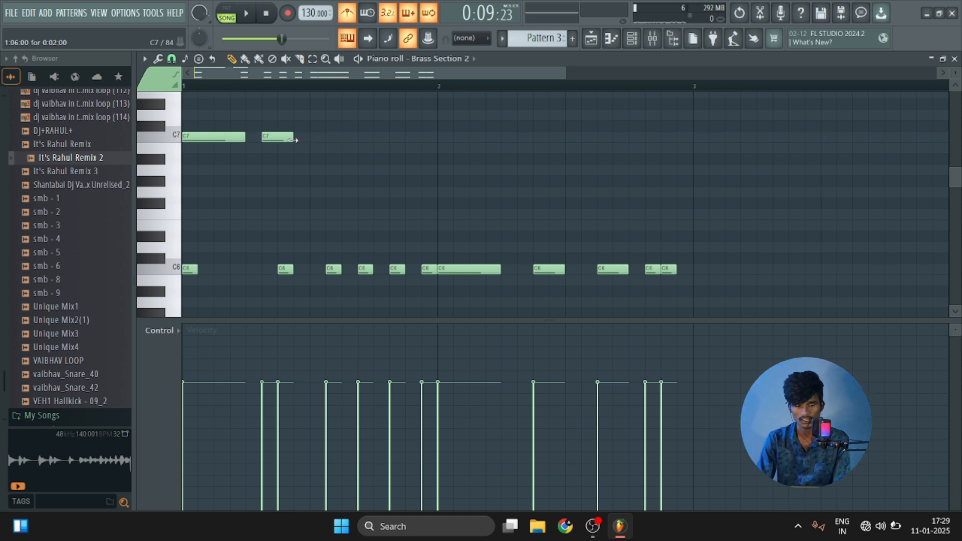
pyautogui.press('space')
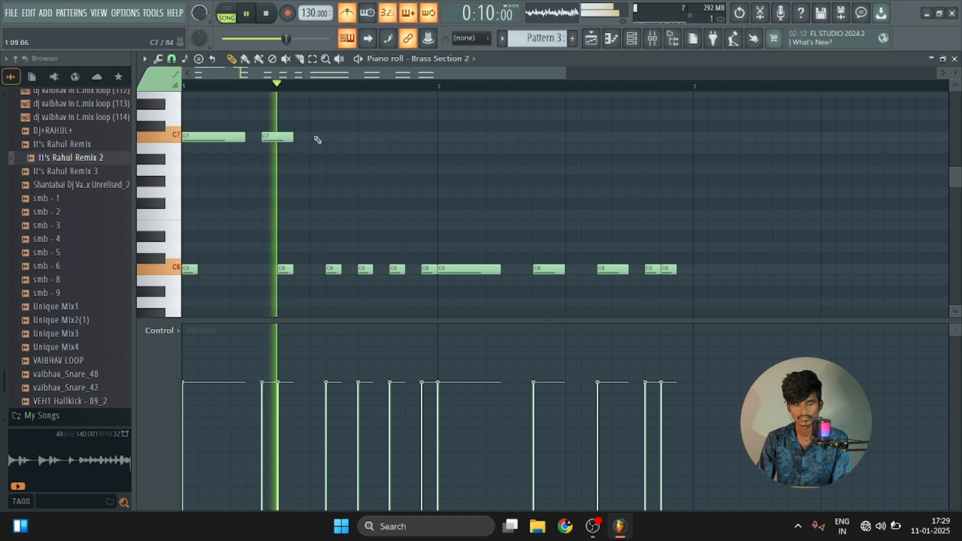
pyautogui.press('space')
pyautogui.click(290, 136)
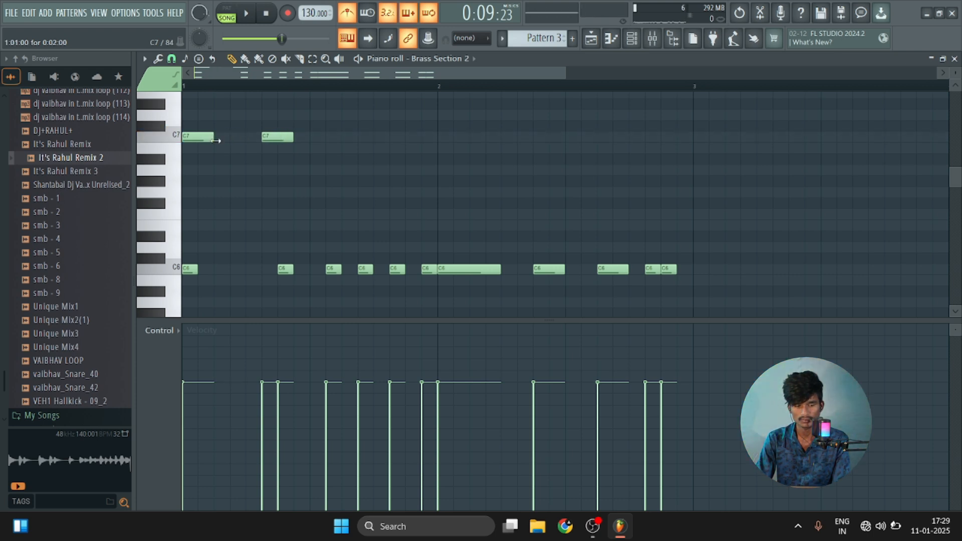
pyautogui.press('space')
pyautogui.press('space')
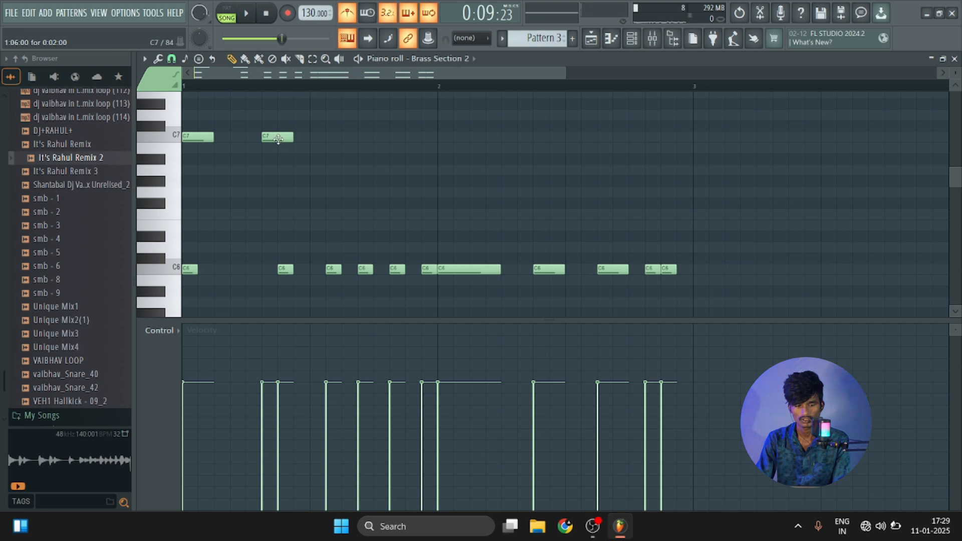
# Move the second C7 note to step 5 as a one-step note, add another at step 8 of bar 1, and play them.
pyautogui.moveTo(278, 139); pyautogui.dragTo(263, 139)
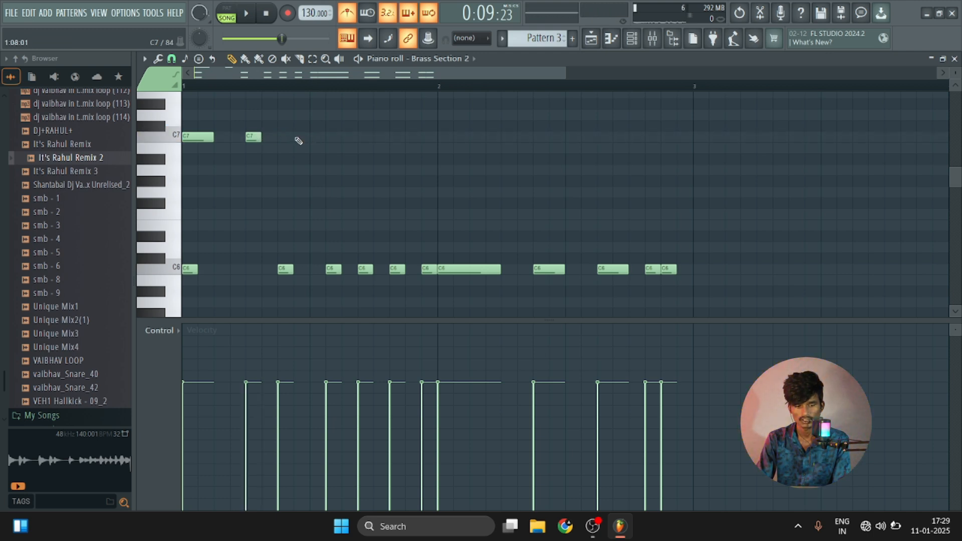
pyautogui.click(298, 137)
pyautogui.press('space')
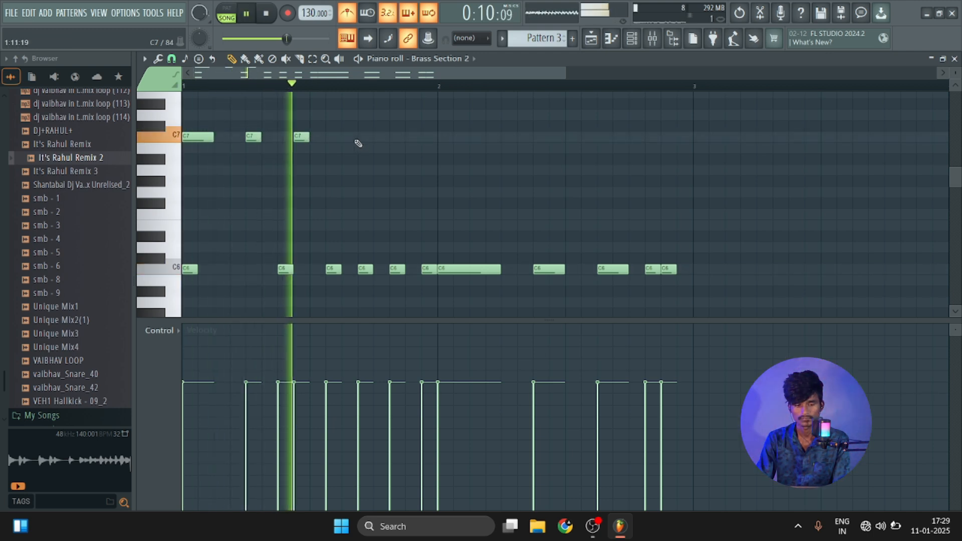
pyautogui.press('space')
pyautogui.press('space')
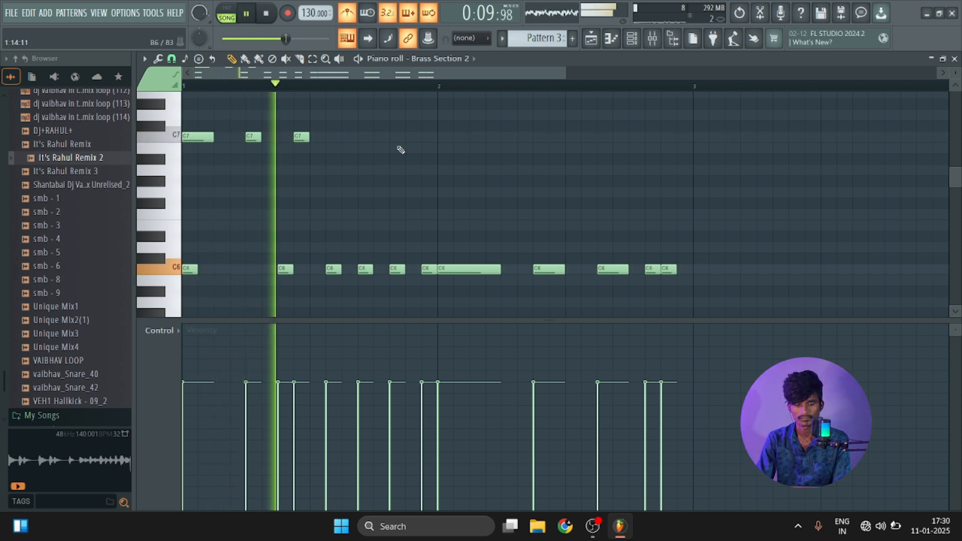
pyautogui.press('space')
# Add one-step C7 notes at steps 9 and 11 of bar 1 and play the pattern.
pyautogui.moveTo(360, 137); pyautogui.dragTo(343, 137)
pyautogui.click(317, 139)
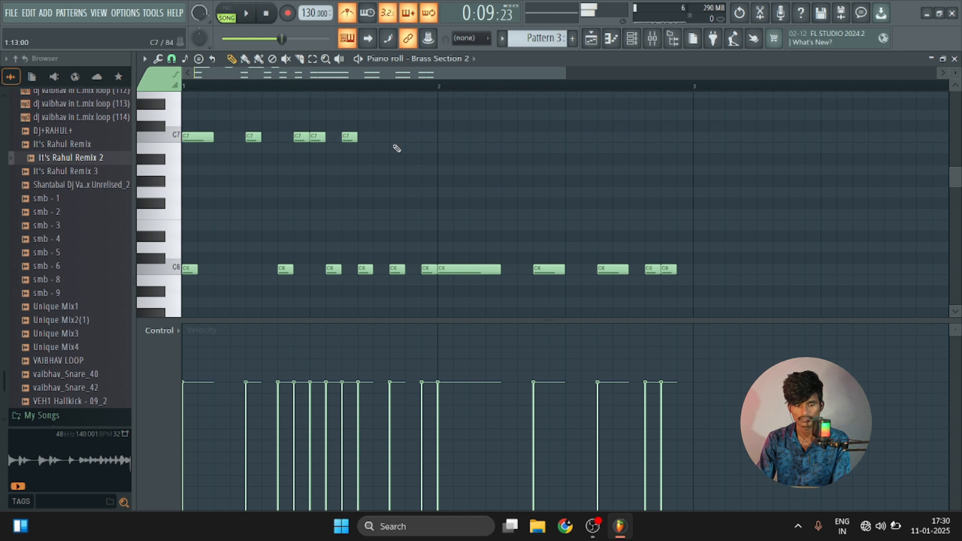
pyautogui.press('space')
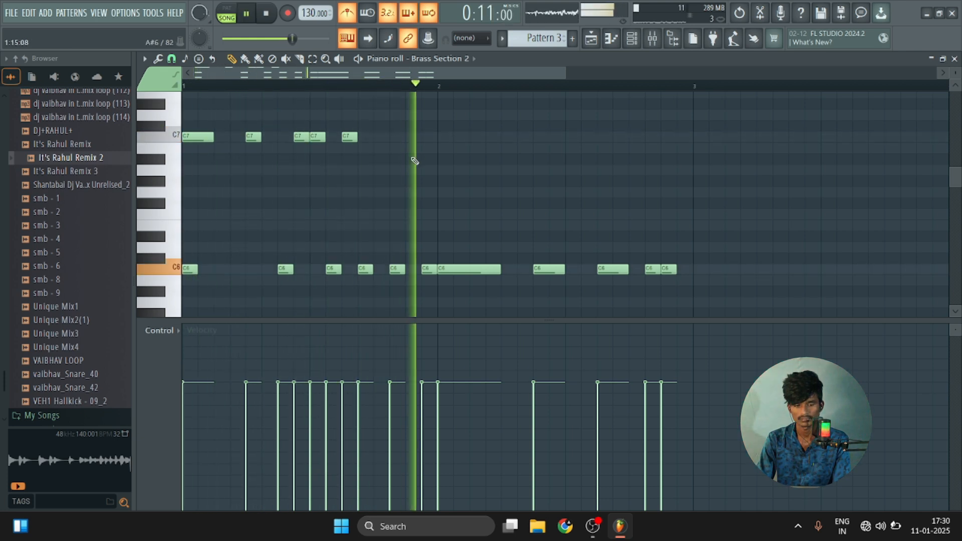
pyautogui.press('space')
# Place a longer C7 note near the end of bar 1, starting at step 14.
pyautogui.click(410, 137)
pyautogui.moveTo(420, 136); pyautogui.dragTo(397, 139)
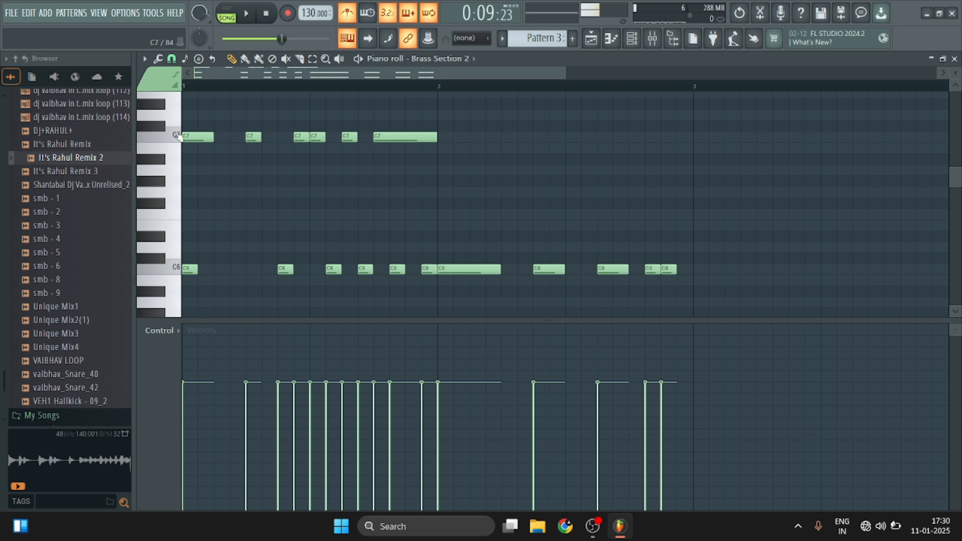
pyautogui.click(179, 138)
pyautogui.moveTo(378, 135); pyautogui.dragTo(394, 137)
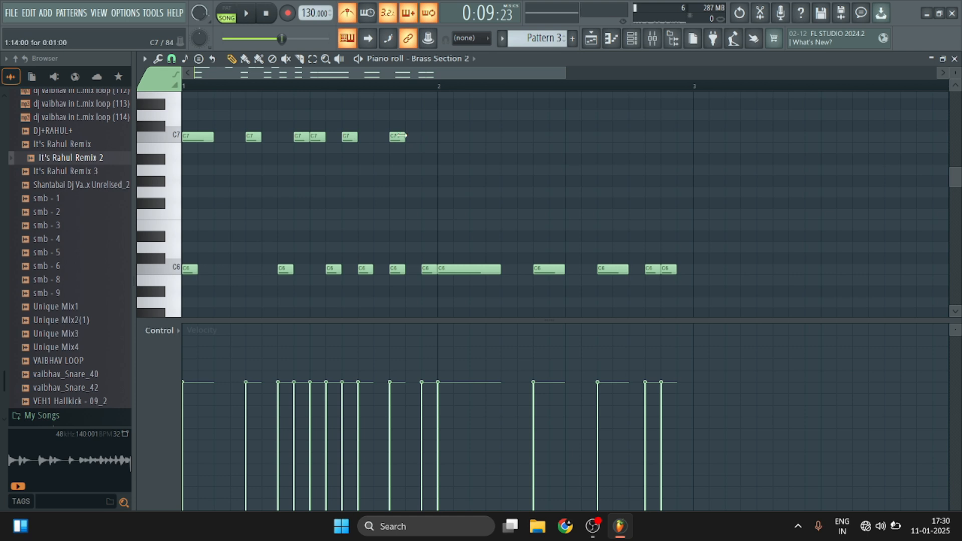
# Add one-step C7 notes at steps 2, 4, 6 and 8 of bar 2, checking the timing by playback.
pyautogui.click(482, 136)
pyautogui.moveTo(496, 136)
pyautogui.mouseDown()
pyautogui.moveTo(468, 141)
pyautogui.moveTo(508, 143)
pyautogui.mouseUp()
pyautogui.press('space')
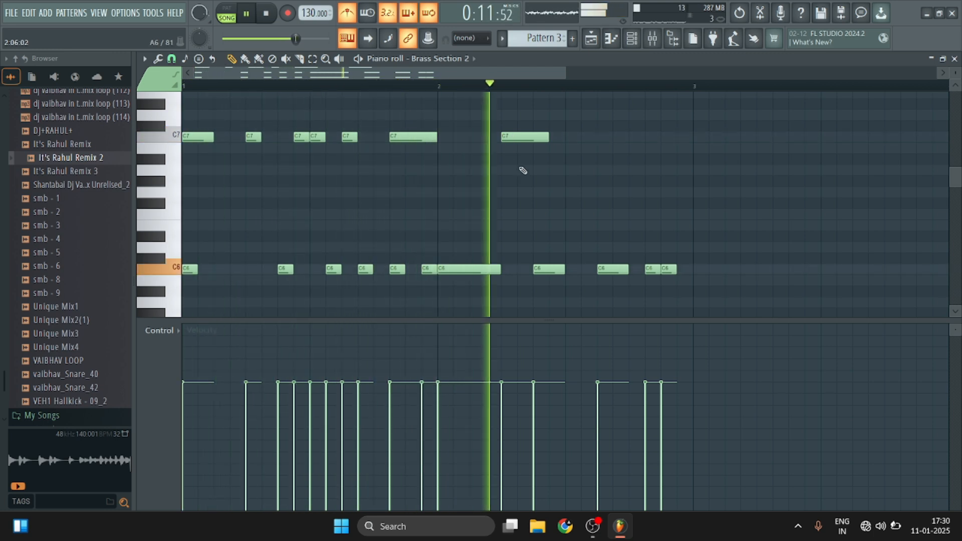
pyautogui.press('space')
pyautogui.moveTo(525, 138); pyautogui.dragTo(481, 140)
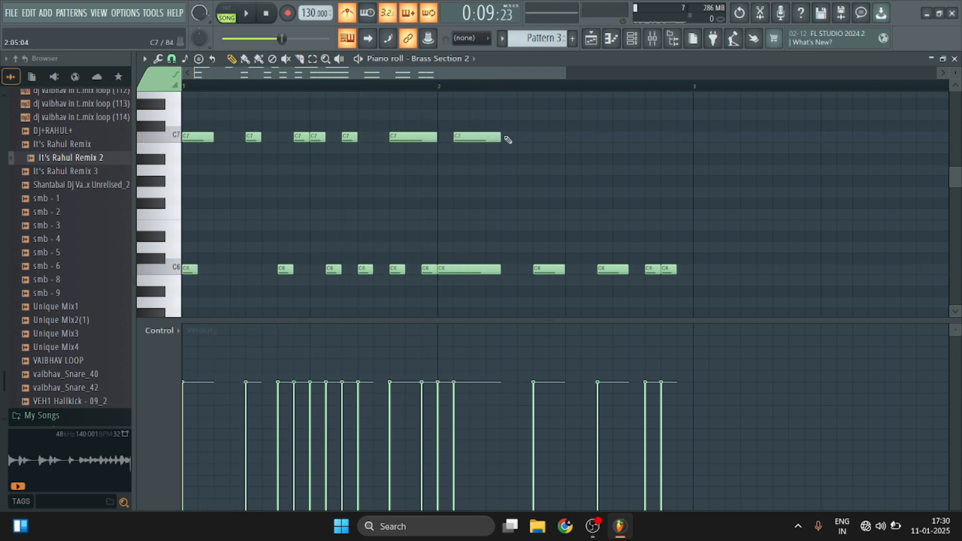
pyautogui.click(486, 138)
pyautogui.click(521, 137)
pyautogui.click(555, 138)
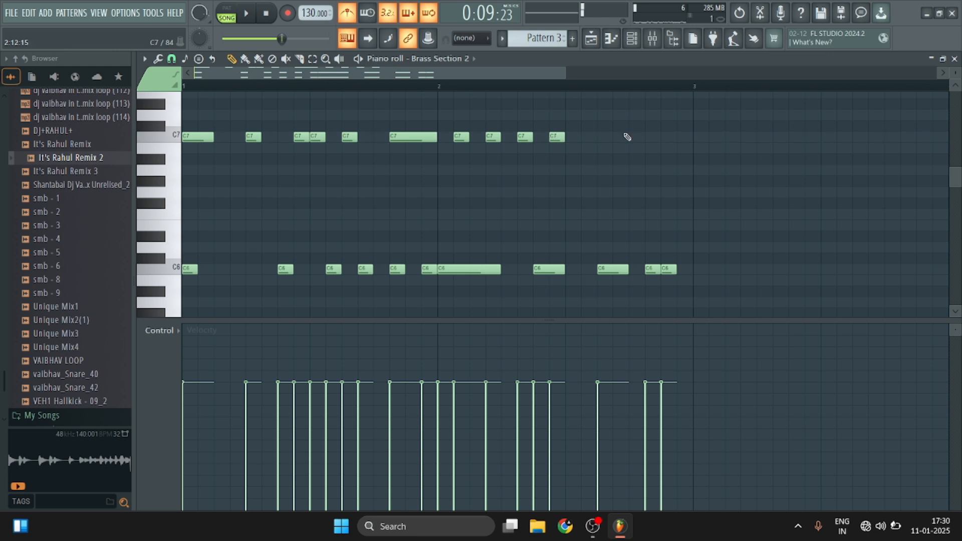
# Add three-step C7 notes at steps 10 and 14 of bar 2 and play the pattern.
pyautogui.click(584, 138)
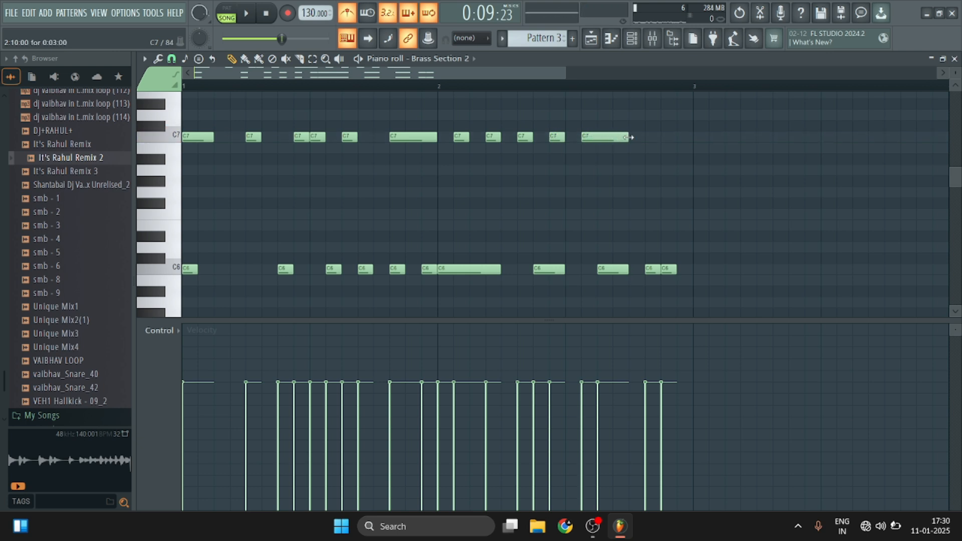
pyautogui.click(650, 138)
pyautogui.press('space')
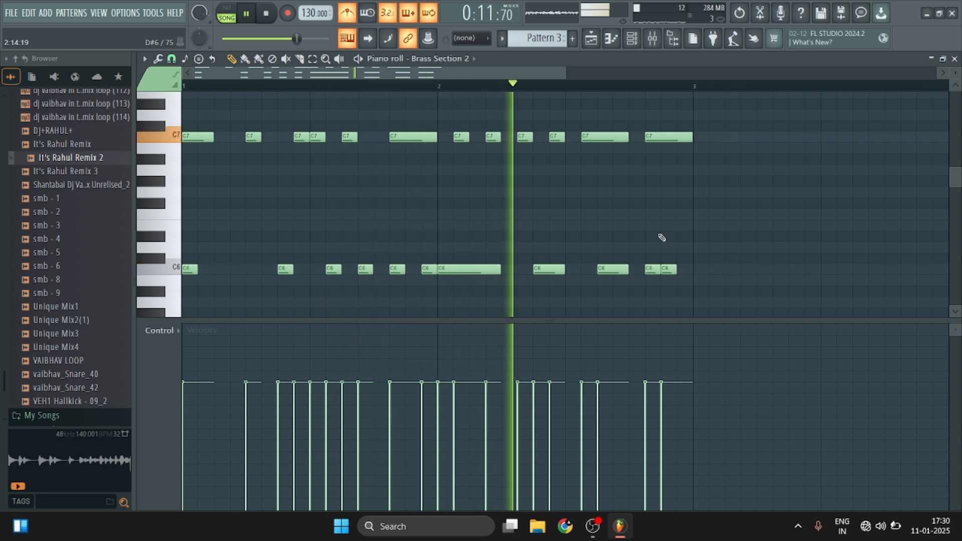
pyautogui.press('space')
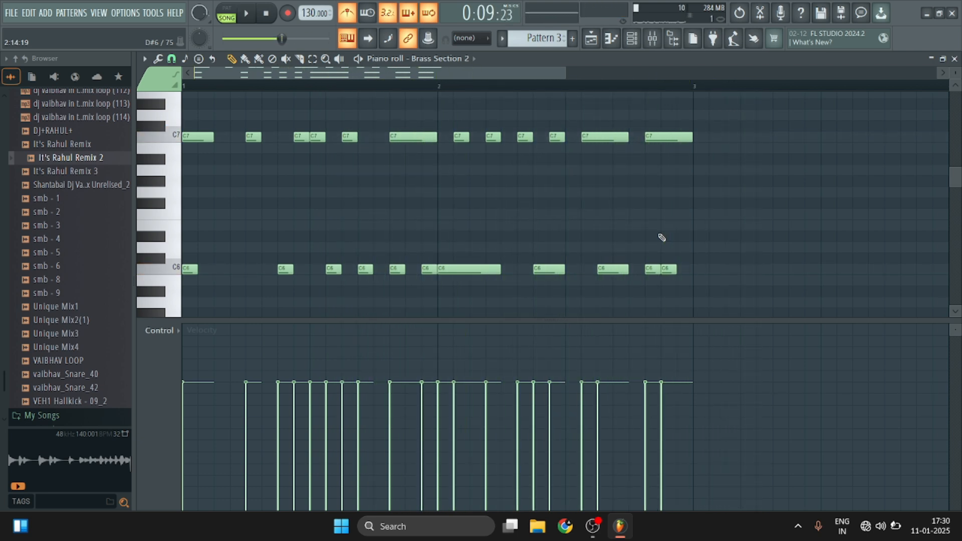
pyautogui.press('space')
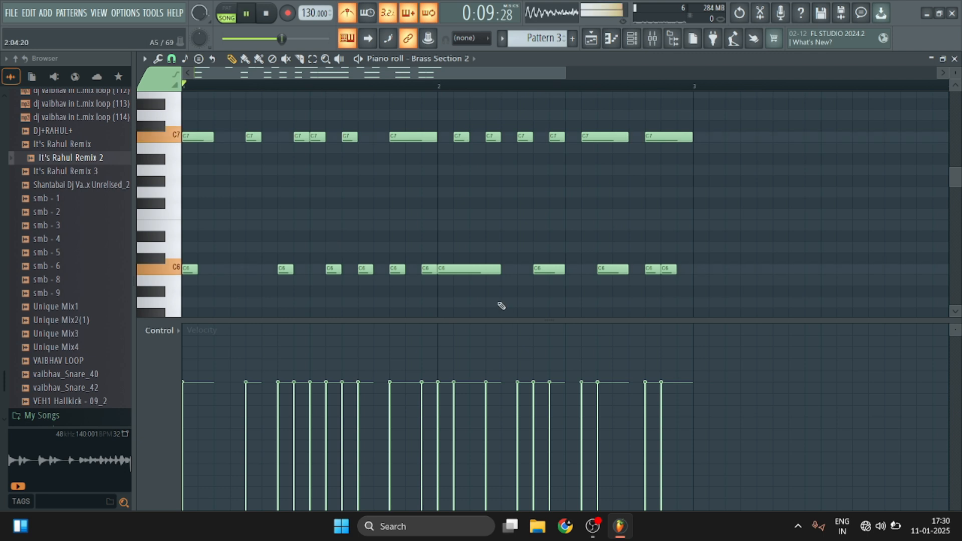
pyautogui.press('space')
# Delete the C7 note at step 8 of bar 1 and listen to the pattern.
pyautogui.rightClick(305, 136)
pyautogui.press('space')
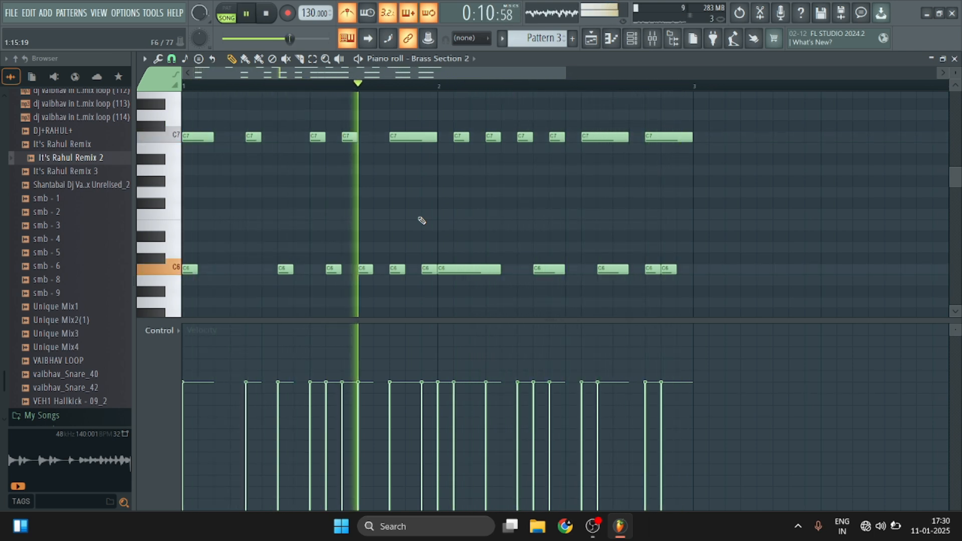
pyautogui.press('space')
pyautogui.press('space')
pyautogui.press('space')
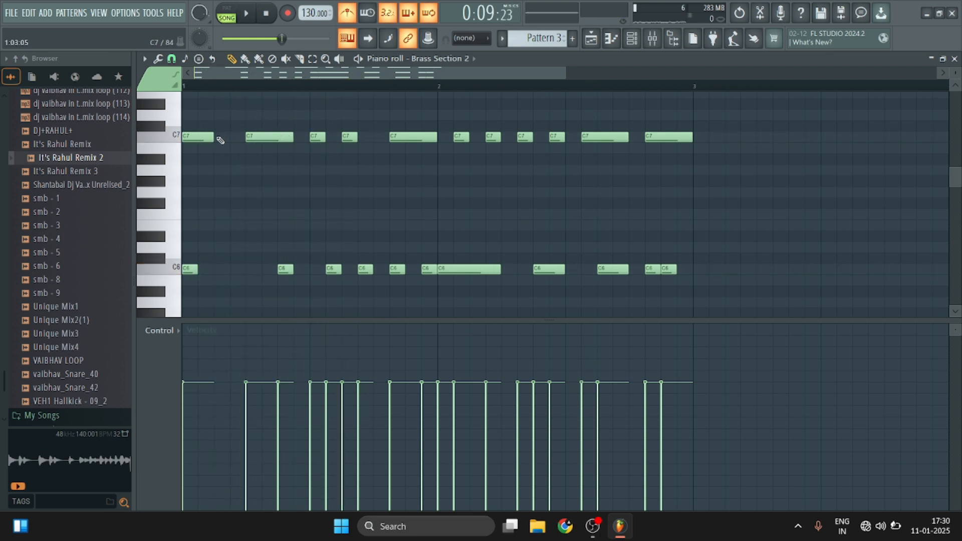
# Lengthen the C7 note at step 5 to three steps, shorten the first C7 note to one step, and play back.
pyautogui.press('space')
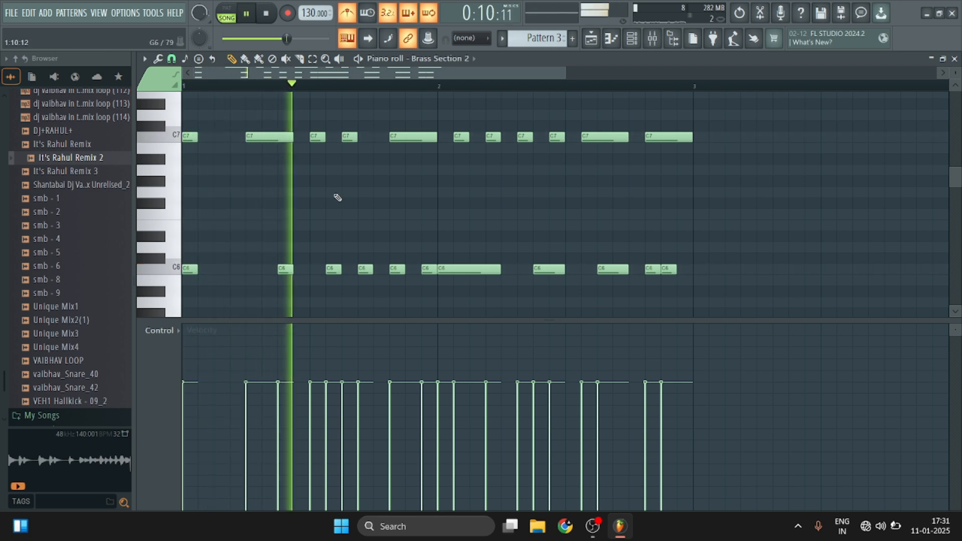
pyautogui.press('space')
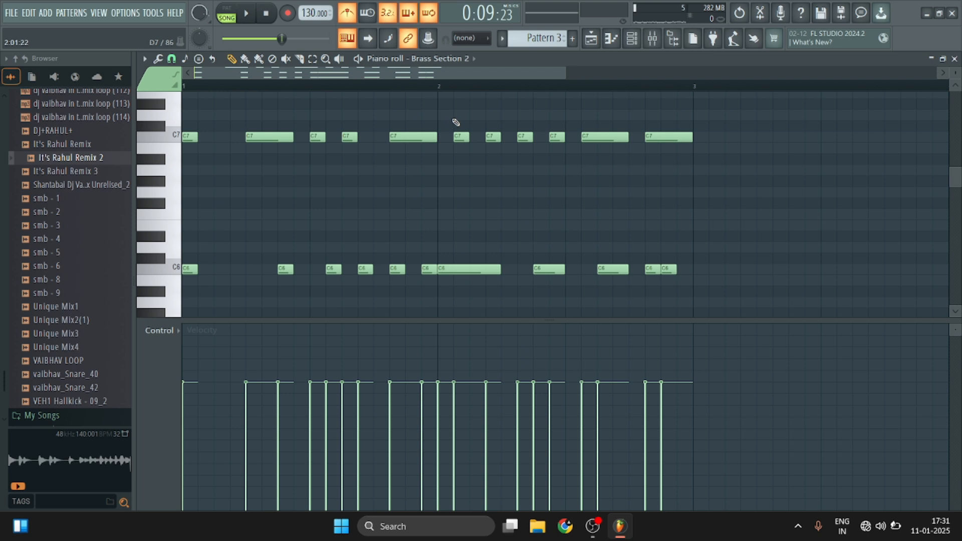
# Return to the playlist, unmute Track 4 and Track 7, and play Pattern 3 with the loops from bar 6.
pyautogui.click(955, 58)
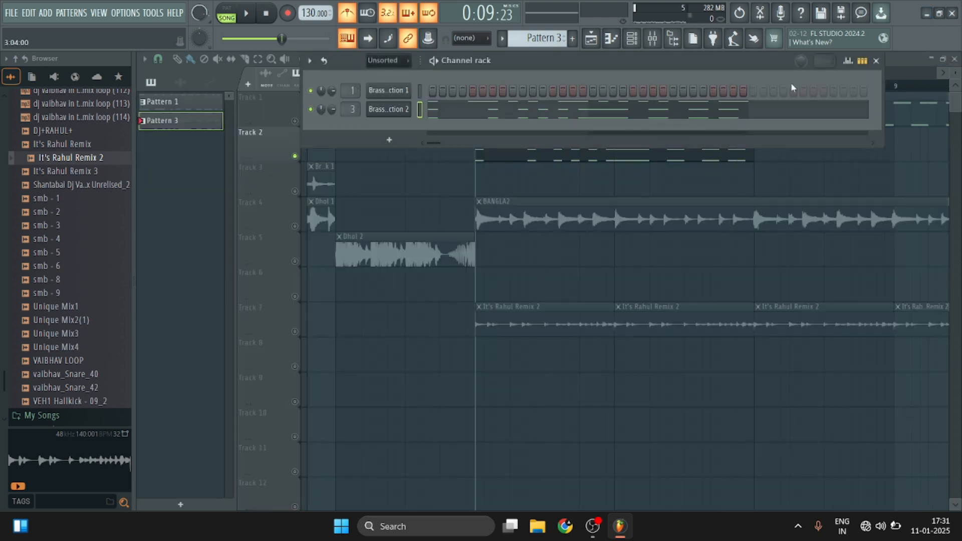
pyautogui.scroll(-5, 521, 95)
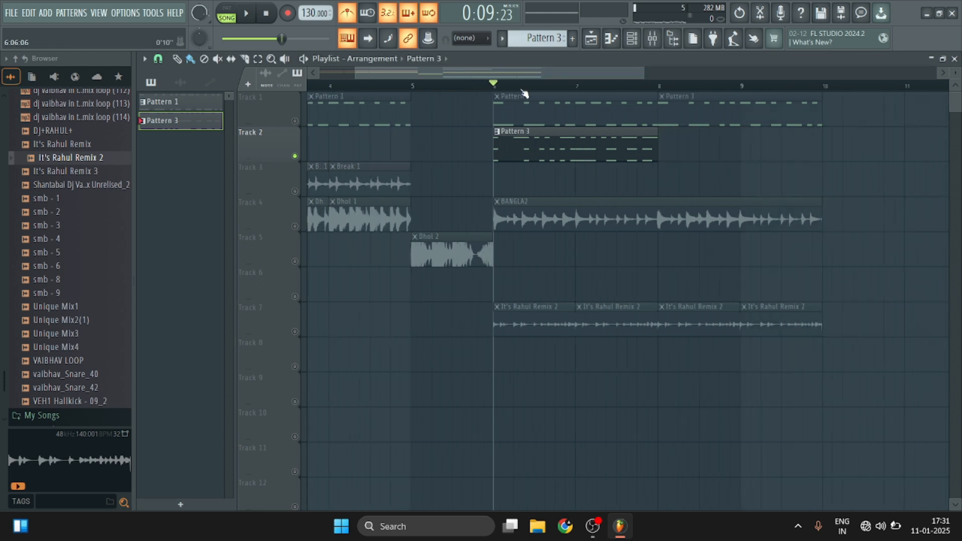
pyautogui.click(295, 226)
pyautogui.click(295, 332)
pyautogui.press('space')
pyautogui.scroll(3, 646, 86)
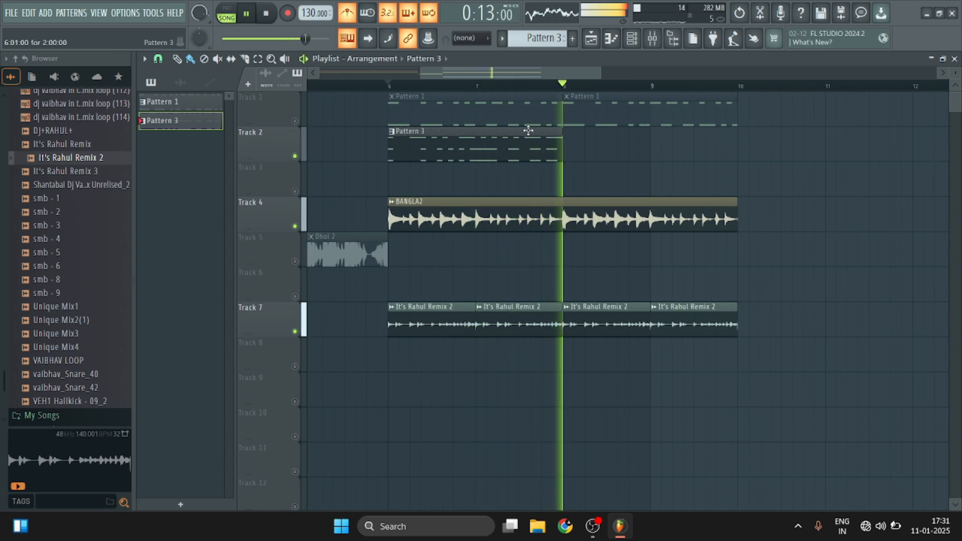
# Solo Track 2 and listen to Pattern 3 on its own from bar 6.
pyautogui.press('space')
pyautogui.rightClick(295, 155)
pyautogui.press('space')
pyautogui.press('space')
# Delete the C7 octave notes from Pattern 3's Brass Section 2 piano roll and return to the playlist.
pyautogui.doubleClick(429, 153)
pyautogui.scroll(5, 662, 180)
pyautogui.scroll(-2, 727, 190)
pyautogui.moveTo(675, 208); pyautogui.dragTo(237, 194)
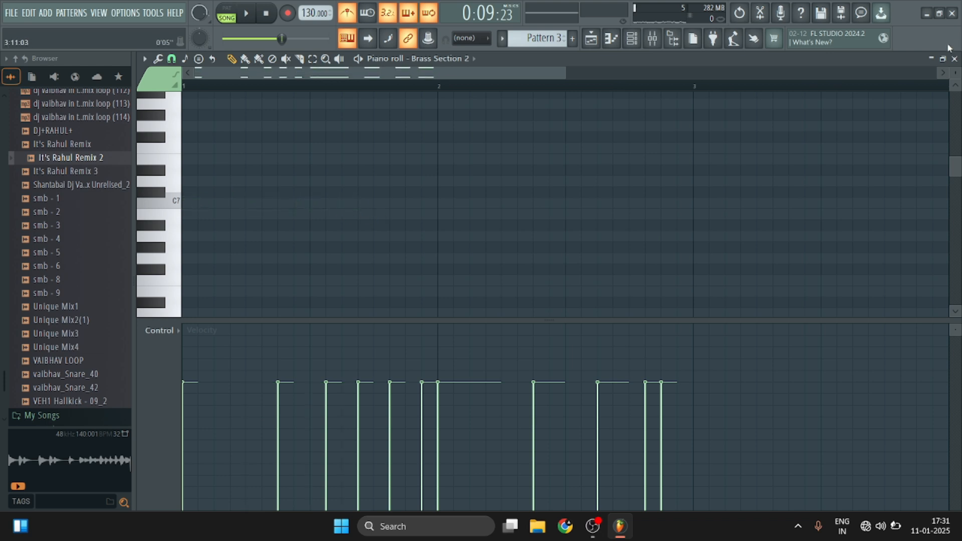
pyautogui.click(953, 59)
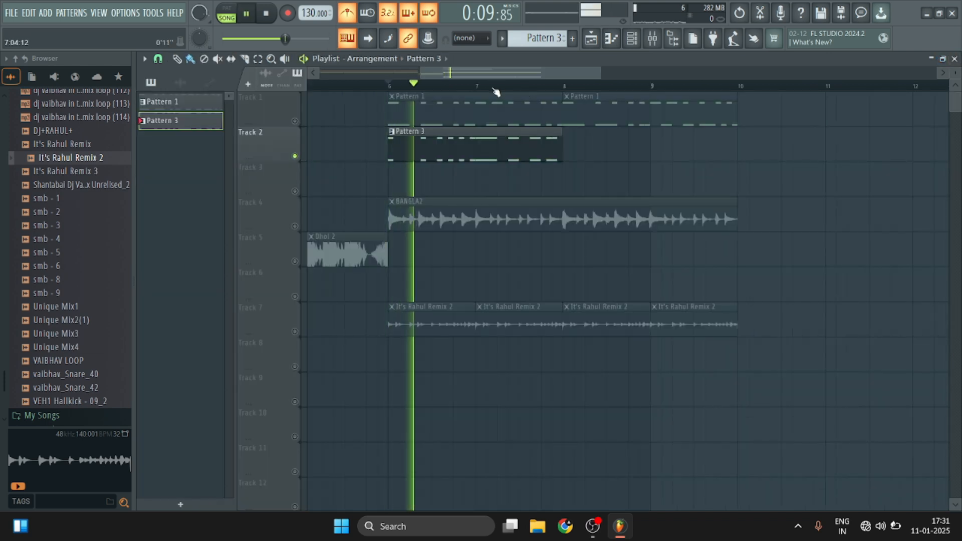
# Unmute Track 4 and play Pattern 3 together with the BANGLA2 loop.
pyautogui.click(294, 226)
pyautogui.press('space')
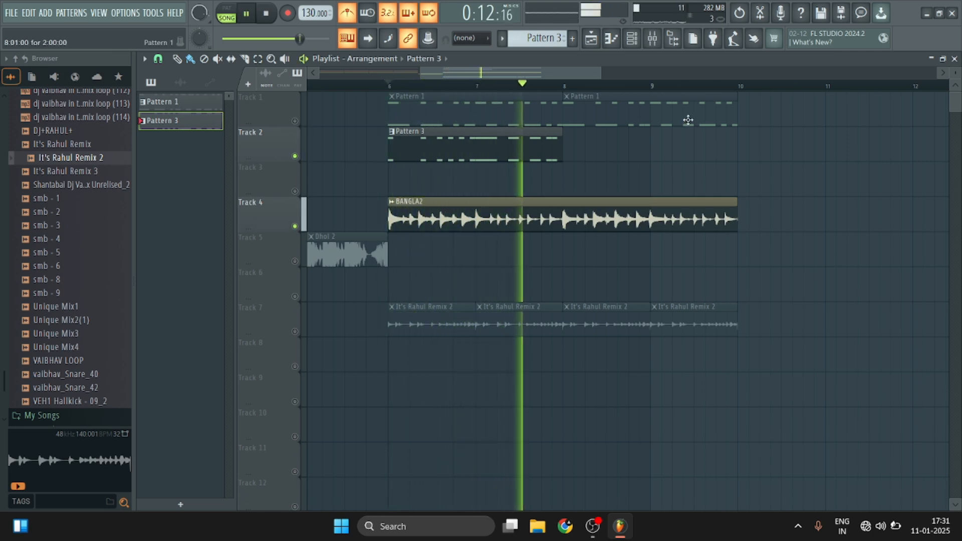
pyautogui.press('space')
# Place a second Pattern 3 clip at bar 8 on Track 2, unmute Track 1, and play from bar 6.
pyautogui.click(570, 148)
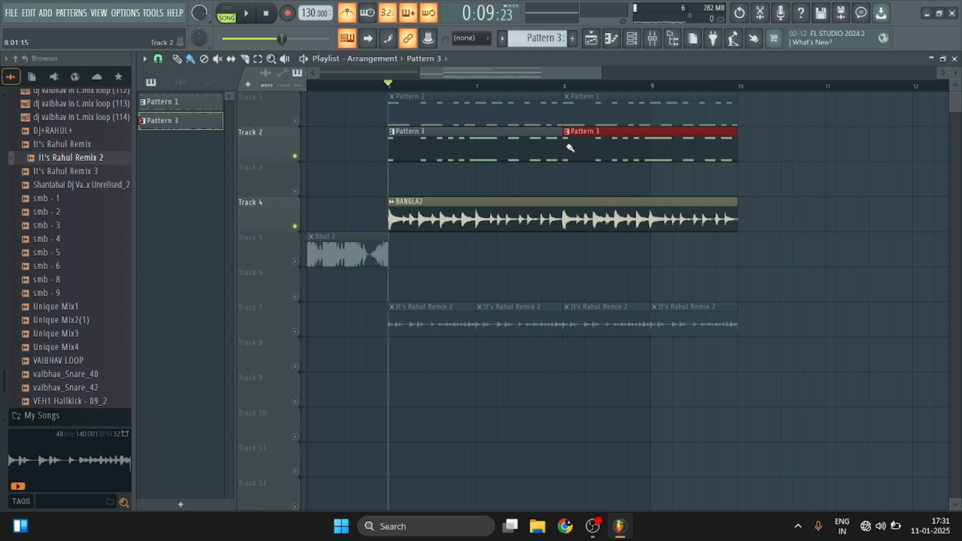
pyautogui.click(295, 120)
pyautogui.press('space')
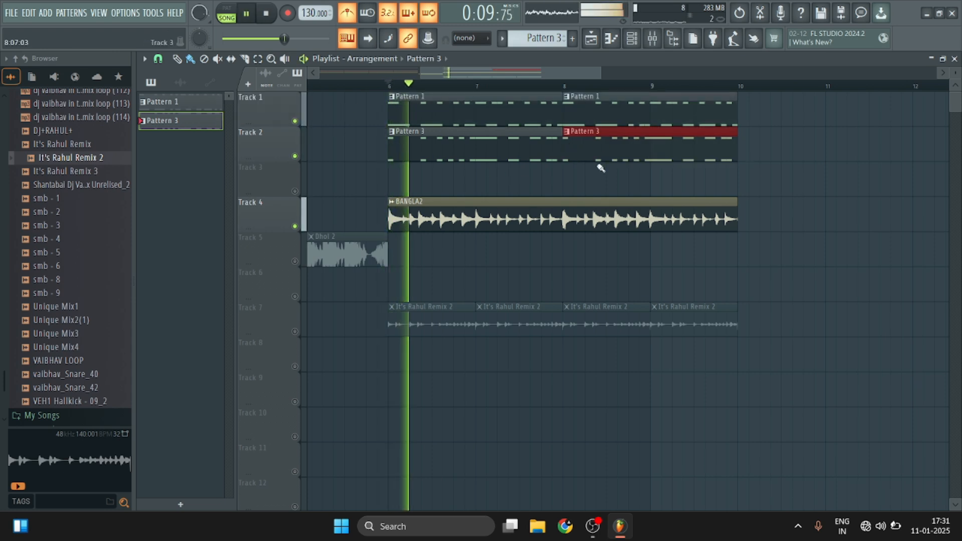
pyautogui.scroll(-3, 549, 87)
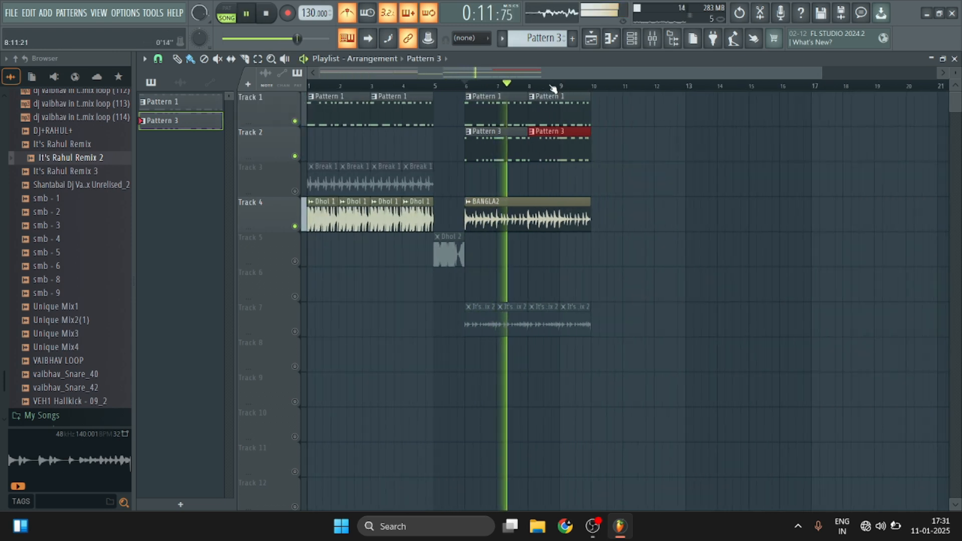
pyautogui.scroll(-1, 511, 90)
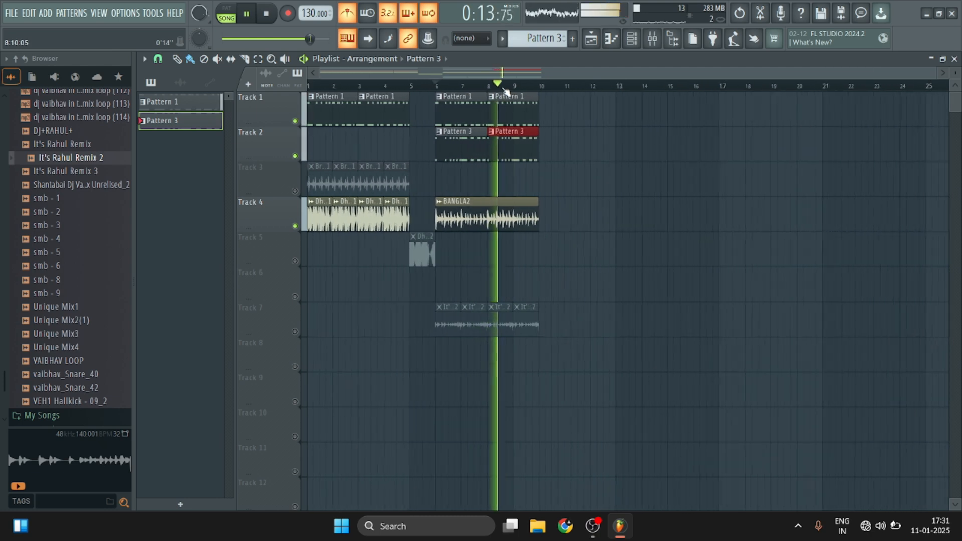
pyautogui.press('space')
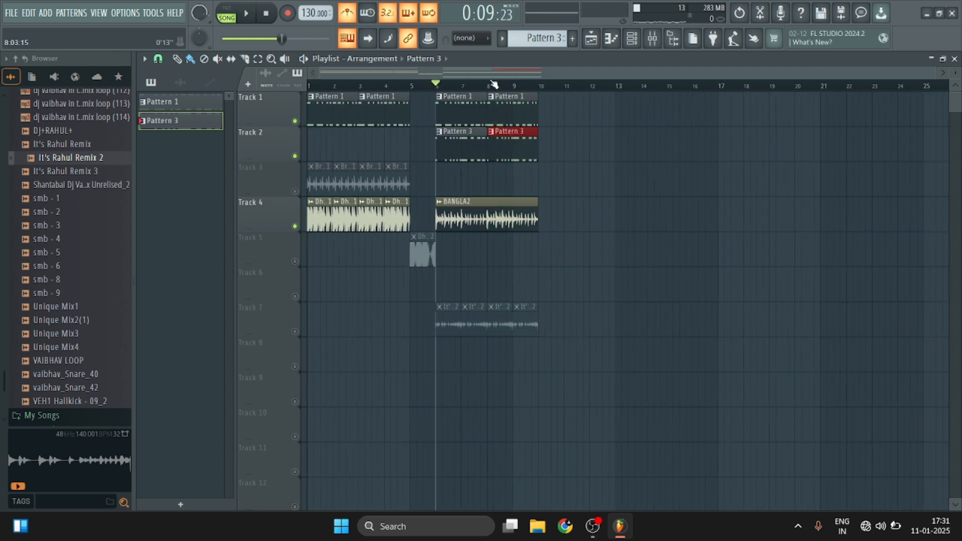
# Mute Track 2 and listen to Pattern 1 with the BANGLA2 loop from bar 6.
pyautogui.scroll(2, 494, 86)
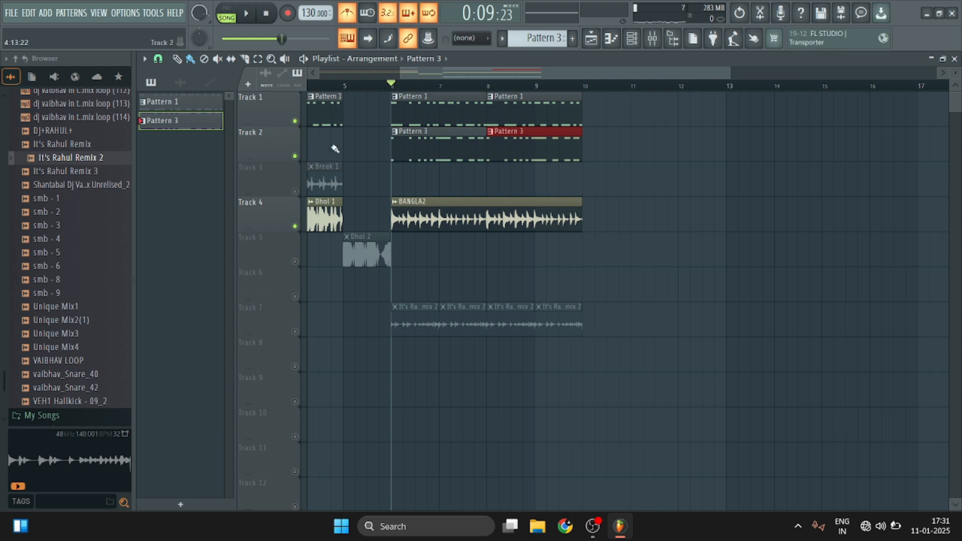
pyautogui.click(297, 156)
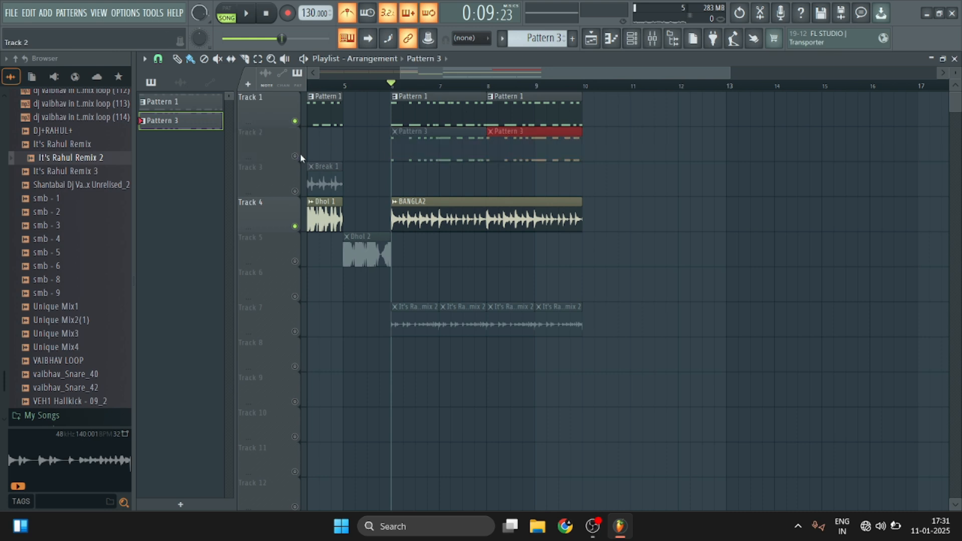
pyautogui.press('space')
pyautogui.scroll(2, 450, 86)
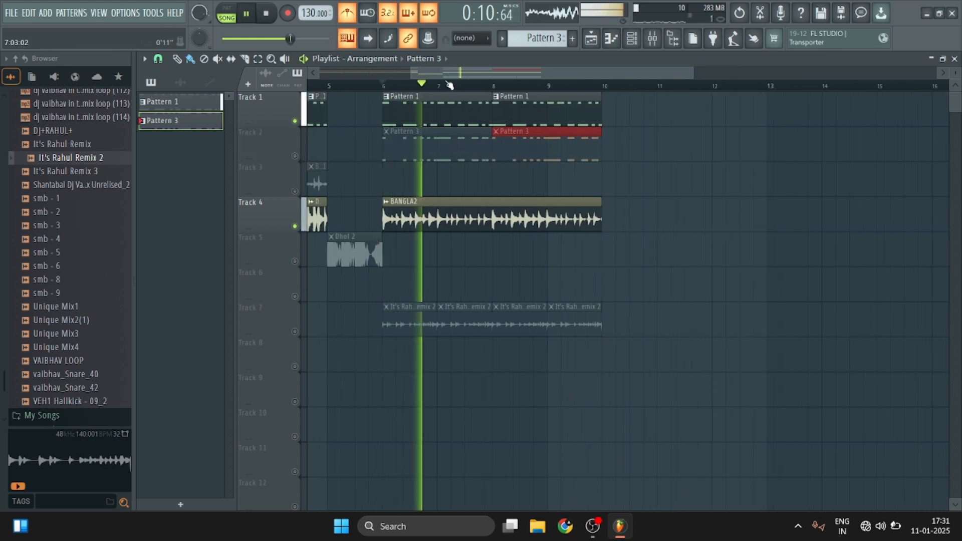
pyautogui.press('space')
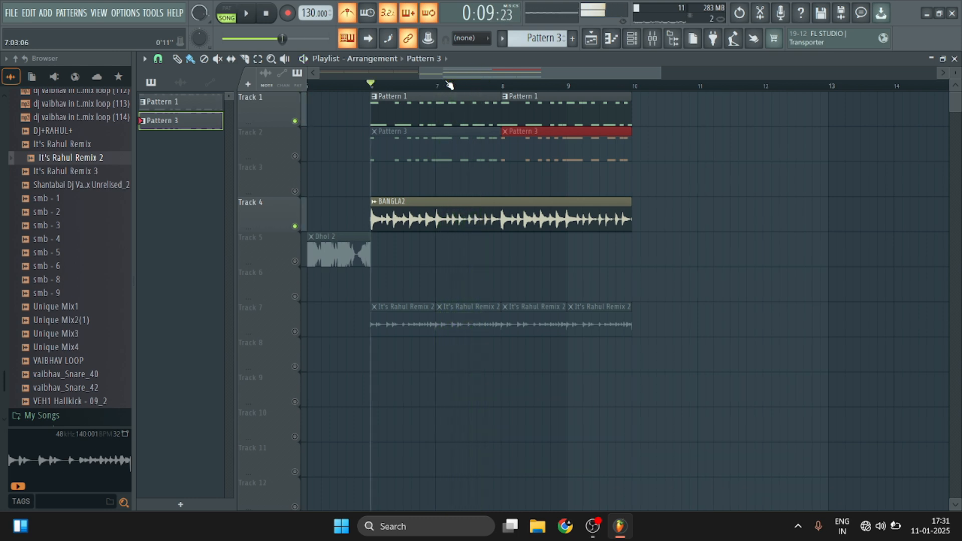
# Mute Track 1, unmute Track 2, listen to Pattern 3 with BANGLA2, and turn Track 1 back on.
pyautogui.click(295, 120)
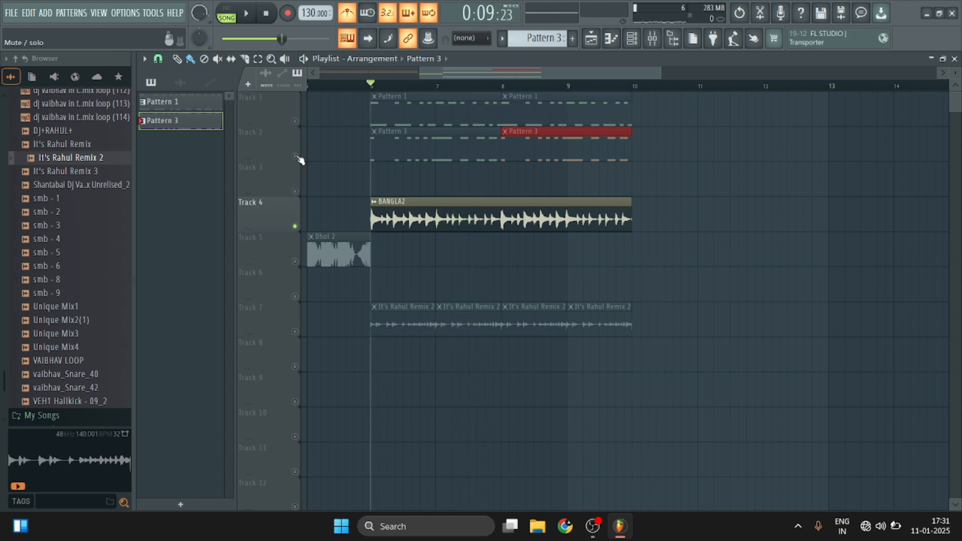
pyautogui.click(295, 156)
pyautogui.press('space')
pyautogui.scroll(-2, 579, 87)
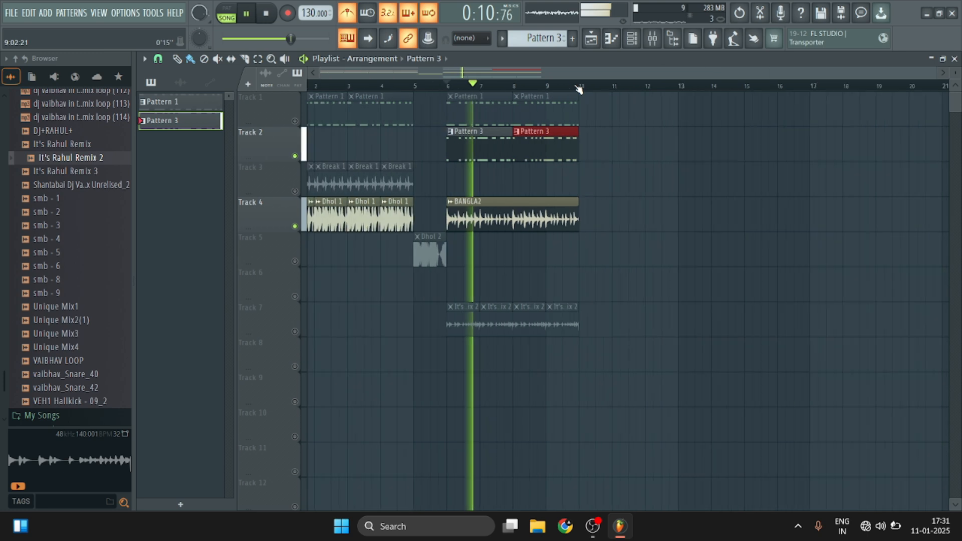
pyautogui.scroll(-2, 579, 87)
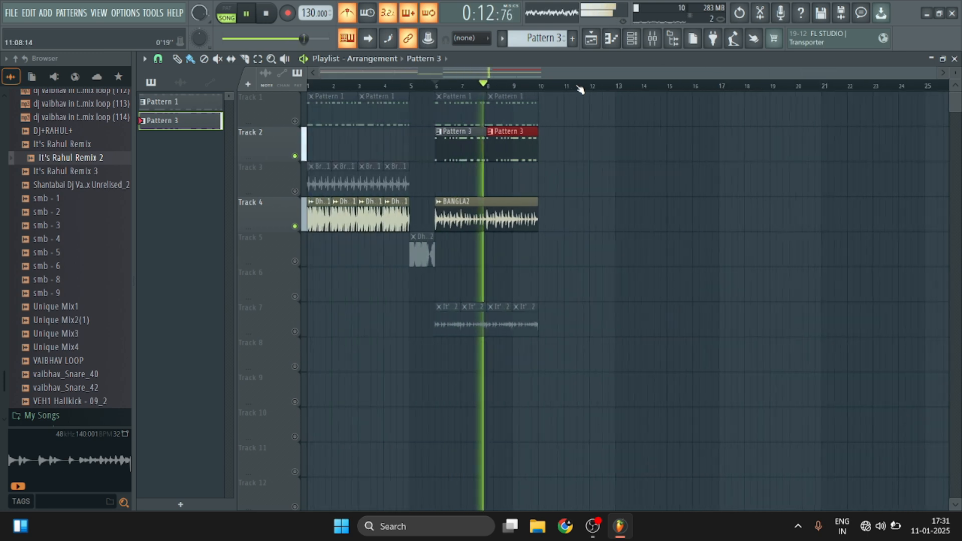
pyautogui.press('space')
pyautogui.scroll(3, 391, 87)
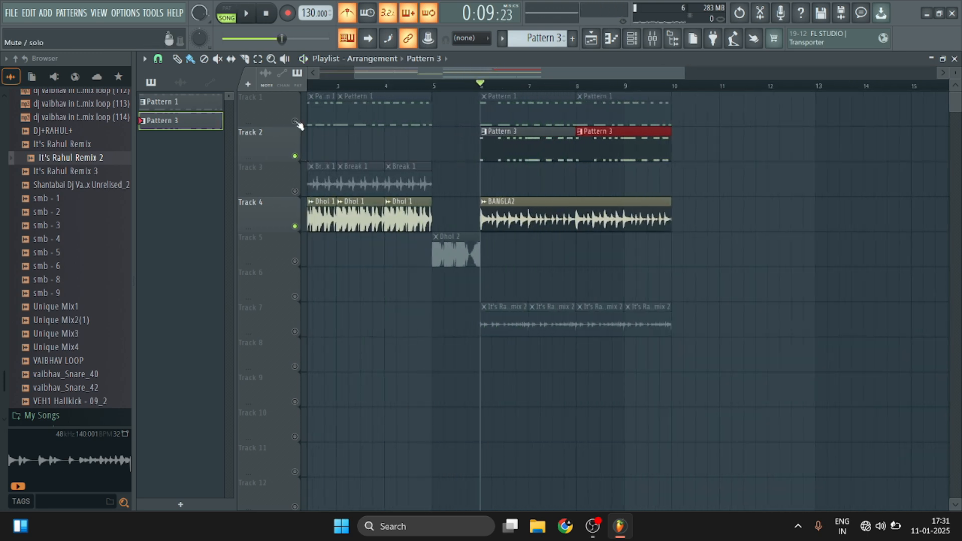
pyautogui.click(295, 122)
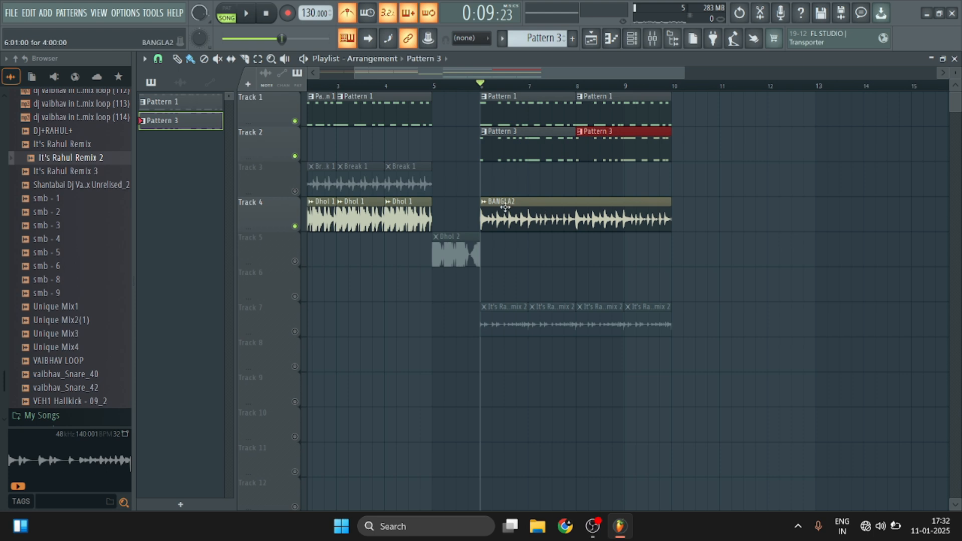
# Listen to Pattern 3 on Track 2 with the BANGLA2 loop on Track 4, and turn all tracks back on.
pyautogui.rightClick(295, 156)
pyautogui.press('space')
pyautogui.click(295, 226)
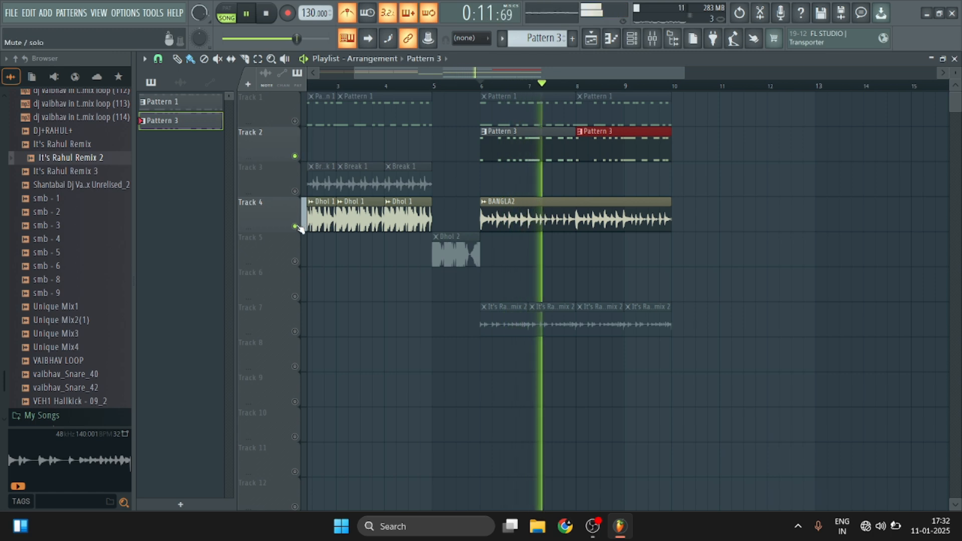
pyautogui.rightClick(295, 226)
pyautogui.press('space')
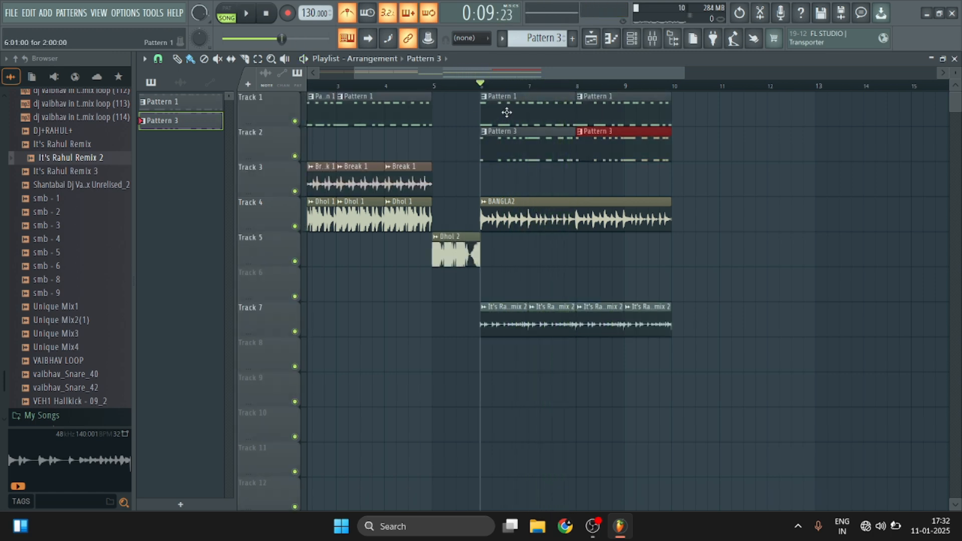
# Delete the Pattern 1 clips at bars 6 and 8 on Track 1 and move both Pattern 3 clips up into their places.
pyautogui.rightClick(506, 112)
pyautogui.rightClick(640, 115)
pyautogui.moveTo(523, 133); pyautogui.dragTo(524, 101)
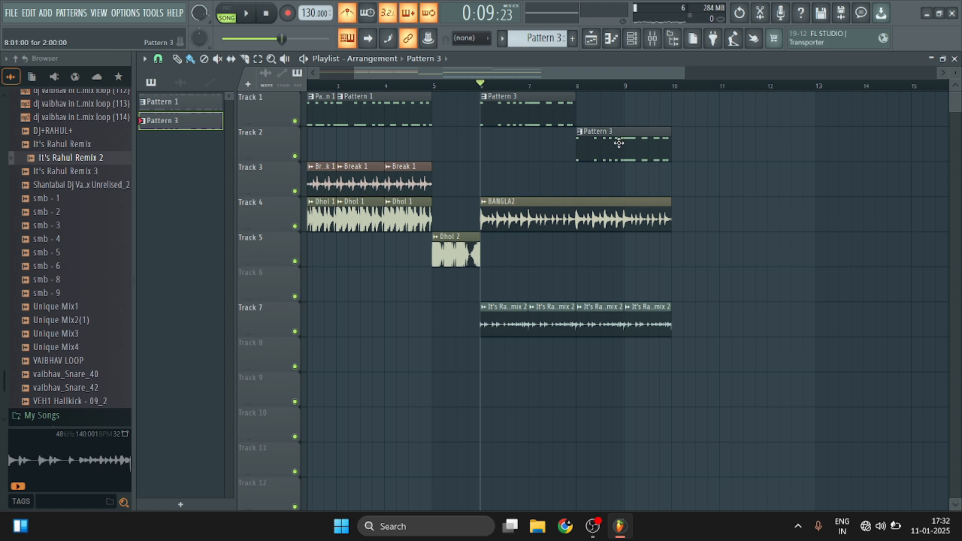
pyautogui.moveTo(619, 143); pyautogui.dragTo(621, 104)
# Play the arrangement from bar 1 through bar 8, checking the Break 1 clip's settings during playback.
pyautogui.scroll(-2, 672, 90)
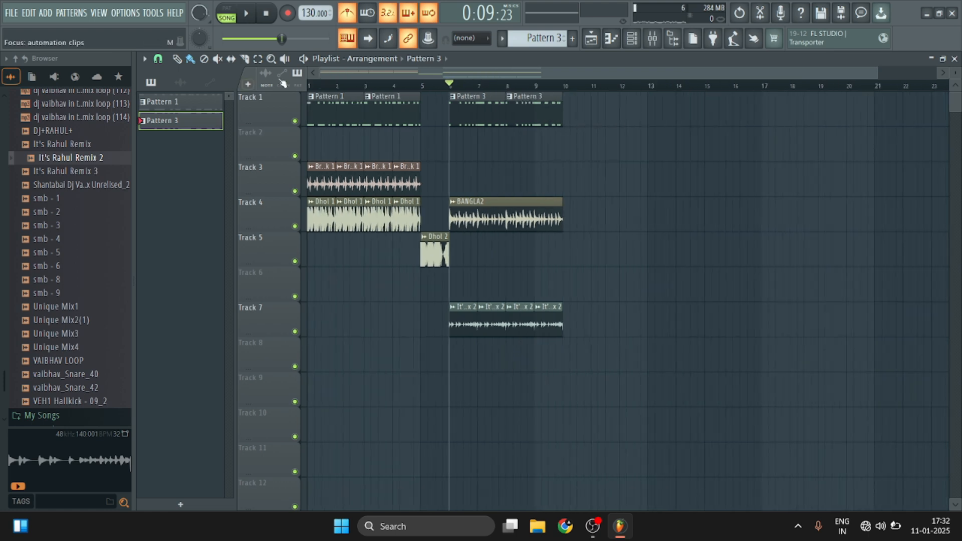
pyautogui.click(309, 86)
pyautogui.press('space')
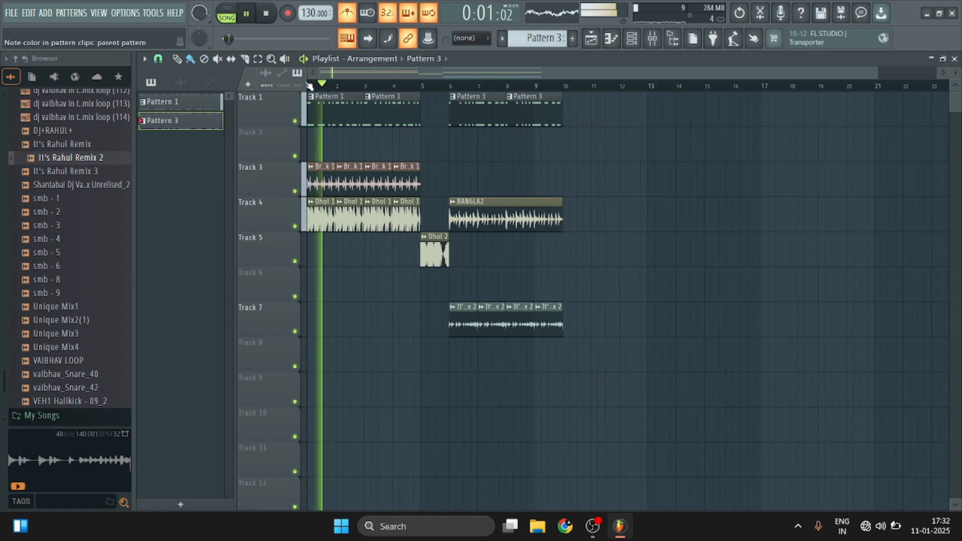
pyautogui.doubleClick(357, 183)
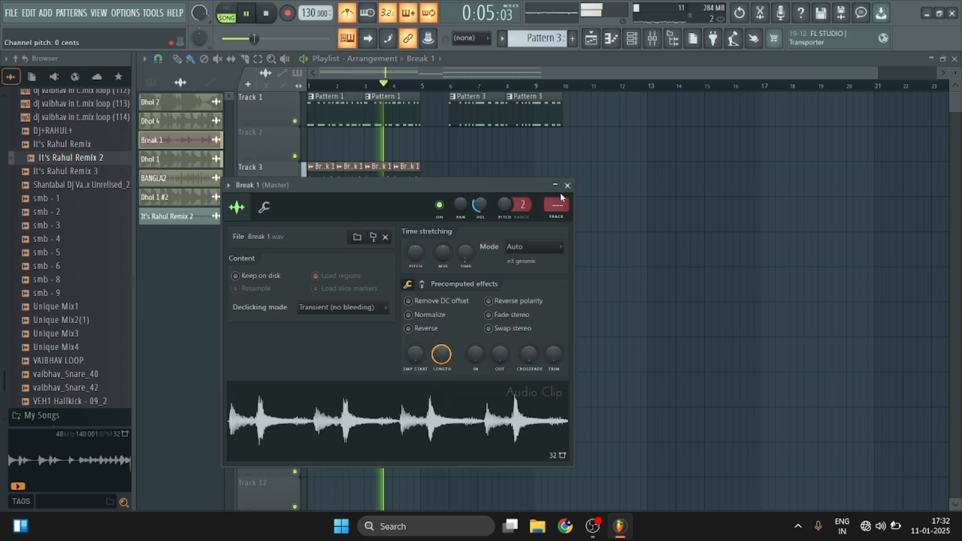
pyautogui.click(567, 186)
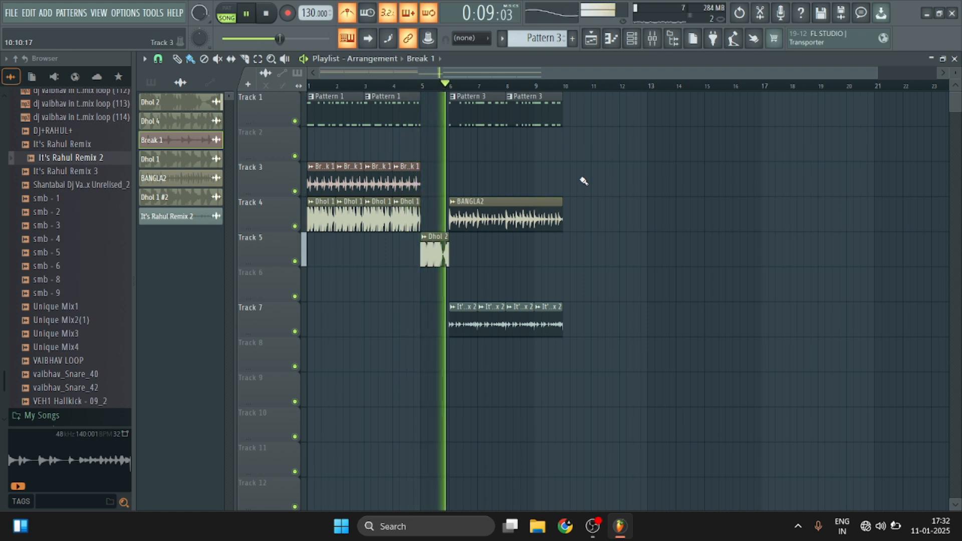
pyautogui.scroll(3, 475, 86)
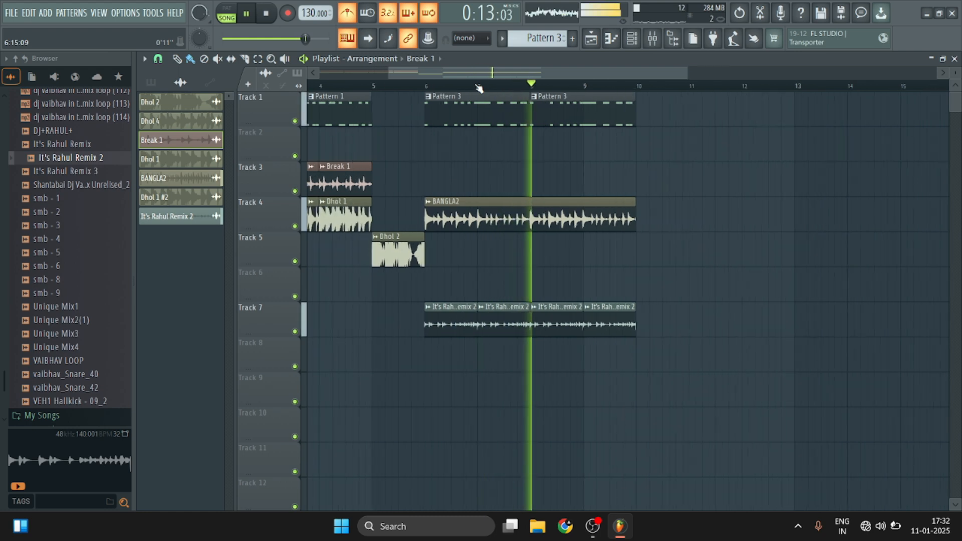
pyautogui.scroll(1, 479, 89)
pyautogui.press('space')
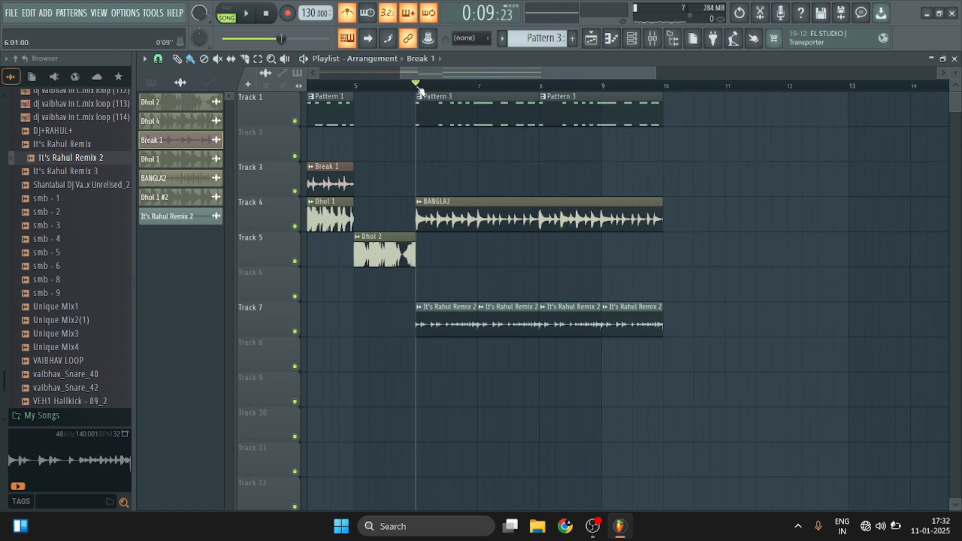
# Select the time range of bars 6 to 9 in the playlist and add a BooBass instrument channel.
pyautogui.moveTo(417, 88); pyautogui.dragTo(678, 106)
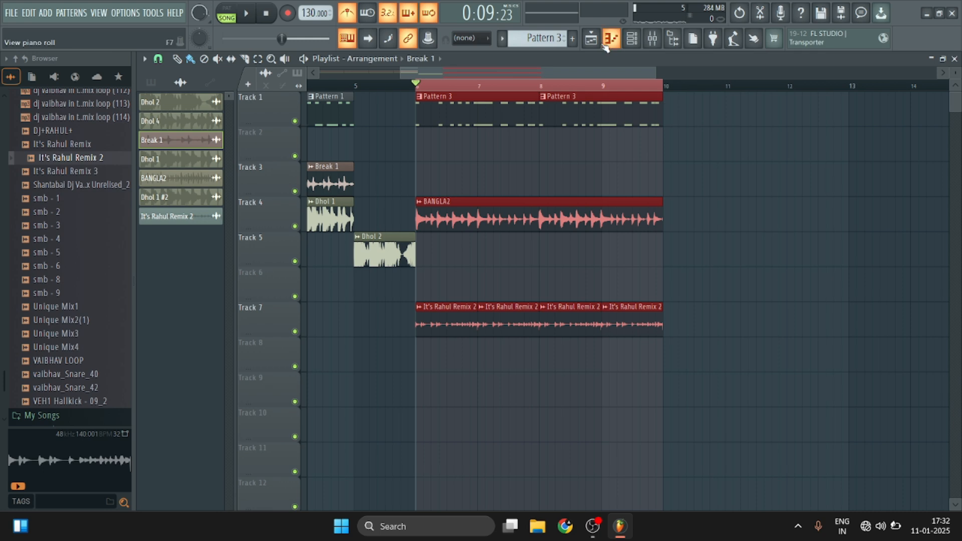
pyautogui.click(633, 39)
pyautogui.click(390, 231)
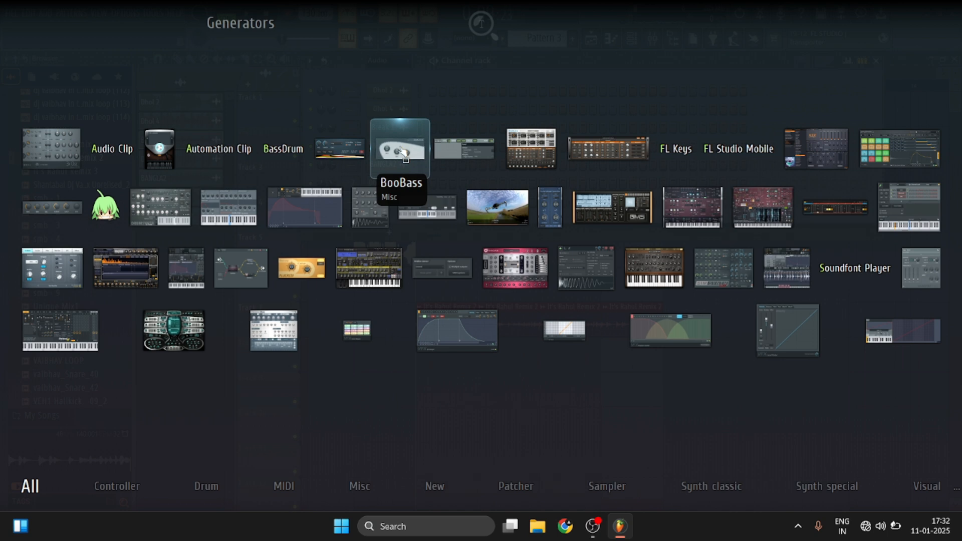
pyautogui.click(403, 152)
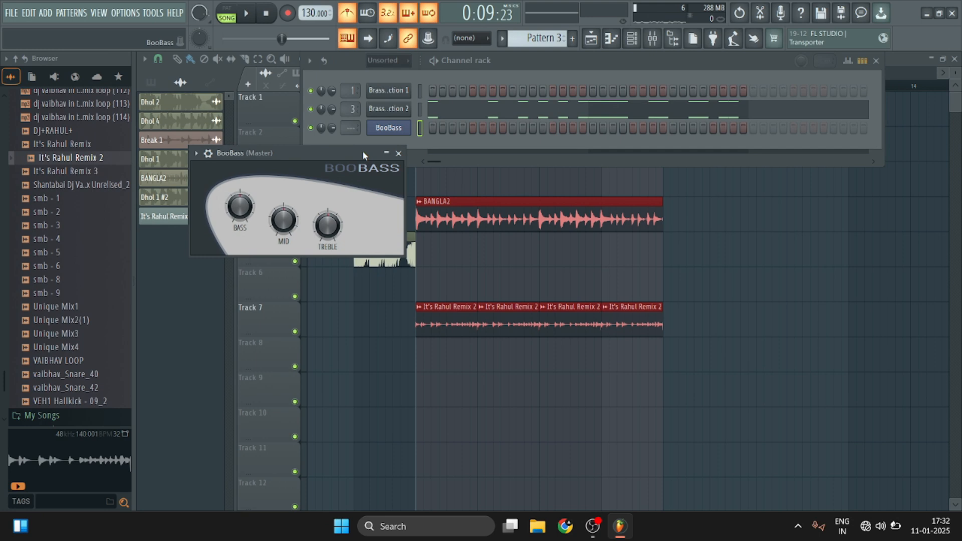
# Route the BooBass channel to mixer track 4 and create a new empty Pattern 4.
pyautogui.press('F9')
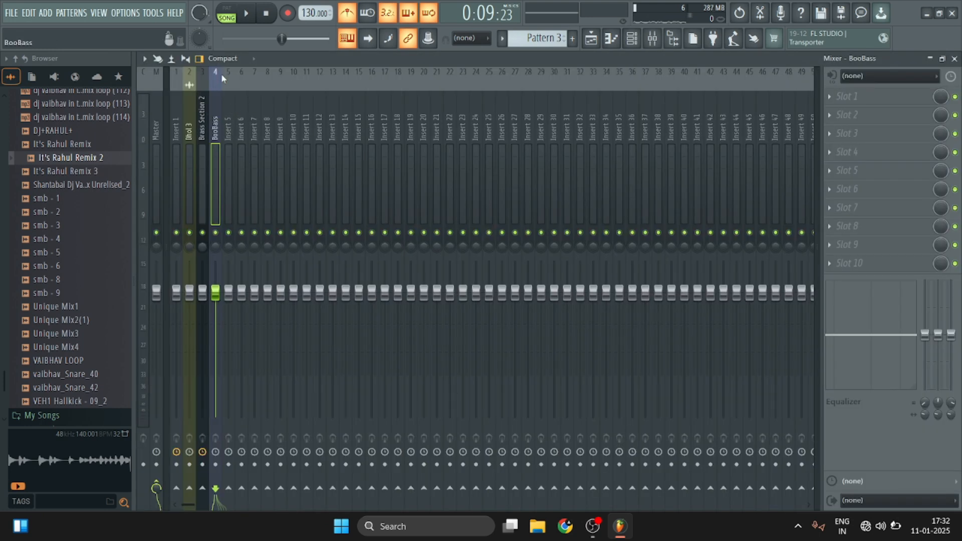
pyautogui.scroll(-1, 546, 35)
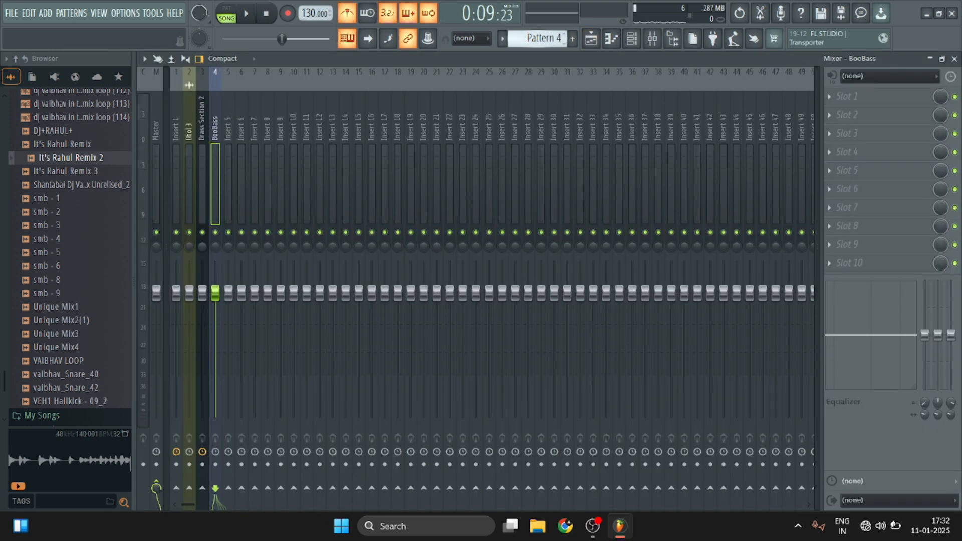
pyautogui.click(955, 59)
# Place a Pattern 4 clip at bar 6 on Track 2 and mute Tracks 4, 5 and 7.
pyautogui.moveTo(588, 181); pyautogui.dragTo(451, 146)
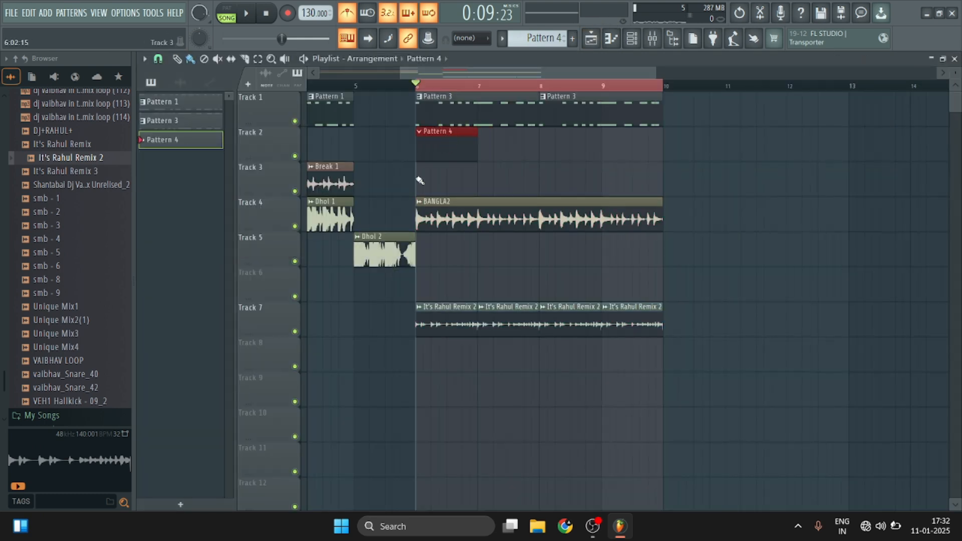
pyautogui.click(295, 226)
pyautogui.click(294, 261)
pyautogui.click(295, 331)
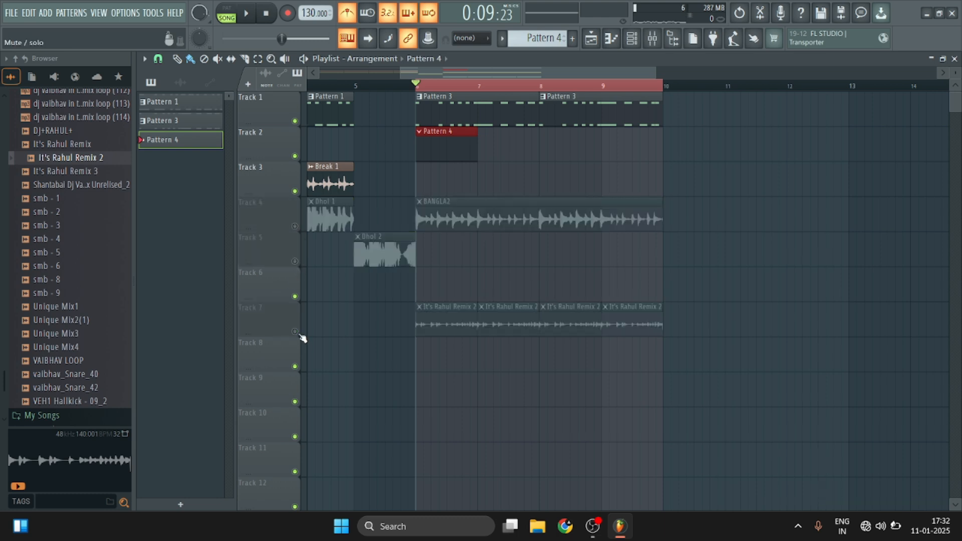
# Open the piano roll of the BooBass channel for Pattern 4.
pyautogui.scroll(3, 504, 72)
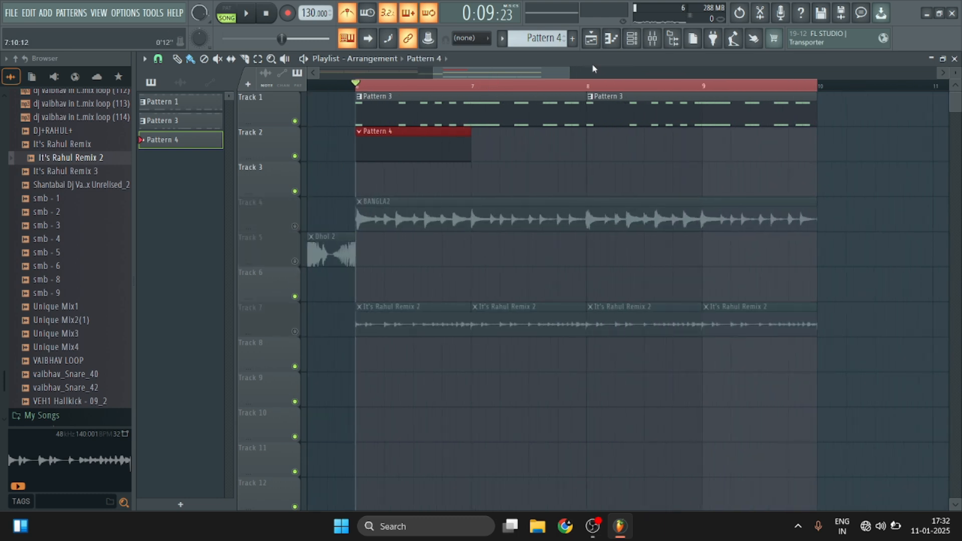
pyautogui.click(631, 40)
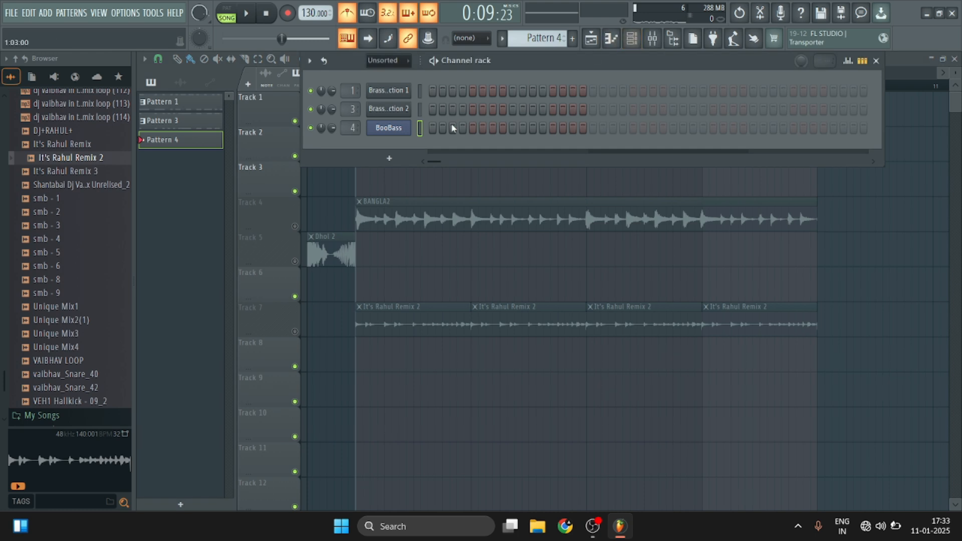
pyautogui.rightClick(396, 132)
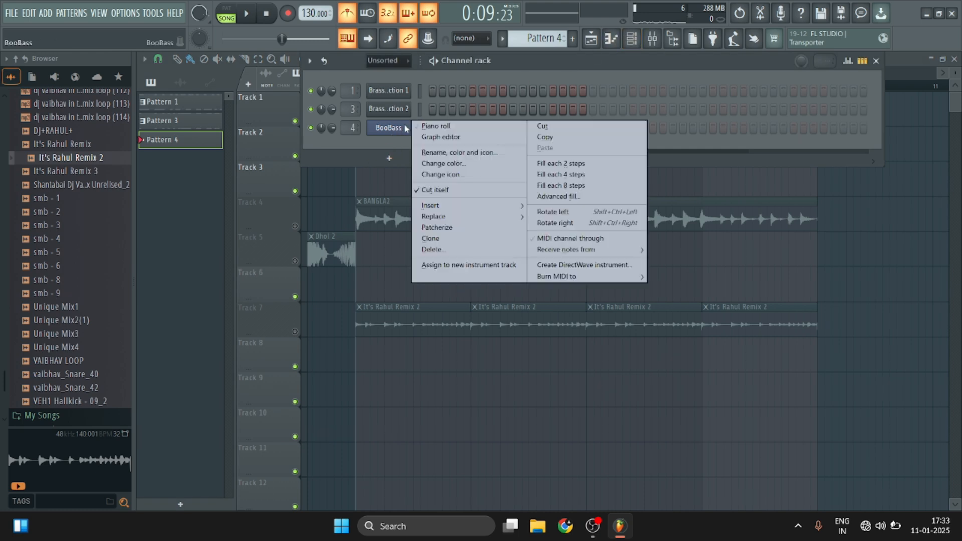
pyautogui.click(449, 128)
pyautogui.moveTo(184, 200); pyautogui.dragTo(168, 268)
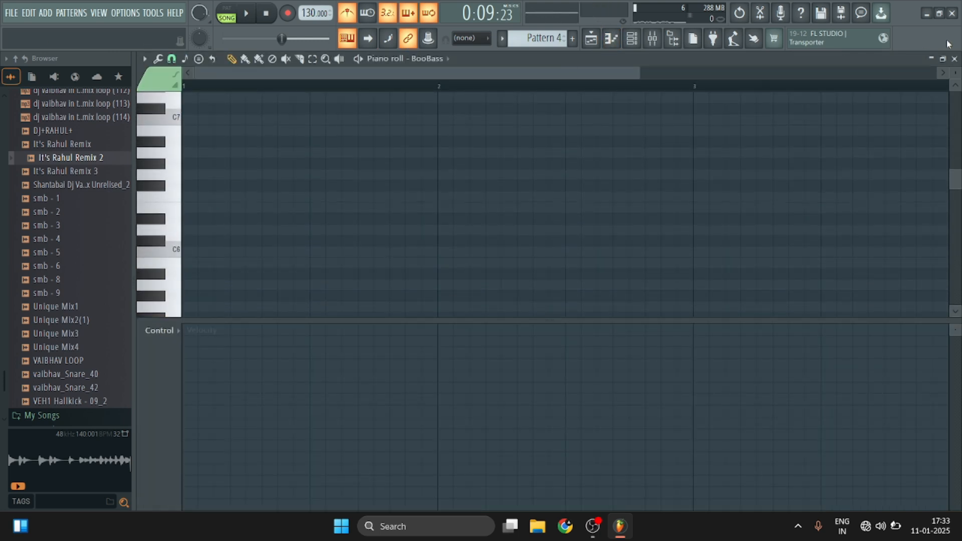
# Inspect the BooBass tone controls and bring the piano roll keyboard around C5 into view.
pyautogui.click(632, 38)
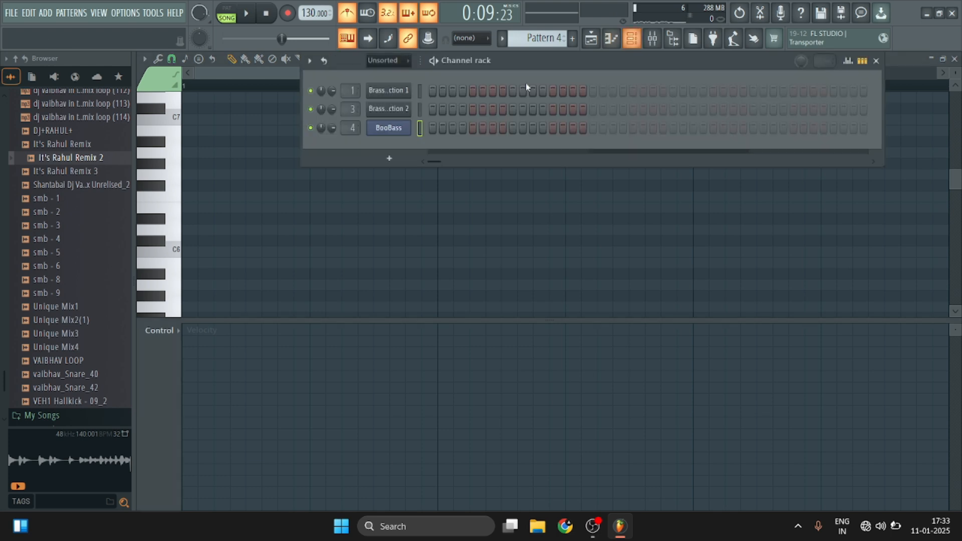
pyautogui.click(384, 134)
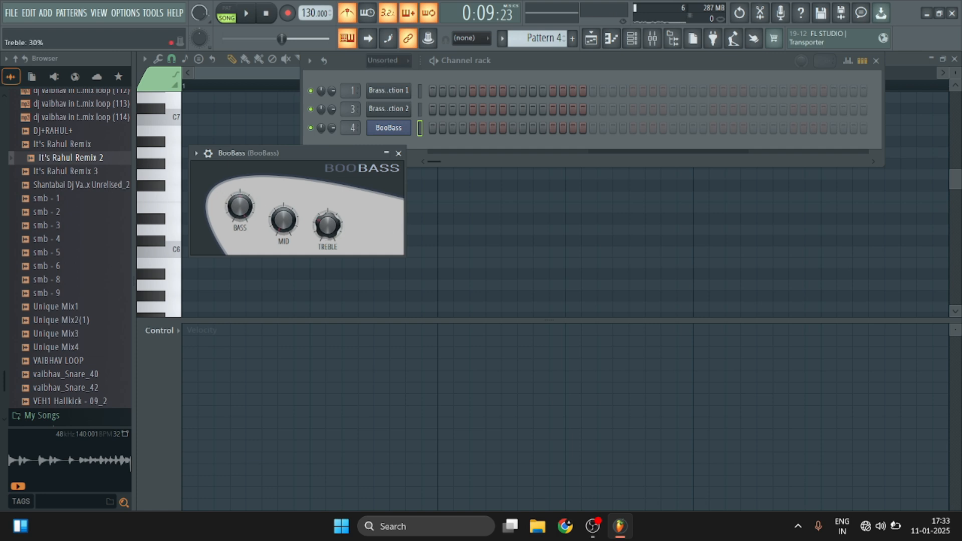
pyautogui.click(876, 61)
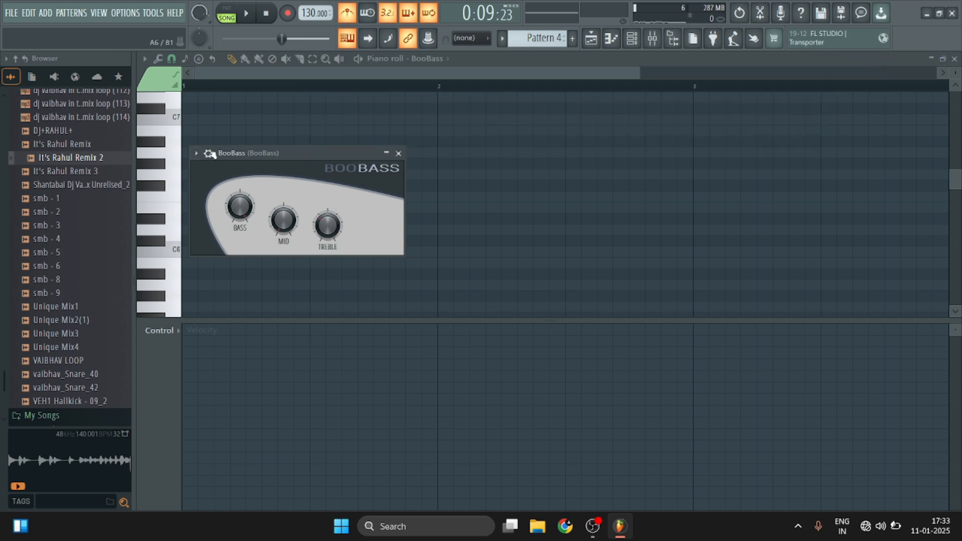
pyautogui.moveTo(166, 156); pyautogui.dragTo(226, 89)
pyautogui.moveTo(150, 164); pyautogui.dragTo(173, 230)
# Draw a C5 note at bar 1, stretch it to one full bar, and play it against the brass pattern.
pyautogui.click(189, 228)
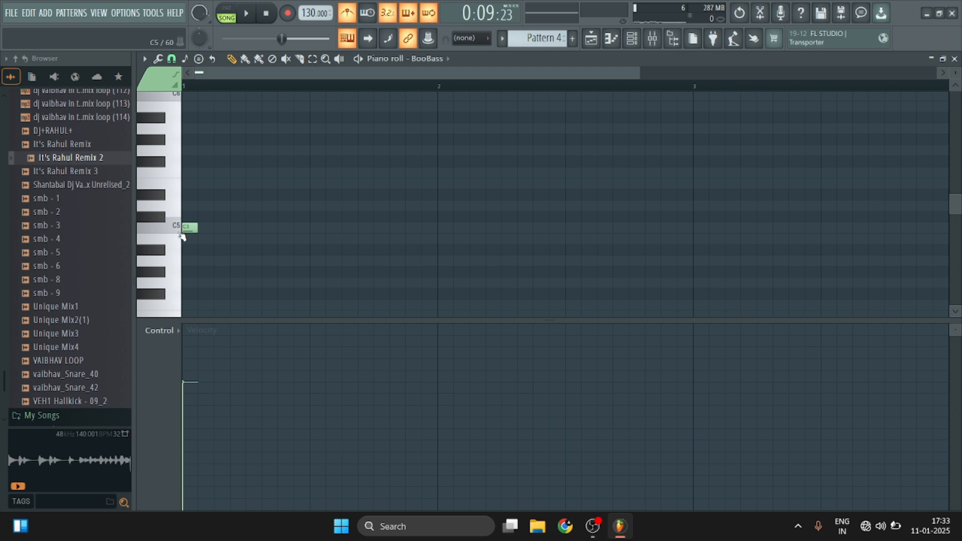
pyautogui.moveTo(199, 228); pyautogui.dragTo(401, 256)
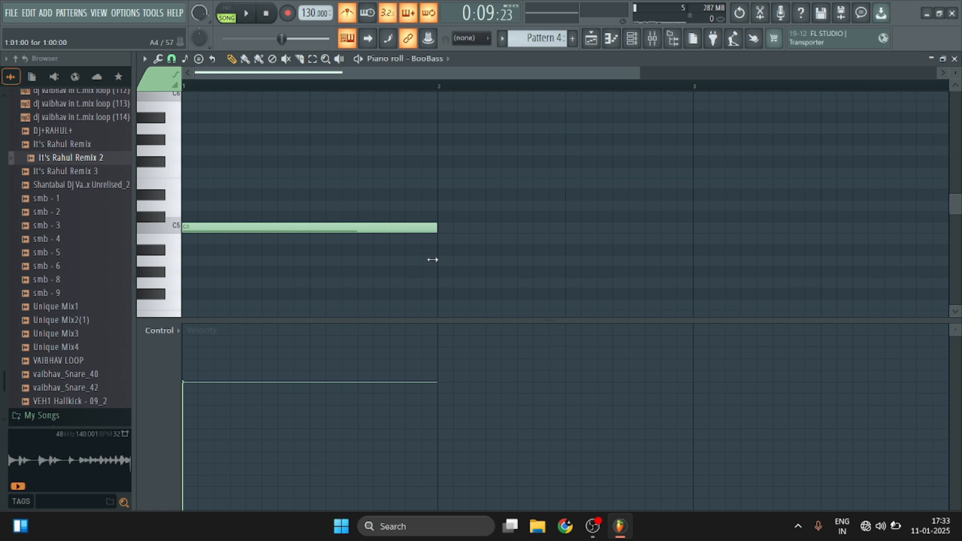
pyautogui.press('space')
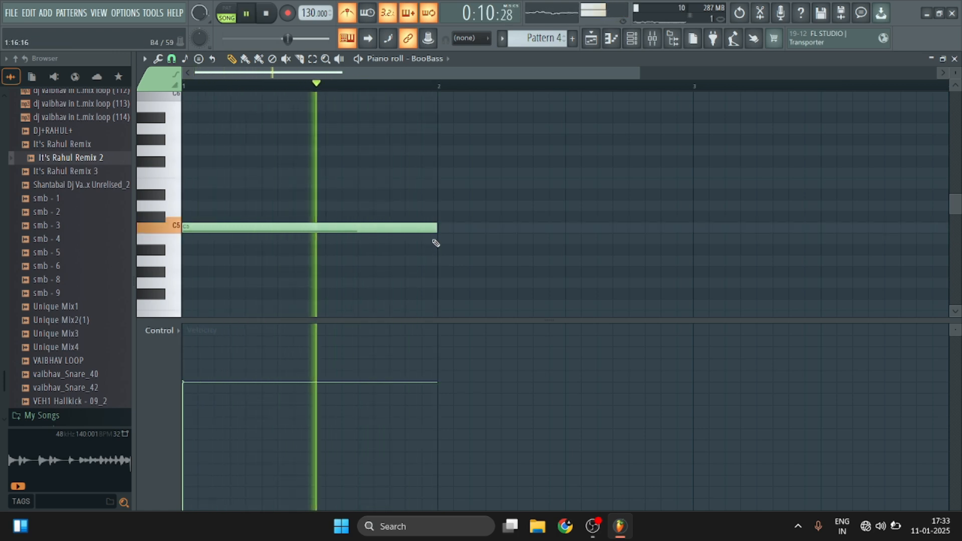
pyautogui.press('space')
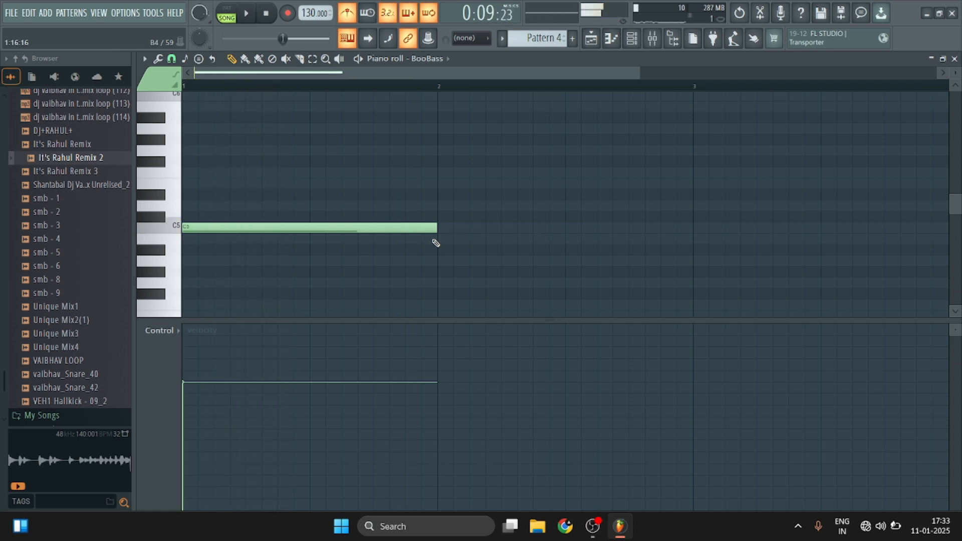
# Add a second one-bar note at bar 1, move it to E5, and play it together with C5.
pyautogui.click(189, 205)
pyautogui.moveTo(210, 206)
pyautogui.mouseDown()
pyautogui.moveTo(212, 169)
pyautogui.moveTo(203, 206)
pyautogui.mouseUp()
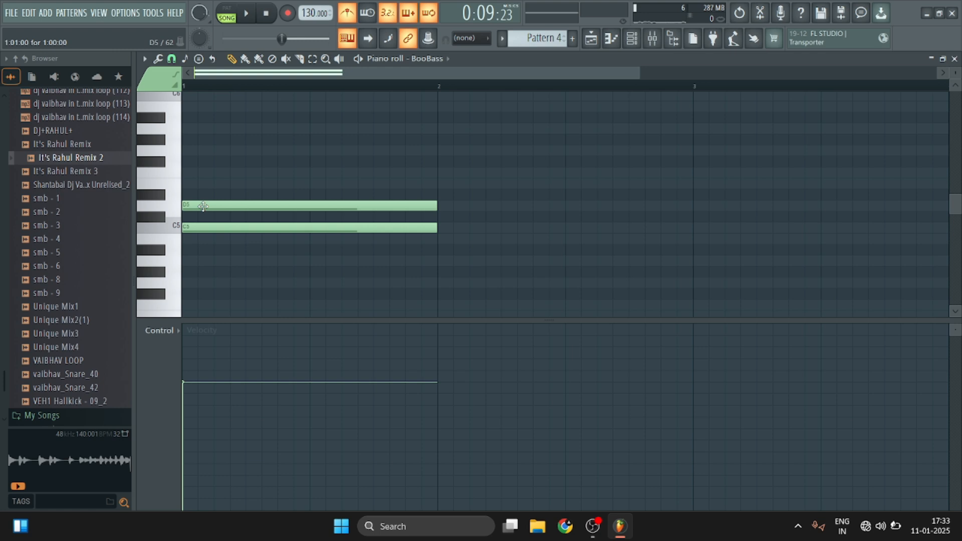
pyautogui.moveTo(202, 206); pyautogui.dragTo(197, 273)
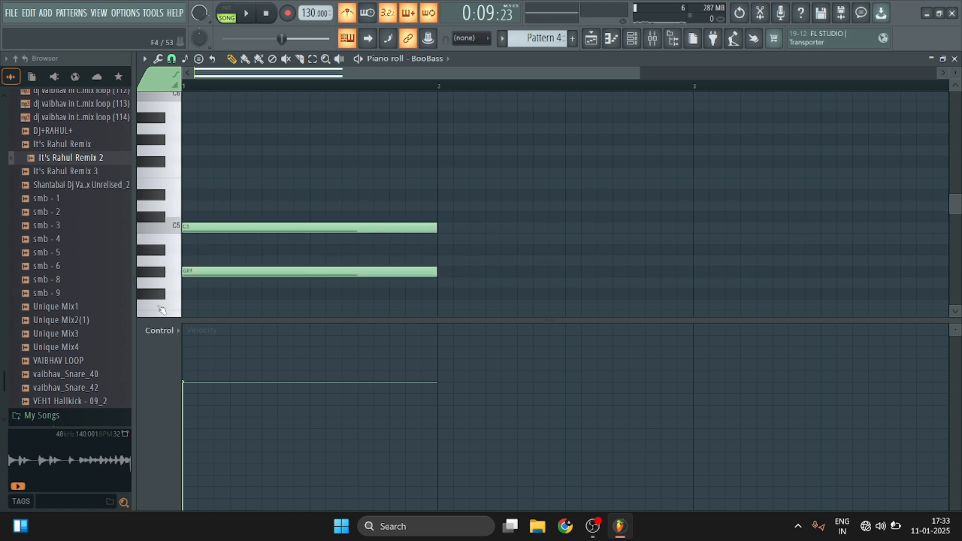
pyautogui.moveTo(205, 273); pyautogui.dragTo(209, 171)
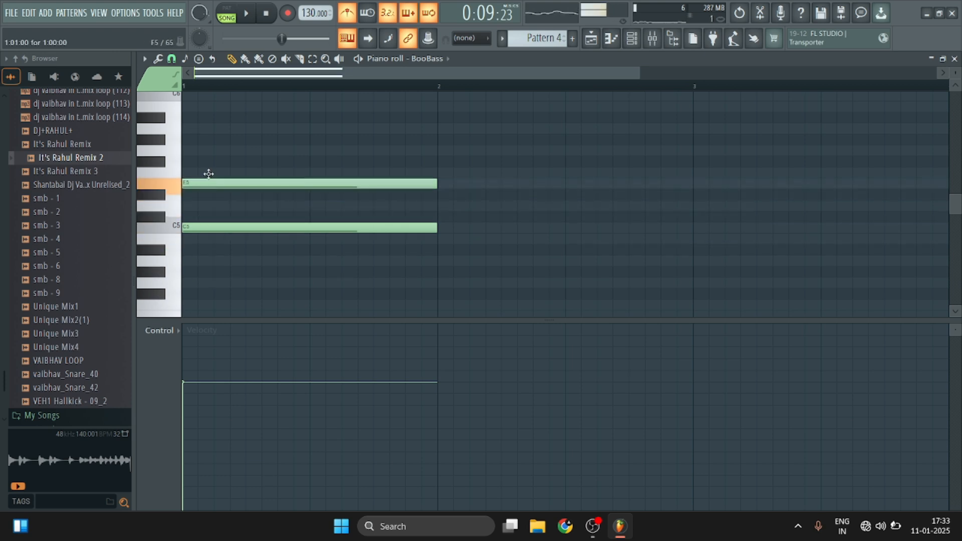
pyautogui.press('space')
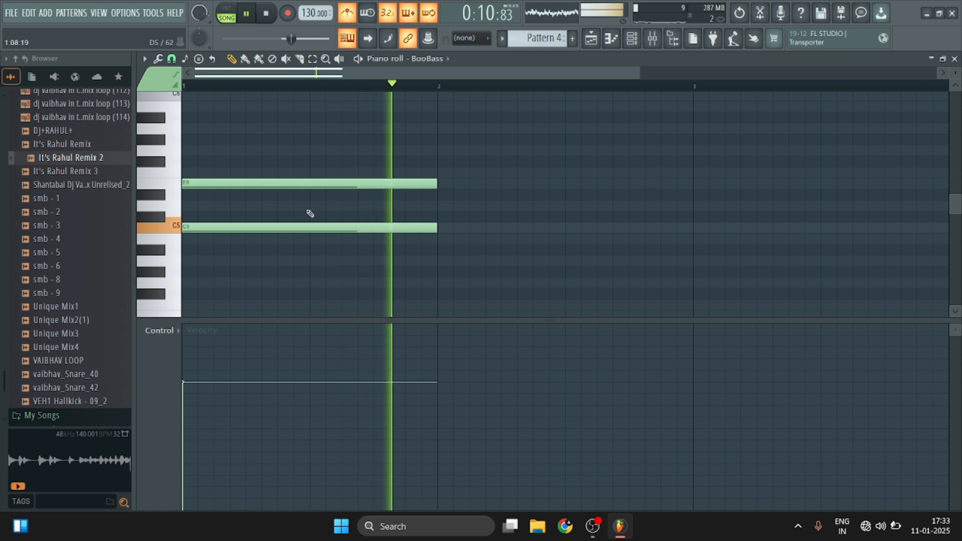
pyautogui.press('space')
# Add a one-bar A5 note above the C5 and E5 notes in bar 1 and play the chord.
pyautogui.scroll(2, 240, 196)
pyautogui.moveTo(190, 176); pyautogui.dragTo(224, 158)
pyautogui.press('space')
pyautogui.press('space')
pyautogui.press('space')
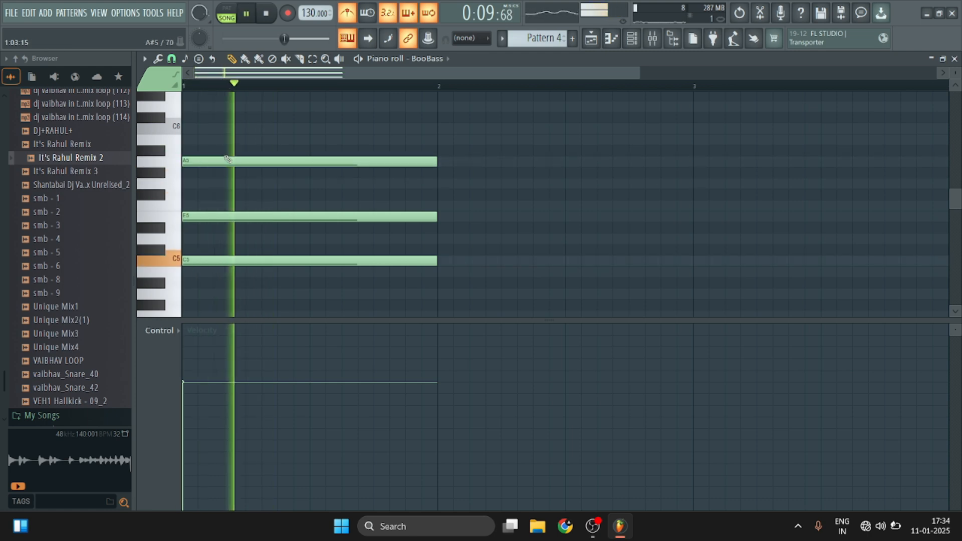
pyautogui.press('space')
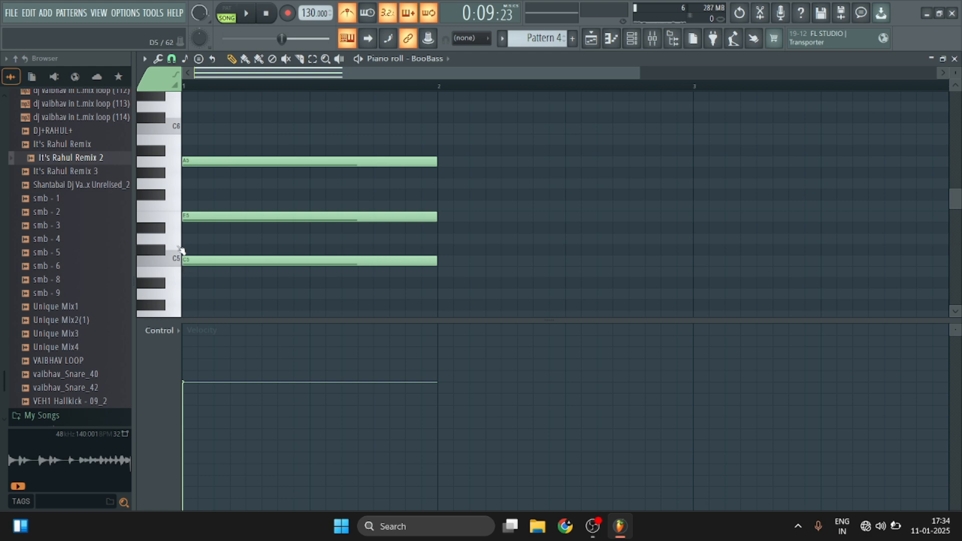
# Draw one-bar D5, F5 and G5 notes in bar 2 and play the bass chords from the start.
pyautogui.click(453, 239)
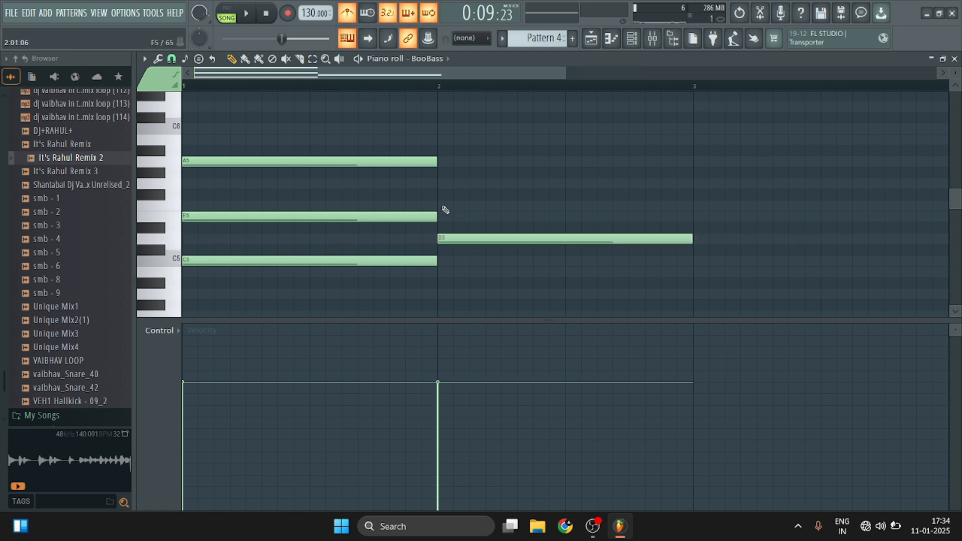
pyautogui.click(441, 206)
pyautogui.click(438, 184)
pyautogui.press('space')
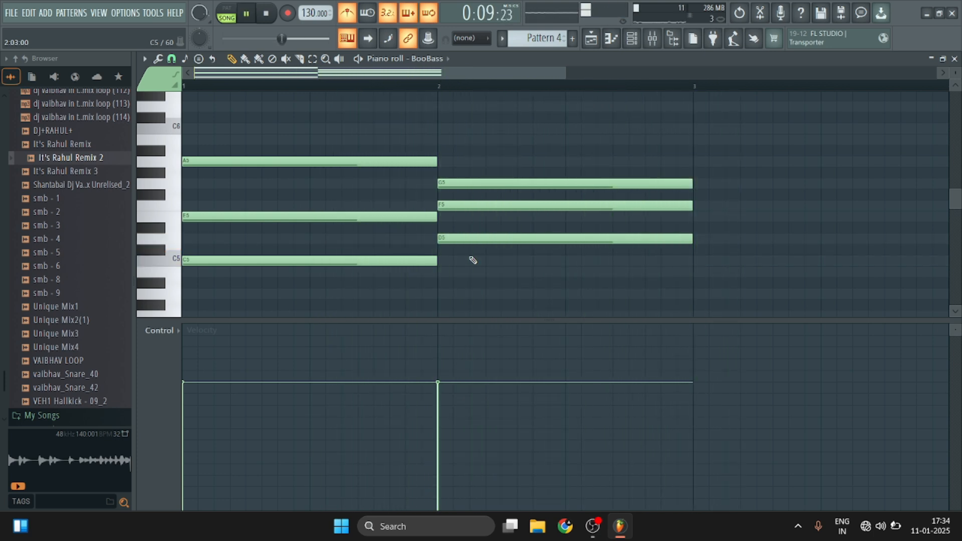
# Raise the top note of the bar 2 BooBass chord to G#5 and play the chords.
pyautogui.press('space')
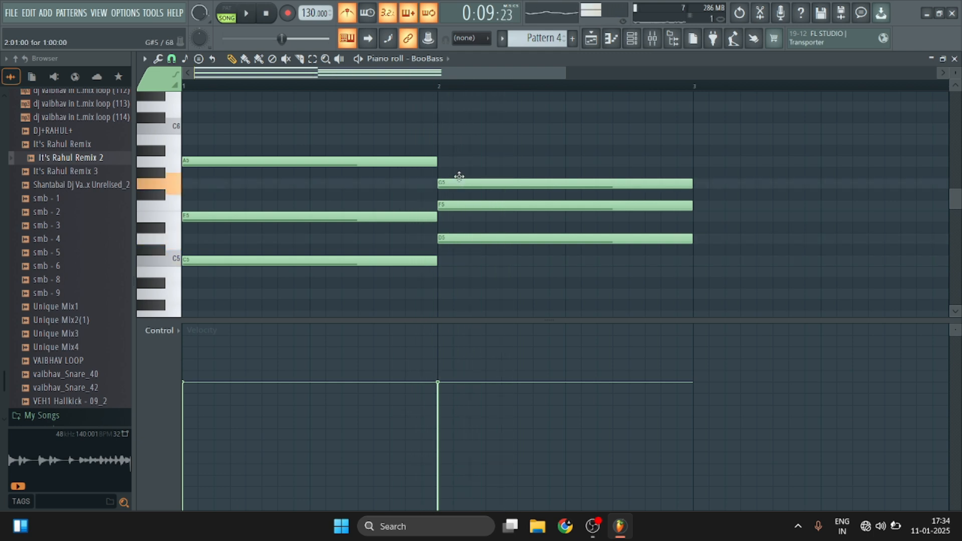
pyautogui.moveTo(459, 177); pyautogui.dragTo(459, 172)
pyautogui.press('space')
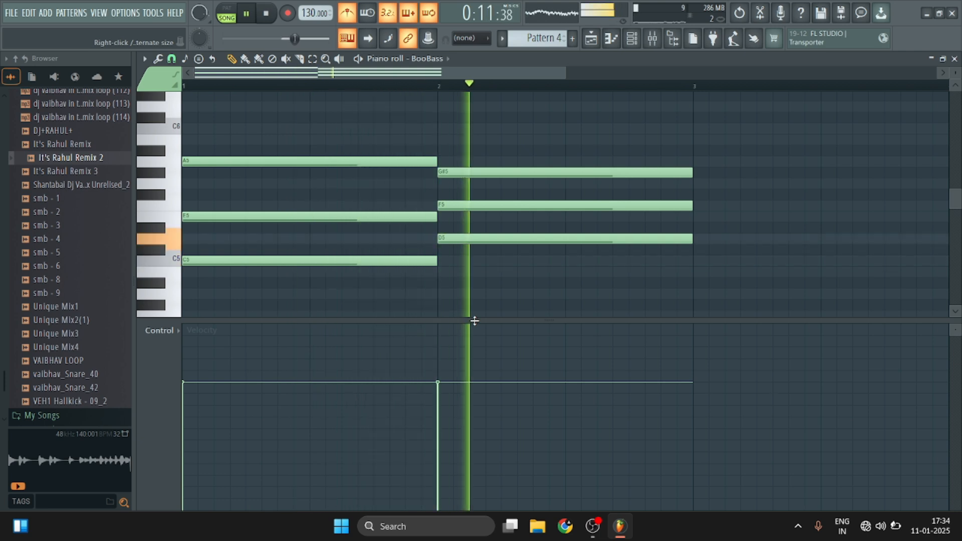
pyautogui.press('space')
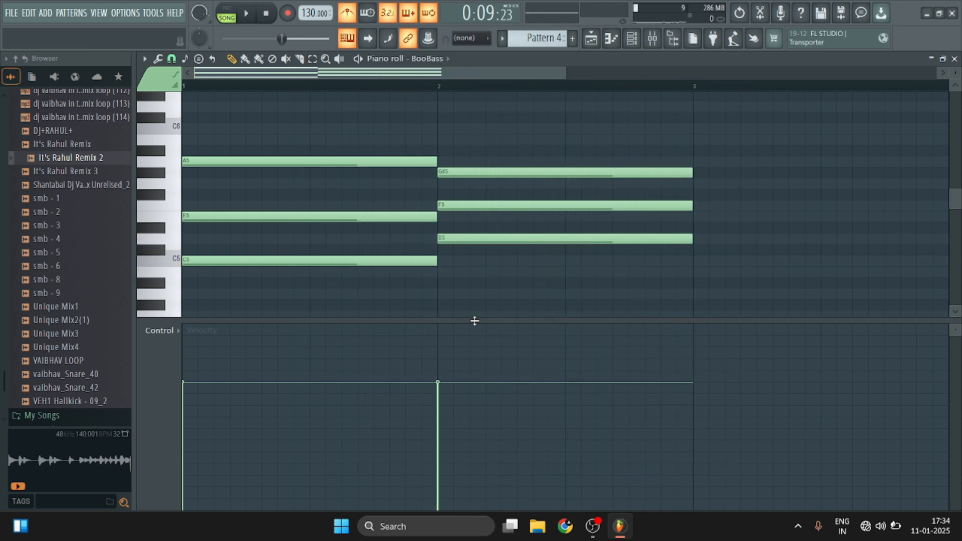
# Close the piano roll and load Gross Beat in the first effect slot of the BooBass mixer track.
pyautogui.click(955, 58)
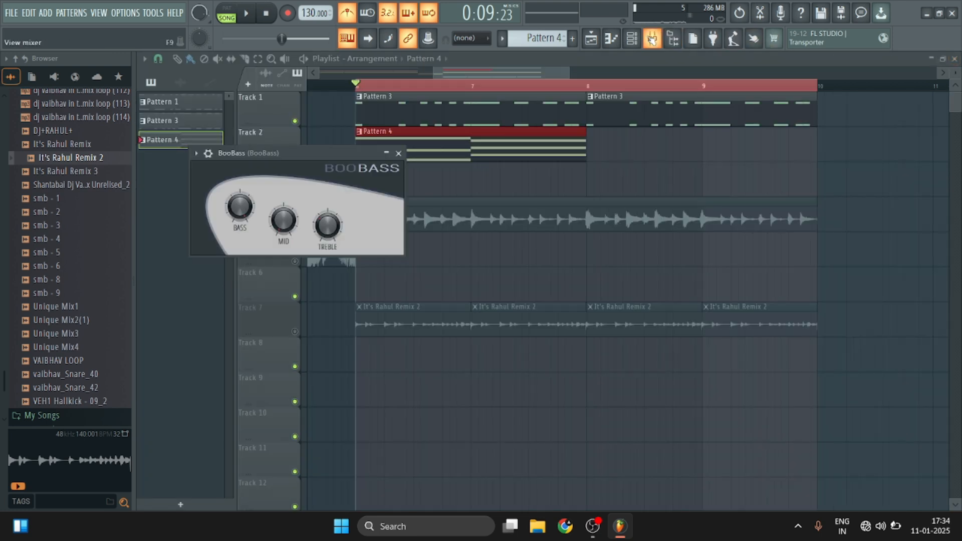
pyautogui.click(651, 39)
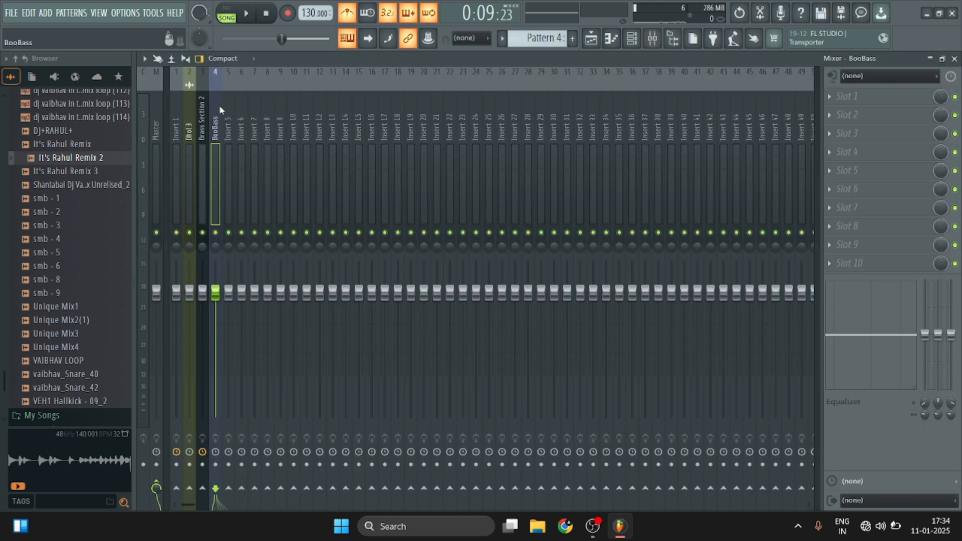
pyautogui.press('space')
pyautogui.press('space')
pyautogui.click(833, 100)
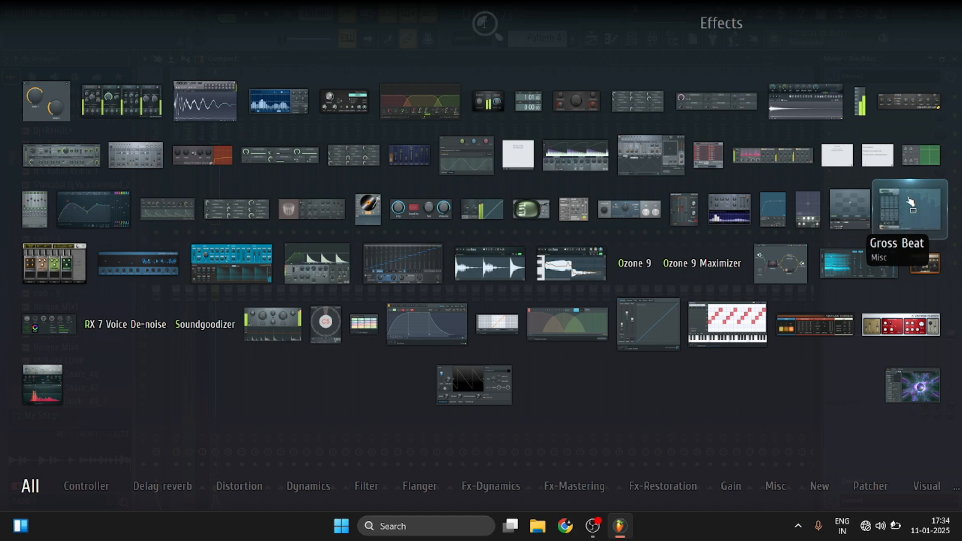
pyautogui.click(907, 197)
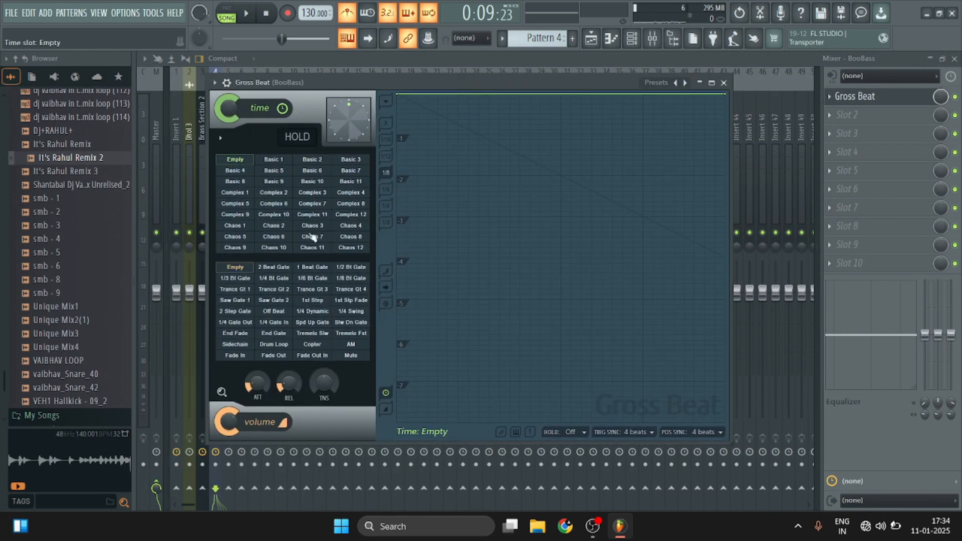
# Try the Drum Loop, Copter and Fade In volume presets in Gross Beat, settle on Fade Out, and return to the playlist.
pyautogui.click(275, 345)
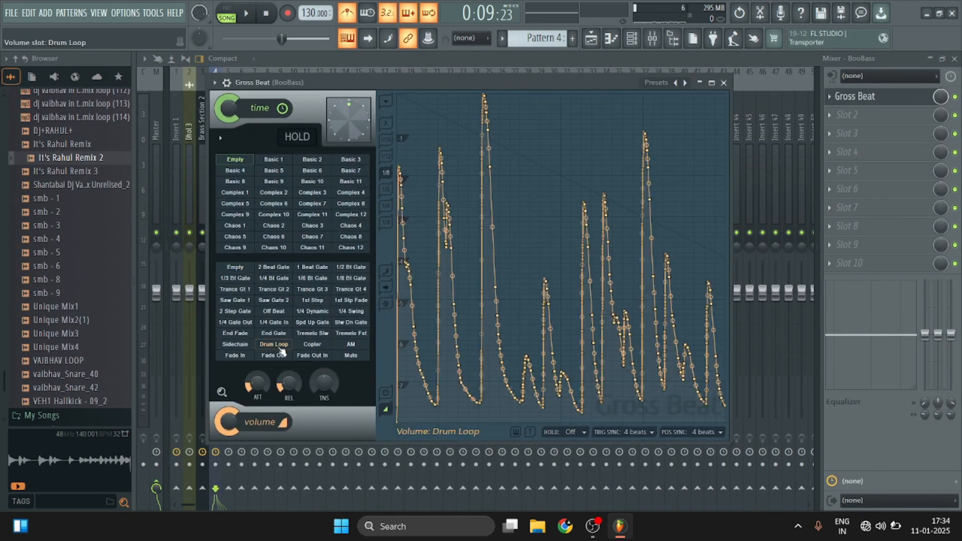
pyautogui.click(312, 345)
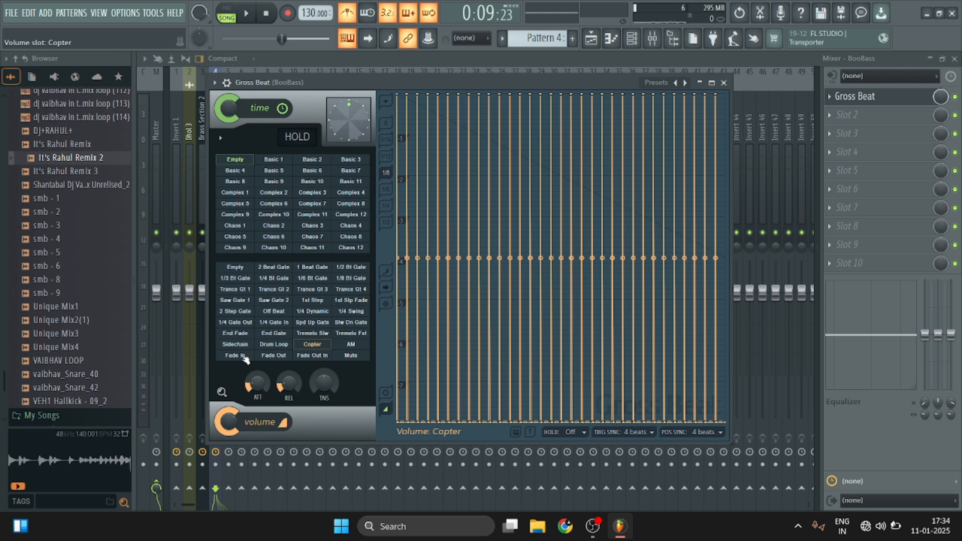
pyautogui.click(246, 359)
pyautogui.click(262, 355)
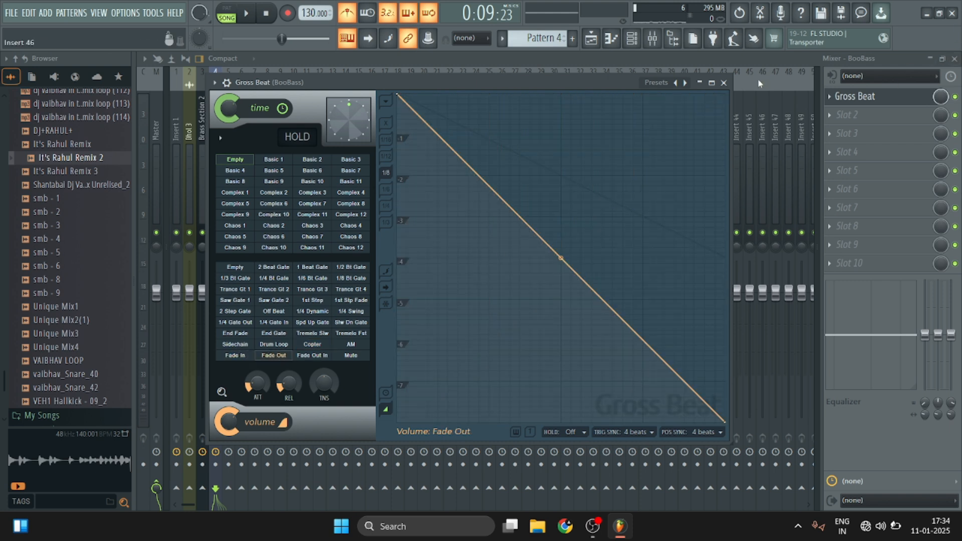
pyautogui.click(724, 83)
pyautogui.click(955, 58)
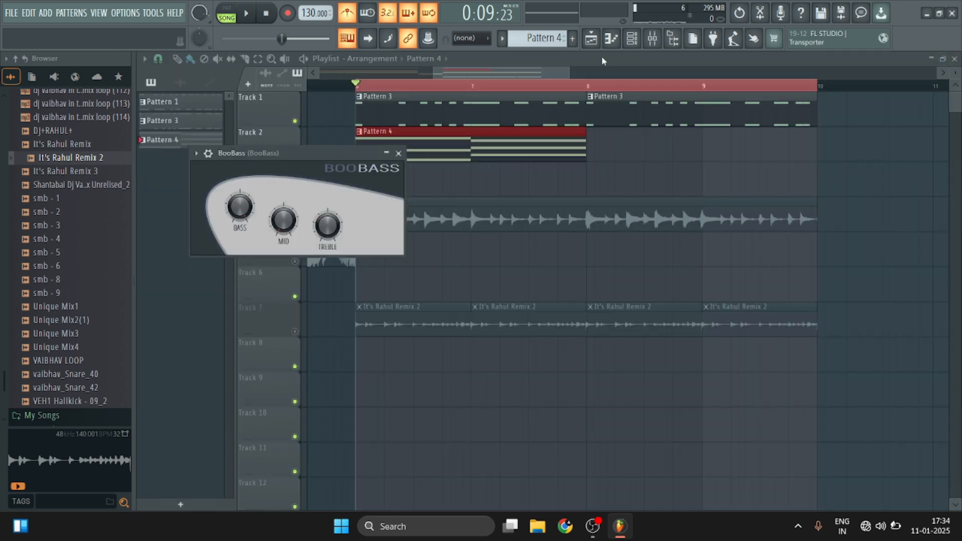
# Mute Track 1 and play the Pattern 4 bass chords alone.
pyautogui.click(295, 121)
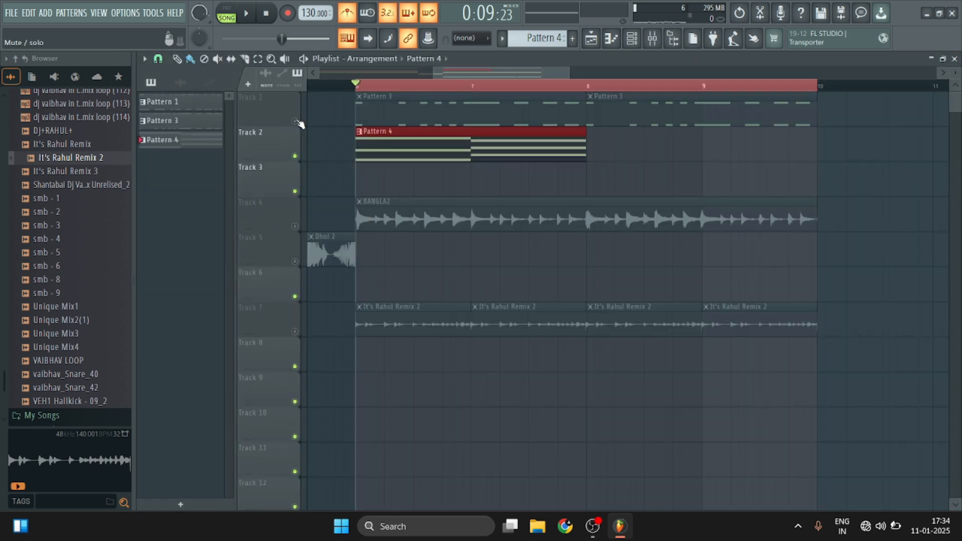
pyautogui.press('space')
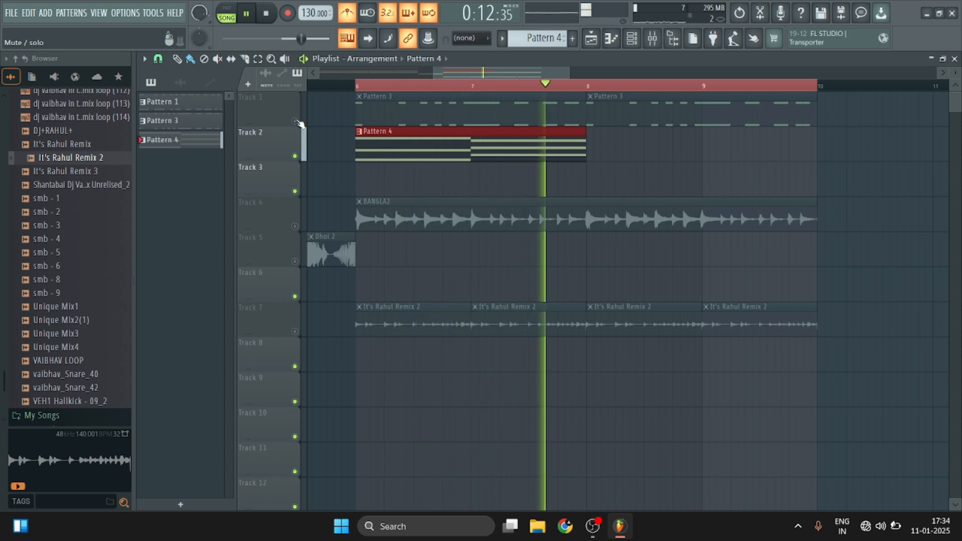
pyautogui.press('space')
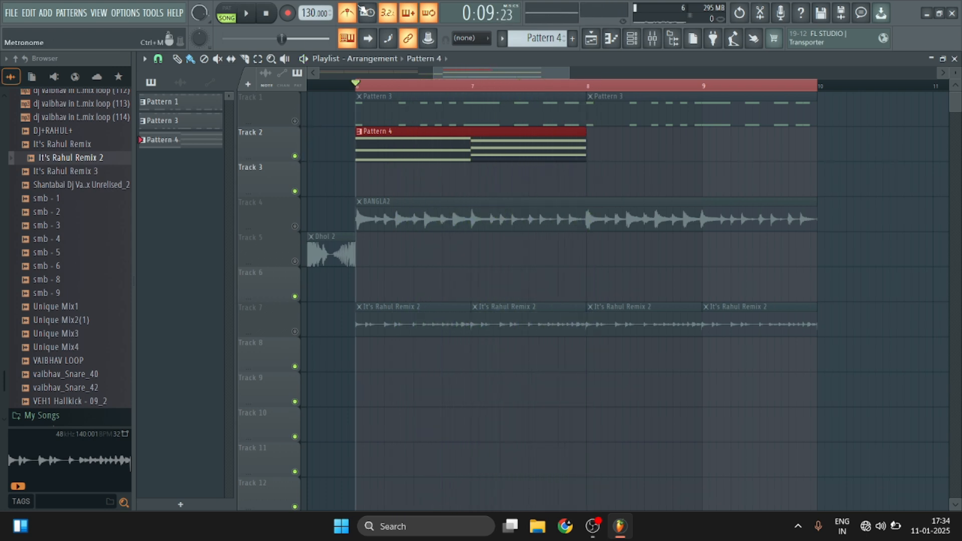
# Turn off the metronome, unmute Track 1, and play Pattern 3 together with Pattern 4.
pyautogui.click(353, 12)
pyautogui.click(295, 121)
pyautogui.press('space')
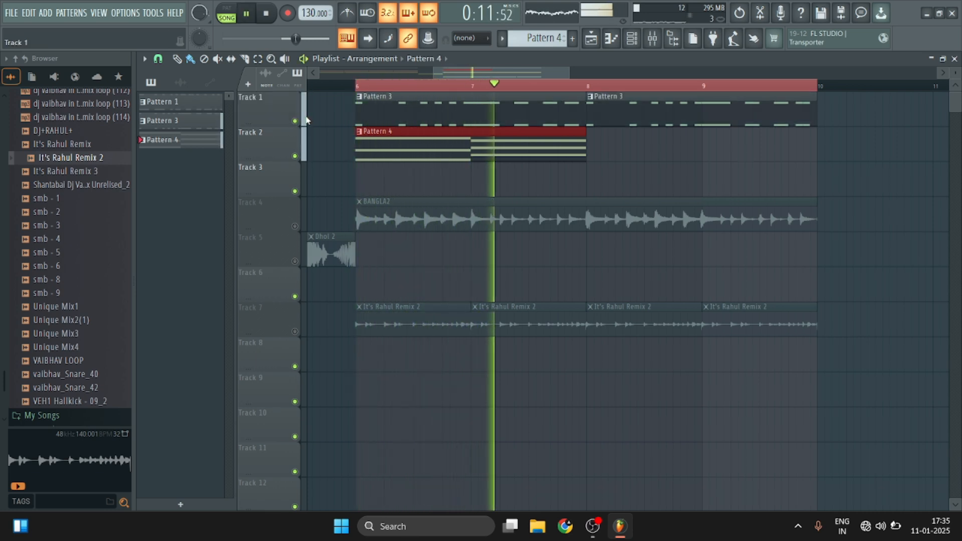
pyautogui.press('space')
# Place a second Pattern 4 clip at bar 8 on Track 2 and play it with Pattern 3.
pyautogui.click(539, 121)
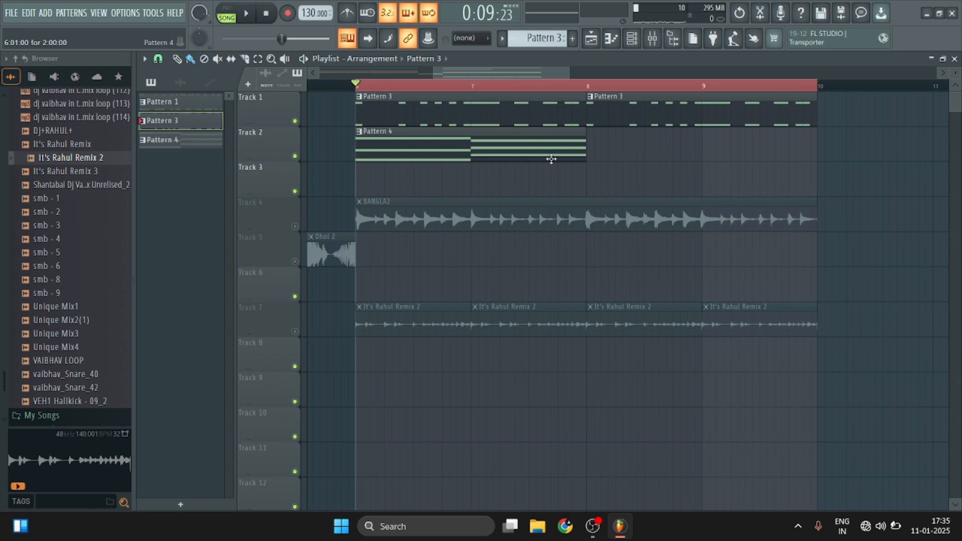
pyautogui.click(551, 158)
pyautogui.click(653, 145)
pyautogui.moveTo(690, 154); pyautogui.dragTo(627, 156)
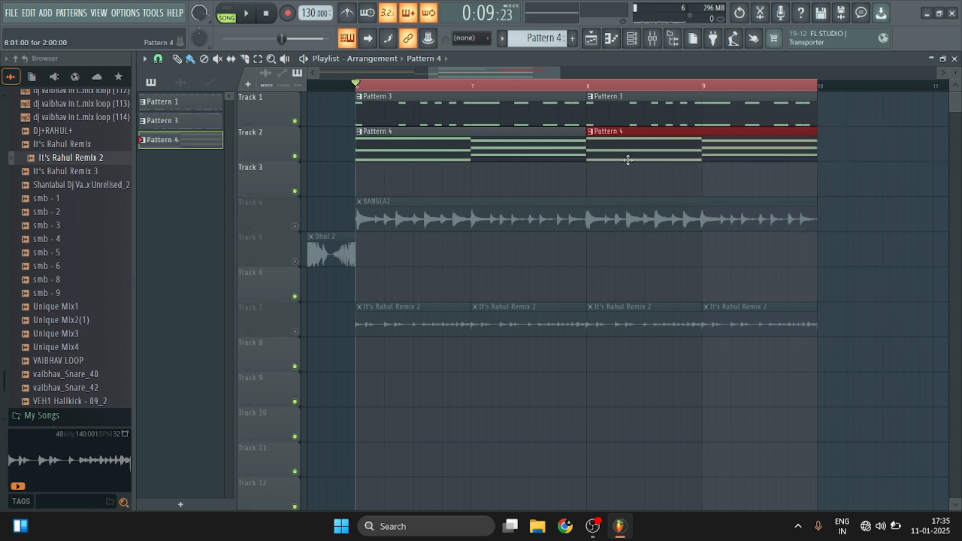
pyautogui.press('space')
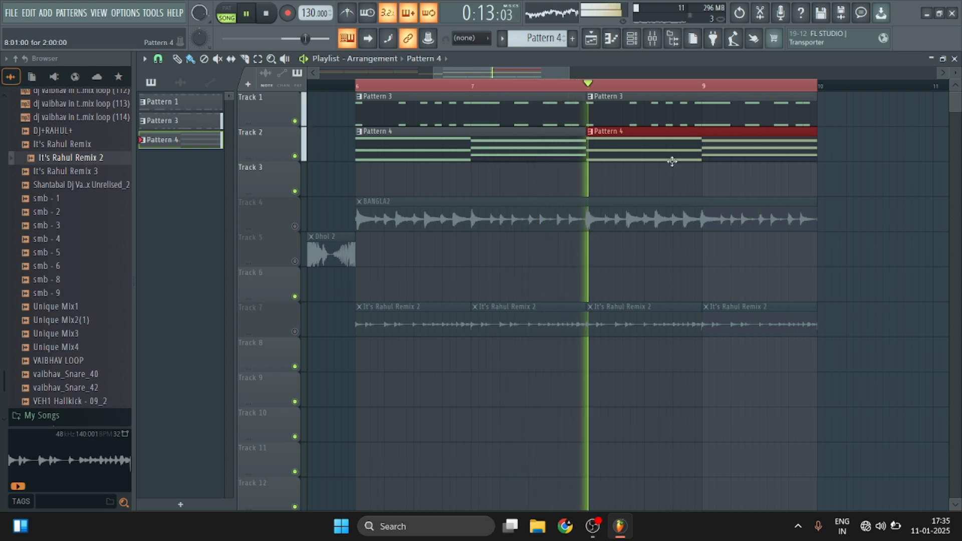
pyautogui.press('space')
# Unmute Track 4 and play the BANGLA2 loop with the brass and bass patterns.
pyautogui.click(300, 222)
pyautogui.press('space')
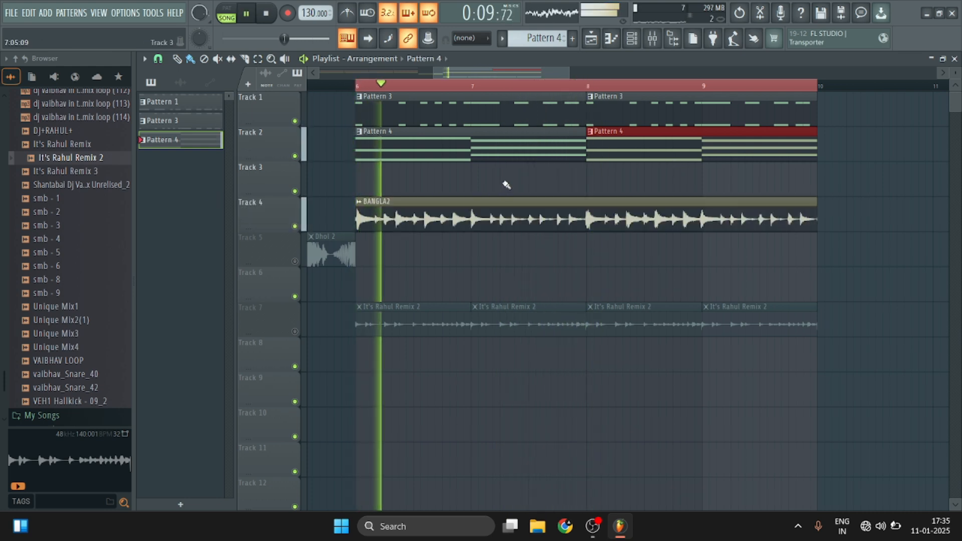
pyautogui.press('space')
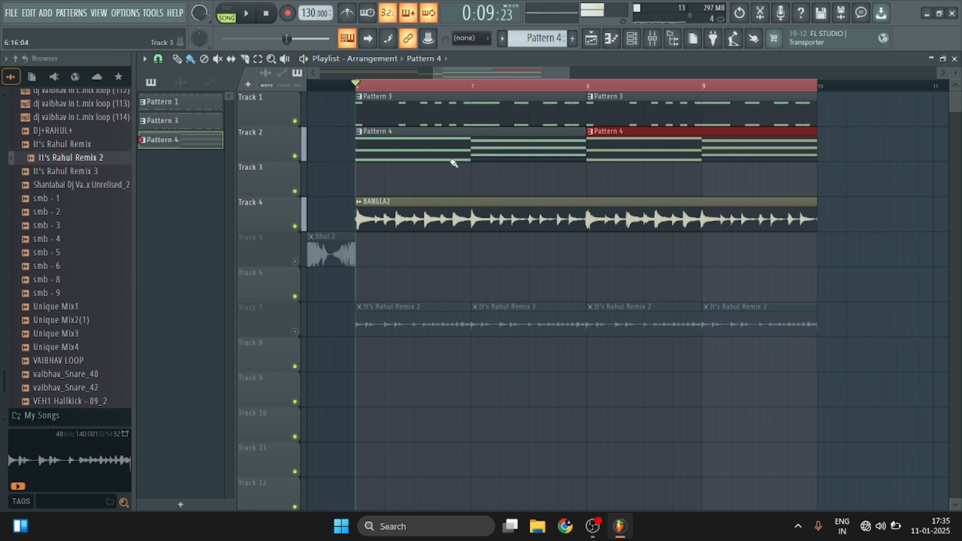
# Lower the BooBass mixer track volume to 81% (-4.6 dB), play it soloed, and return to the playlist.
pyautogui.click(653, 38)
pyautogui.moveTo(213, 301); pyautogui.dragTo(219, 322)
pyautogui.press('space')
pyautogui.press('space')
pyautogui.press('space')
pyautogui.press('space')
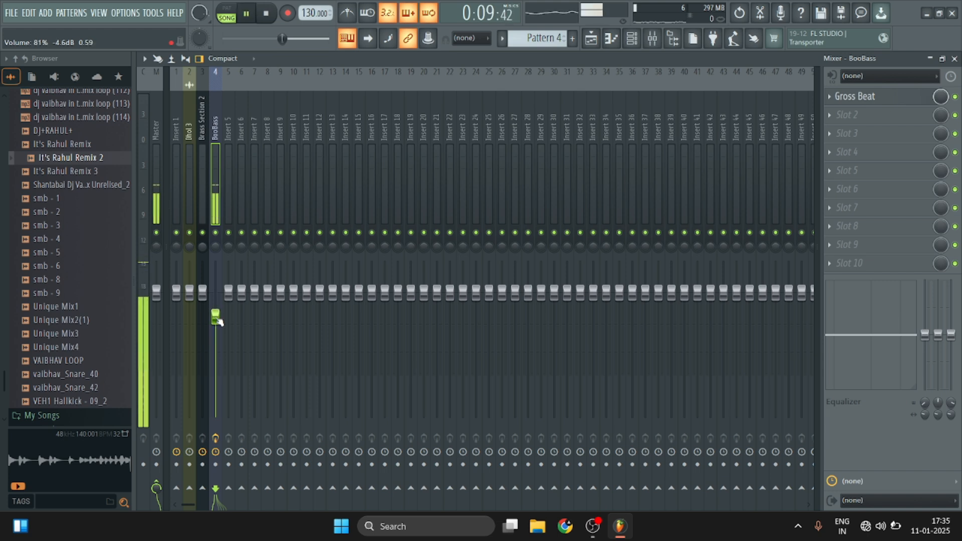
pyautogui.click(954, 59)
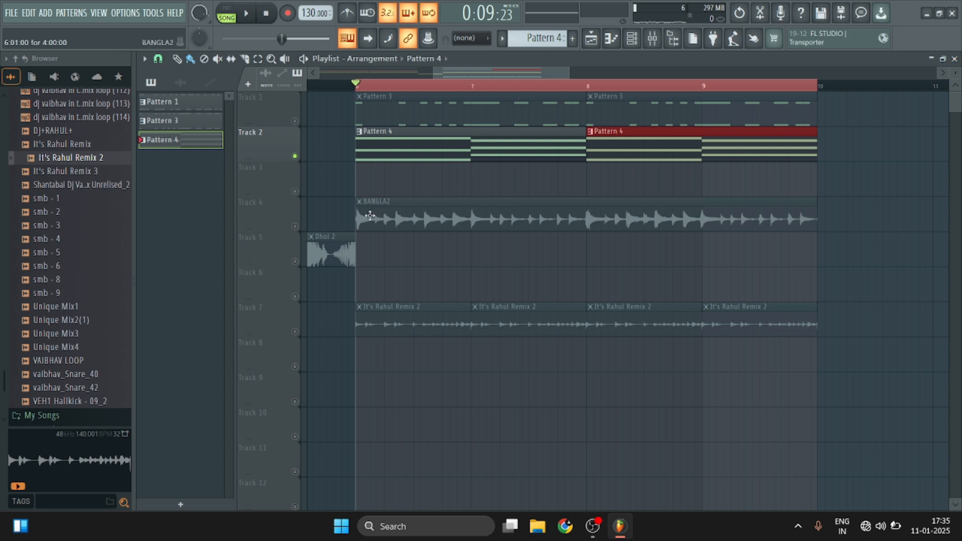
# Enable all playlist tracks and play the full arrangement across bars 6 to 9.
pyautogui.press('space')
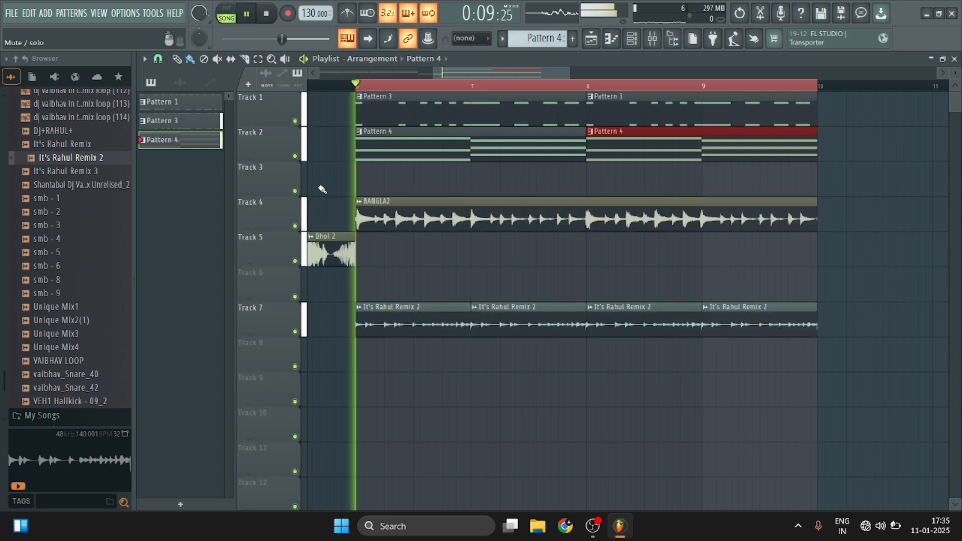
pyautogui.scroll(-3, 674, 91)
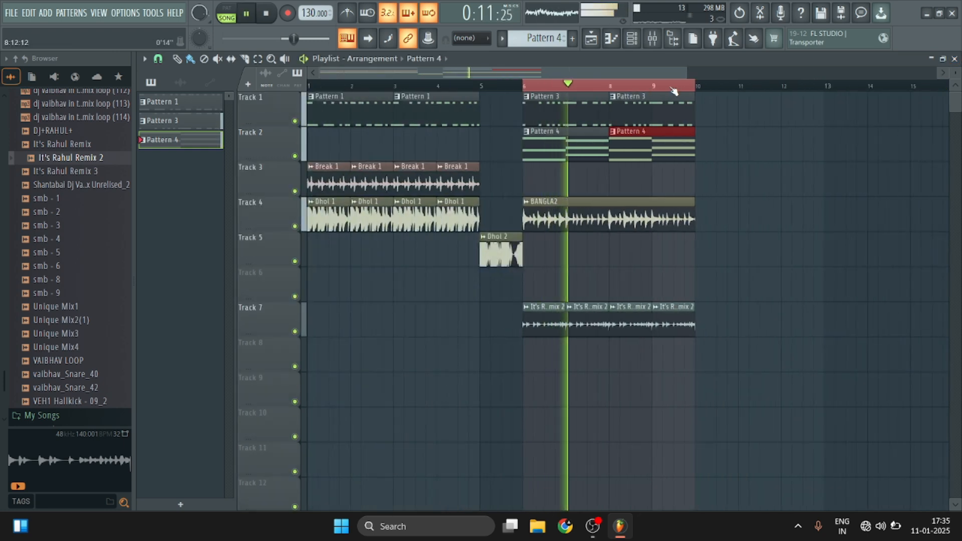
pyautogui.scroll(-1, 671, 91)
pyautogui.scroll(2, 655, 90)
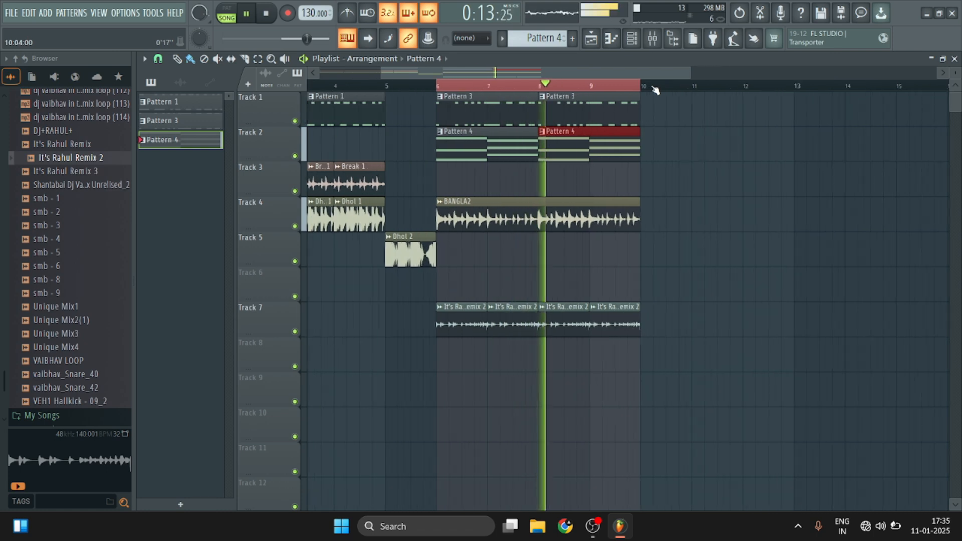
pyautogui.scroll(-2, 656, 90)
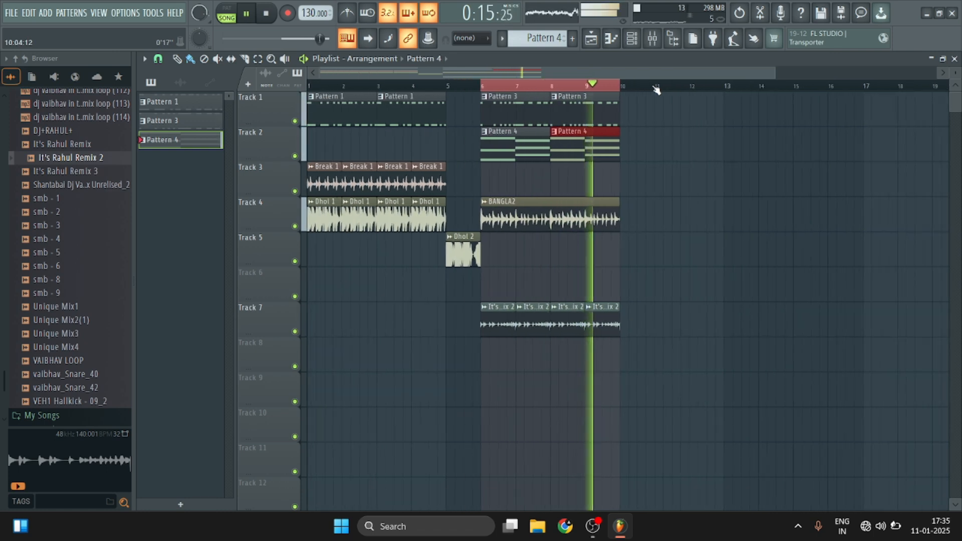
pyautogui.scroll(2, 657, 90)
pyautogui.press('space')
pyautogui.scroll(3, 385, 92)
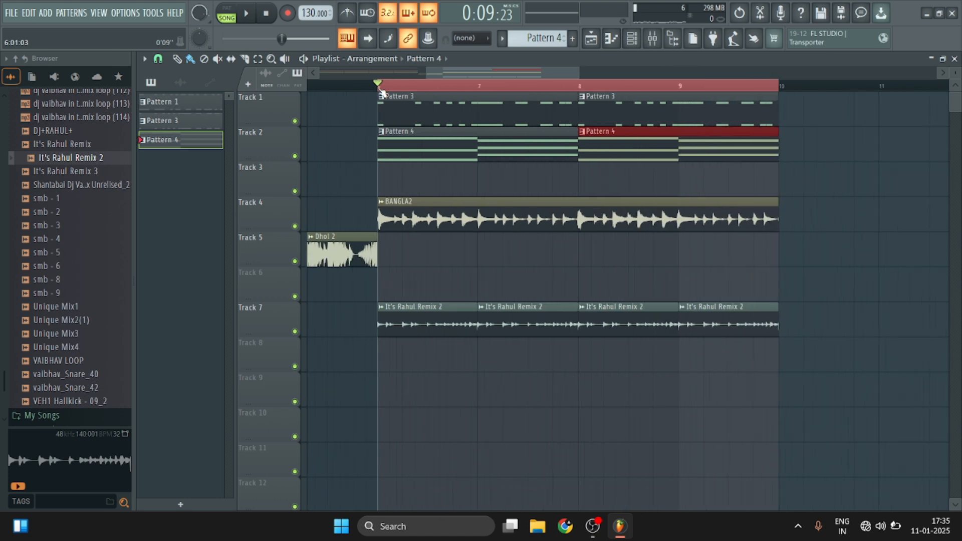
# Add an FL Keys channel to the channel rack and route it to mixer track 5.
pyautogui.click(632, 39)
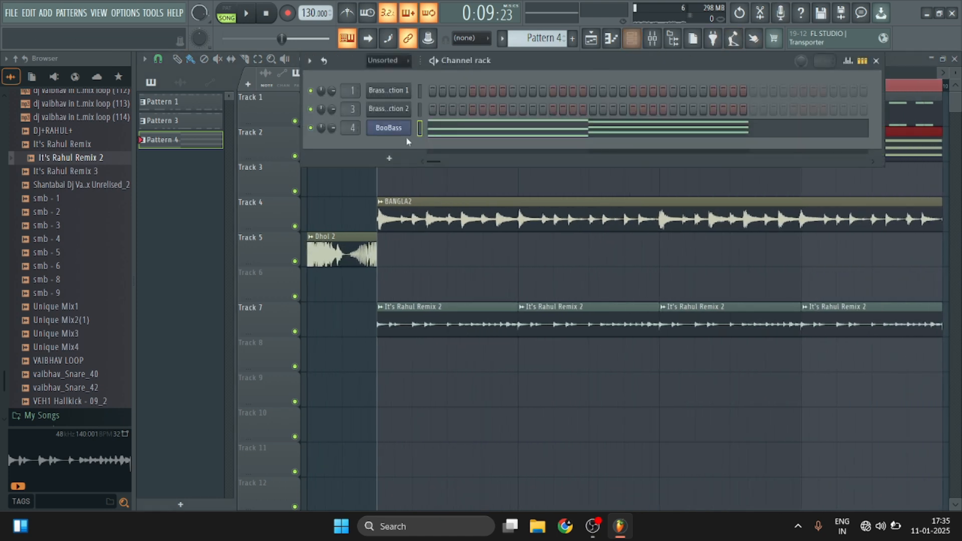
pyautogui.press('F8')
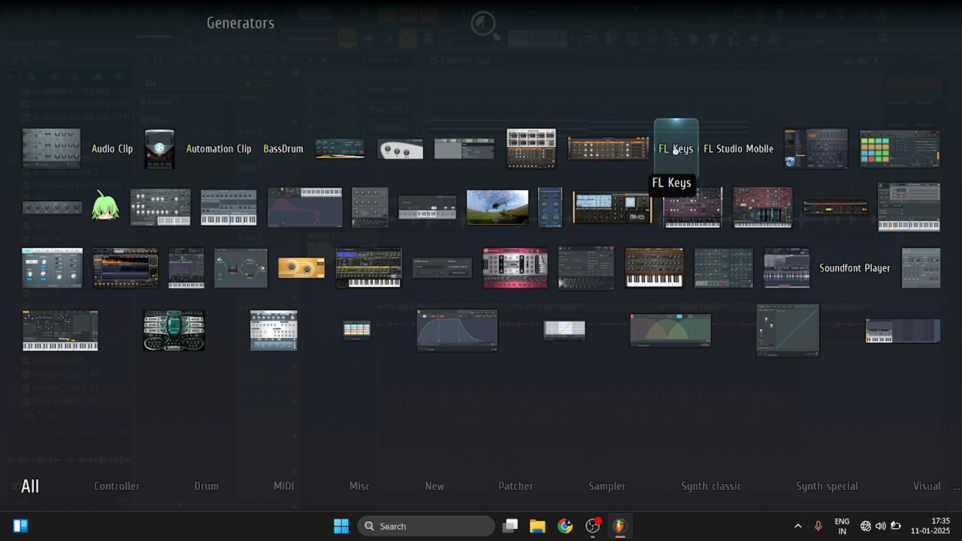
pyautogui.click(675, 150)
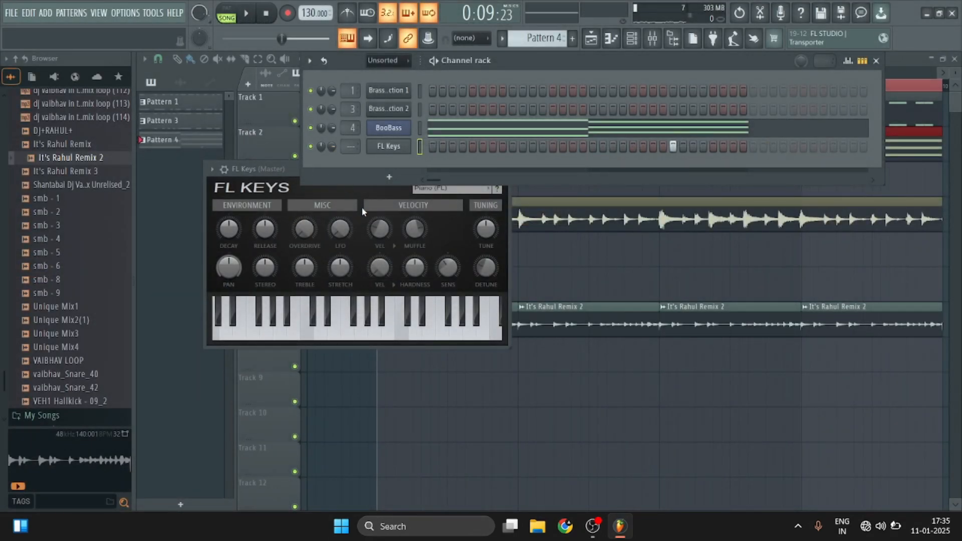
pyautogui.hotkey('ctrl', 'l')
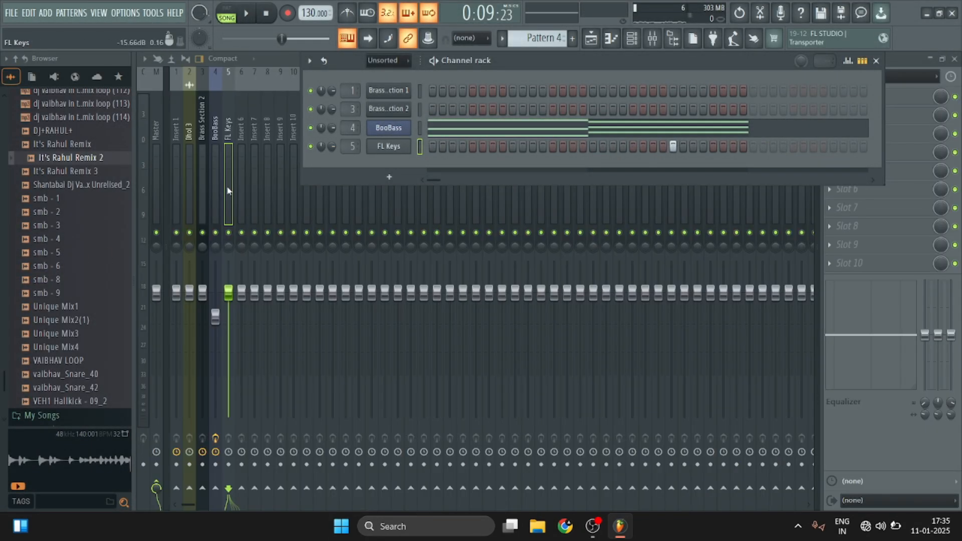
# Copy all the BooBass chord notes from Pattern 4's piano roll.
pyautogui.click(509, 130)
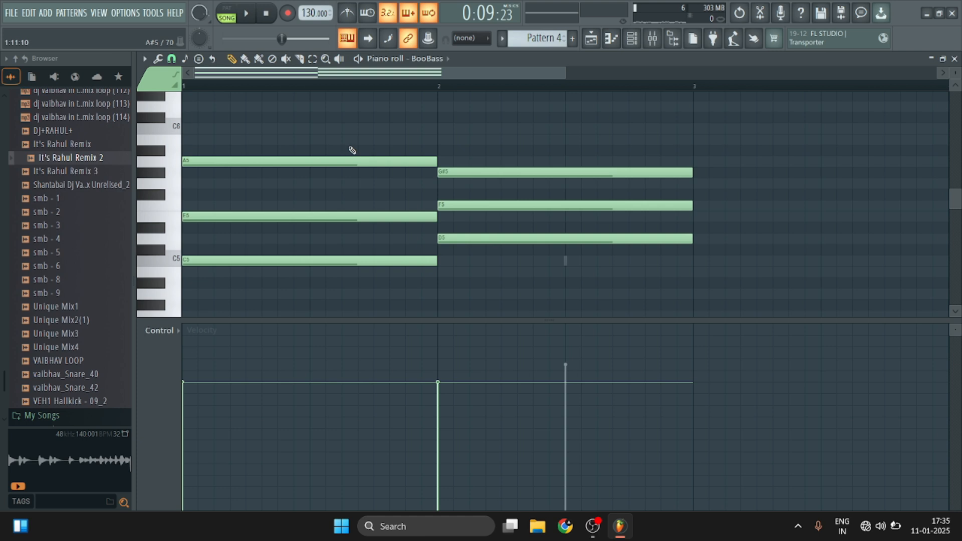
pyautogui.hotkey('ctrl', 'a')
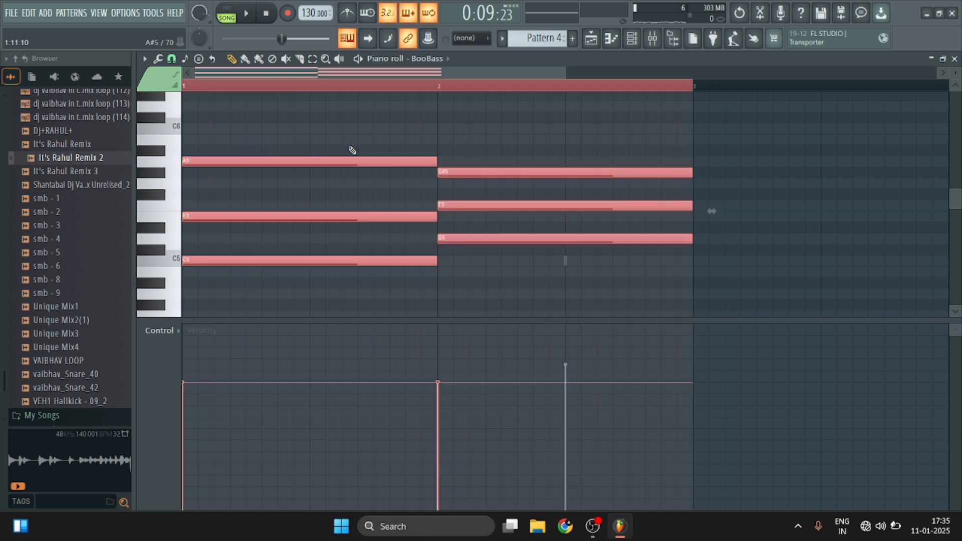
pyautogui.click(953, 57)
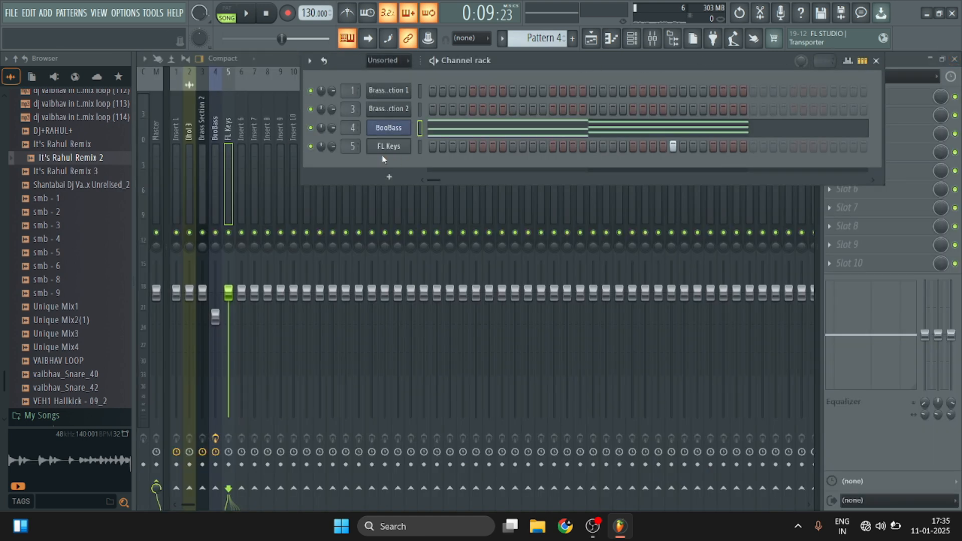
pyautogui.rightClick(389, 150)
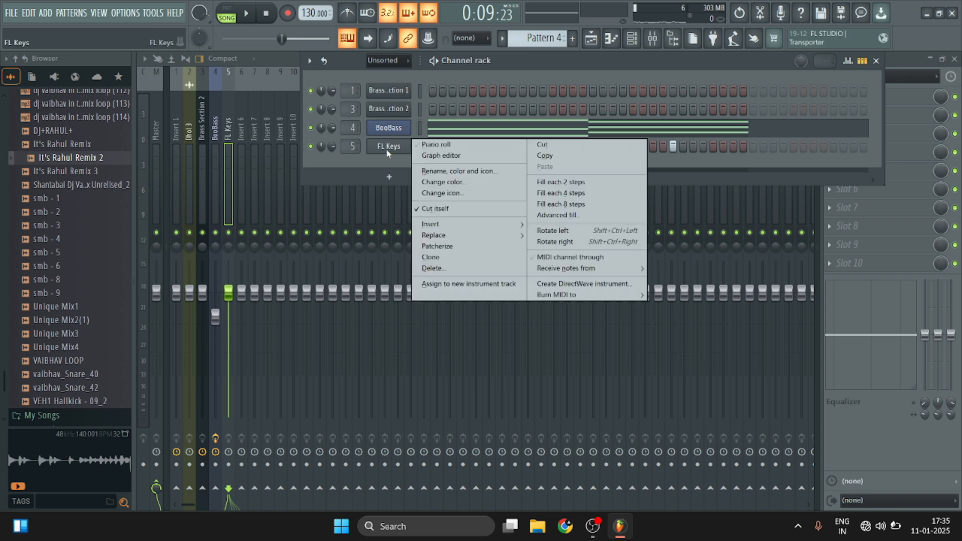
pyautogui.click(386, 146)
pyautogui.click(387, 147)
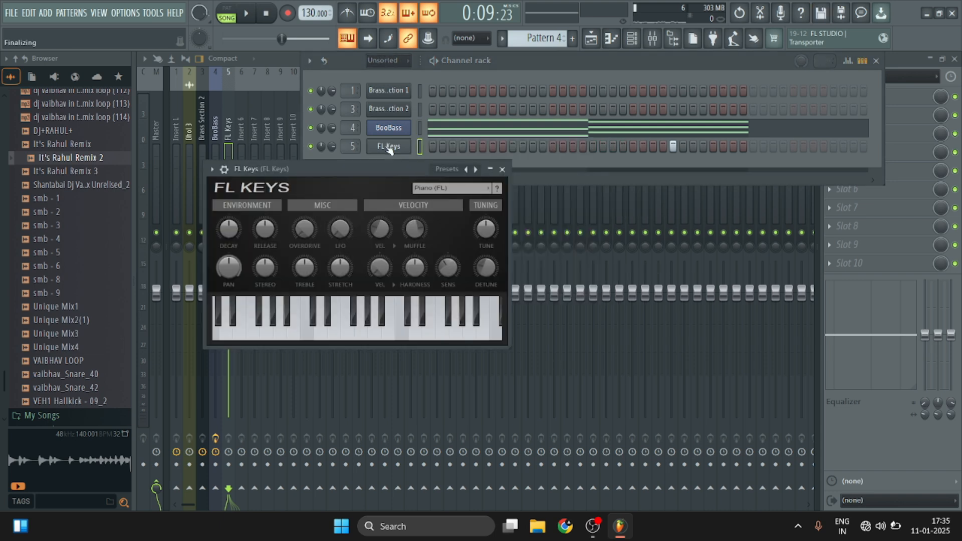
pyautogui.rightClick(387, 148)
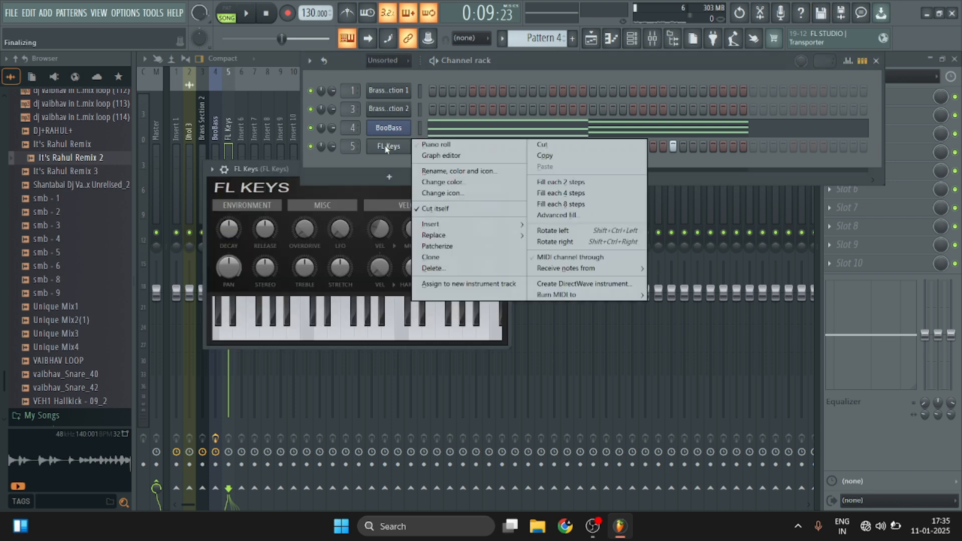
pyautogui.click(441, 145)
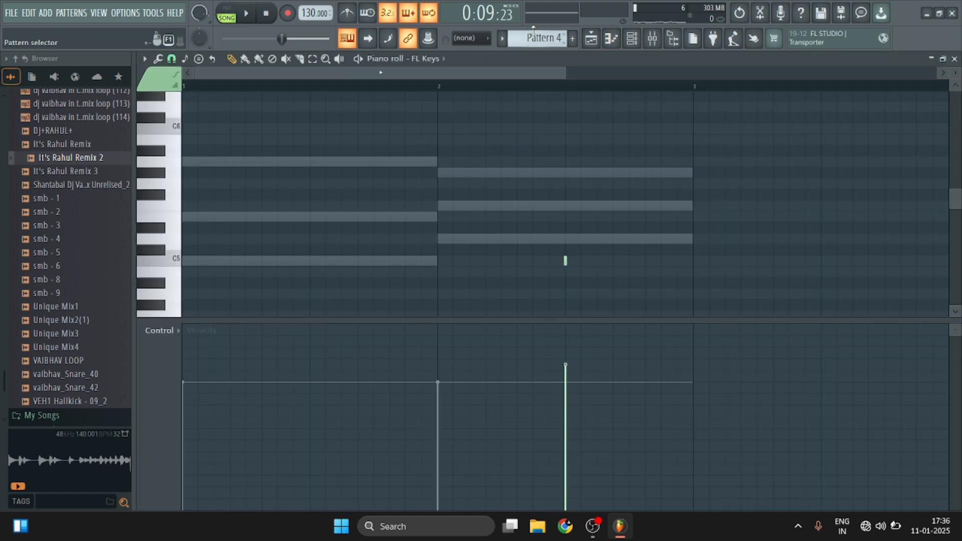
pyautogui.click(955, 58)
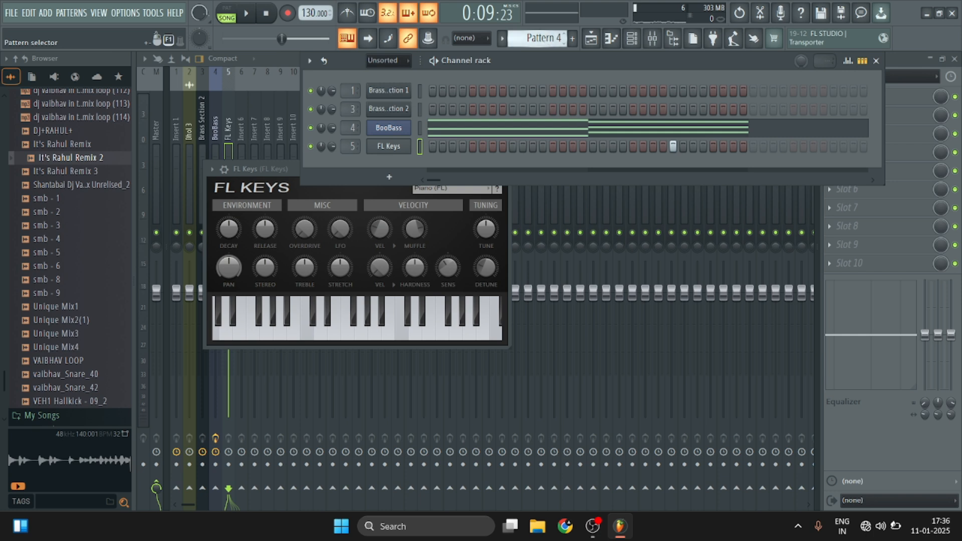
# Switch to Pattern 5, paste the copied chords into the FL Keys piano roll, and play briefly.
pyautogui.moveTo(544, 39); pyautogui.dragTo(545, 31)
pyautogui.rightClick(388, 148)
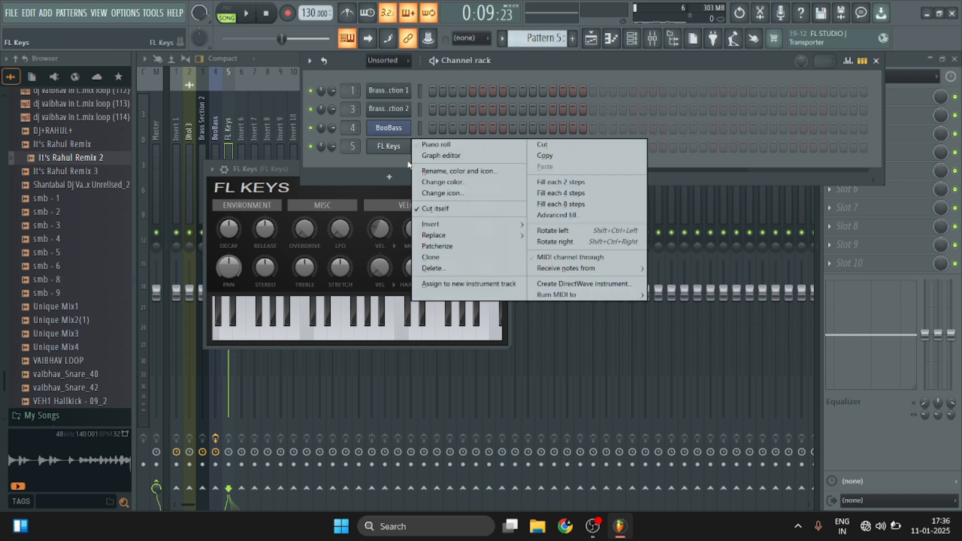
pyautogui.click(465, 146)
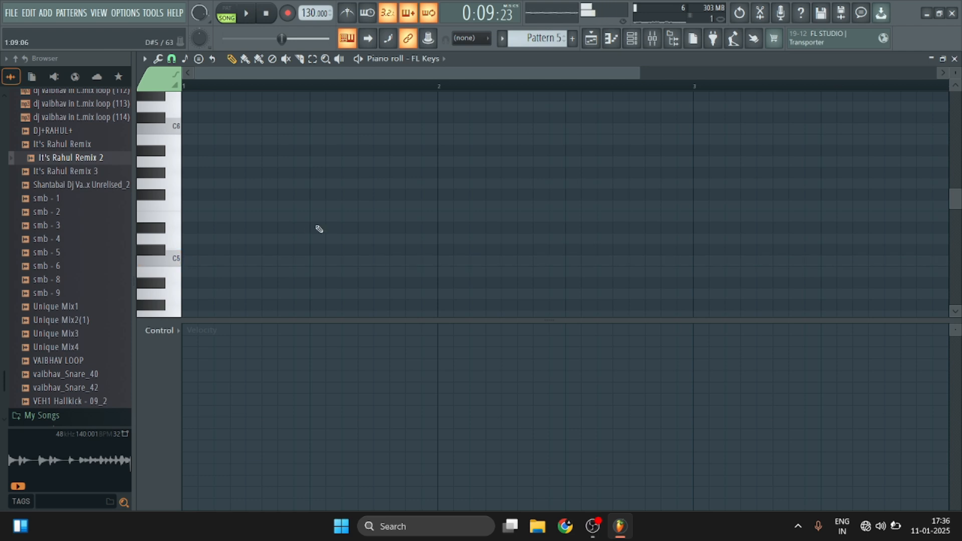
pyautogui.hotkey('ctrl', 'v')
pyautogui.press('space')
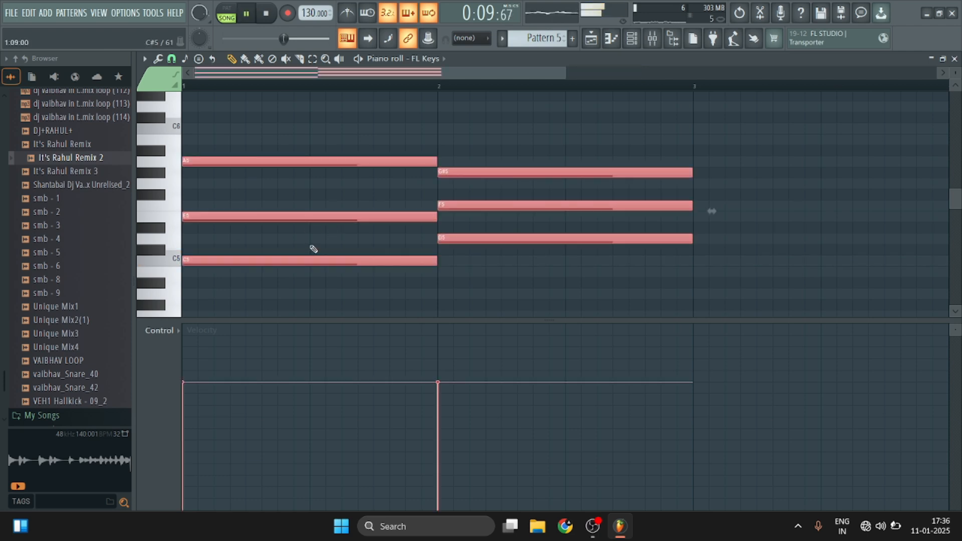
pyautogui.press('space')
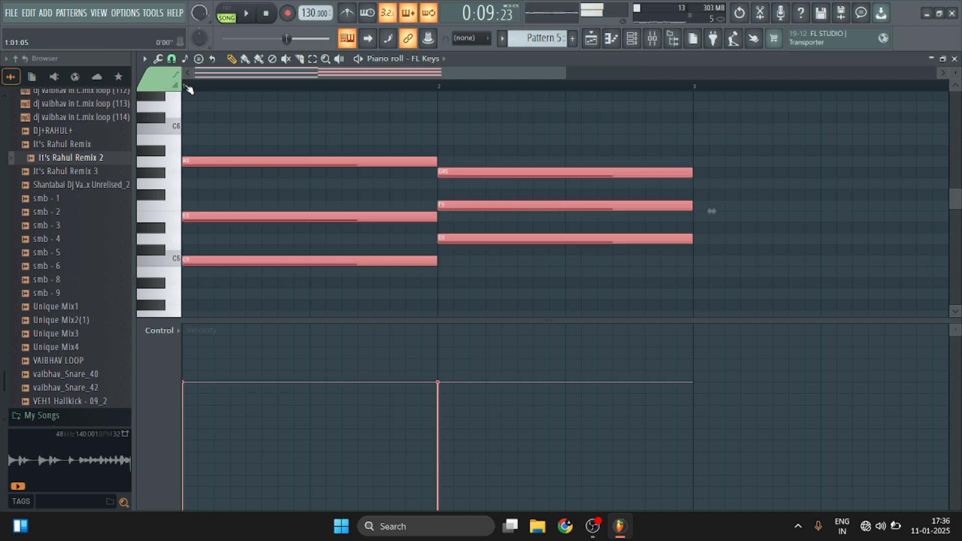
# Place a Pattern 5 clip on Track 3 of the playlist at bar 6 and play the arrangement.
pyautogui.click(954, 59)
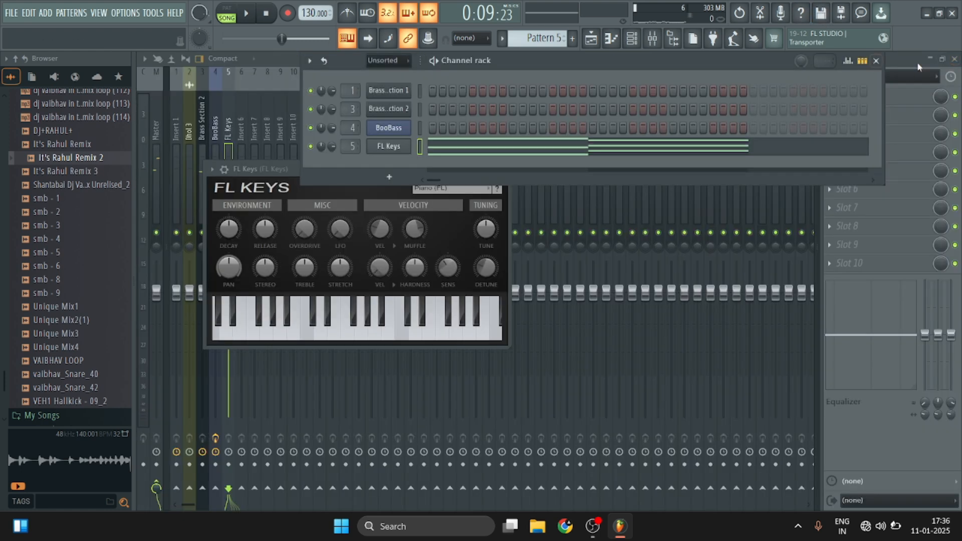
pyautogui.click(918, 62)
pyautogui.click(955, 58)
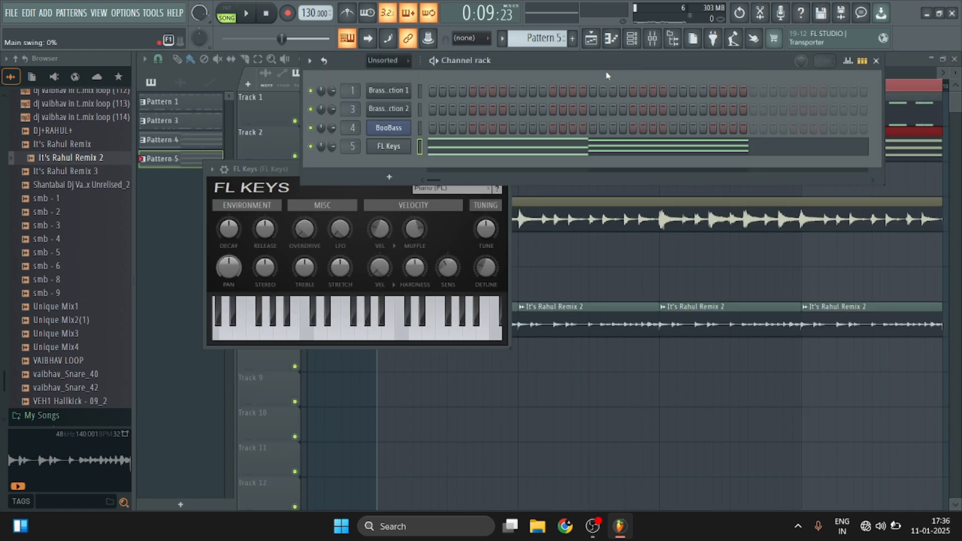
pyautogui.click(915, 67)
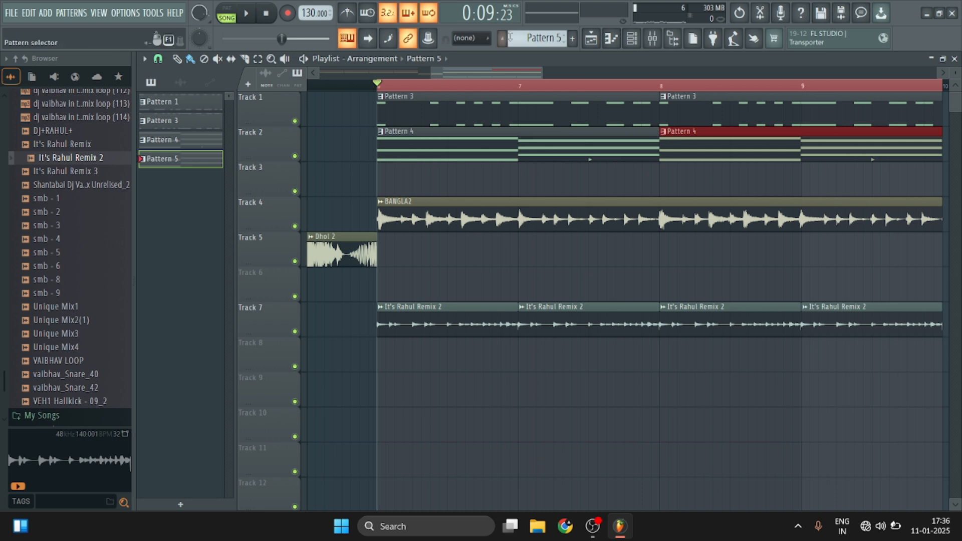
pyautogui.click(388, 186)
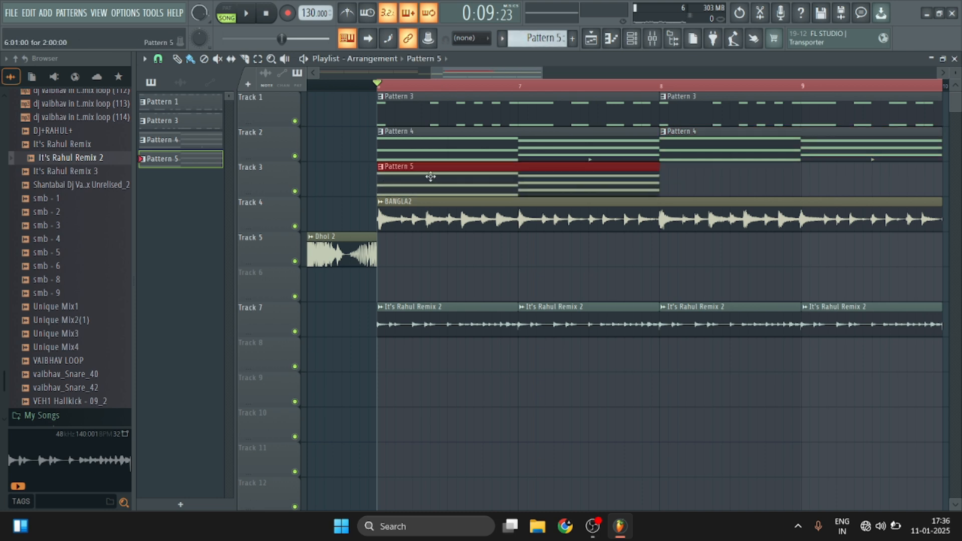
pyautogui.press('space')
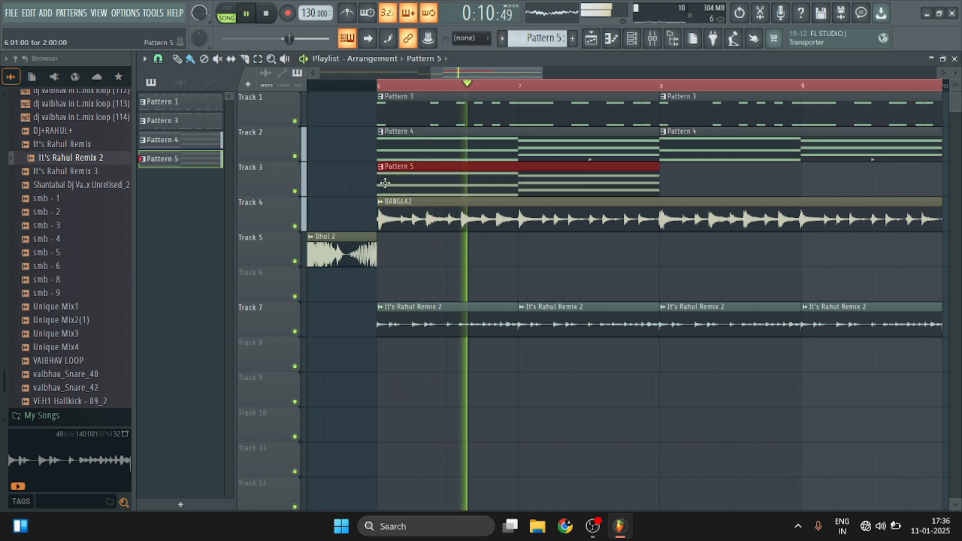
pyautogui.press('space')
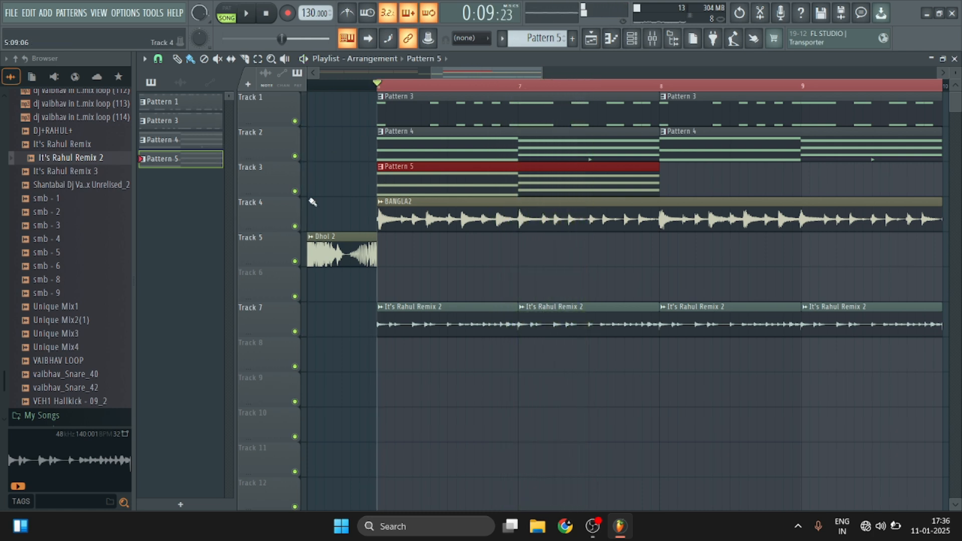
# Solo Track 2, enable Track 3 with it, and play Pattern 4 and Pattern 5 together.
pyautogui.rightClick(294, 156)
pyautogui.click(294, 191)
pyautogui.press('space')
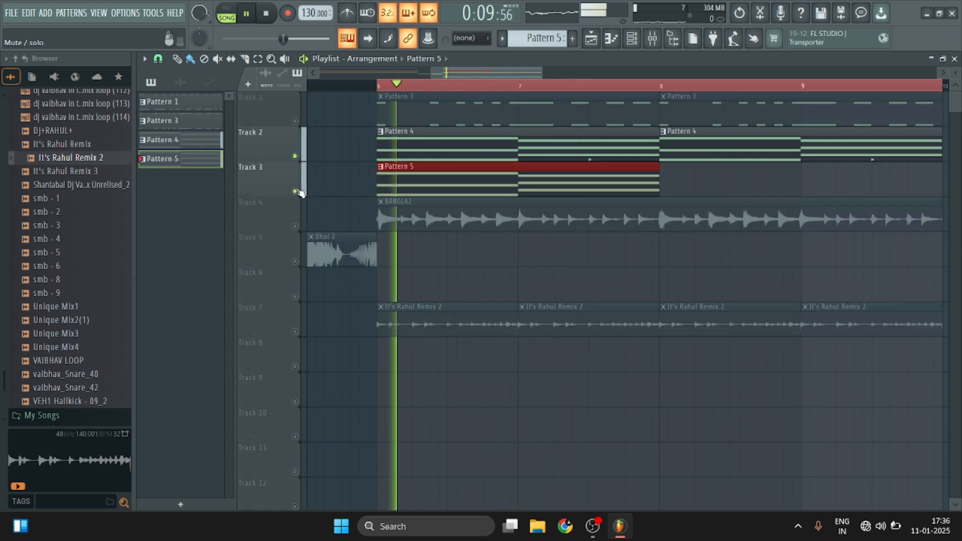
pyautogui.press('space')
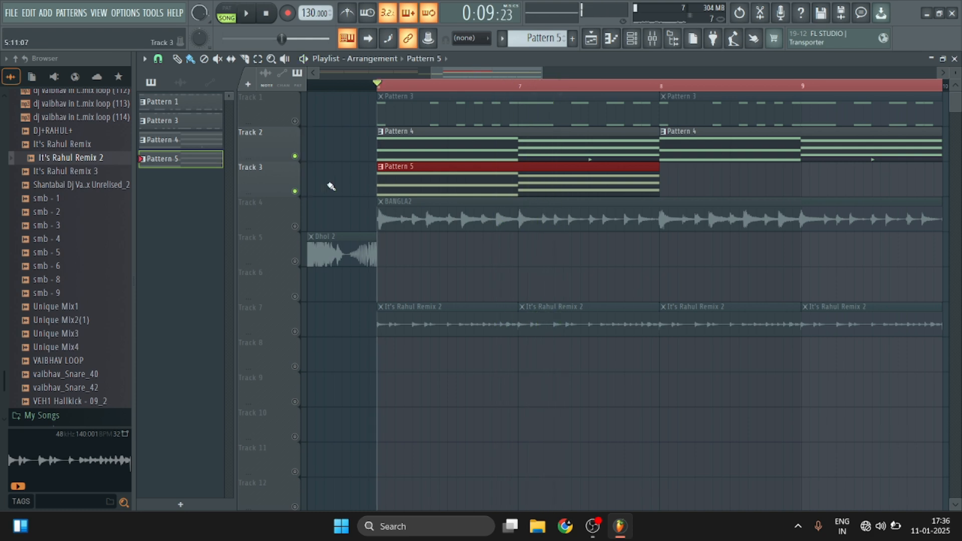
# Lower the BooBass mixer track volume to 66% (-8.3 dB), checking its balance against FL Keys in playback.
pyautogui.click(651, 40)
pyautogui.moveTo(215, 315); pyautogui.dragTo(215, 377)
pyautogui.press('space')
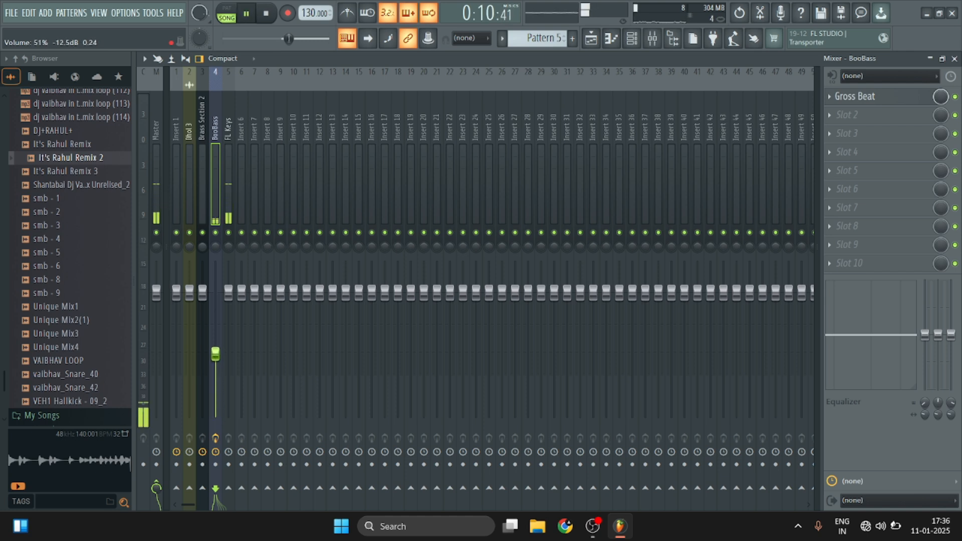
pyautogui.press('space')
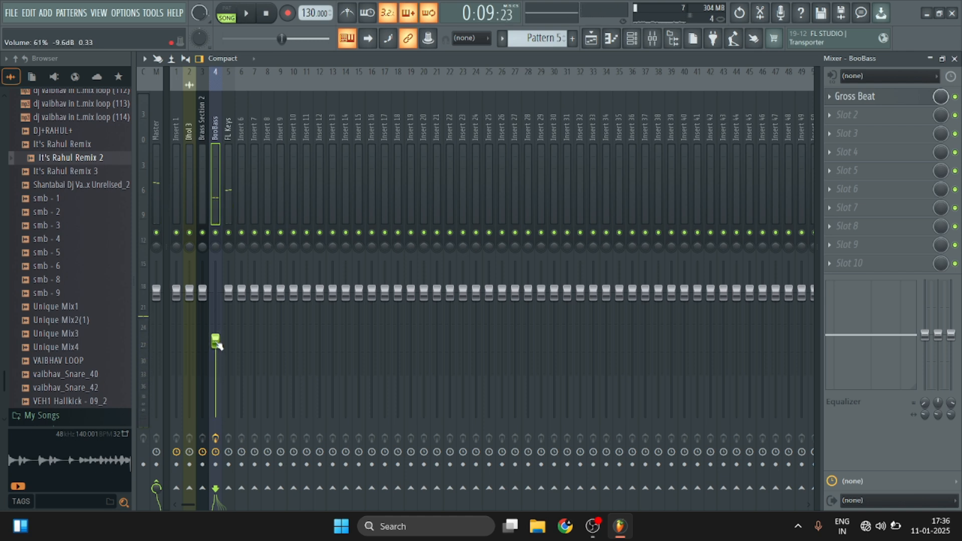
pyautogui.press('space')
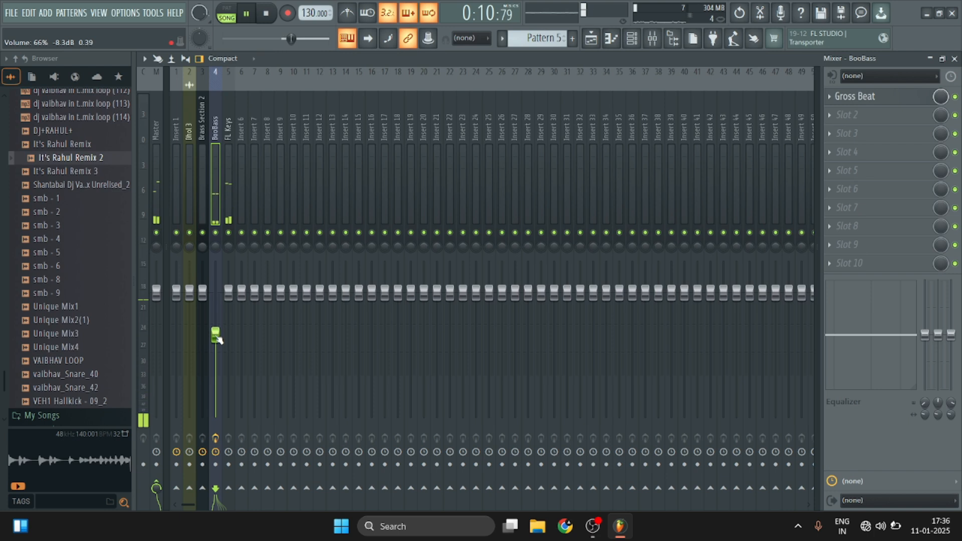
pyautogui.press('space')
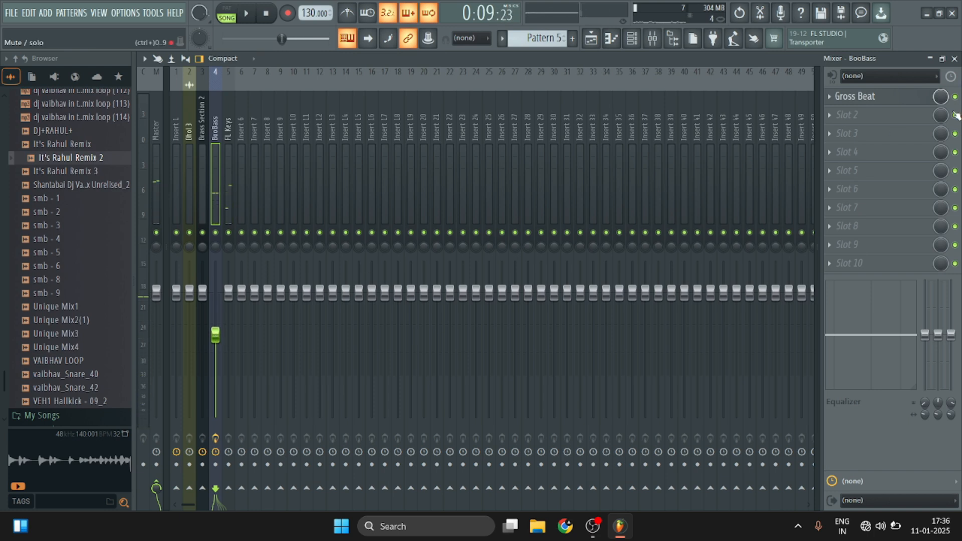
# Return to the playlist, unmute Track 1, and play Pattern 3 with Patterns 4 and 5.
pyautogui.click(954, 58)
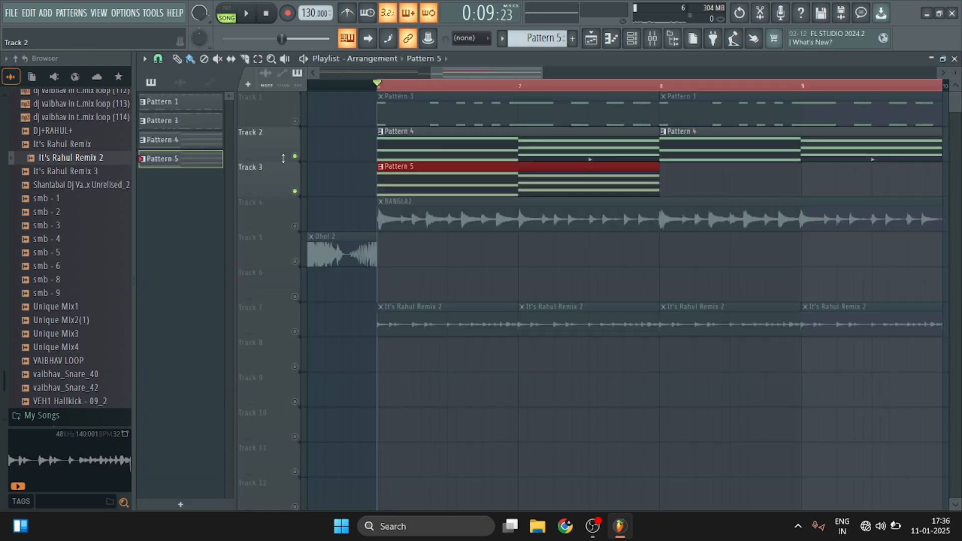
pyautogui.moveTo(296, 120); pyautogui.dragTo(301, 194)
pyautogui.press('space')
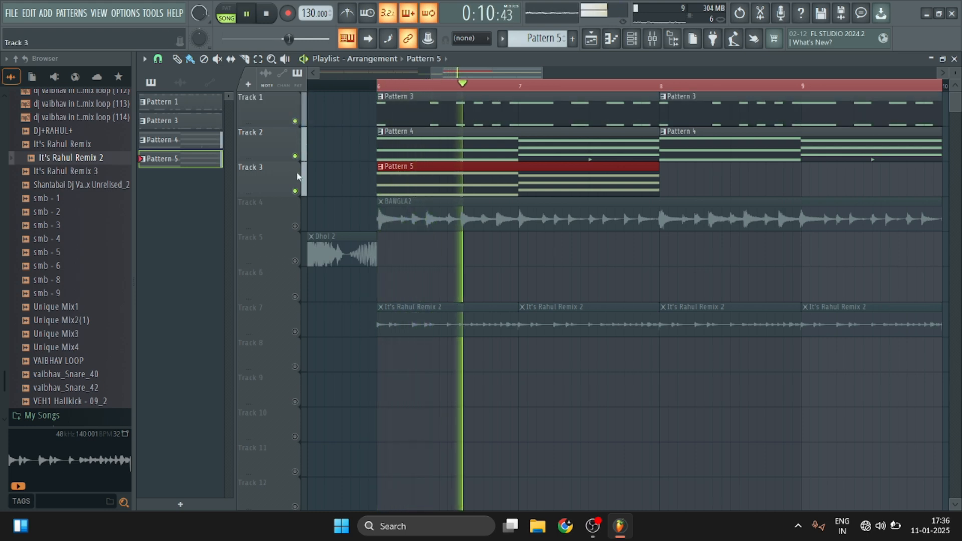
pyautogui.press('space')
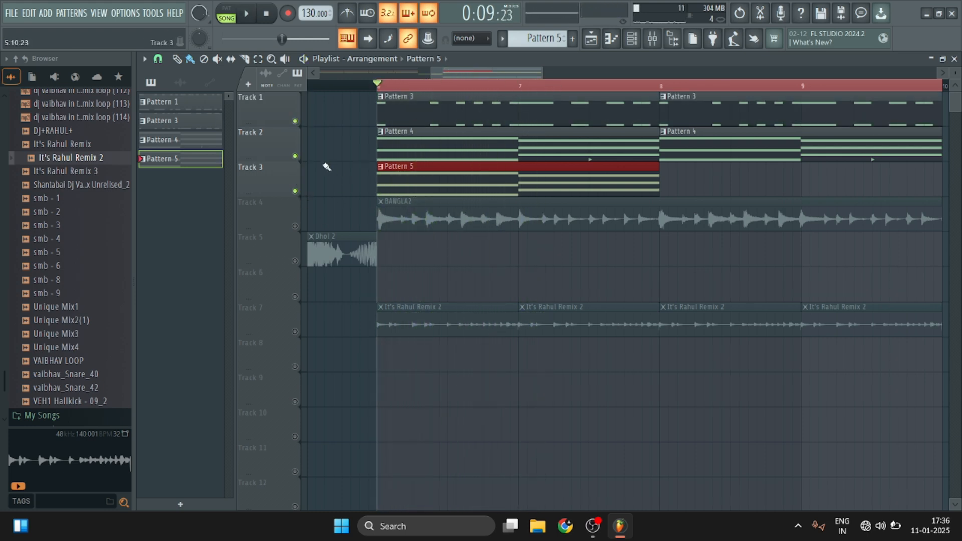
# Set the FL Keys mixer track volume to 79% (-4.9 dB) while listening to the brass and bass patterns.
pyautogui.click(653, 39)
pyautogui.moveTo(235, 295); pyautogui.dragTo(230, 332)
pyautogui.press('space')
pyautogui.press('space')
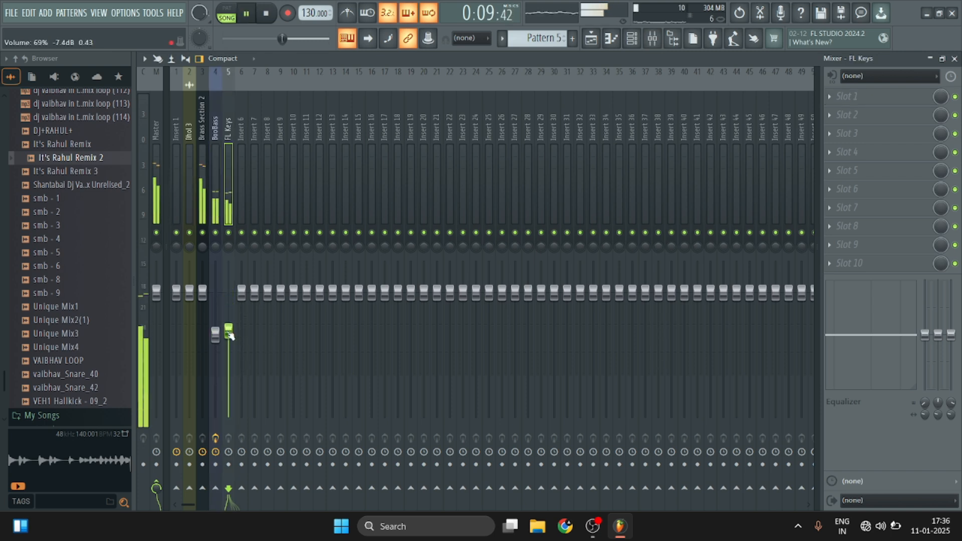
pyautogui.press('space')
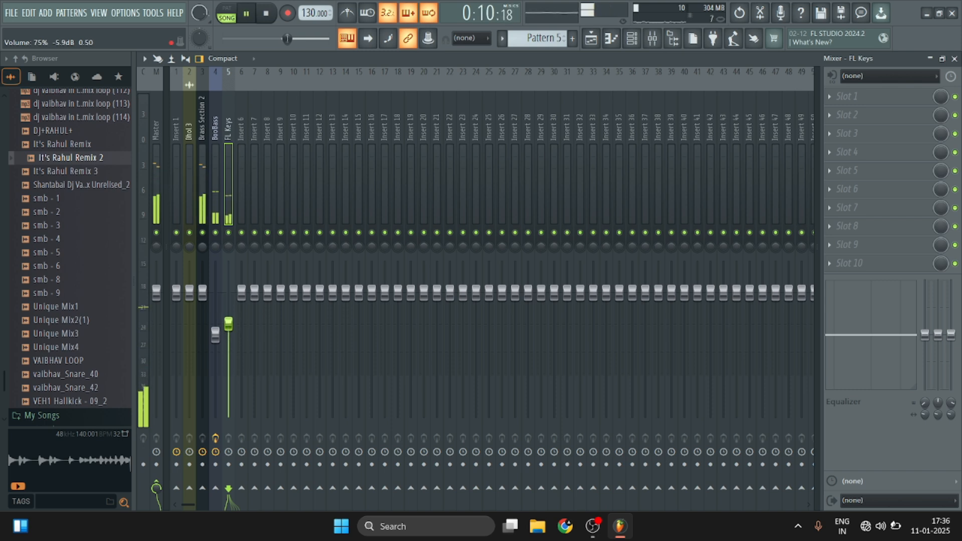
pyautogui.moveTo(230, 332); pyautogui.dragTo(228, 315)
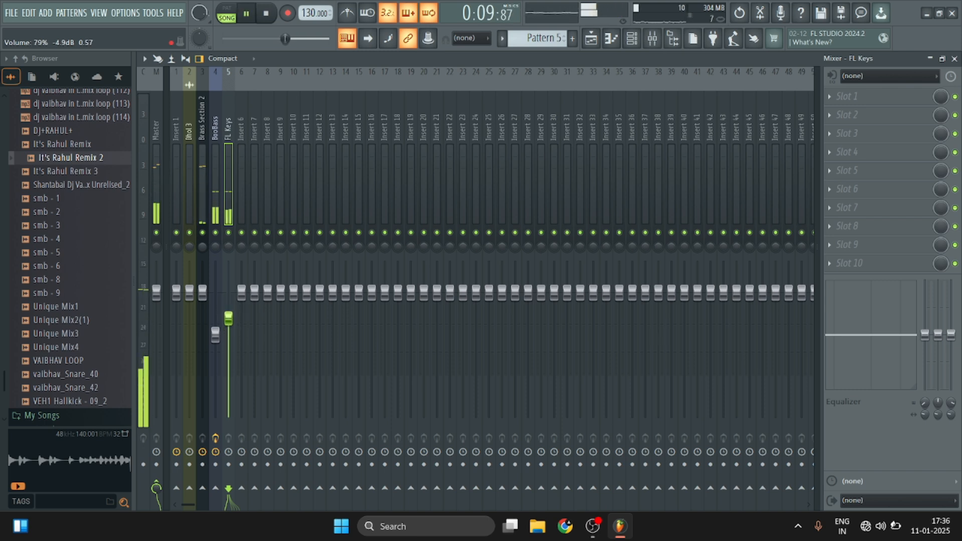
pyautogui.press('space')
# Return to the playlist and duplicate the Pattern 5 clip on Track 3 so it also covers bars 8 and 9.
pyautogui.click(955, 58)
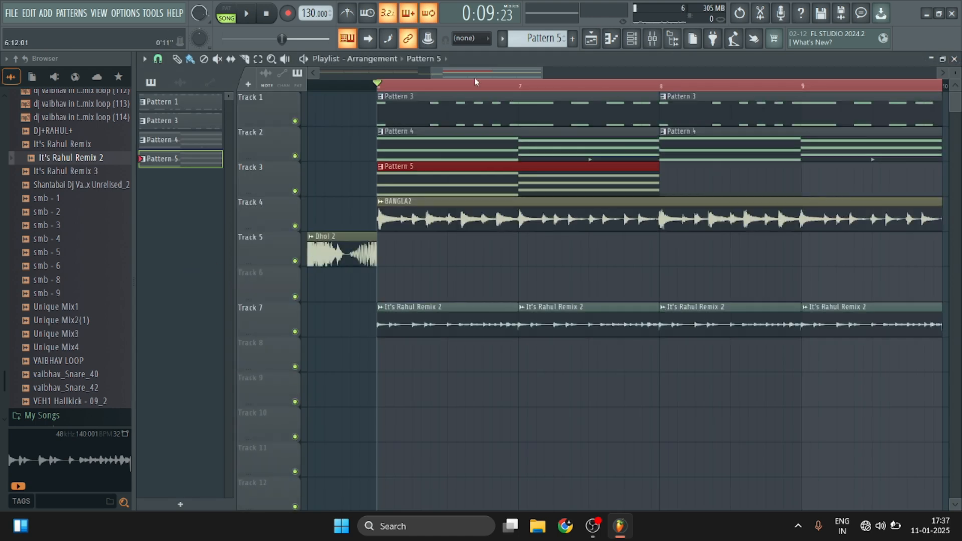
pyautogui.scroll(-5, 474, 79)
pyautogui.hotkey('ctrl', 'b')
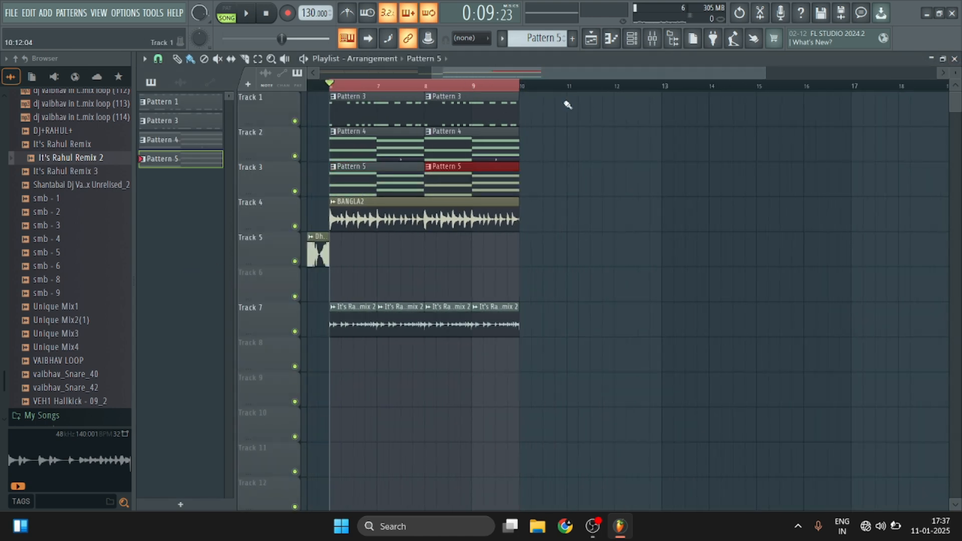
# Play the full arrangement from the Dhol 2 break in bar 5 into the section starting at bar 6.
pyautogui.scroll(-3, 595, 93)
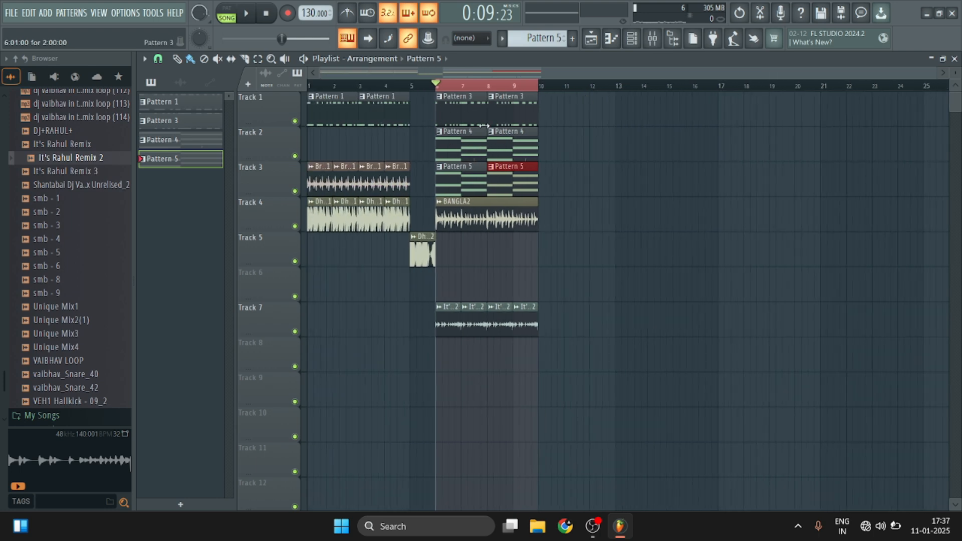
pyautogui.click(427, 90)
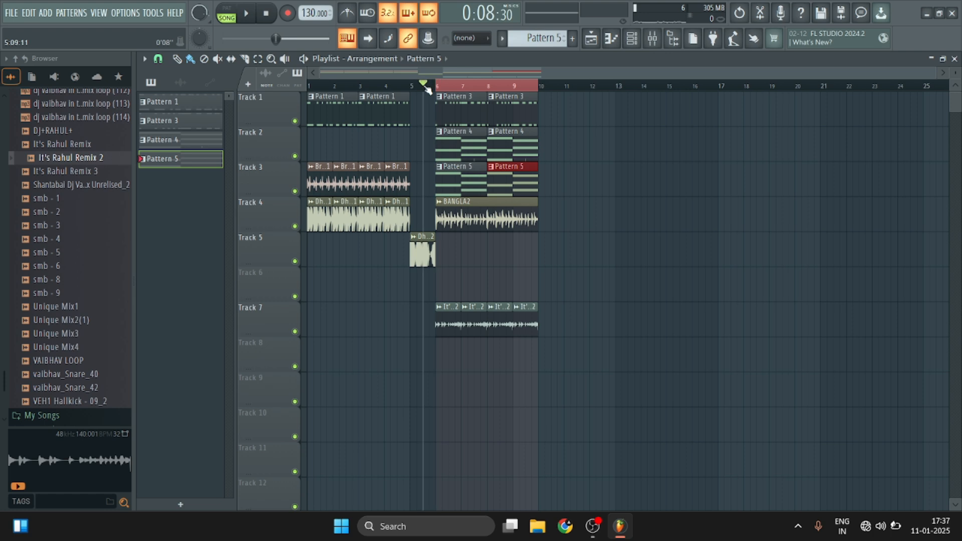
pyautogui.press('space')
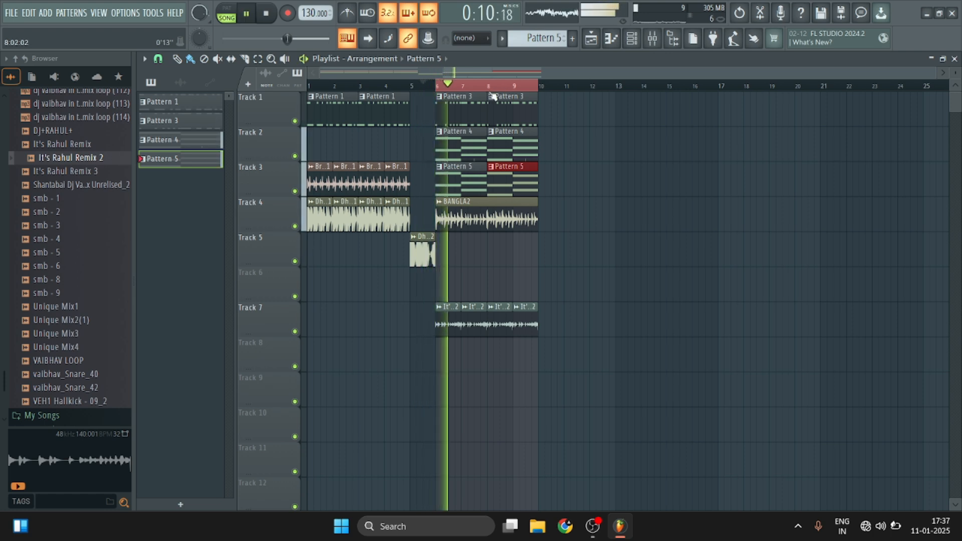
# Play the section from bar 6 and view the audio clip settings of the It's Rahul Remix 2 loop.
pyautogui.scroll(2, 488, 84)
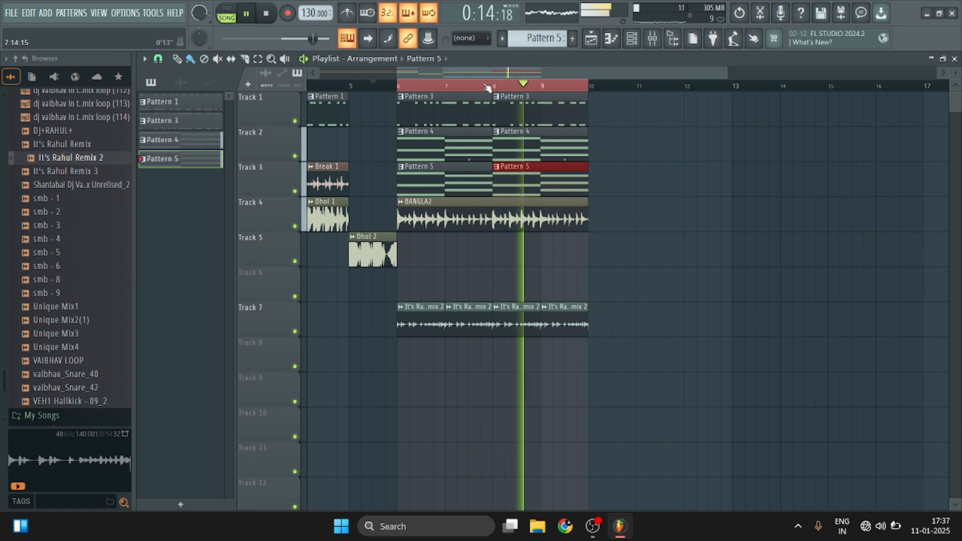
pyautogui.scroll(-1, 484, 86)
pyautogui.press('space')
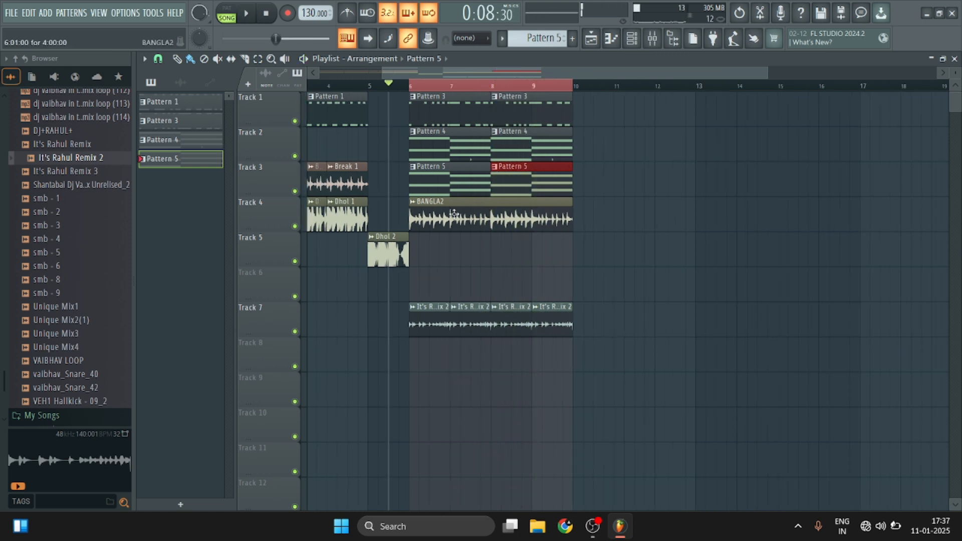
pyautogui.doubleClick(460, 323)
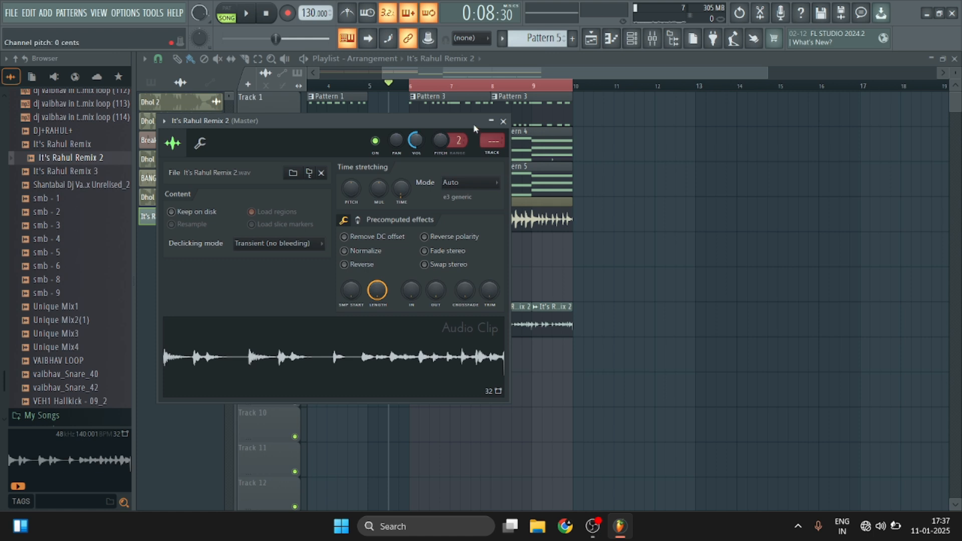
pyautogui.press('space')
pyautogui.click(503, 121)
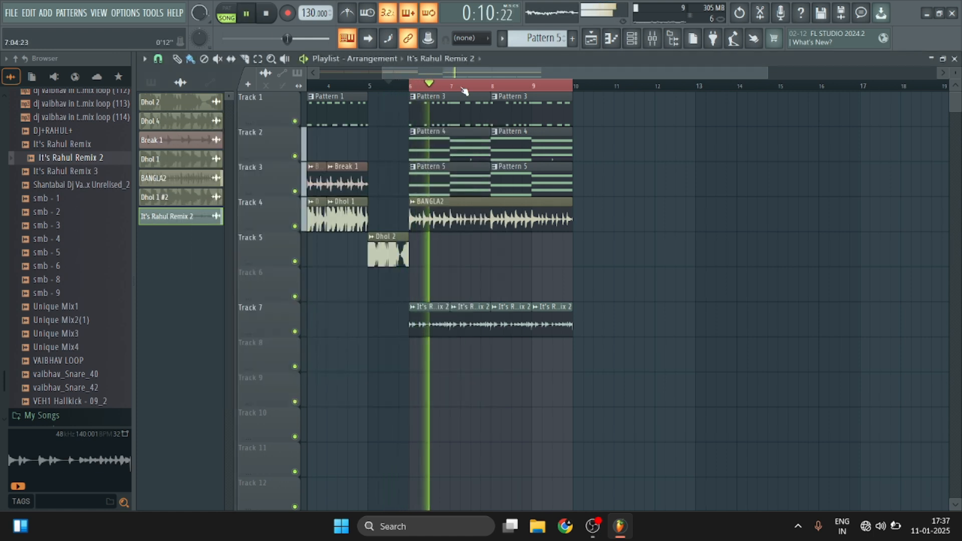
pyautogui.scroll(1, 465, 91)
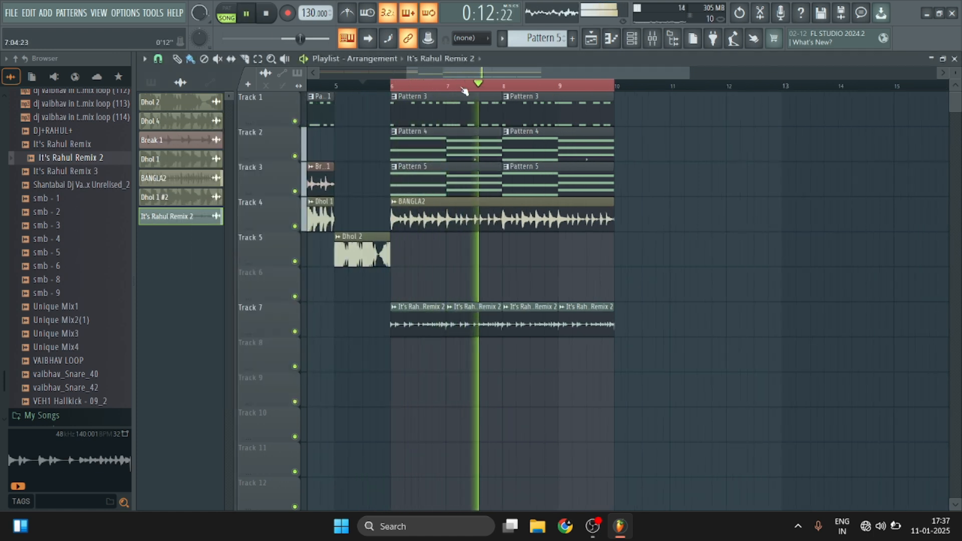
pyautogui.scroll(-2, 465, 91)
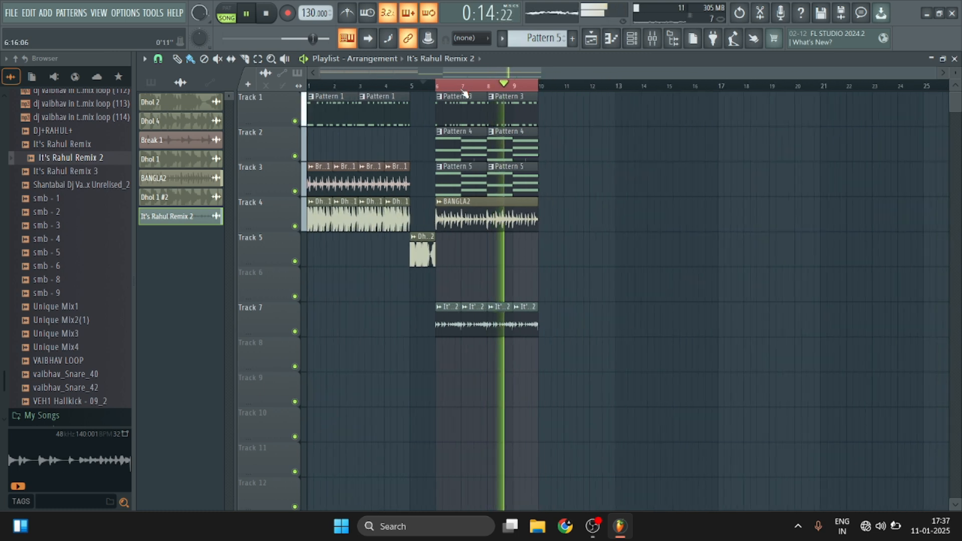
pyautogui.press('space')
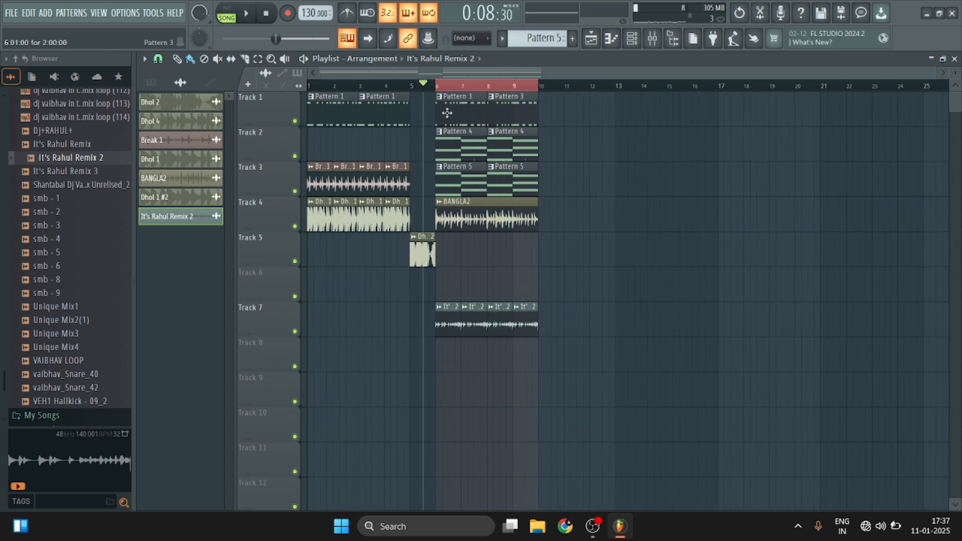
# Move one Track 1 Pattern 3 clip to bar 14, delete the other, and place Pattern 1 clips at bars 6 and 8.
pyautogui.rightClick(510, 114)
pyautogui.moveTo(450, 106); pyautogui.dragTo(659, 130)
pyautogui.click(365, 111)
pyautogui.click(442, 104)
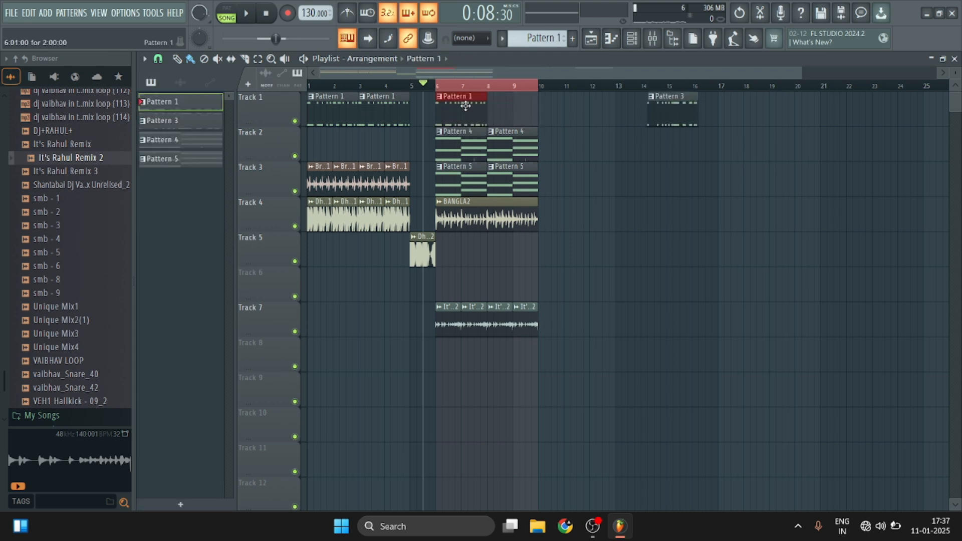
pyautogui.click(494, 114)
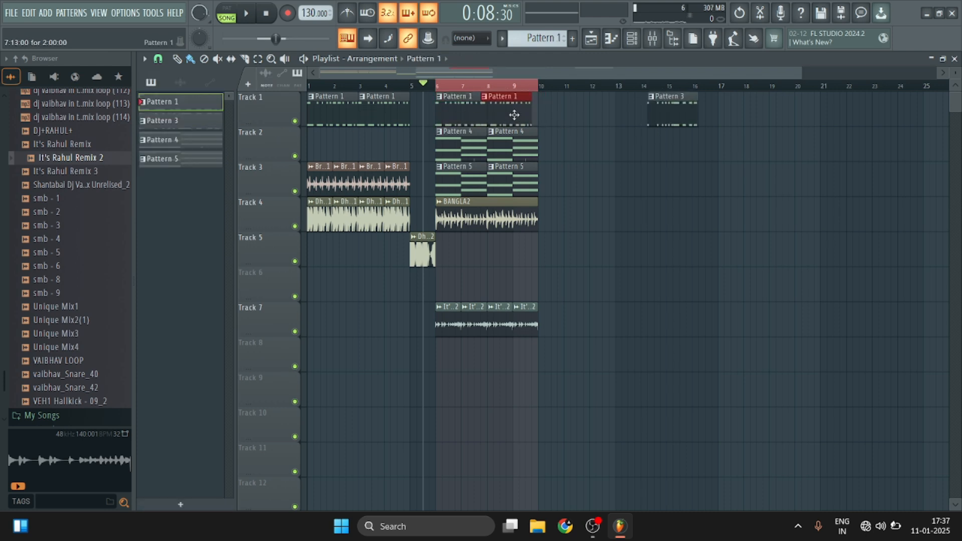
# Play the section from bar 6 to hear Pattern 1 with the chords and loops.
pyautogui.press('space')
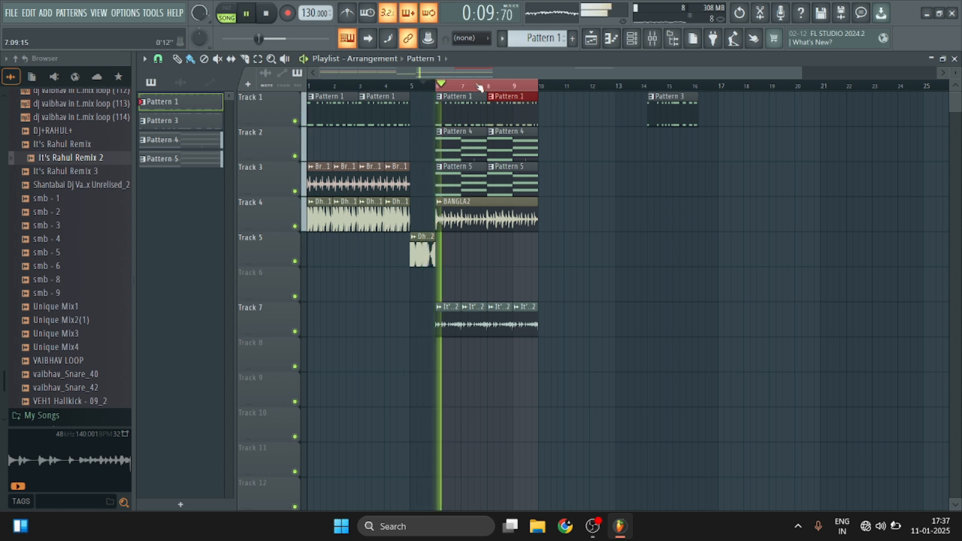
pyautogui.scroll(2, 479, 87)
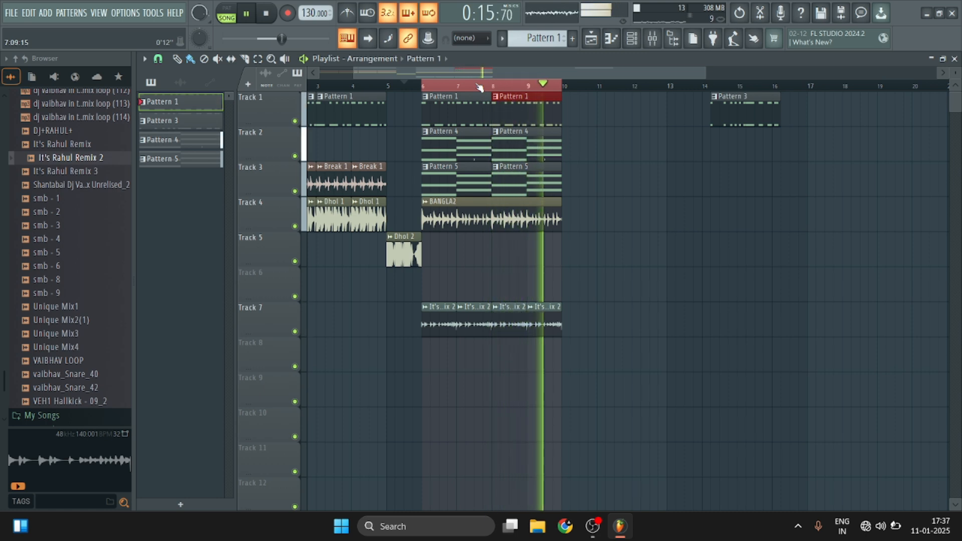
pyautogui.press('space')
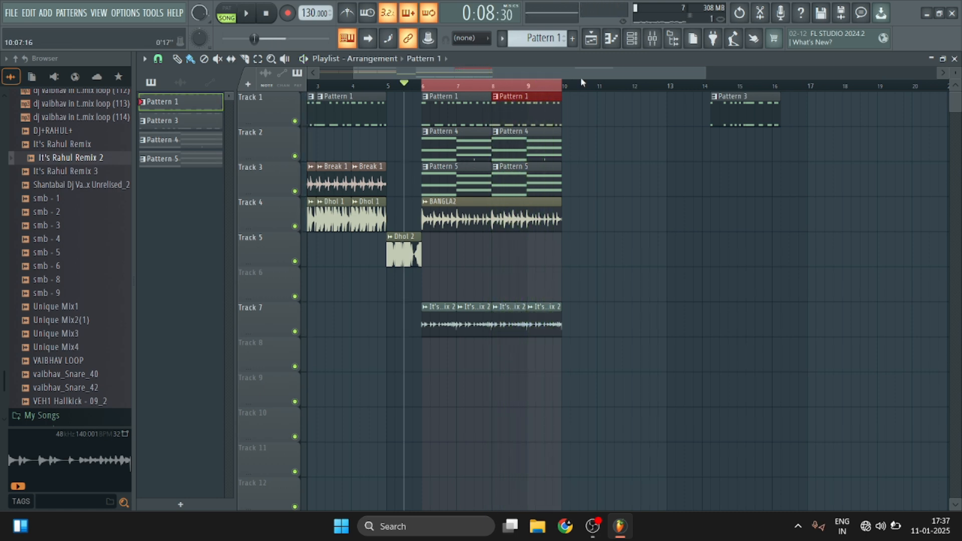
# Place a Pattern 4 clip on Track 2 starting at bar 1.
pyautogui.scroll(-2, 581, 82)
pyautogui.click(440, 145)
pyautogui.click(364, 145)
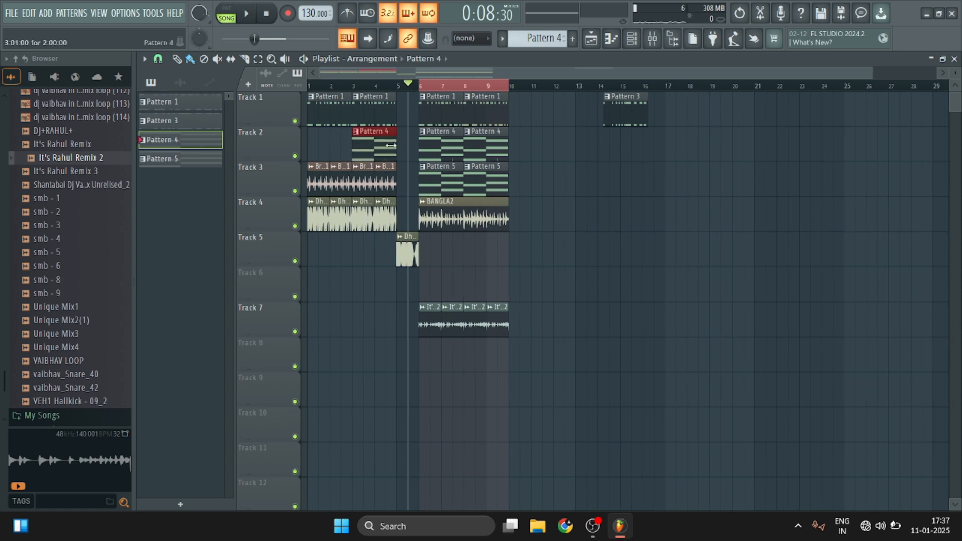
pyautogui.moveTo(388, 146); pyautogui.dragTo(344, 146)
# Play the opening bars with Track 4 muted, stop playback, and unmute the track.
pyautogui.press('space')
pyautogui.click(295, 226)
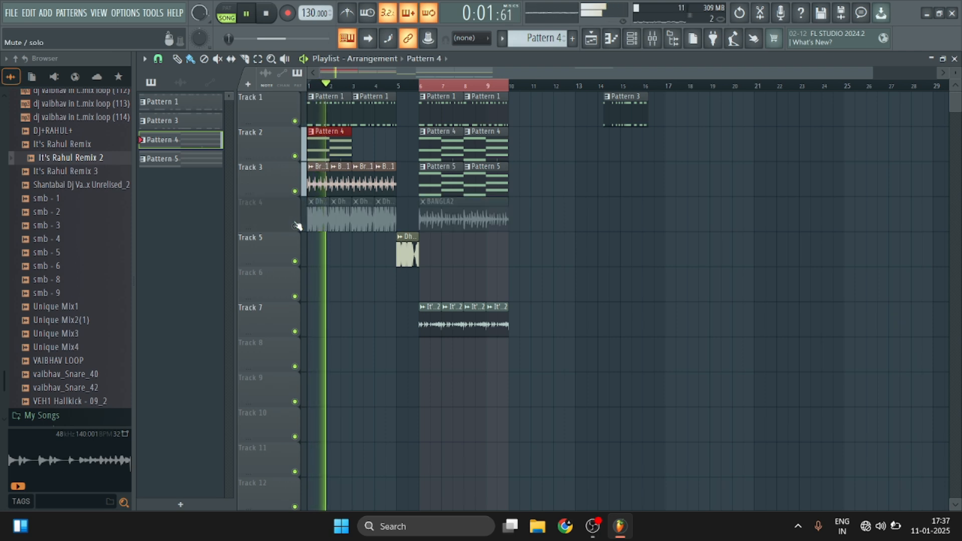
pyautogui.press('space')
pyautogui.click(295, 226)
# Add a second Pattern 4 clip at bar 3 on Track 2 while the opening plays.
pyautogui.press('space')
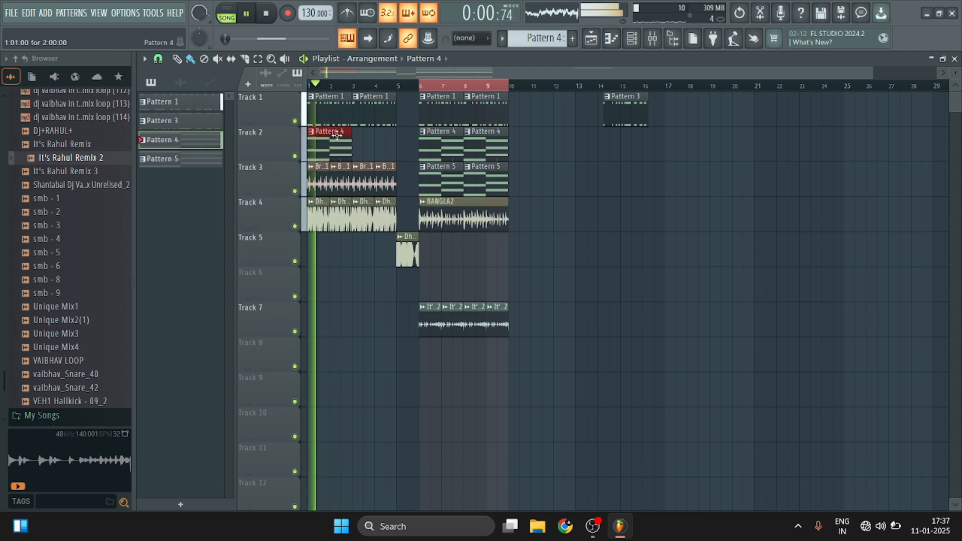
pyautogui.moveTo(337, 135); pyautogui.dragTo(388, 143)
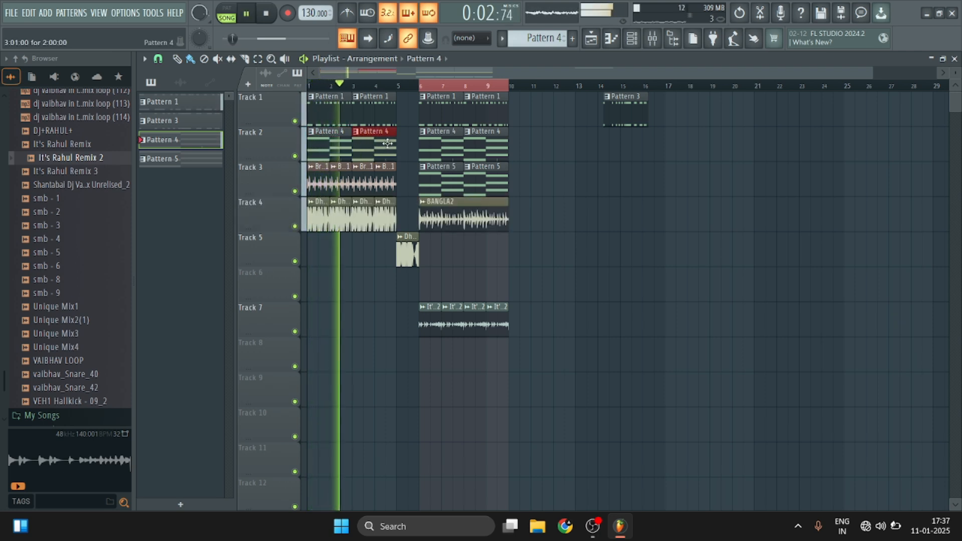
pyautogui.press('space')
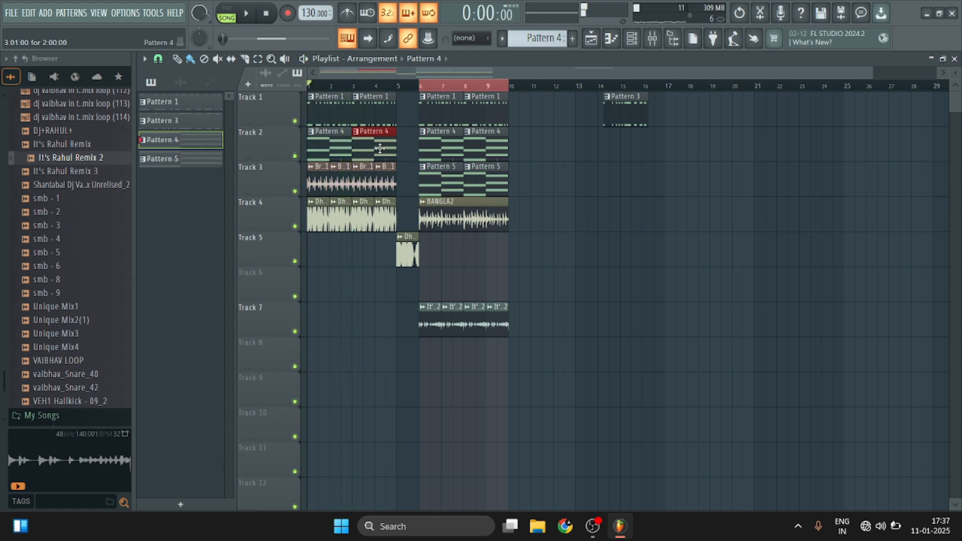
# Place Pattern 5 clips on Track 5 at bars 1 and 3 and play the arrangement from the start.
pyautogui.click(449, 184)
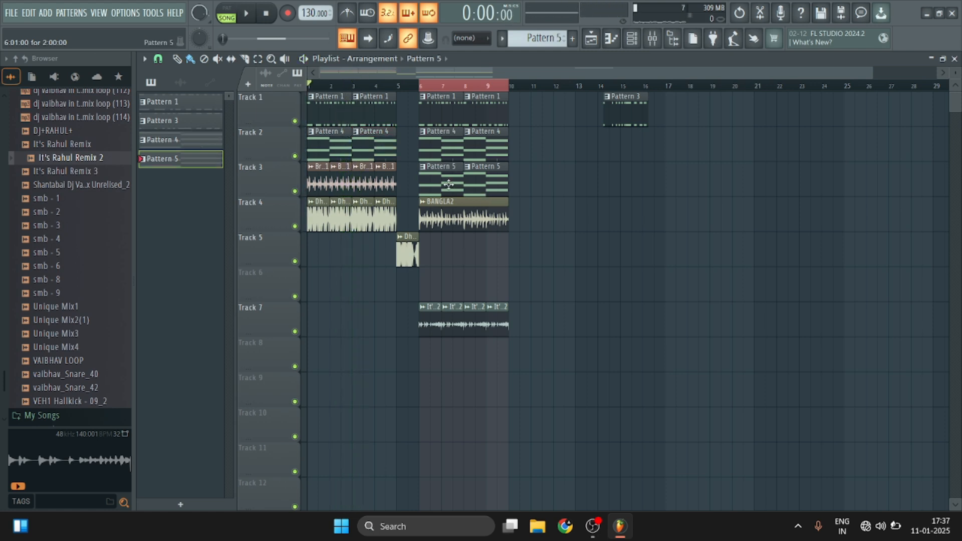
pyautogui.click(315, 258)
pyautogui.moveTo(359, 271); pyautogui.dragTo(371, 256)
pyautogui.press('space')
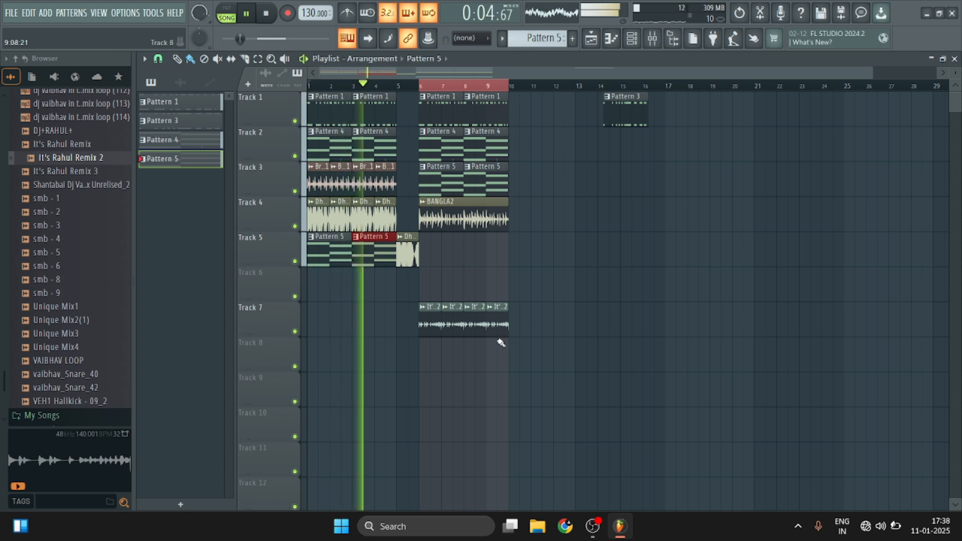
pyautogui.click(472, 298)
pyautogui.press('space')
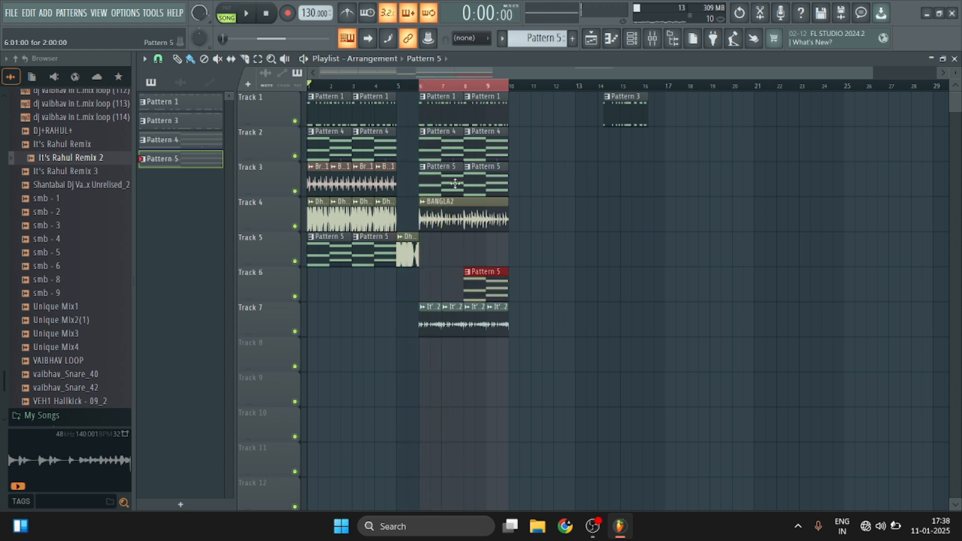
pyautogui.rightClick(496, 298)
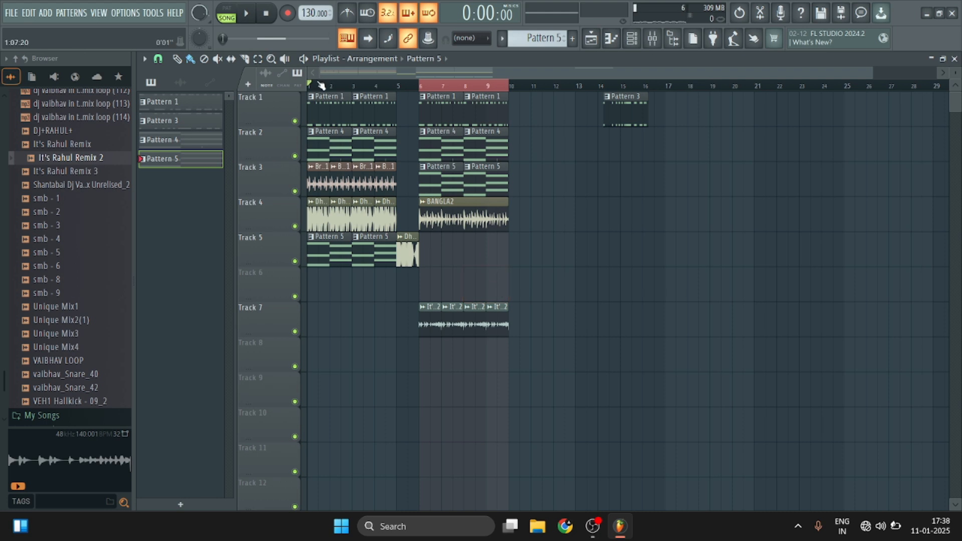
# Solo Track 1 and view the Brass Section 1 preset from FLEX's General Midi Library in the first brass channel.
pyautogui.scroll(3, 321, 86)
pyautogui.rightClick(295, 120)
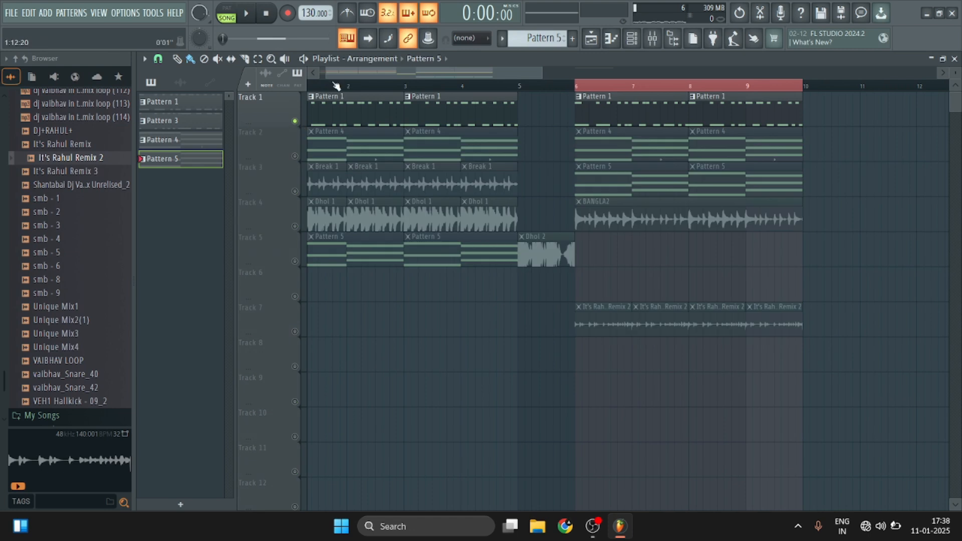
pyautogui.click(631, 38)
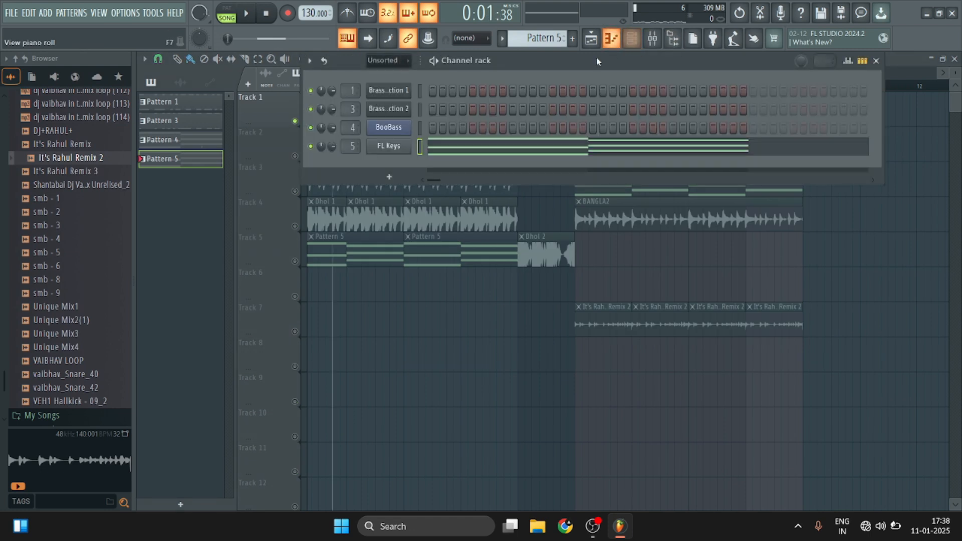
pyautogui.click(387, 94)
pyautogui.click(385, 94)
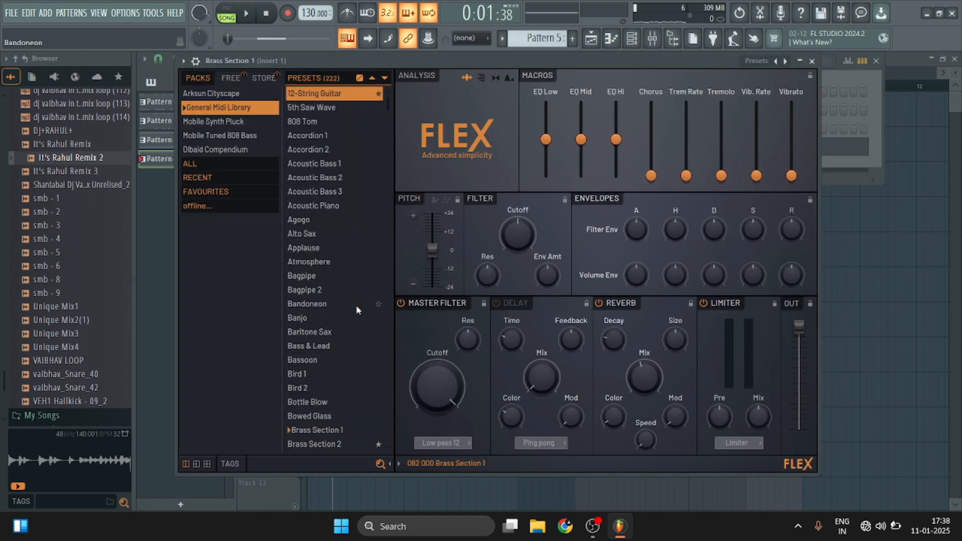
pyautogui.click(324, 432)
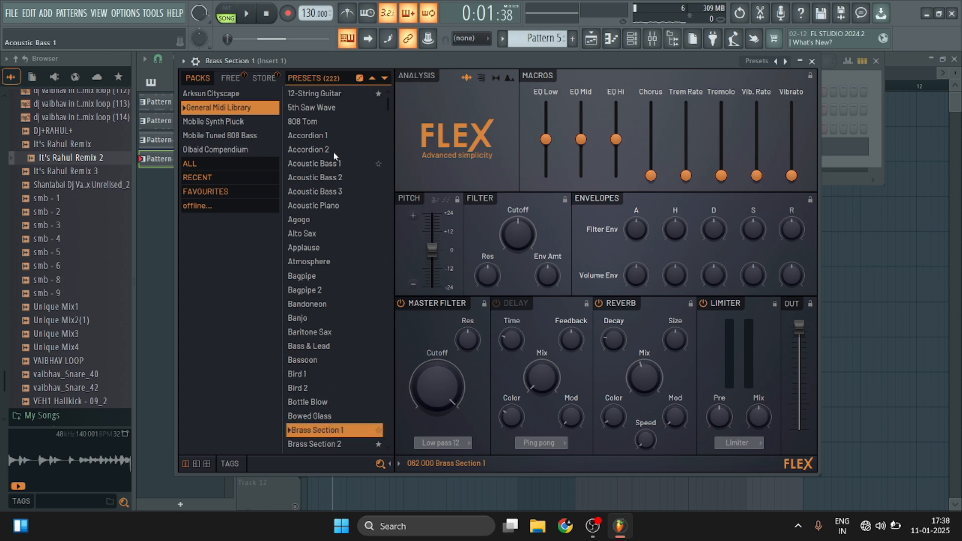
pyautogui.moveTo(579, 59); pyautogui.dragTo(679, 51)
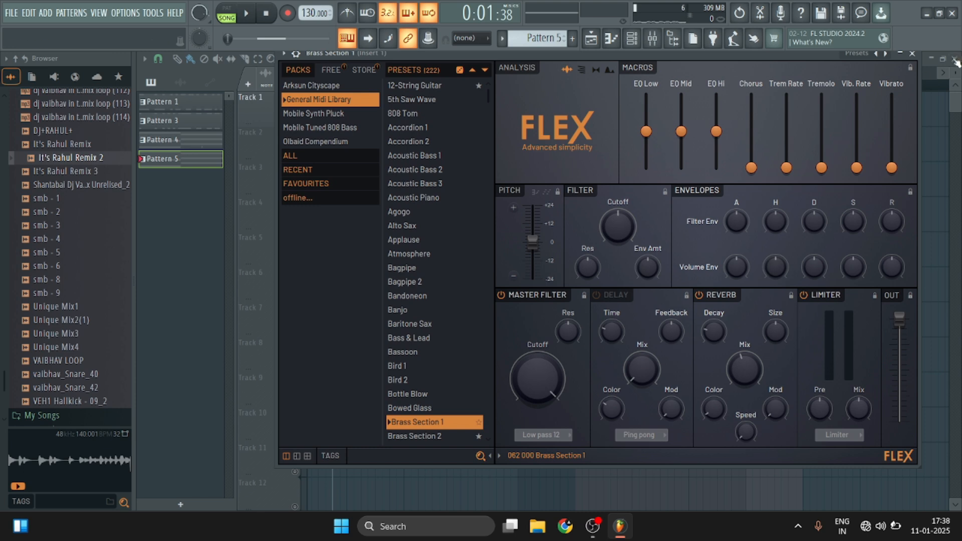
pyautogui.click(913, 54)
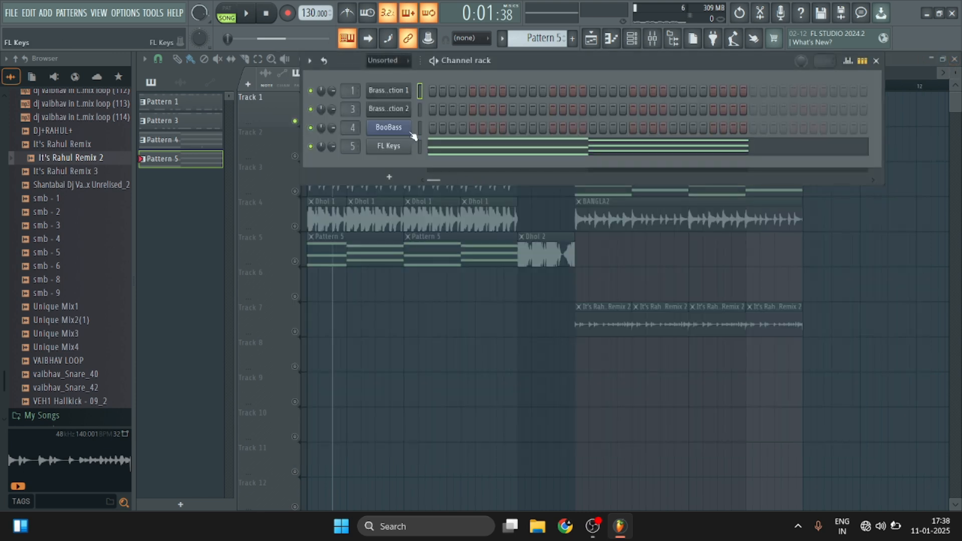
# View the Brass Section 2, BooBass and FL Keys instruments one by one and close the channel rack.
pyautogui.click(385, 110)
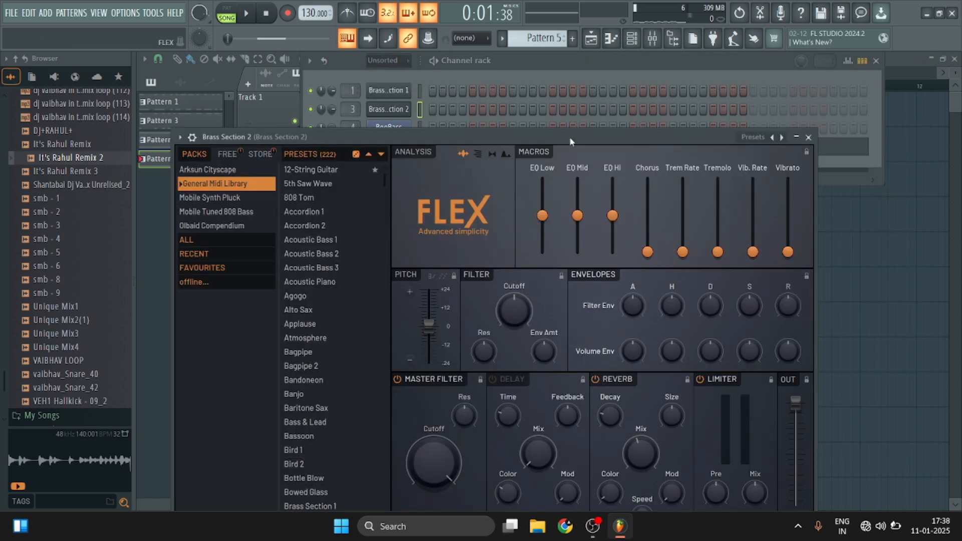
pyautogui.click(808, 137)
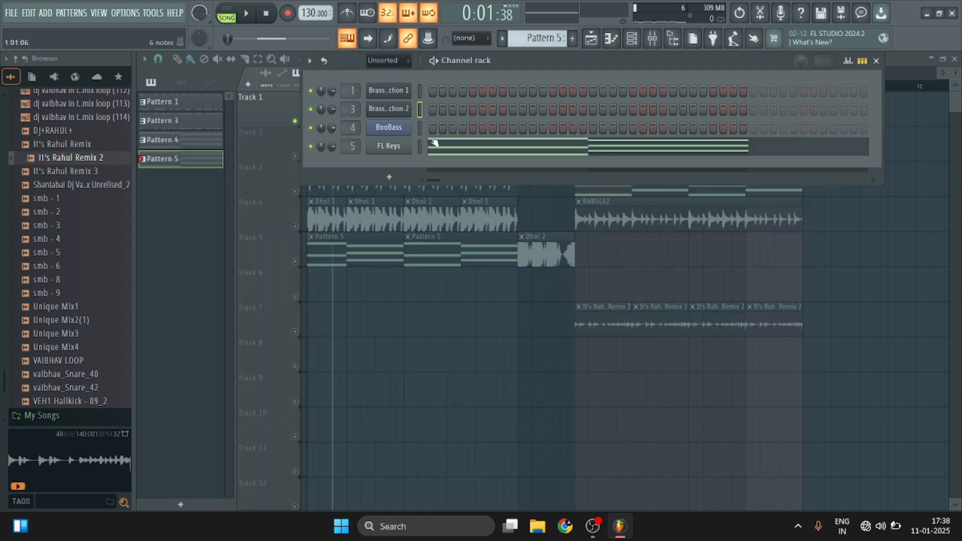
pyautogui.click(396, 130)
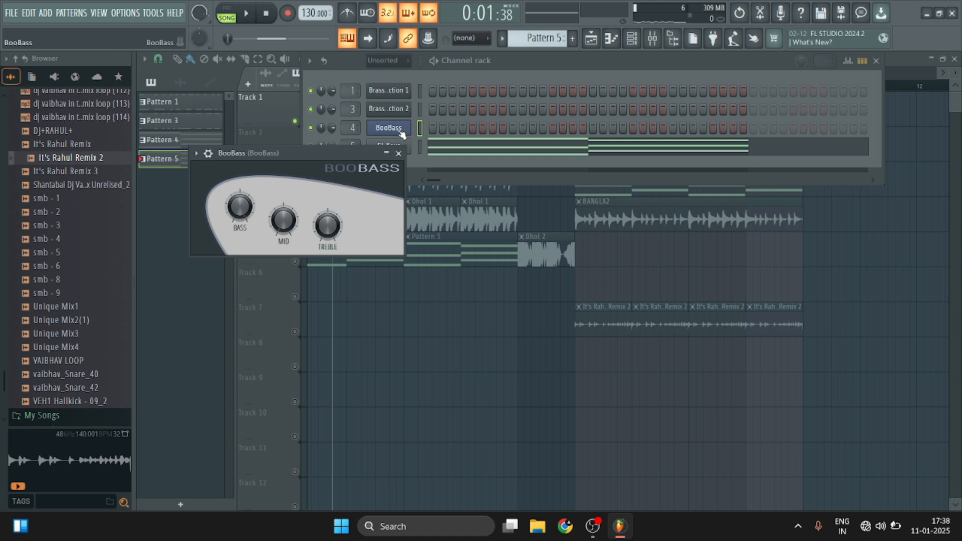
pyautogui.click(399, 154)
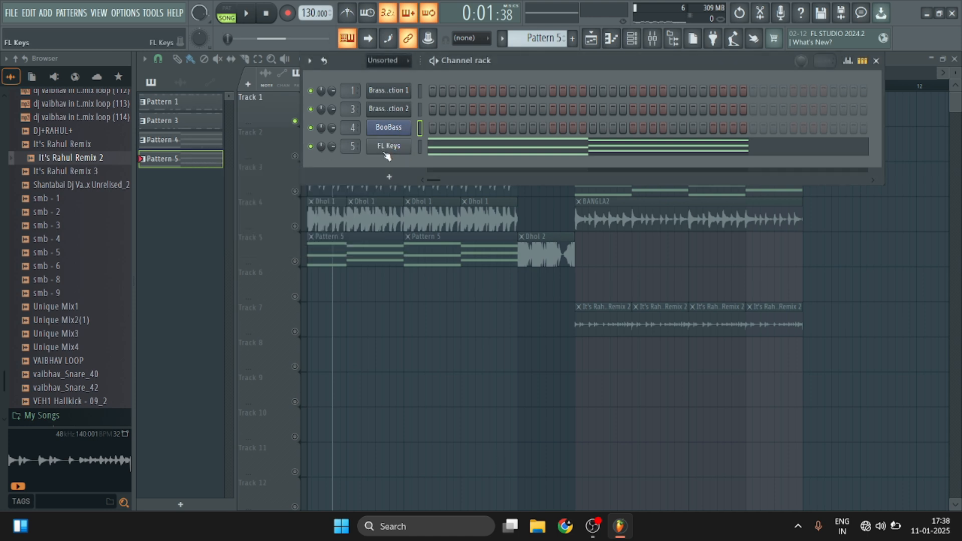
pyautogui.click(386, 147)
pyautogui.click(503, 169)
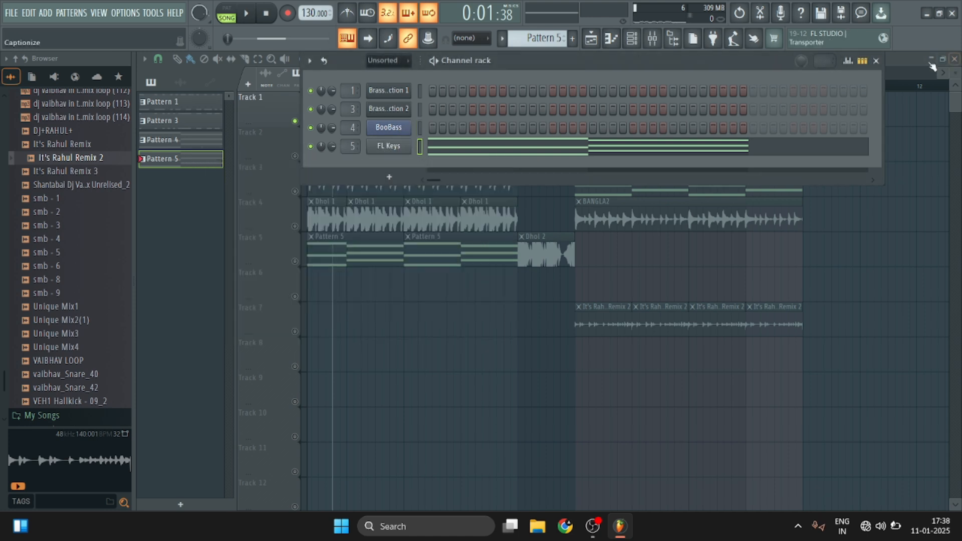
pyautogui.click(876, 61)
# Switch the solo to Track 3, which holds the Break 1 loops and Pattern 5 clips.
pyautogui.hscroll(3, 570, 92)
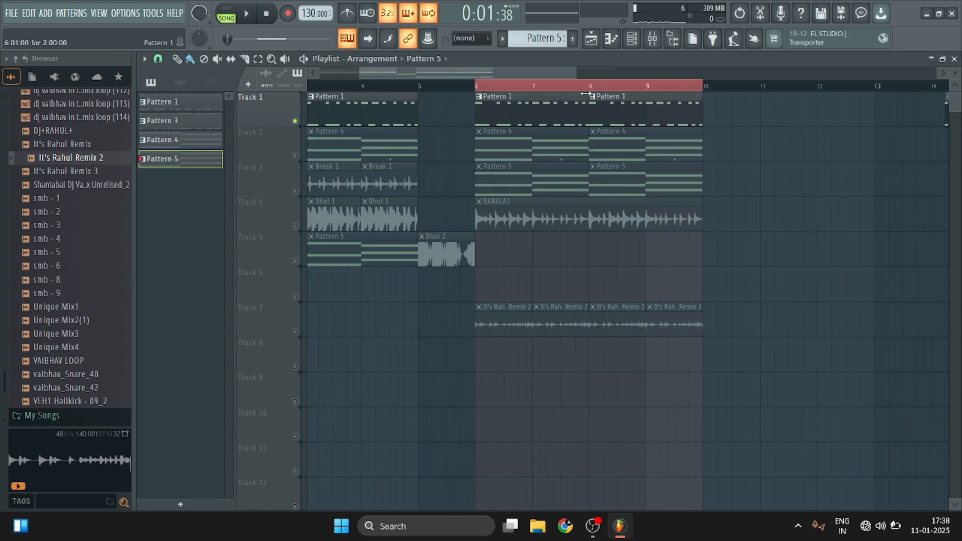
pyautogui.scroll(-3, 657, 87)
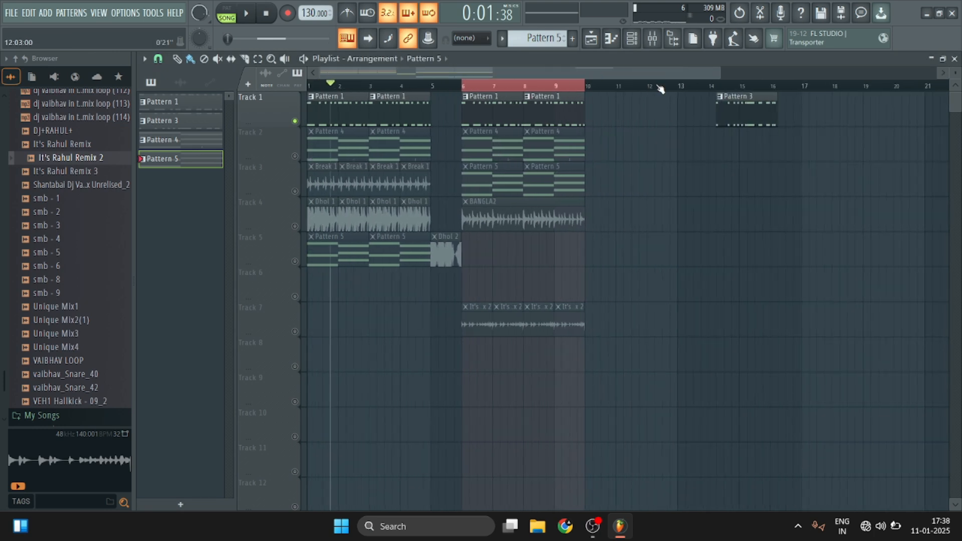
pyautogui.click(306, 194)
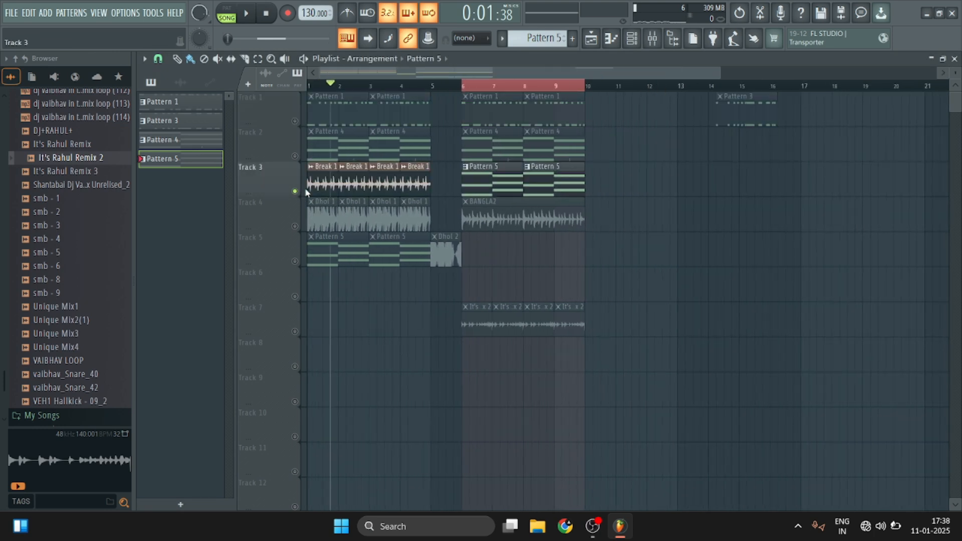
# End the Track 3 solo so that all playlist tracks are unmuted.
pyautogui.click(295, 227)
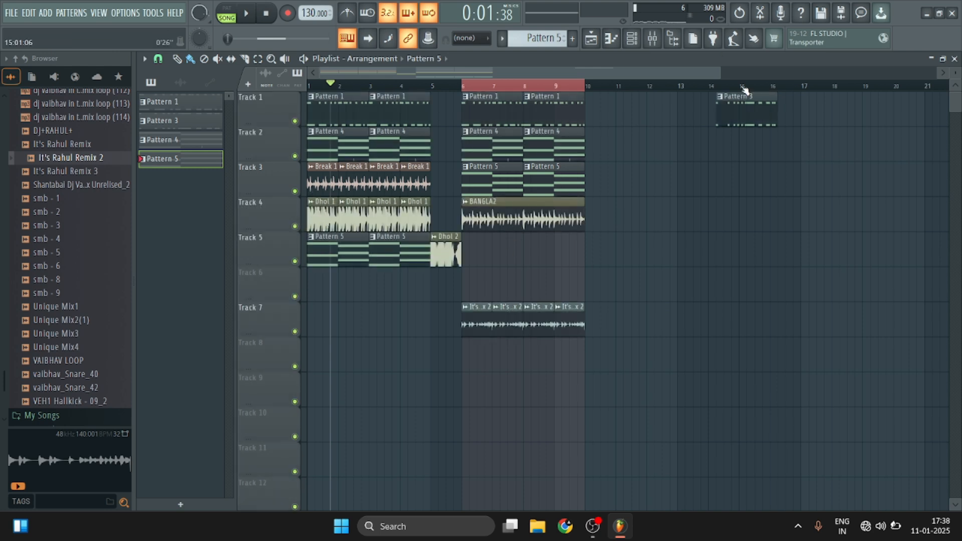
pyautogui.scroll(-1, 745, 89)
pyautogui.rightClick(662, 105)
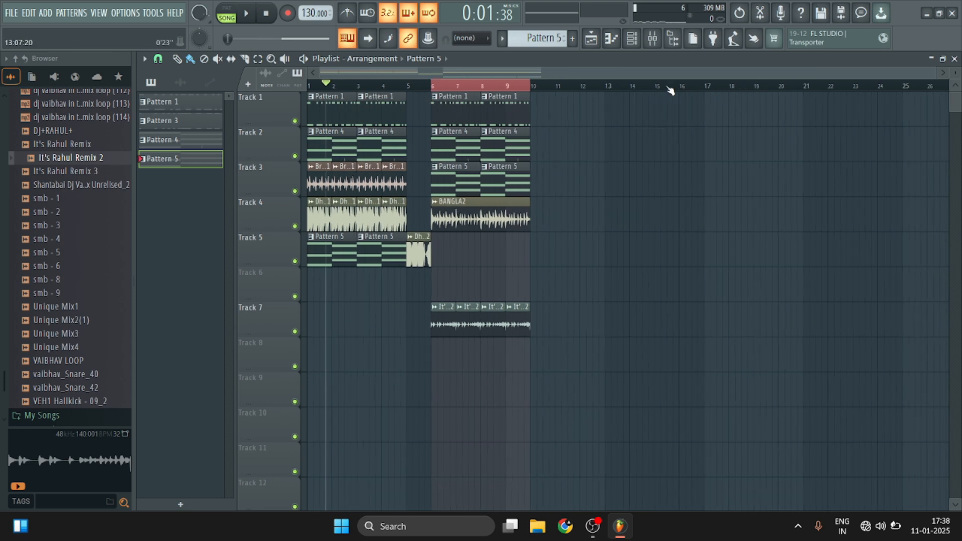
pyautogui.hotkey('ctrl', 'z')
# Replace the two Pattern 1 clips at bars 6 and 8 on Track 1 with Pattern 3 clips and delete the stray Pattern 3 clip near bar 14.
pyautogui.rightClick(514, 115)
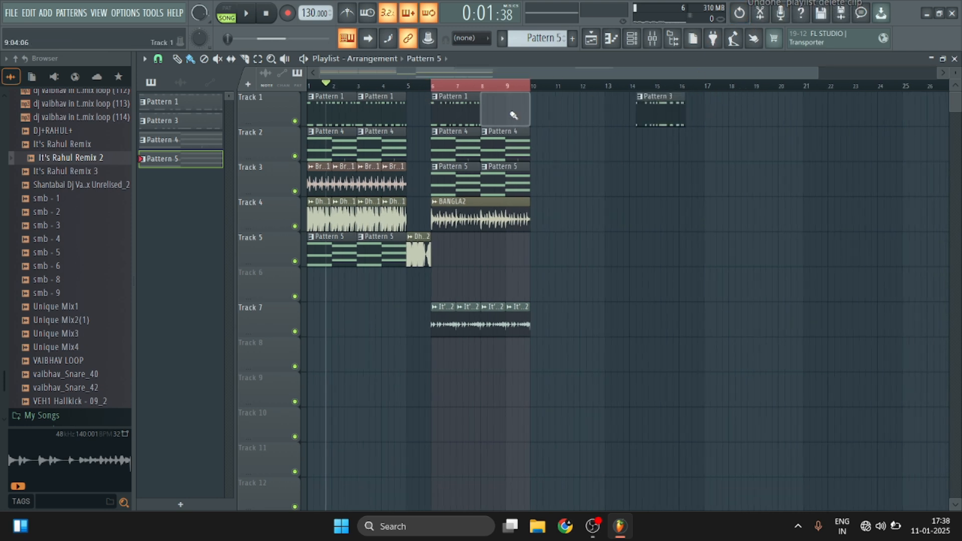
pyautogui.rightClick(458, 117)
pyautogui.click(677, 109)
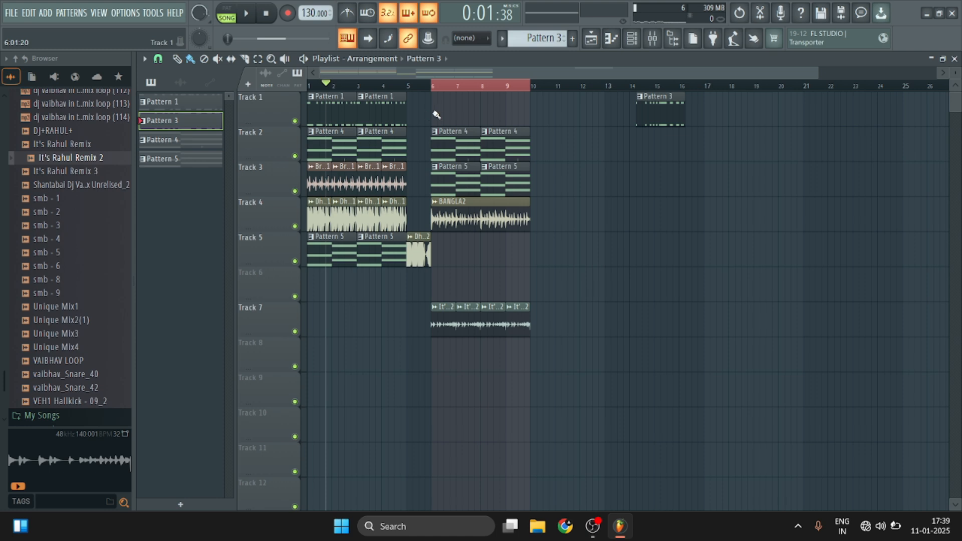
pyautogui.moveTo(436, 115); pyautogui.dragTo(502, 112)
pyautogui.rightClick(650, 118)
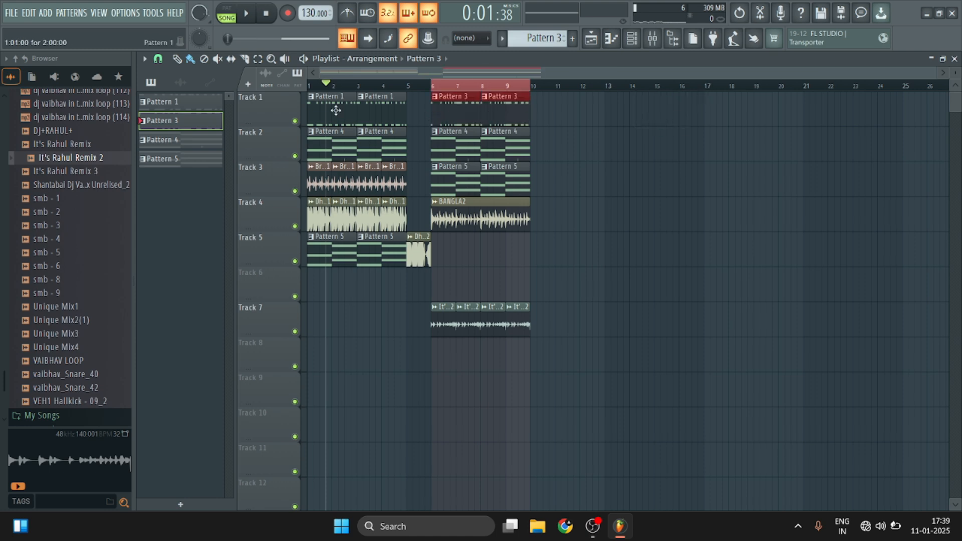
# Play the full arrangement through both sections, stop it, and replay it from the start to review the sound.
pyautogui.press('space')
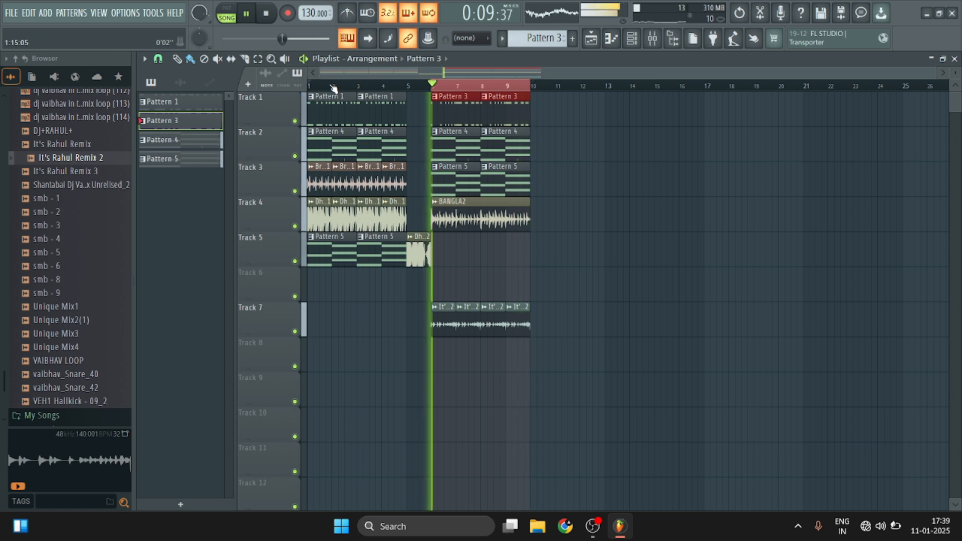
pyautogui.press('space')
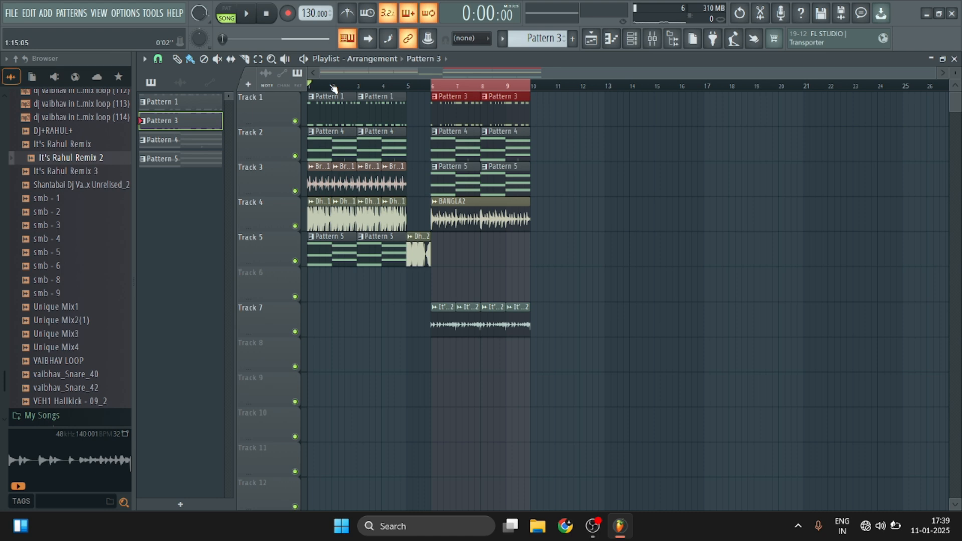
pyautogui.press('space')
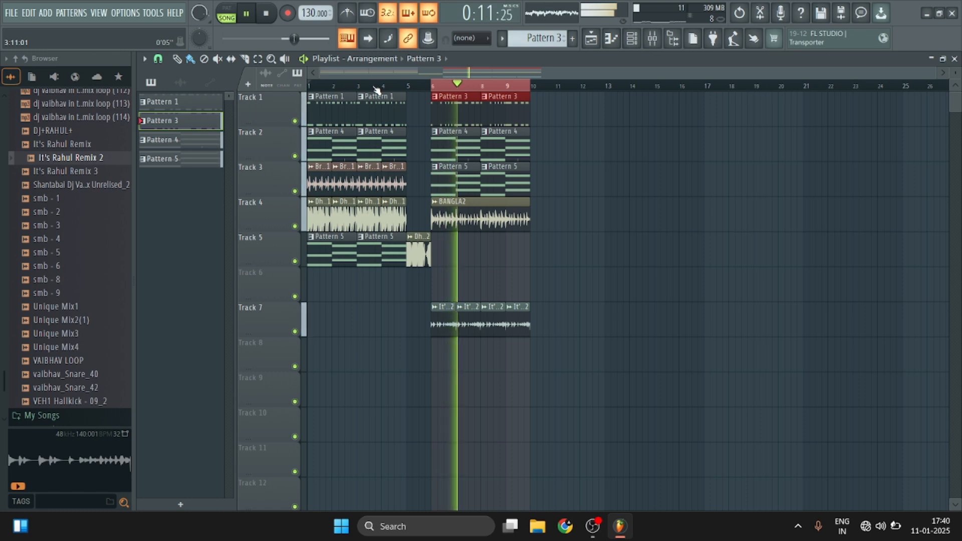
pyautogui.press('space')
pyautogui.press('space')
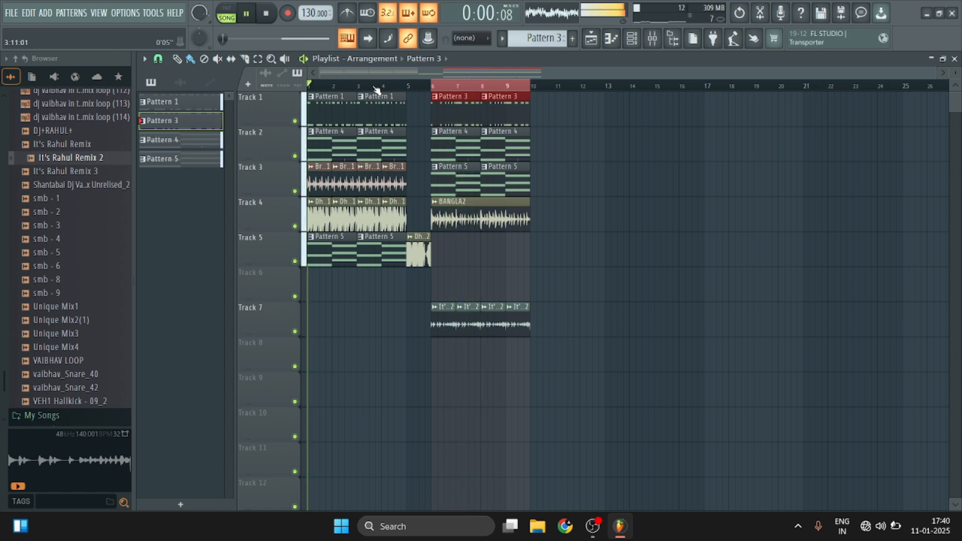